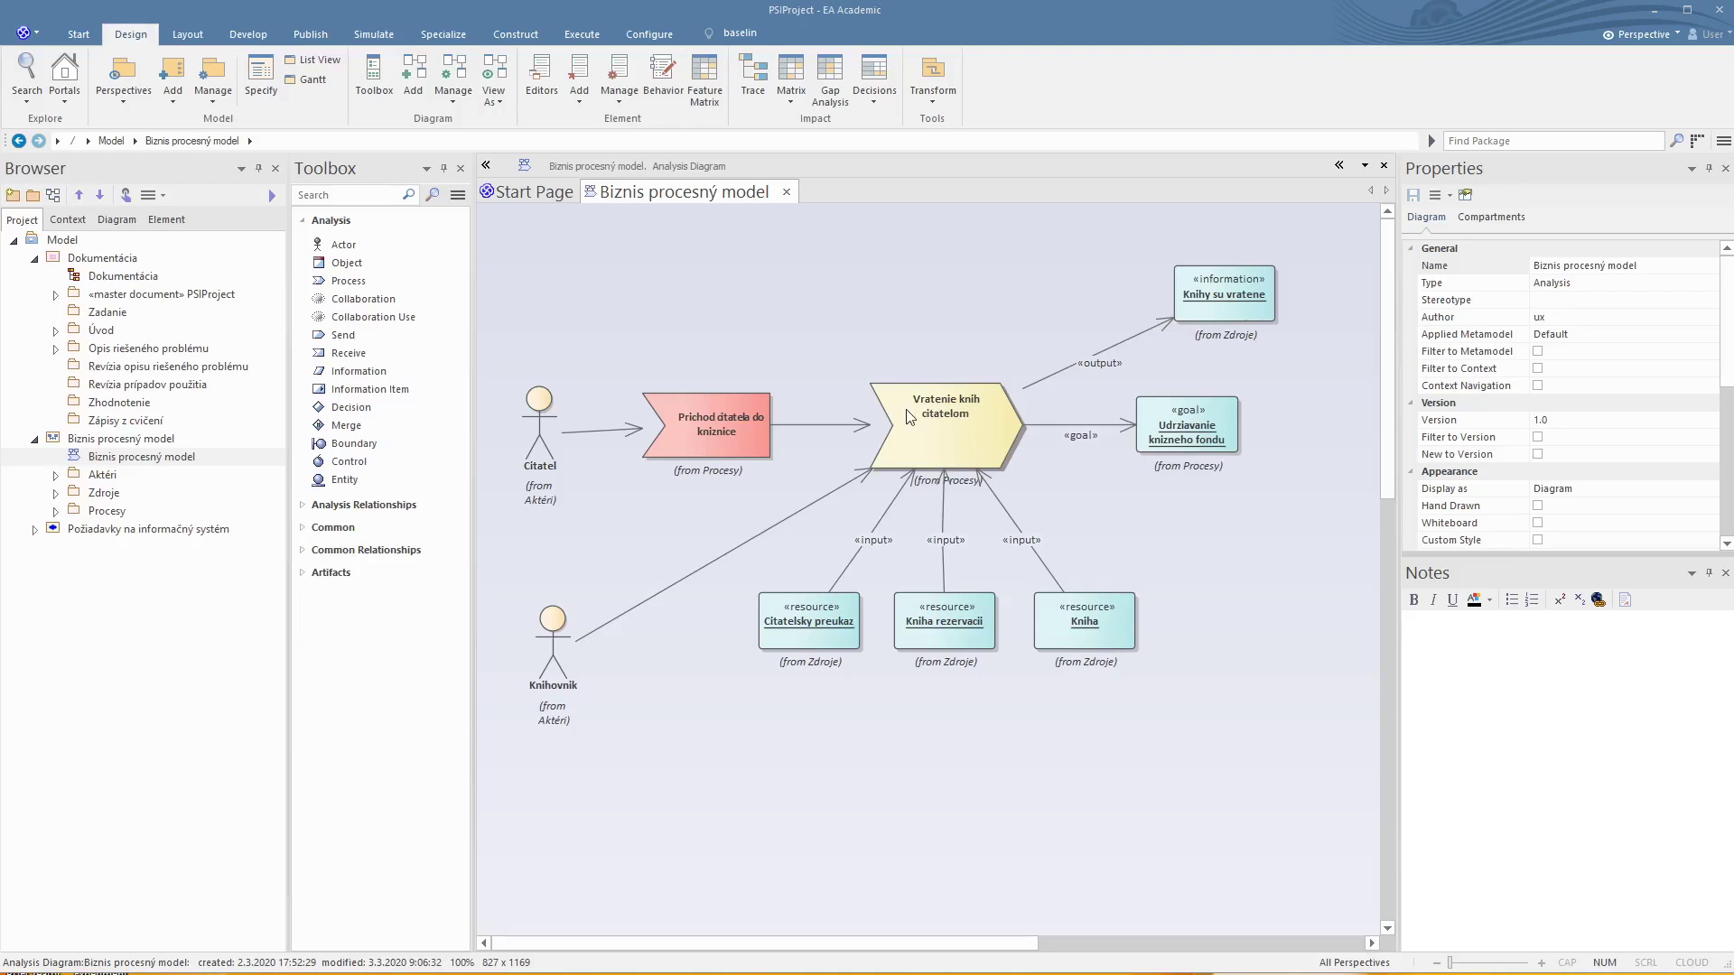
# Step: Create a child activity with an Activity Diagram, named "Vratenie knih citatelom", under the yellow "Vratenie knih citatelom" process
pyautogui.rightClick(967, 423)
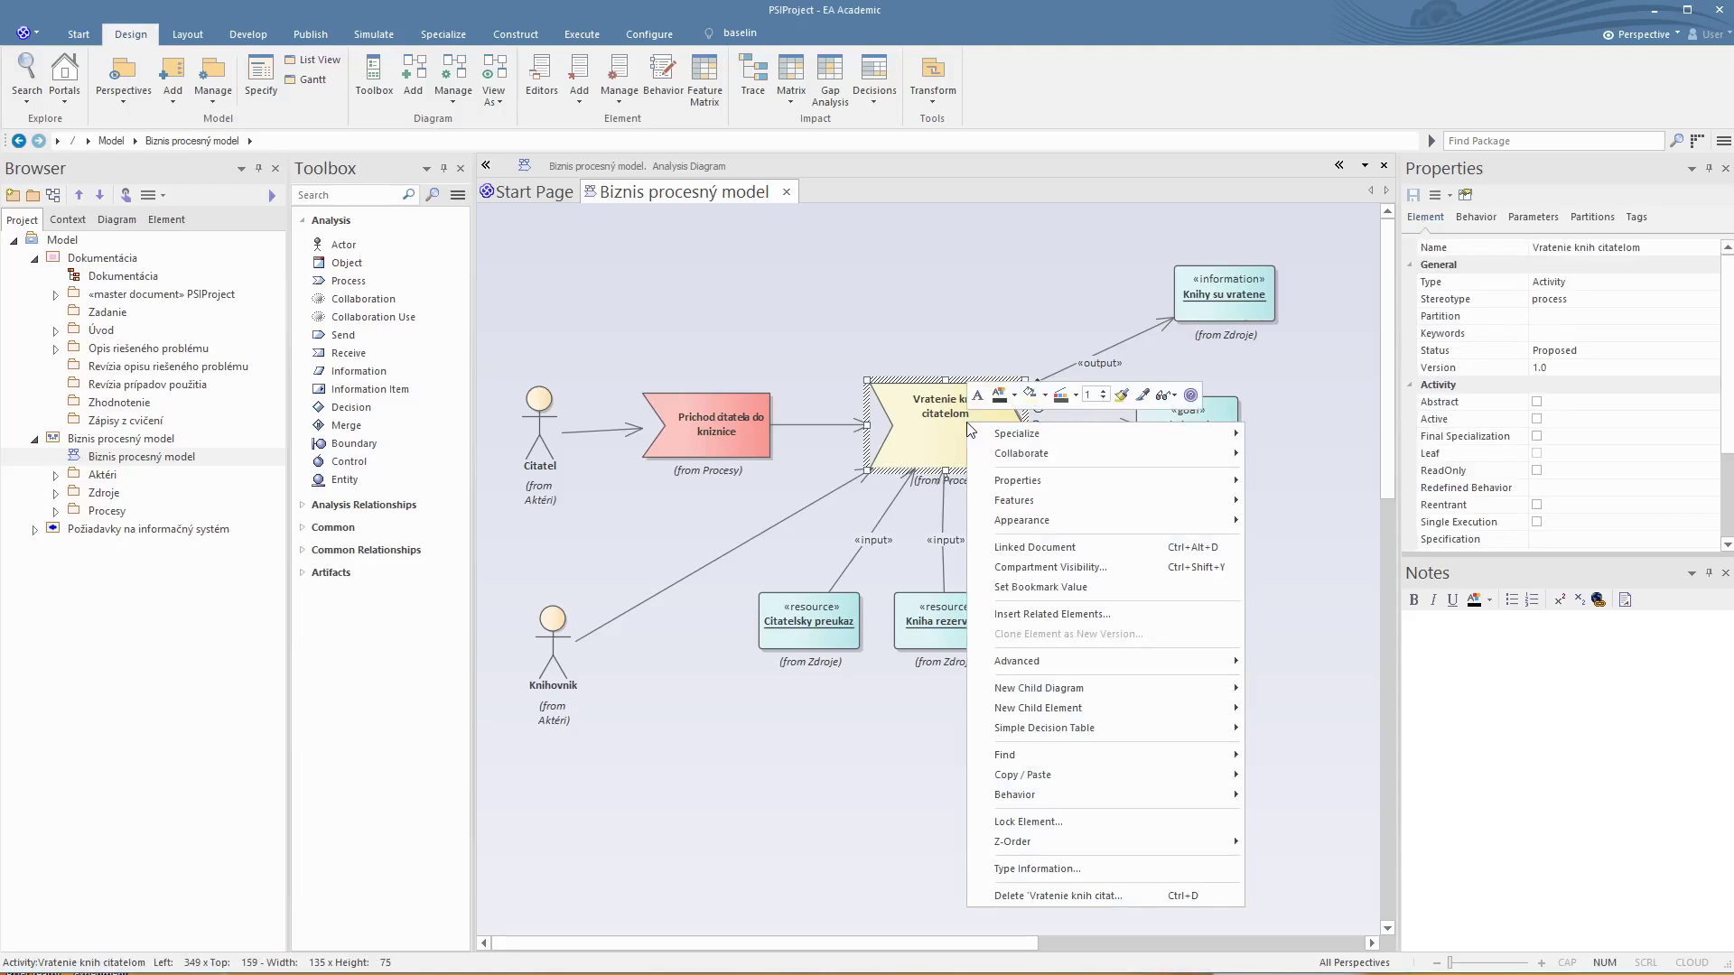
pyautogui.moveTo(995, 448)
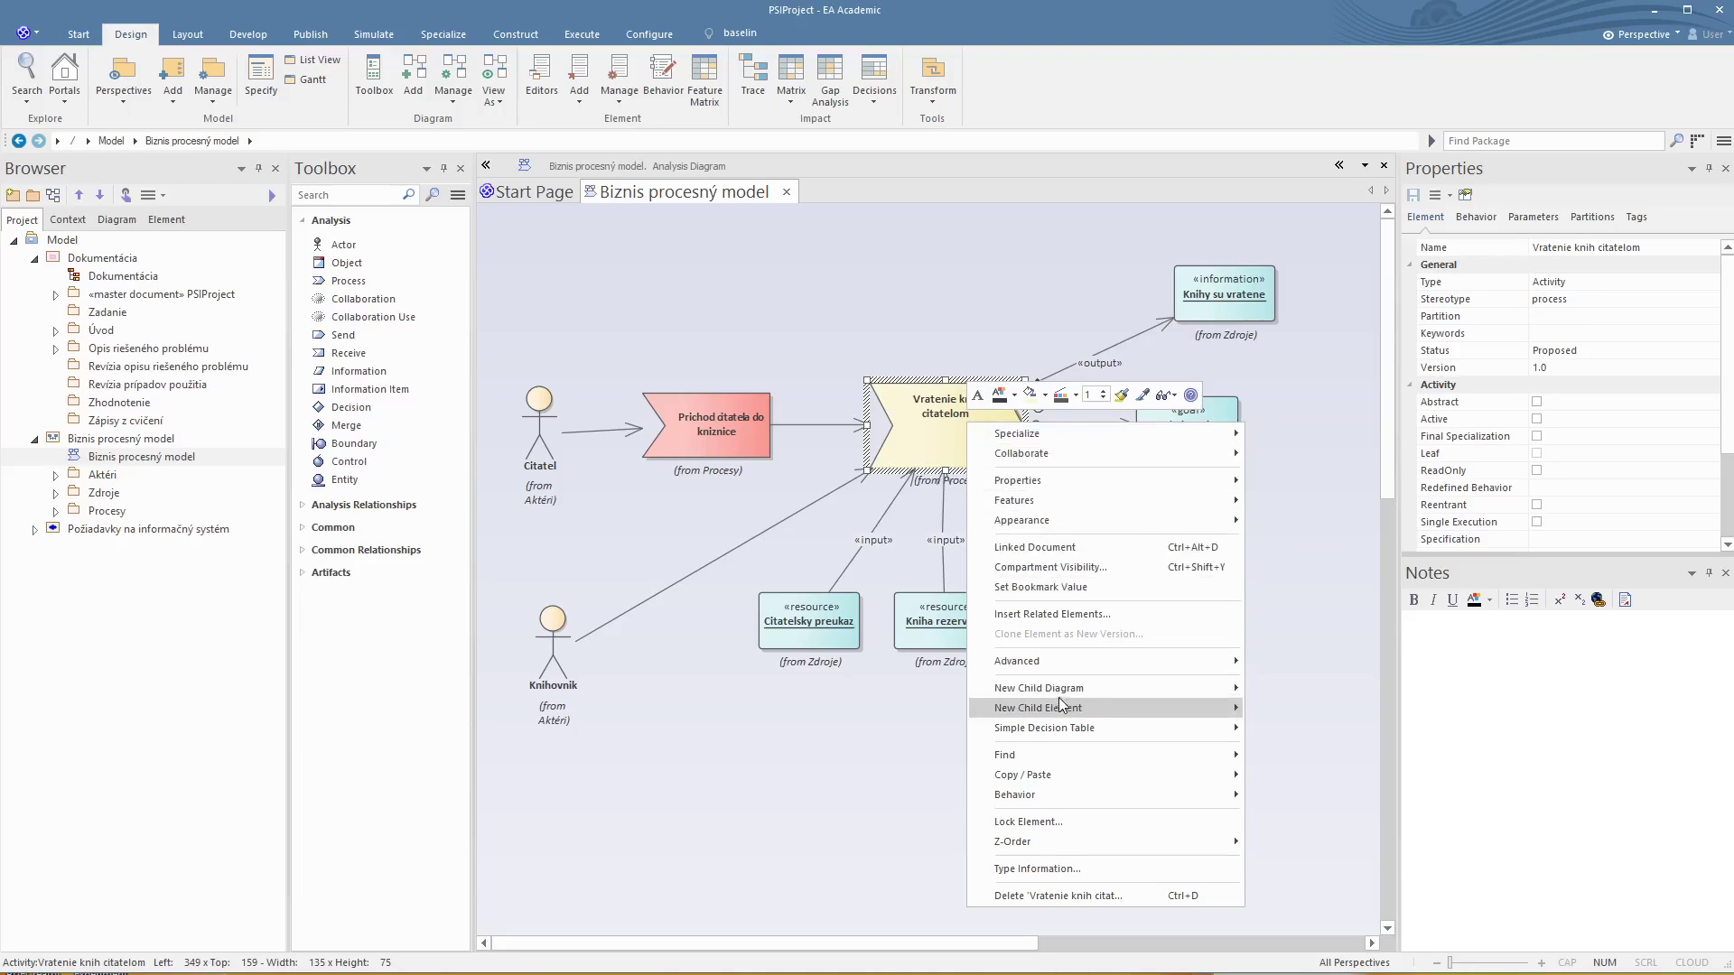
pyautogui.moveTo(1062, 692)
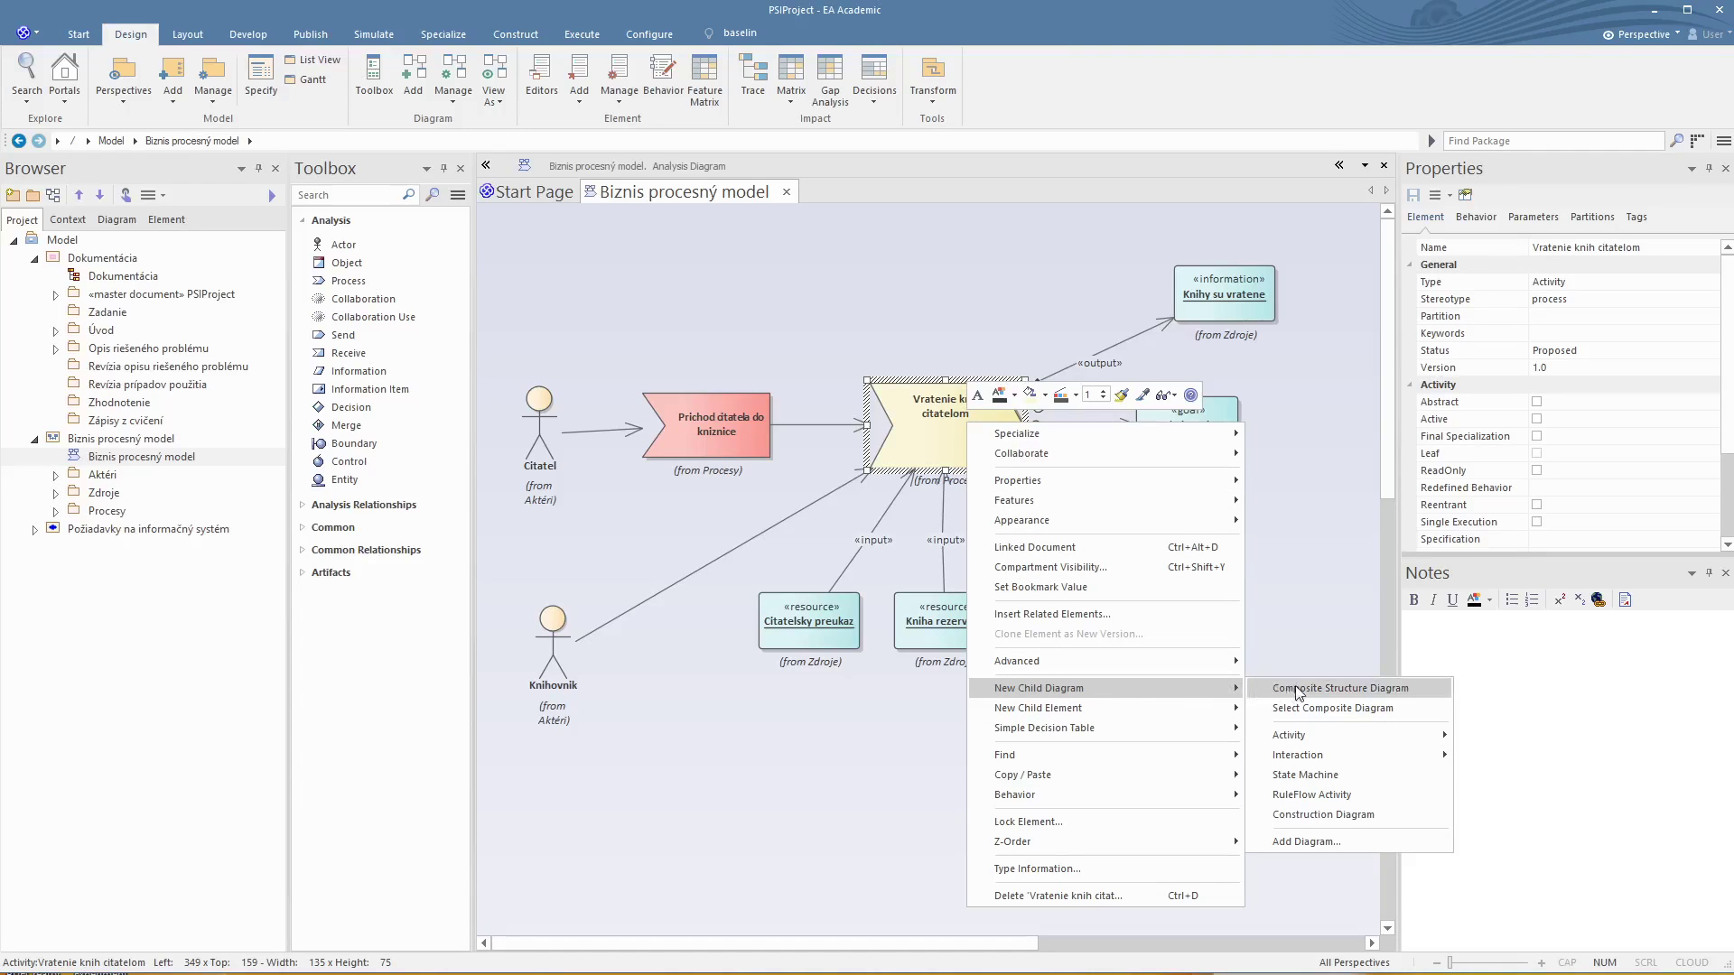
pyautogui.moveTo(1290, 733)
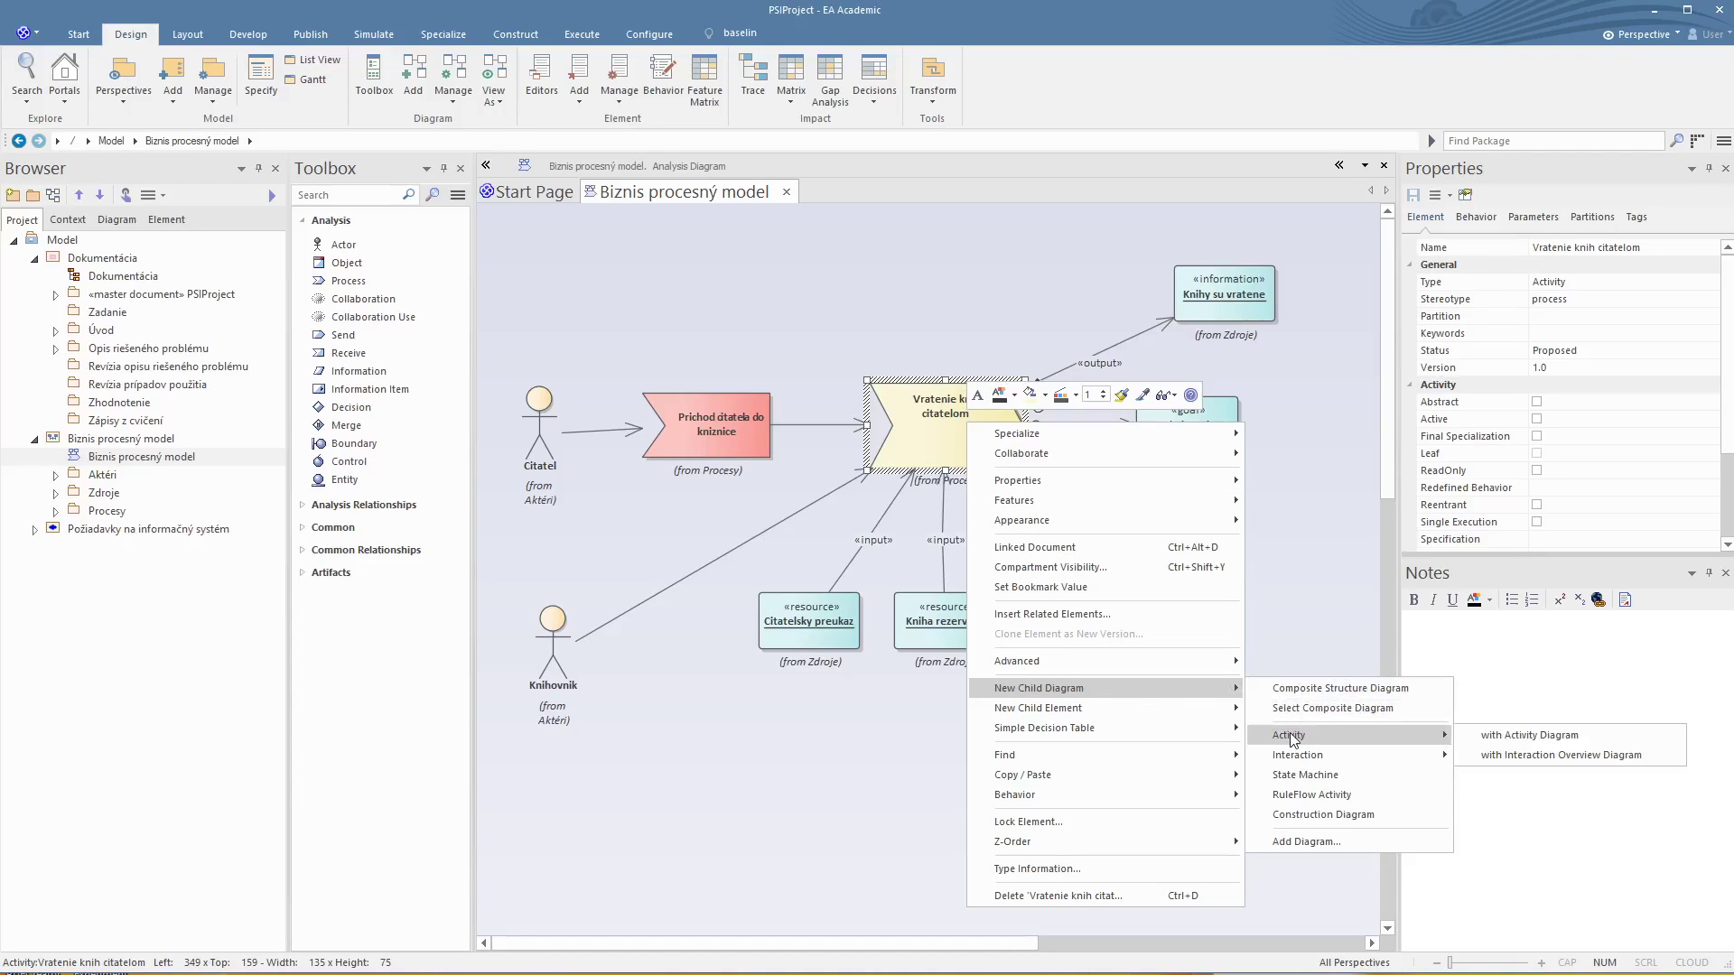
pyautogui.click(1515, 737)
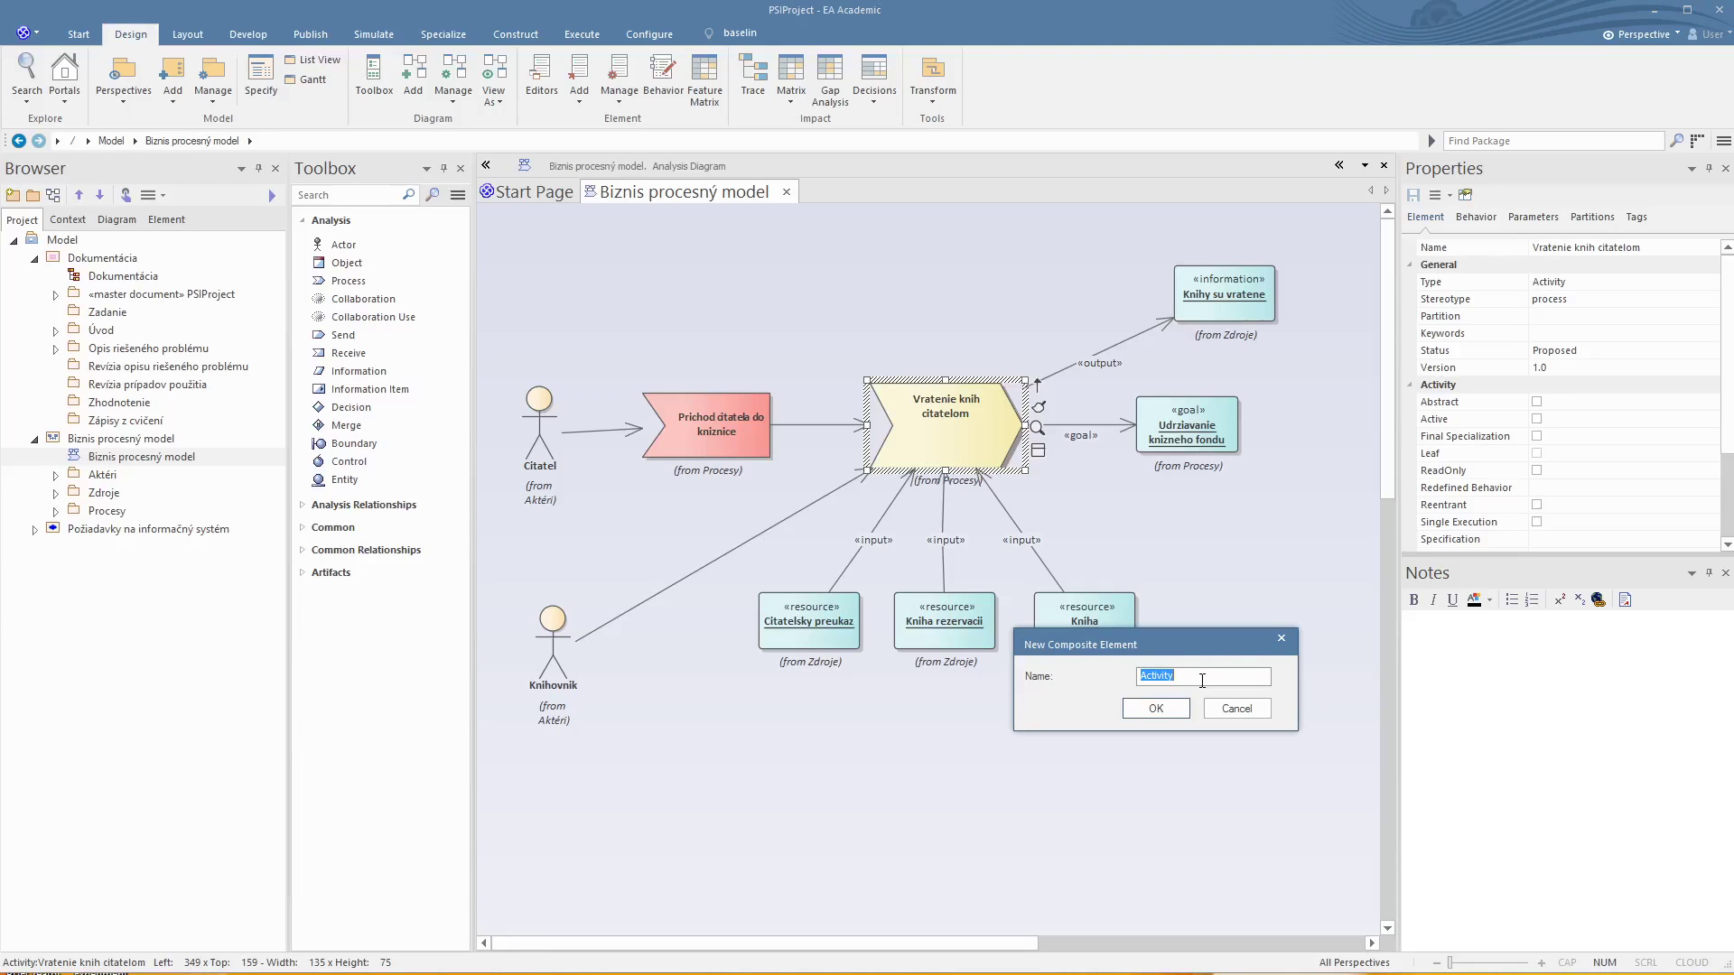
pyautogui.write('Vratenie knih citatelom')
pyautogui.press('Return')
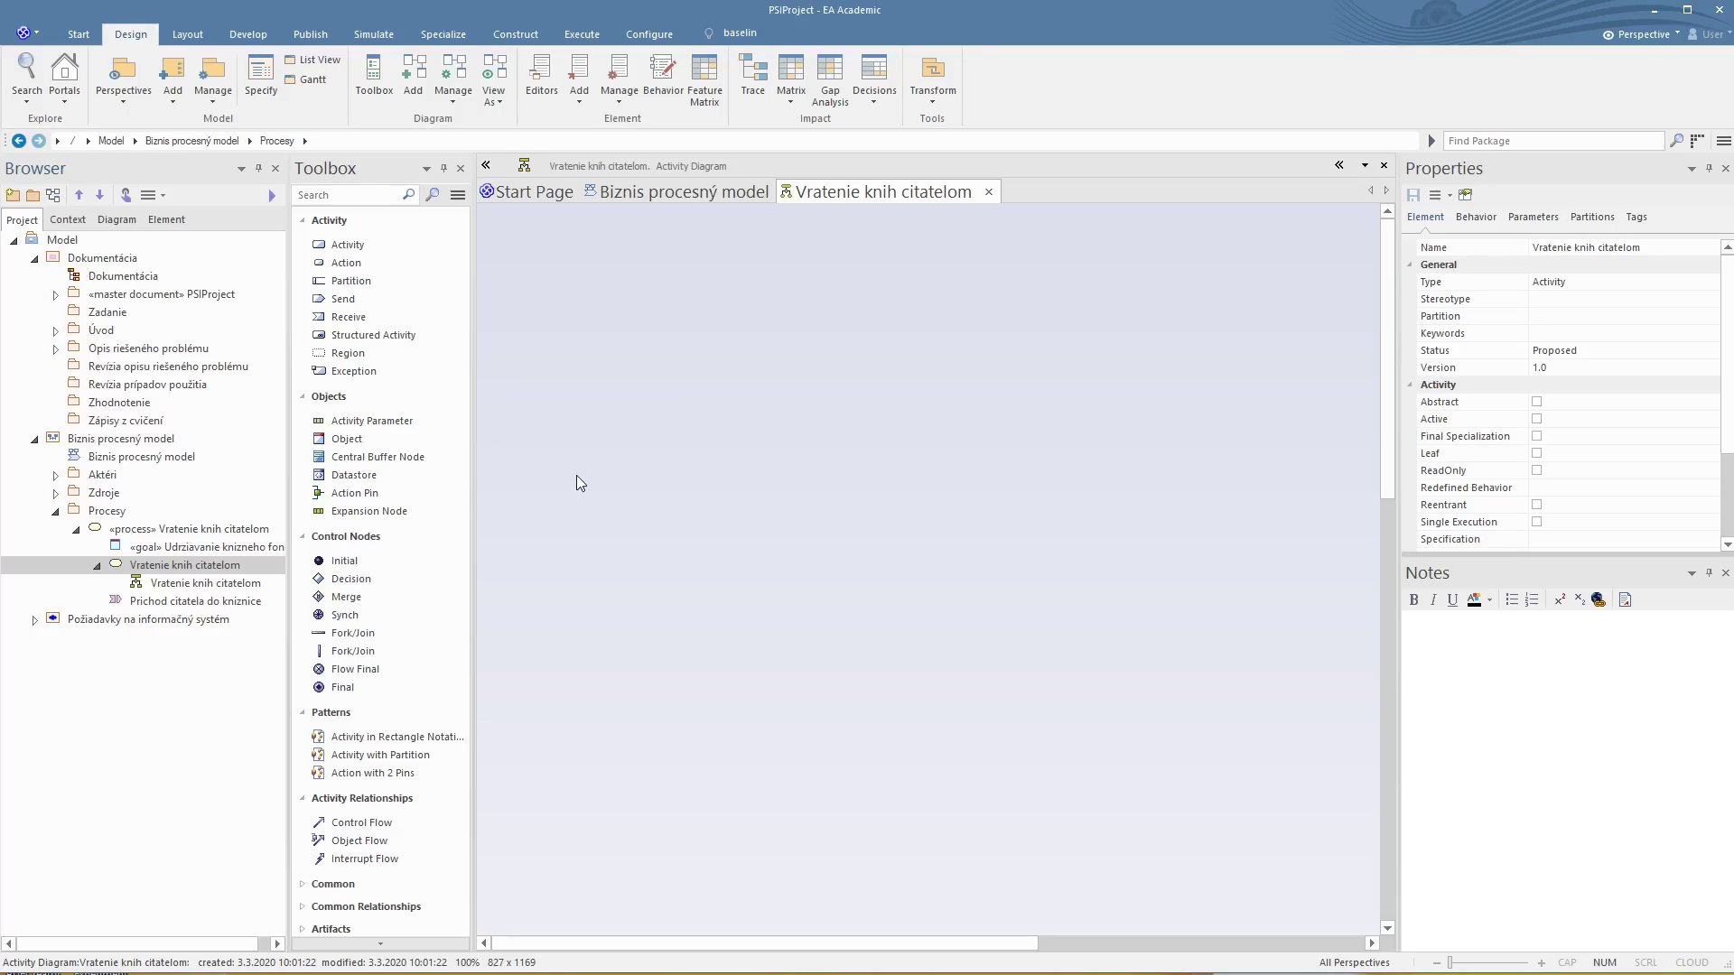
# Step: Add an Initial node at the upper middle of the diagram and name it "Citatel vstupil do kniznice"
pyautogui.click(343, 564)
pyautogui.click(876, 246)
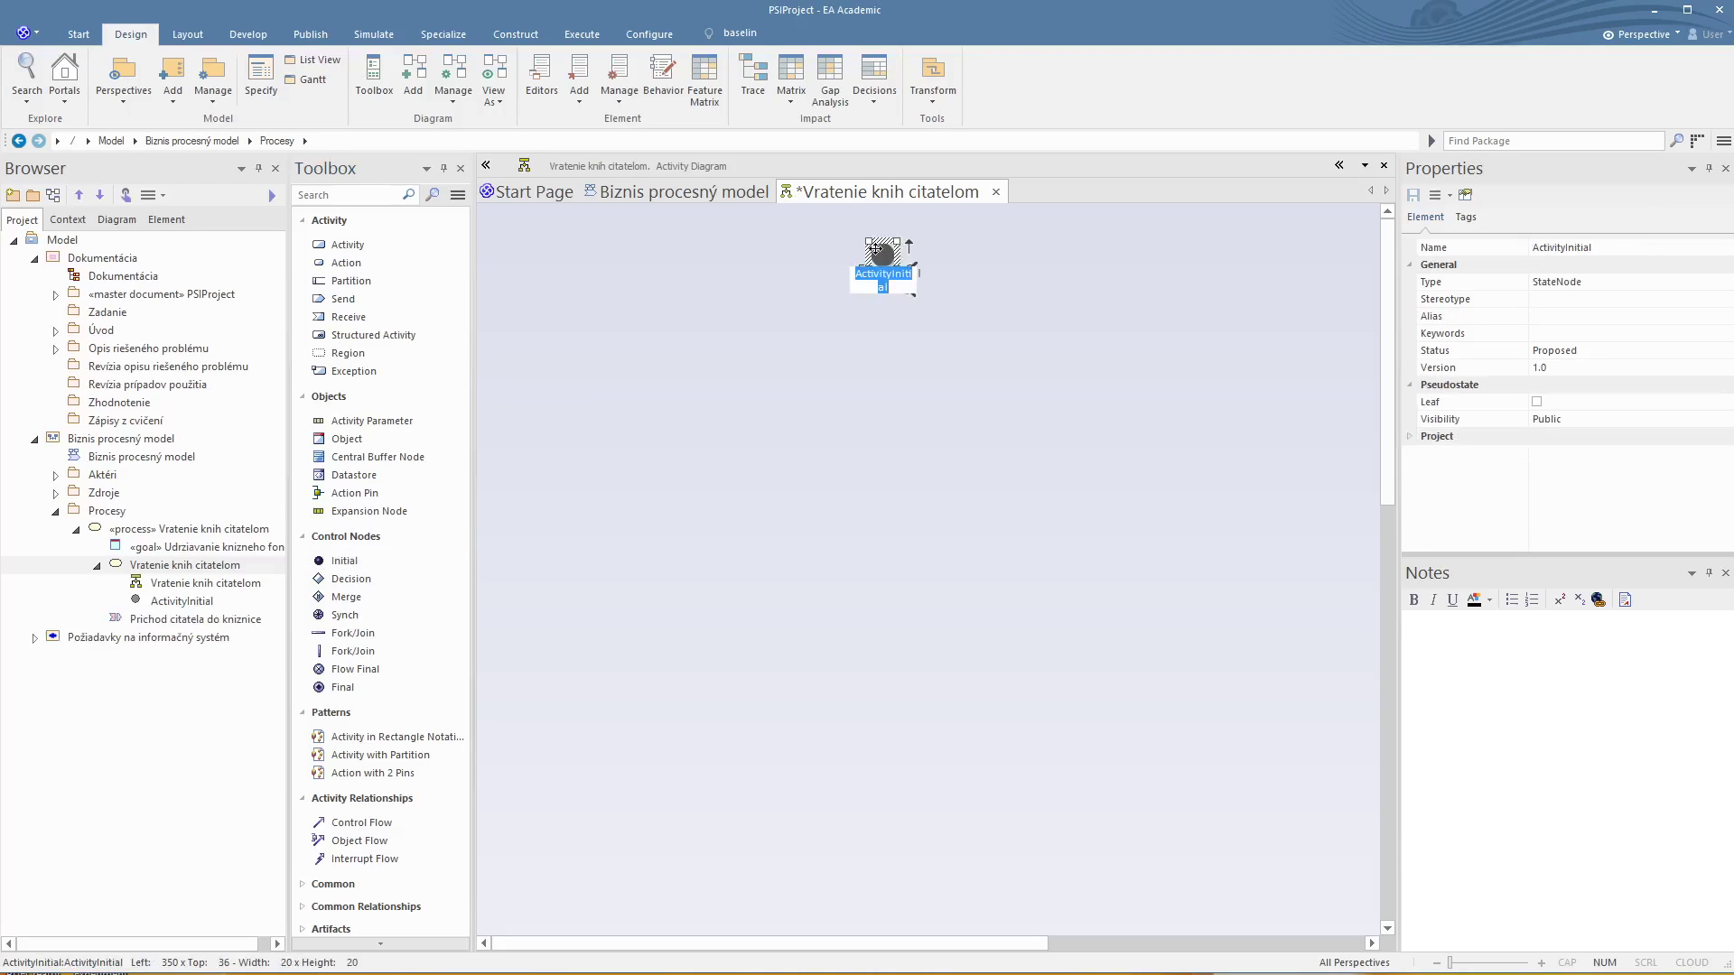
pyautogui.write('Citatel vstupil do kniznice')
pyautogui.press('Return')
# Step: Add an atomic action below the initial node and name it "Citatel vylozi knihy na pult"
pyautogui.click(346, 263)
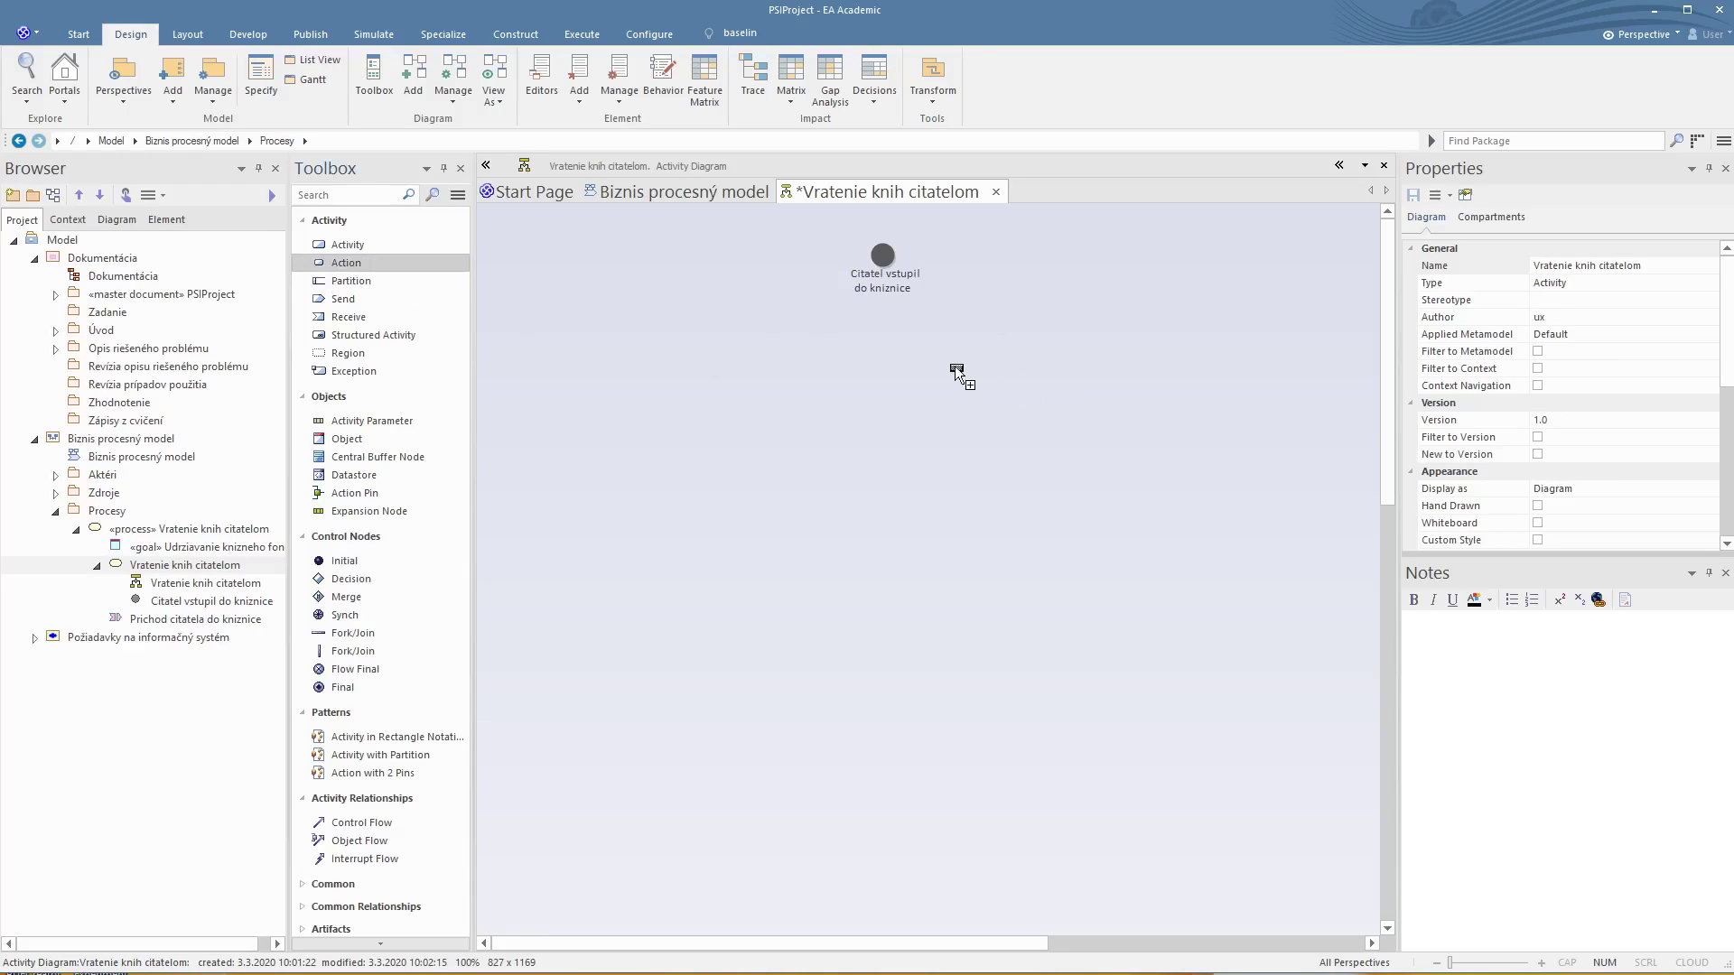
pyautogui.click(848, 361)
pyautogui.click(871, 370)
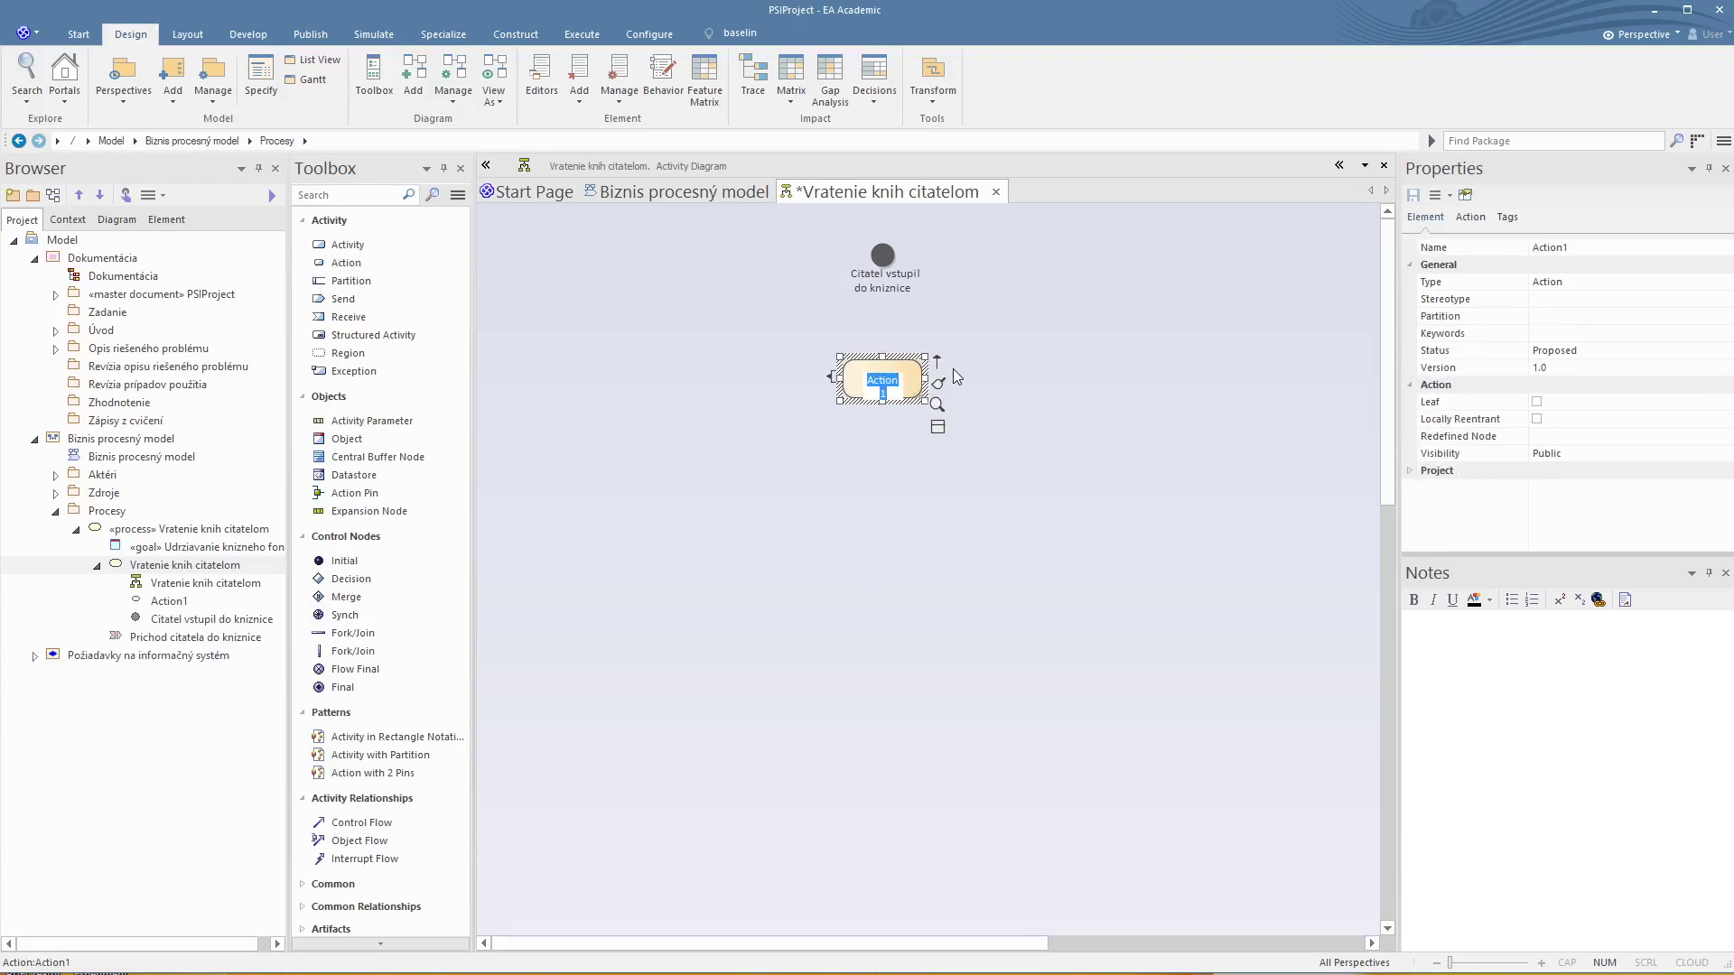
pyautogui.write('Citatel vylozi knihy na pult')
pyautogui.press('Return')
pyautogui.click(890, 453)
# Step: Add an atomic action named "Knihovnik preberie knihy" below "Citatel vylozi knihy na pult"
pyautogui.click(346, 262)
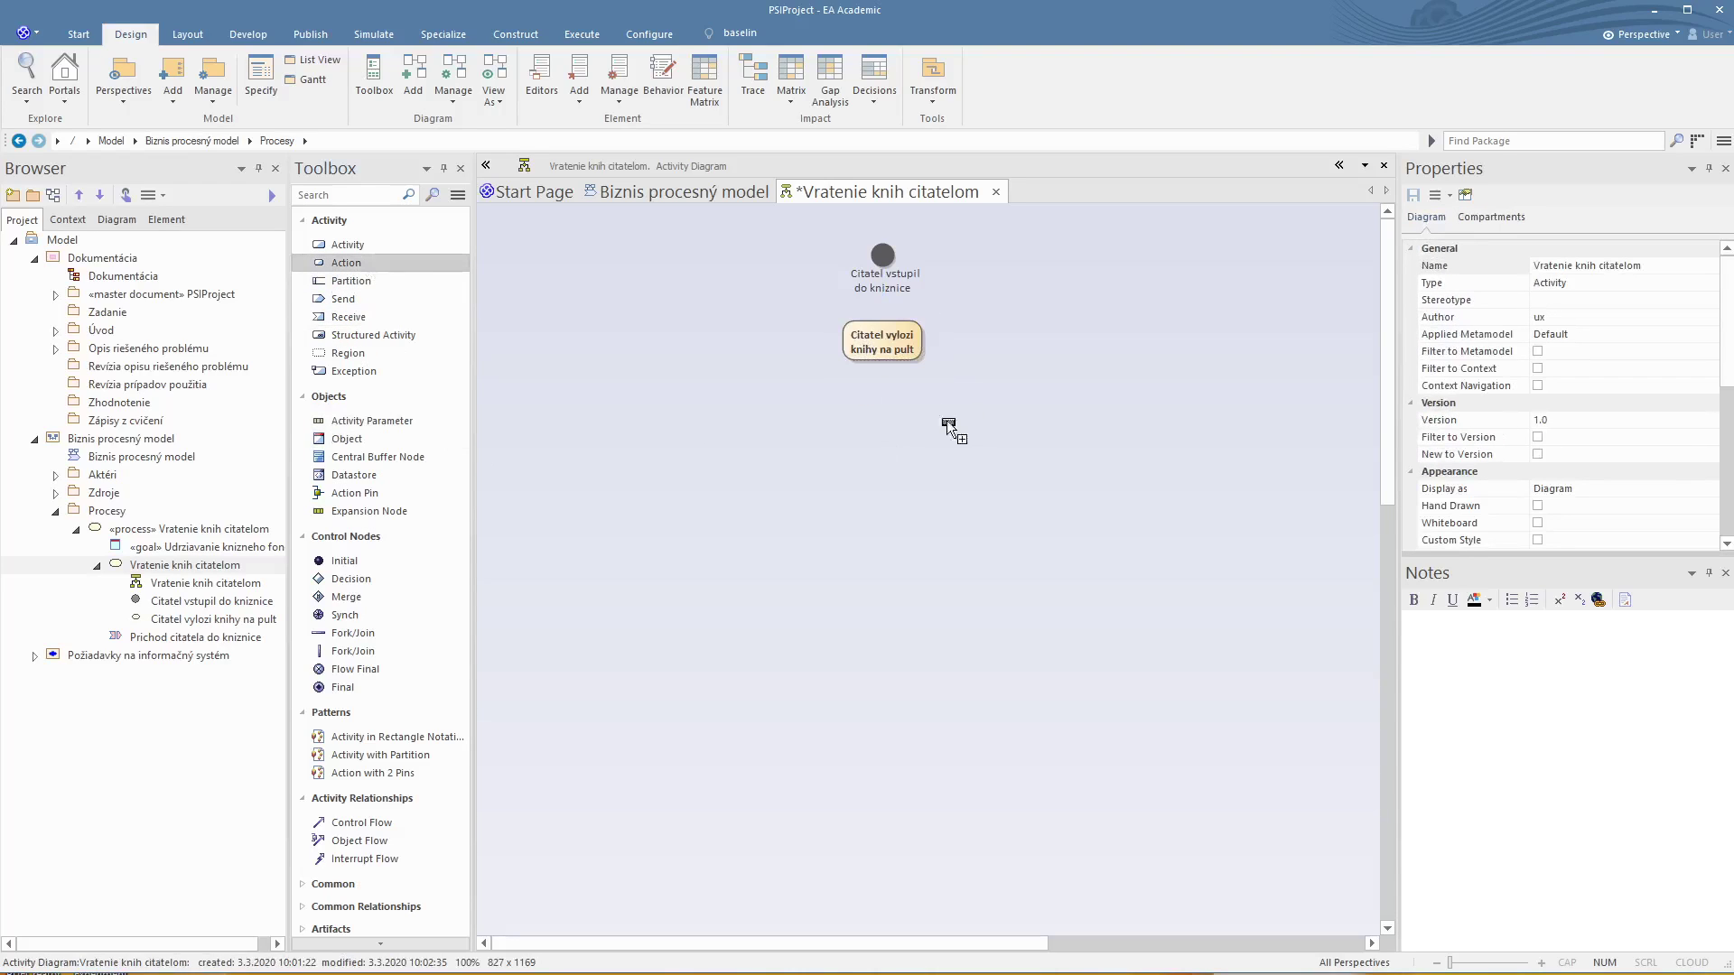
pyautogui.click(858, 444)
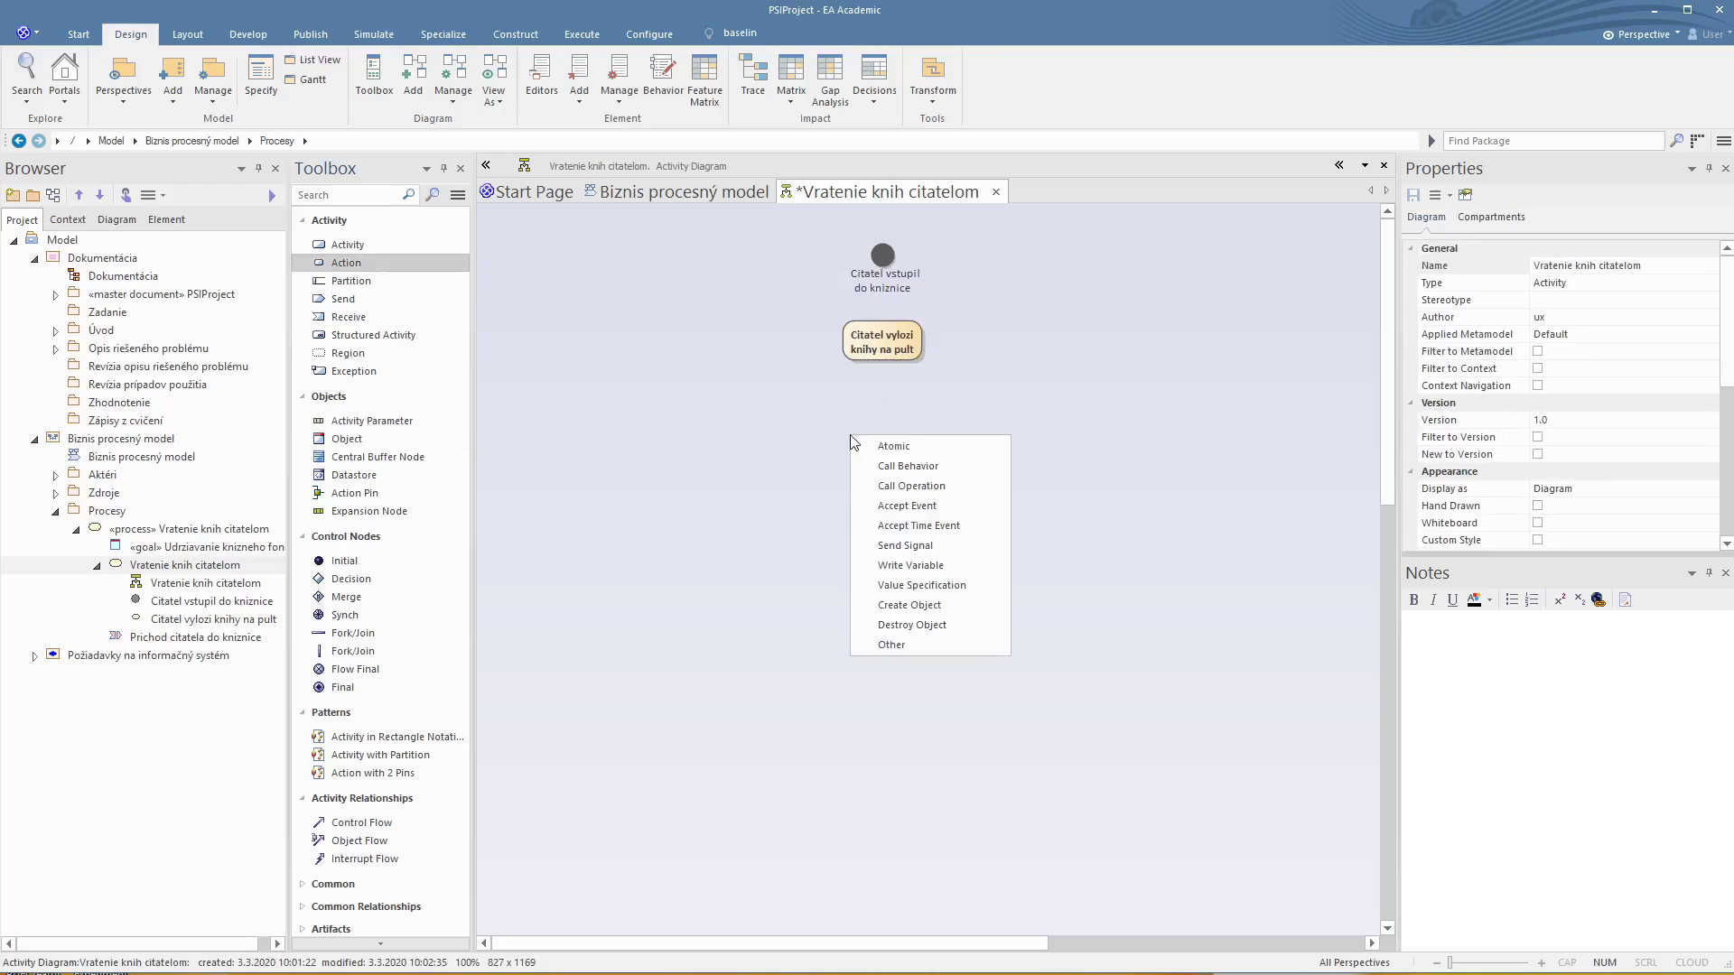
pyautogui.click(899, 444)
pyautogui.write('Kniho')
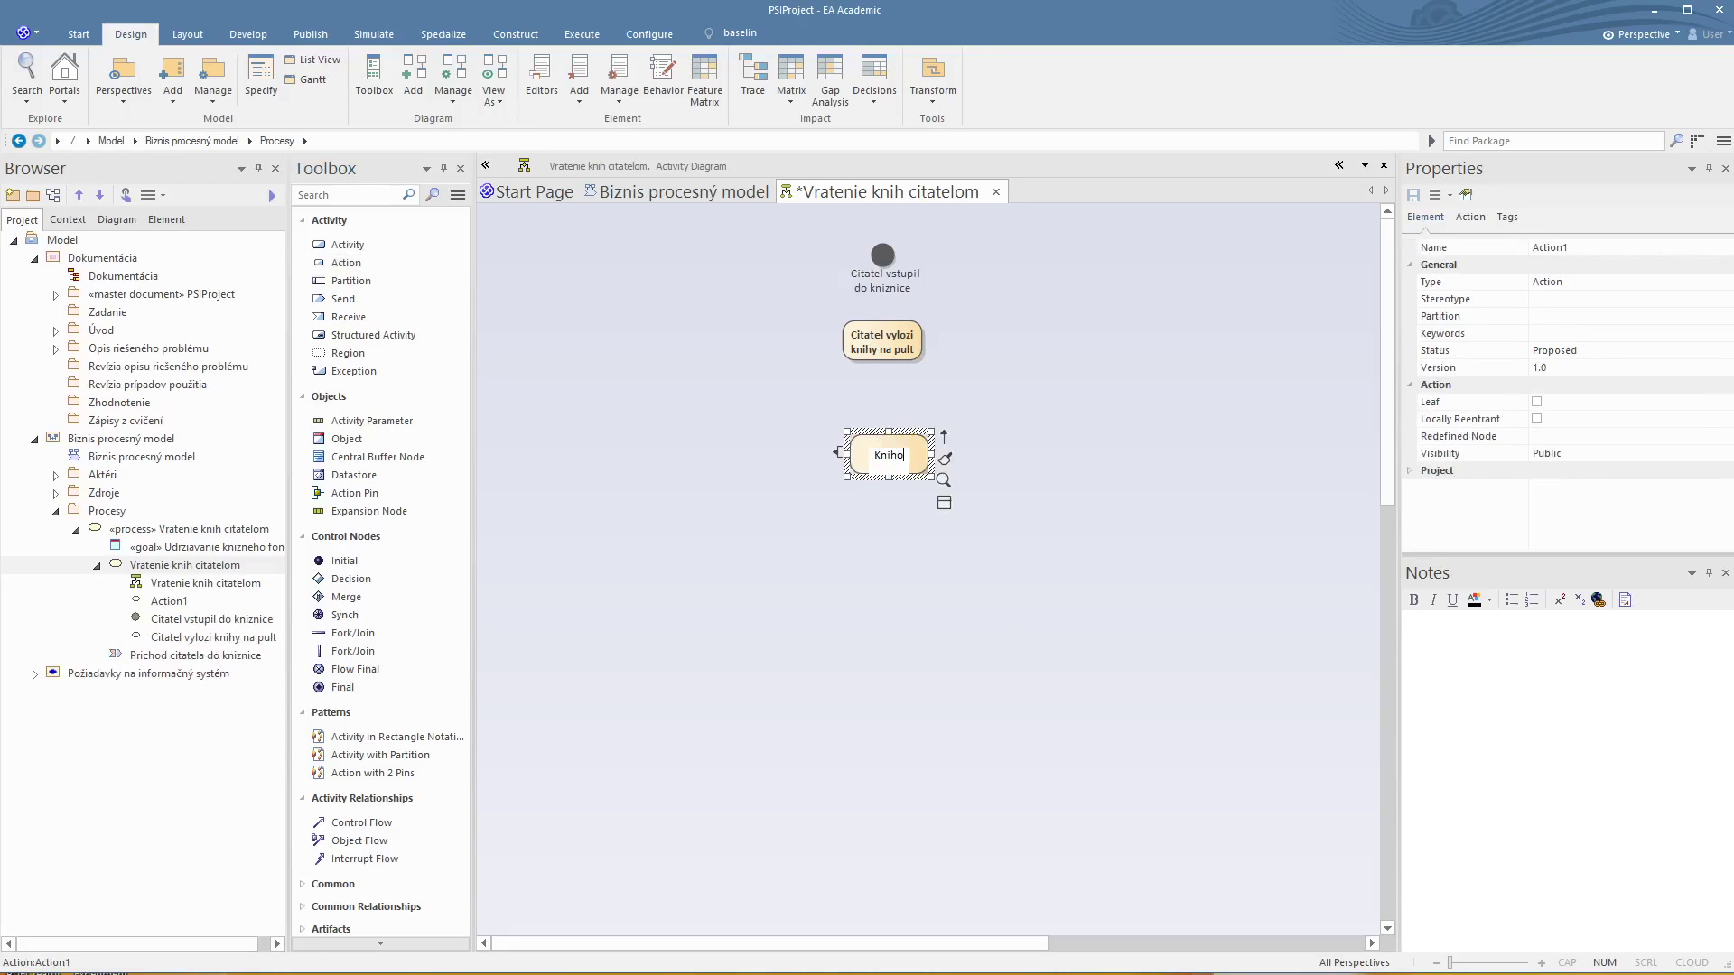
pyautogui.write('vnik preberie knihy')
# Step: Add an atomic action named "Knihovnik zaznamena vratenie knih" below "Knihovnik preberie knihy"
pyautogui.click(917, 539)
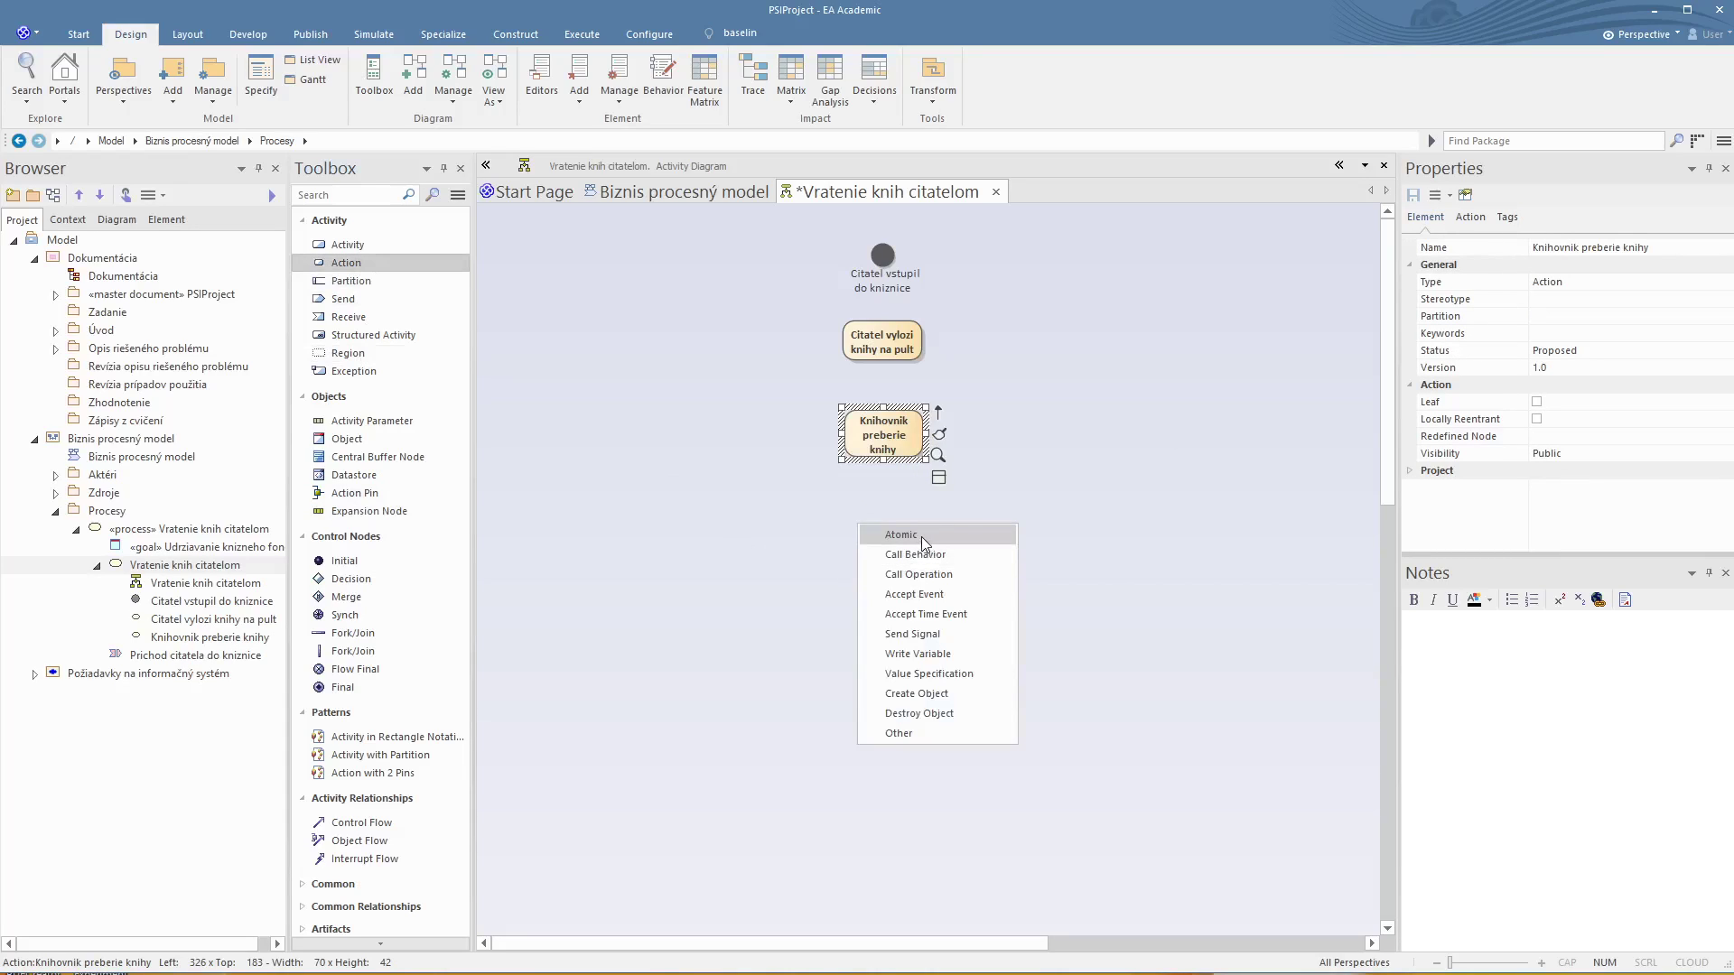
pyautogui.press('Escape')
pyautogui.click(921, 538)
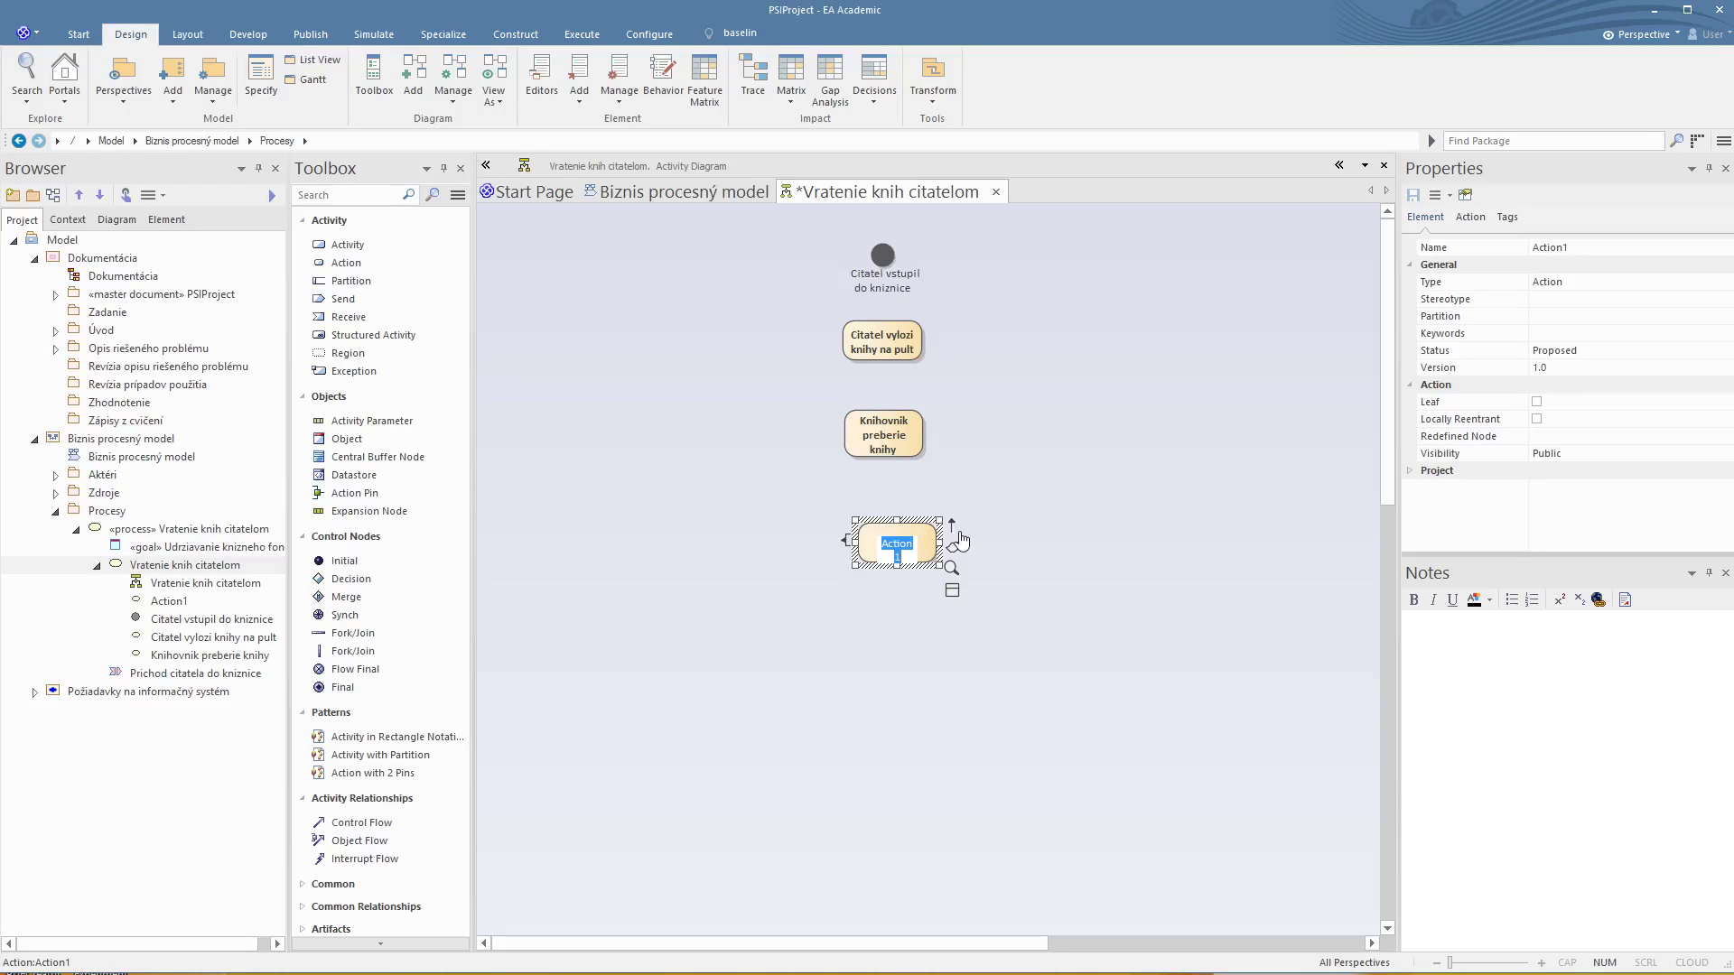
pyautogui.write('Knihovnik zaznamena vratenie knih')
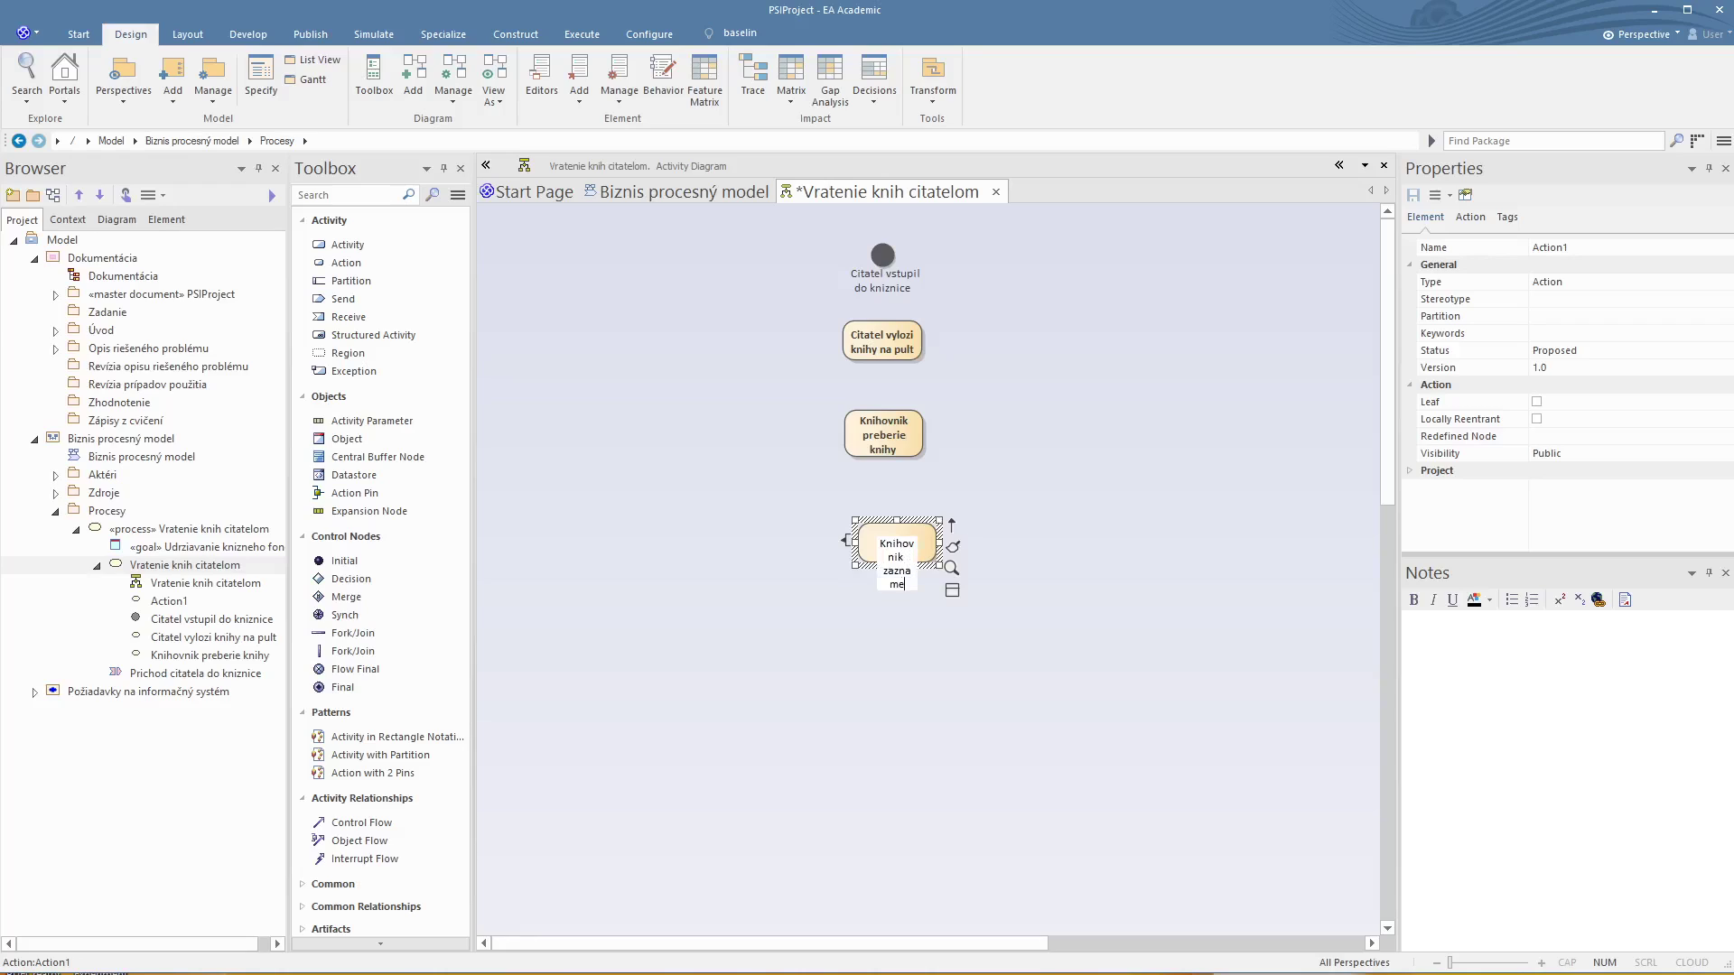
pyautogui.press('Return')
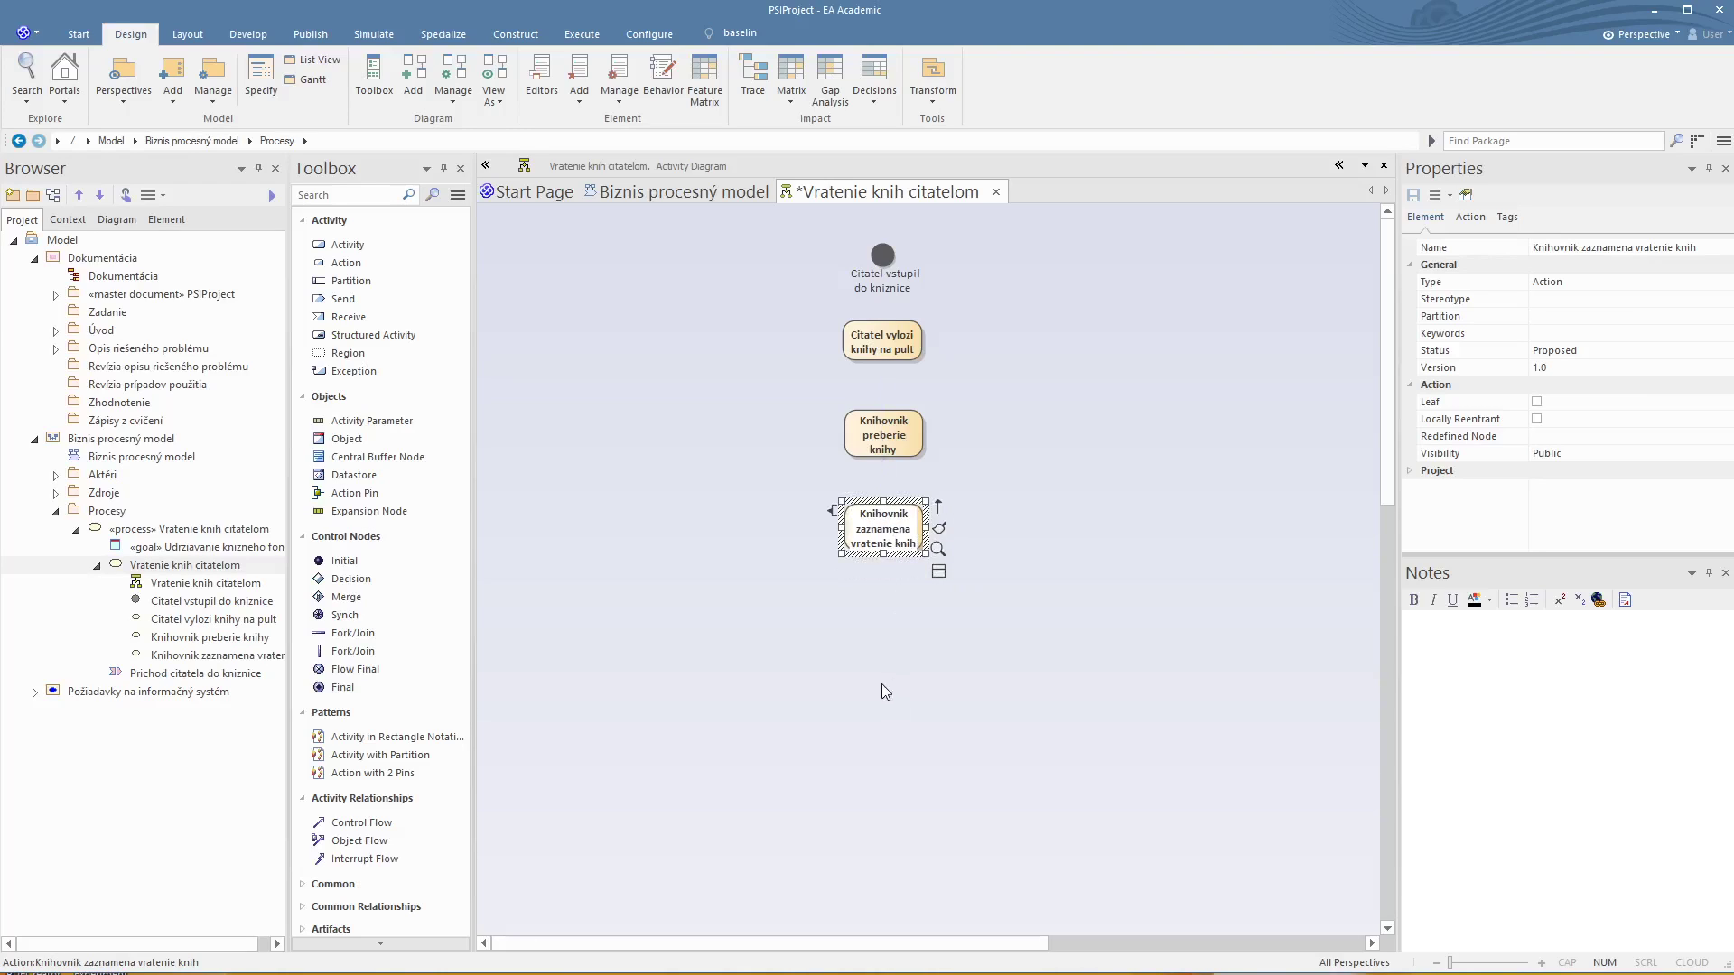
pyautogui.click(826, 722)
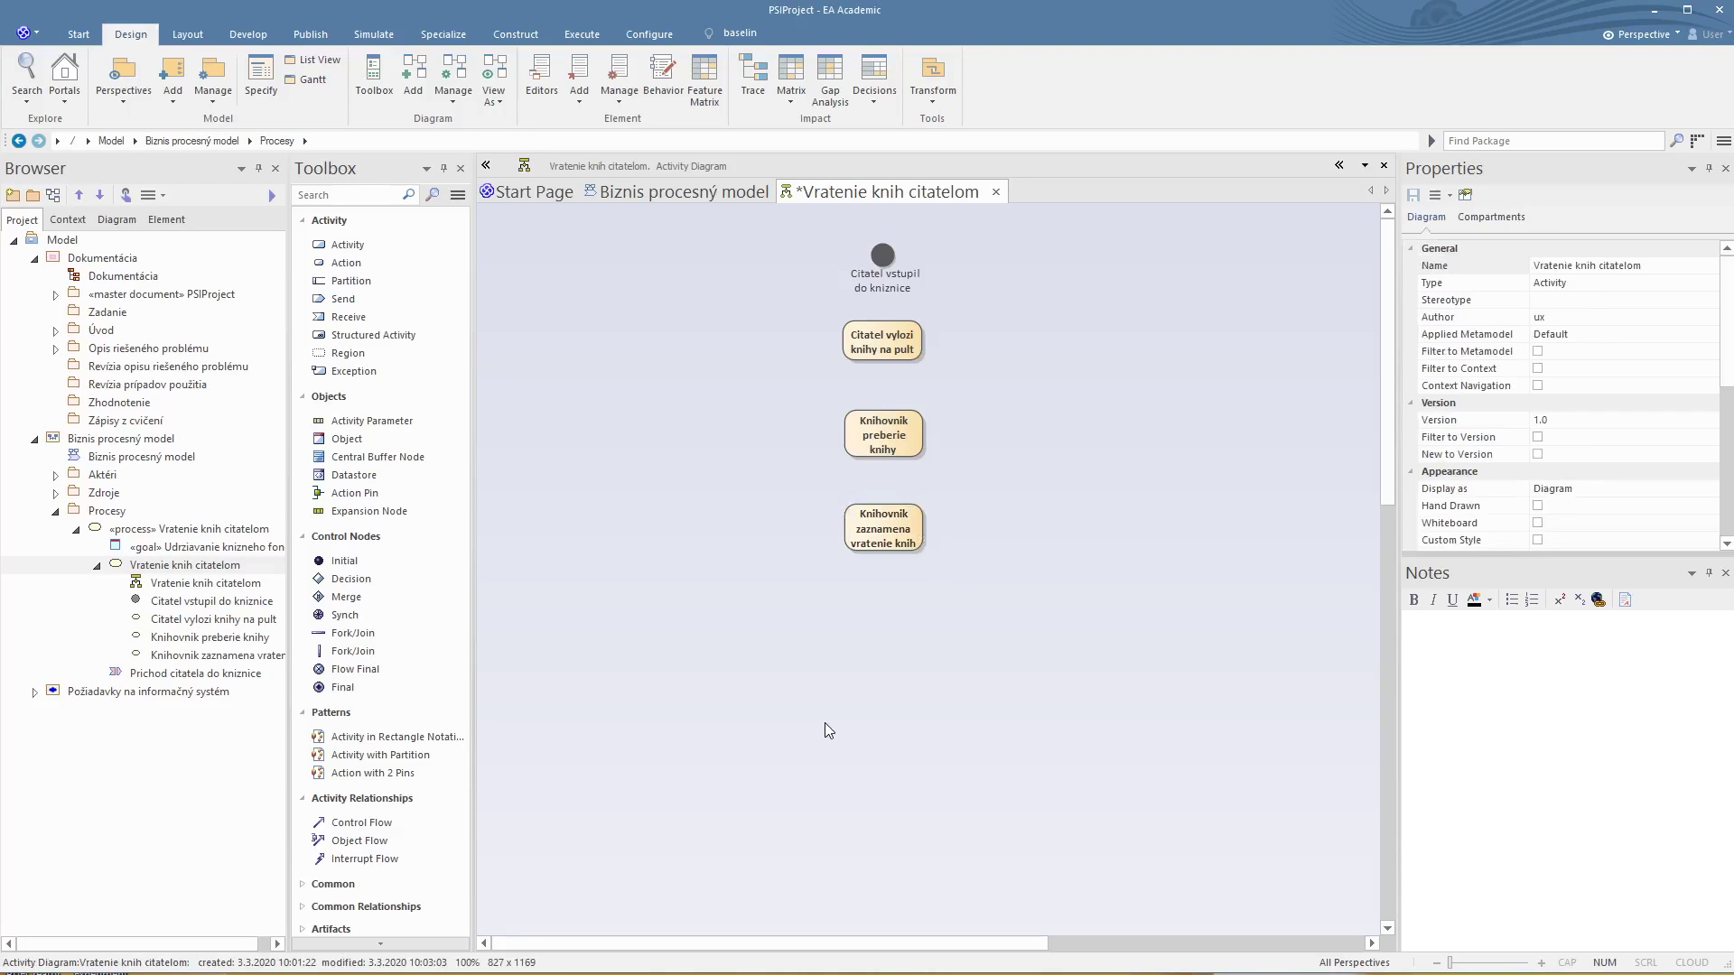
# Step: Add an atomic action named "Knihovnik odlozi knihy na prislusne miesta v kniznici" below "Knihovnik zaznamena vratenie knih"
pyautogui.click(350, 264)
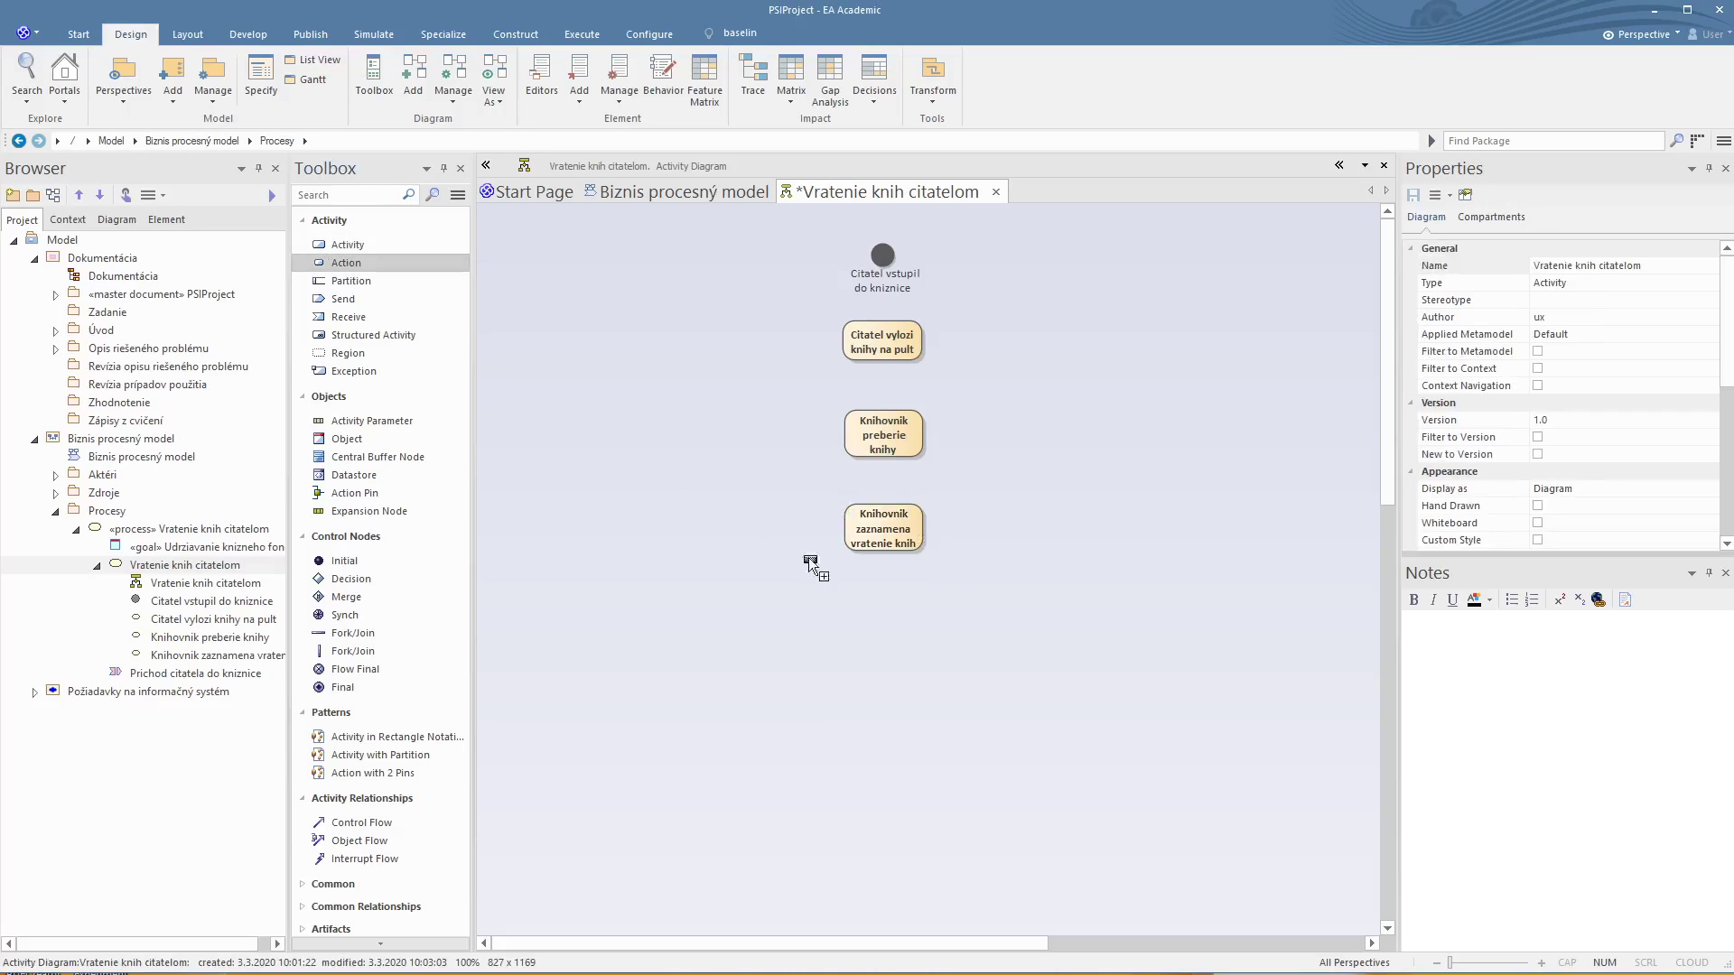
pyautogui.click(868, 601)
pyautogui.click(910, 611)
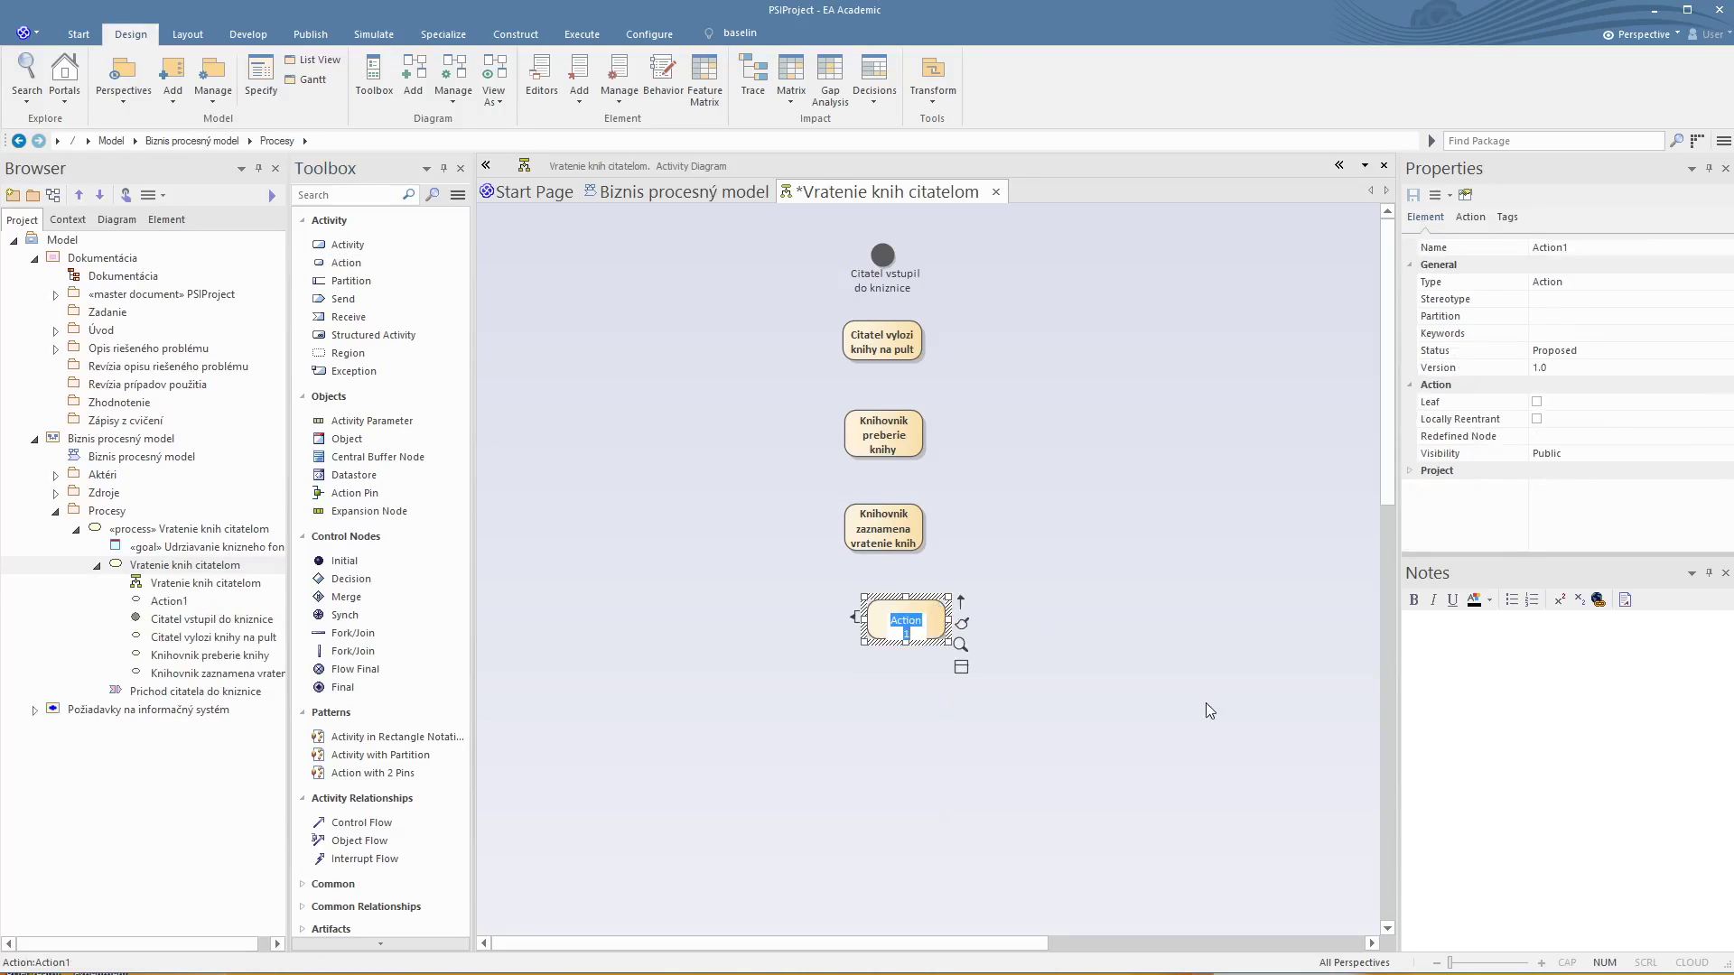
pyautogui.write('Knihovnik odlozi')
pyautogui.press('BackSpace')
pyautogui.write('zi kn')
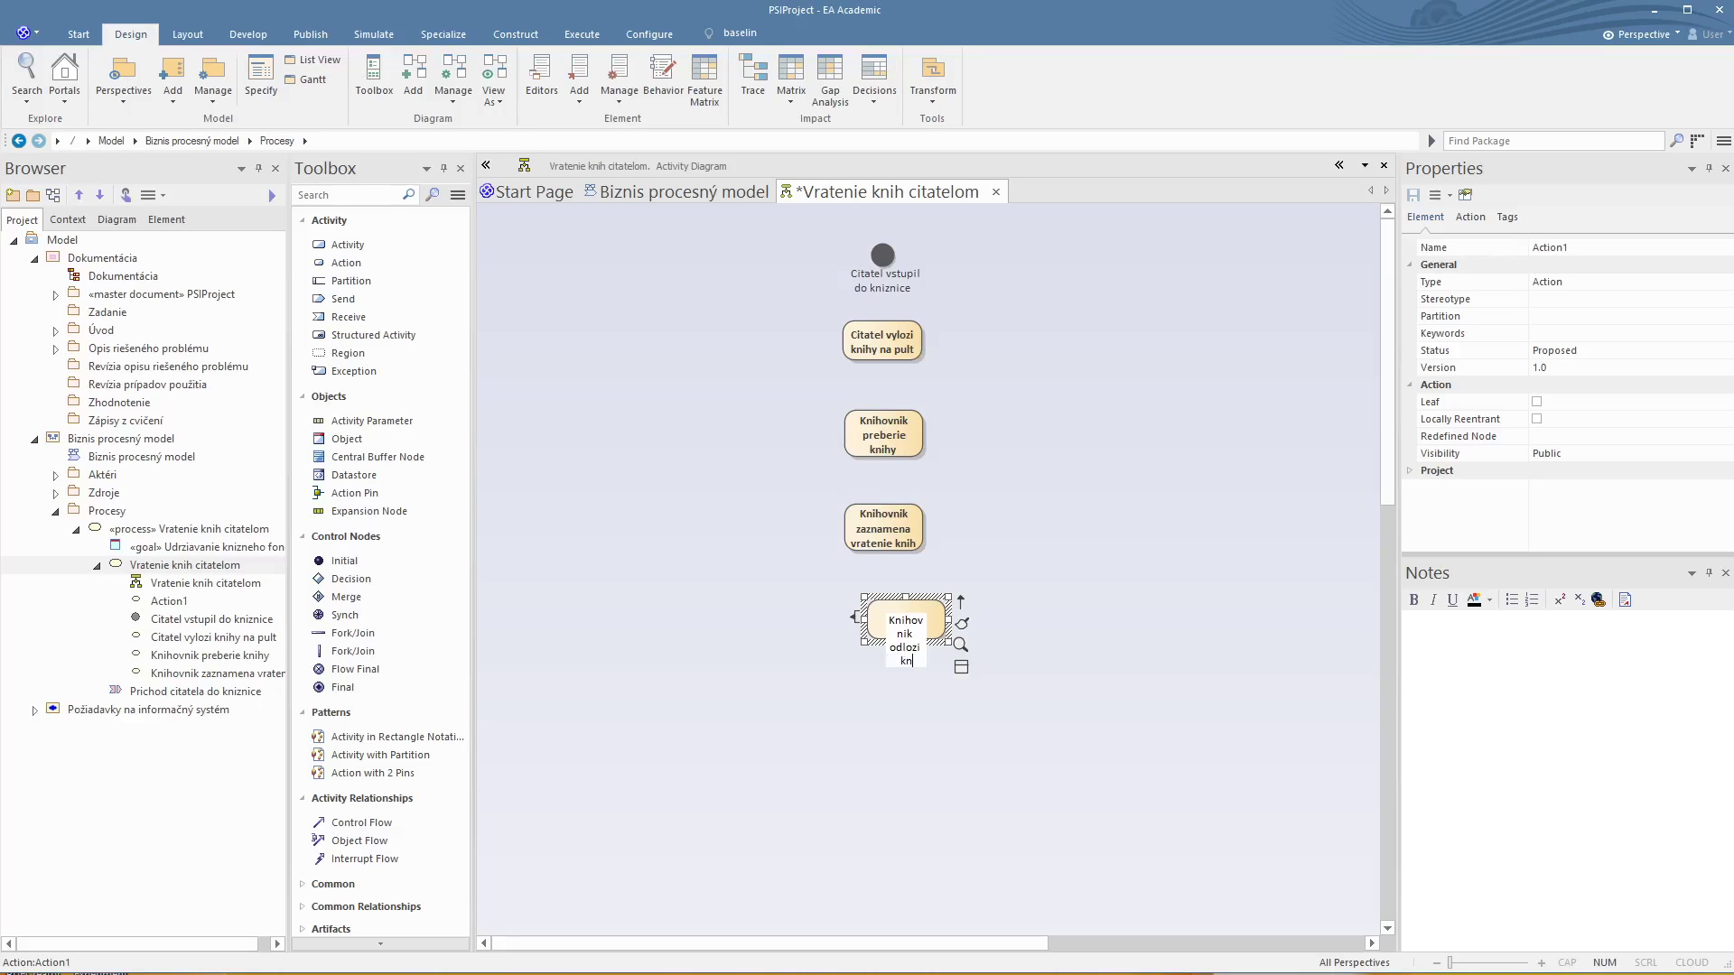
pyautogui.write('ihy na prislusne miesta v kniznici')
pyautogui.click(652, 560)
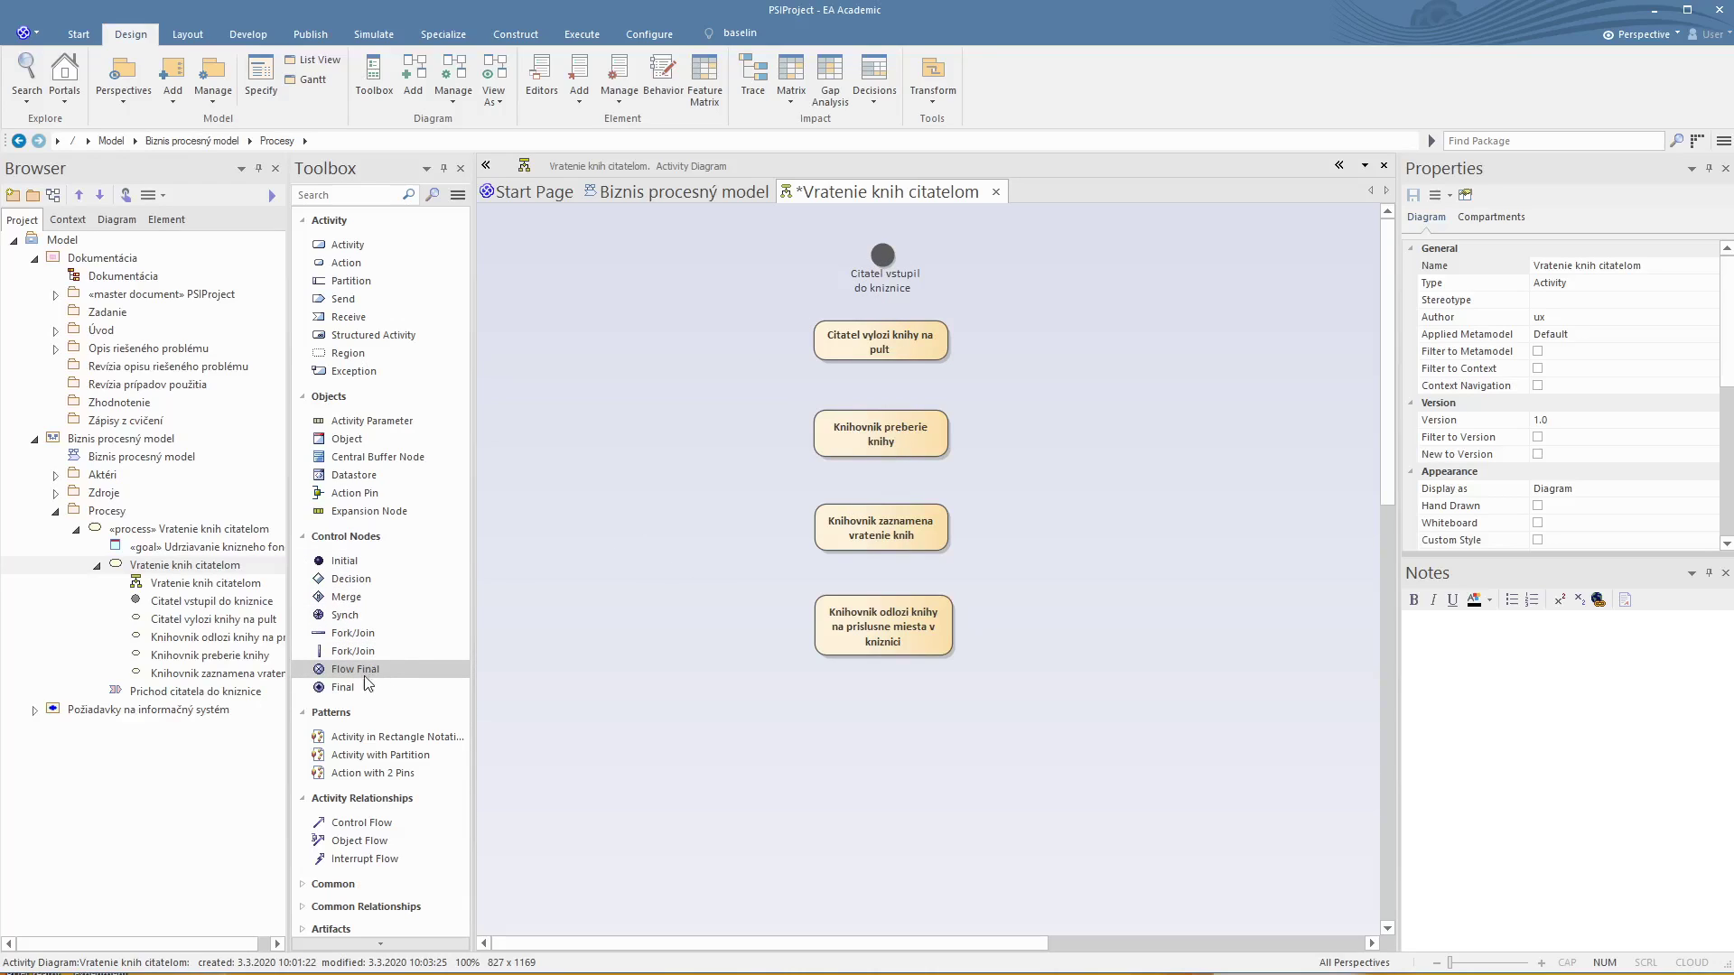
# Step: Add a Final node named "Knihy su vratene" below the last action and align it with the column of actions
pyautogui.click(341, 689)
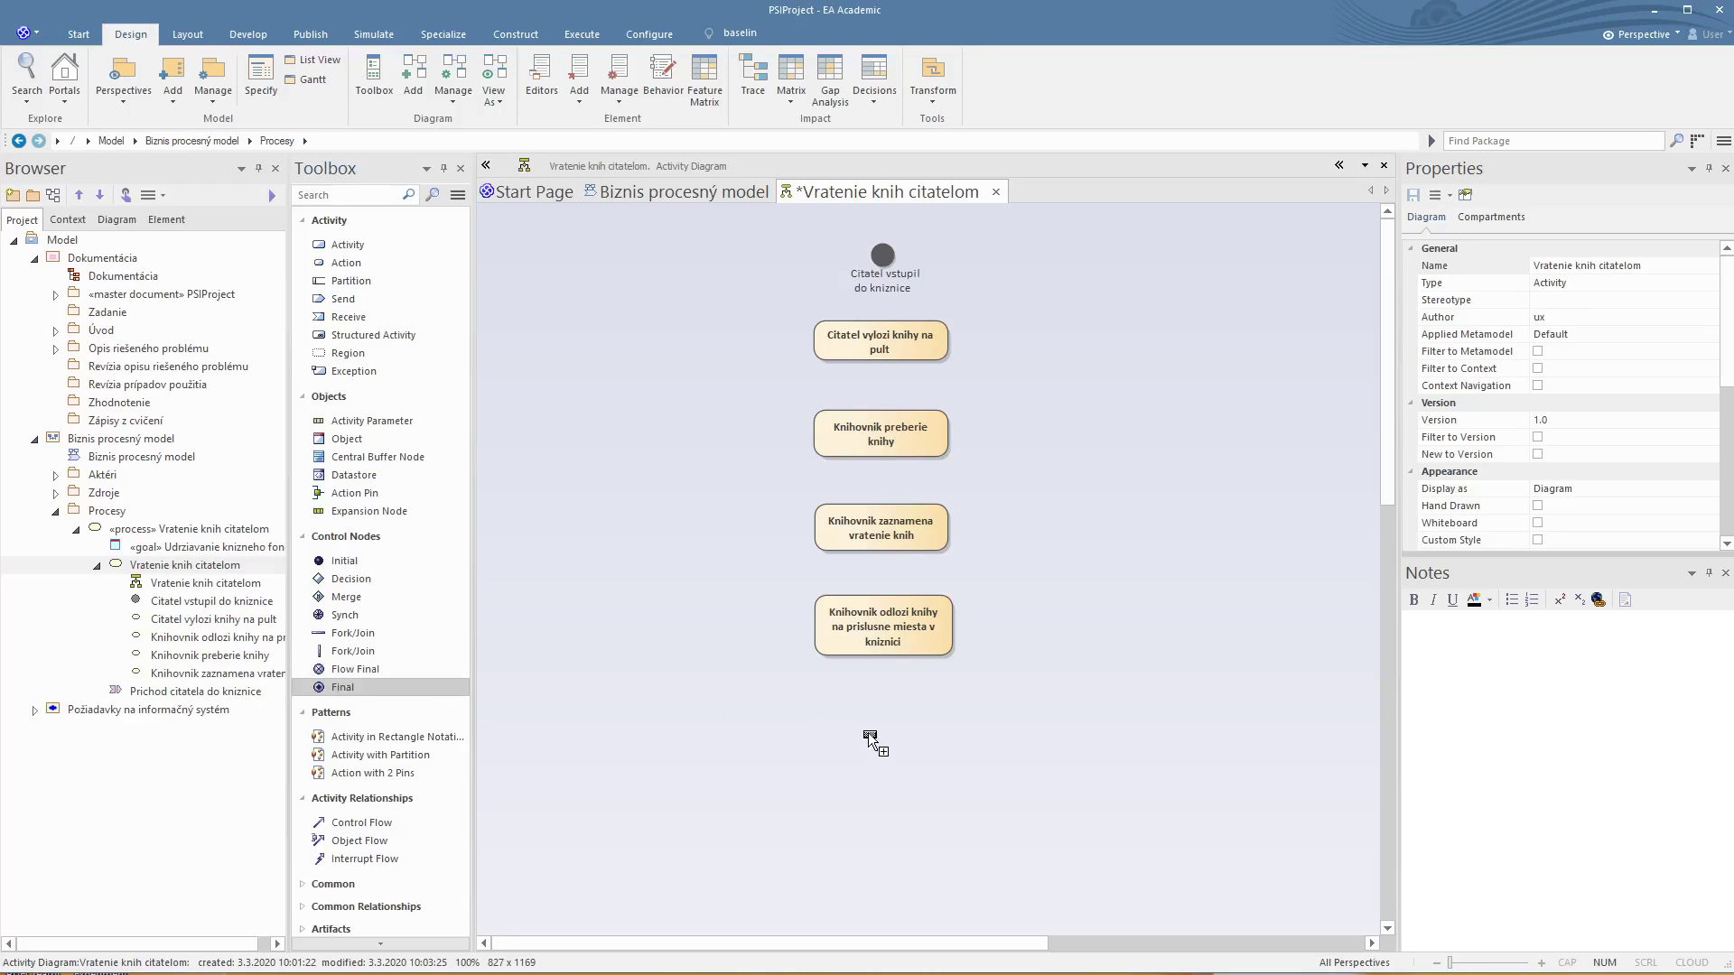
pyautogui.click(869, 739)
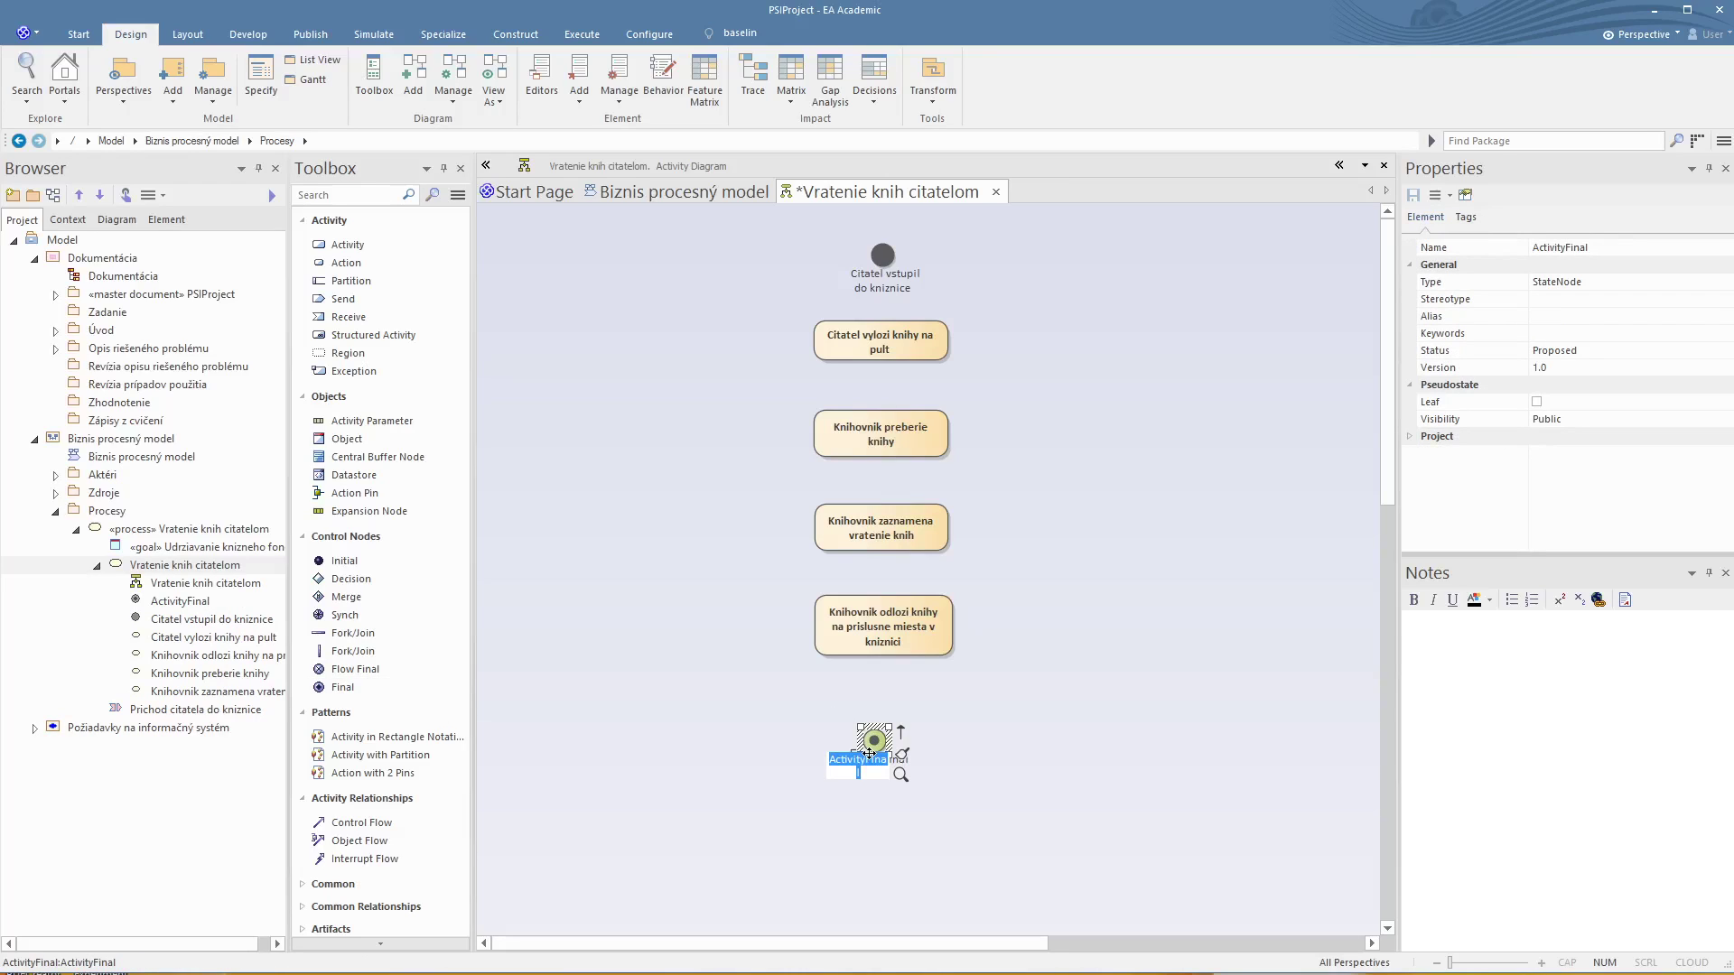
pyautogui.write('Knihy su vratene')
pyautogui.press('Return')
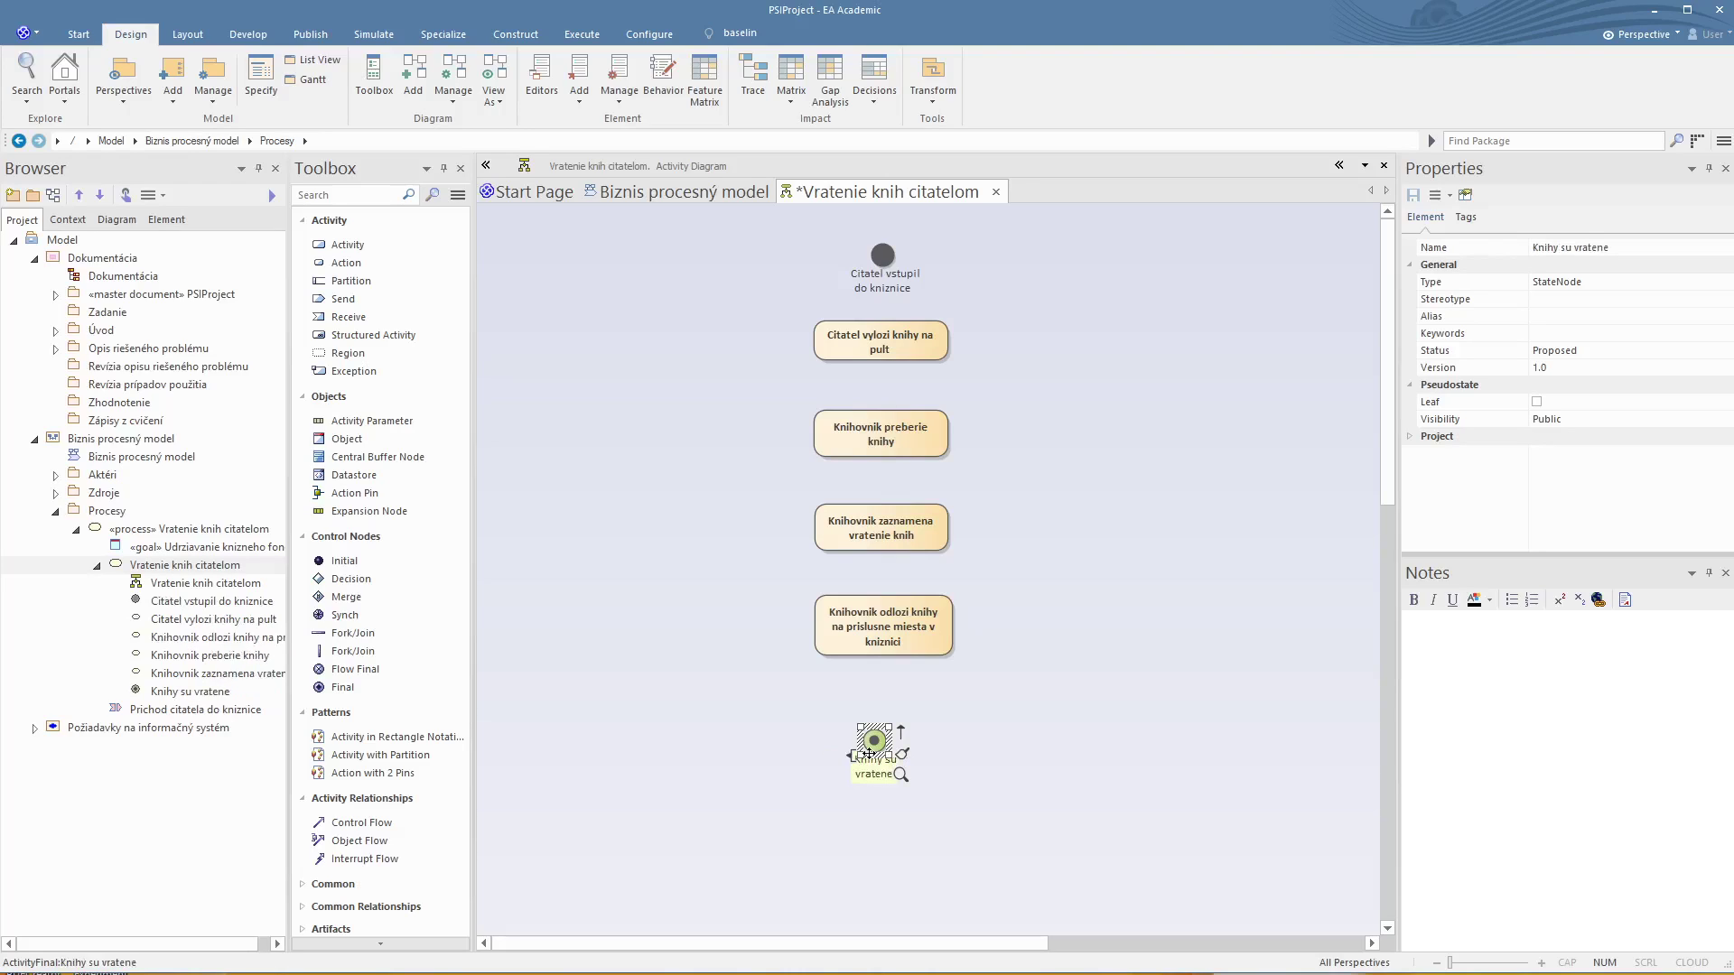
pyautogui.click(1058, 717)
pyautogui.moveTo(876, 746); pyautogui.dragTo(885, 739)
pyautogui.click(1073, 665)
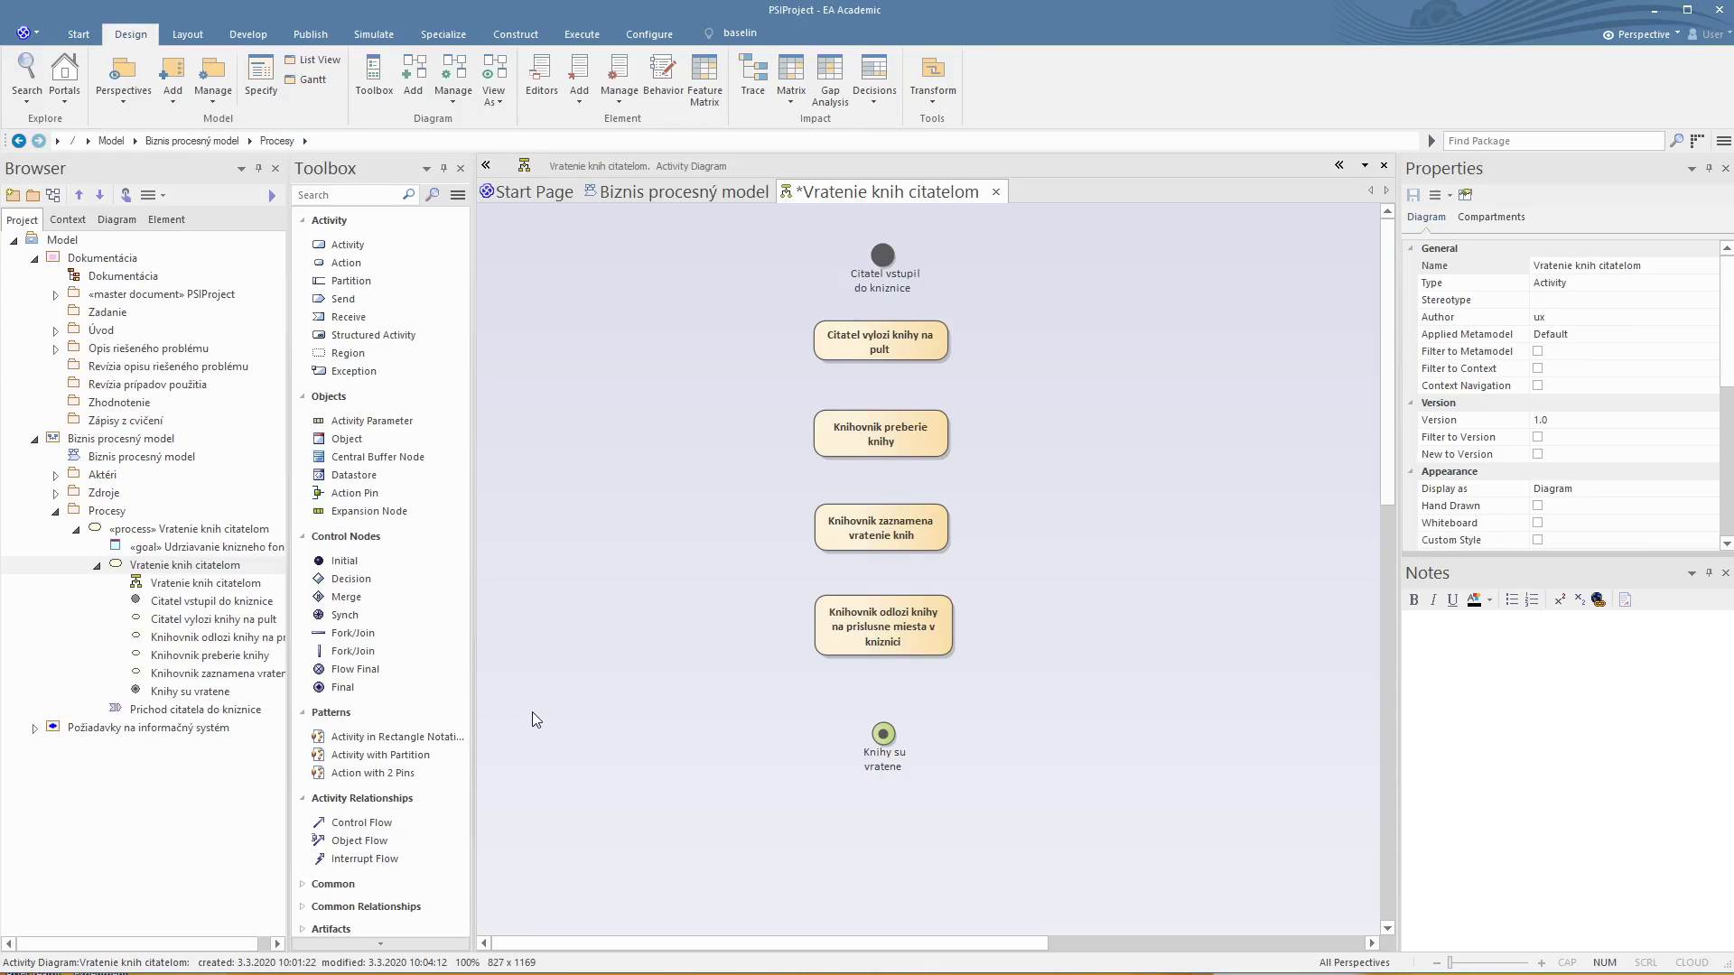
# Step: Draw control flows from the initial node to "Citatel vylozi knihy na pult" and from there to "Knihovnik preberie knihy"
pyautogui.click(341, 826)
pyautogui.moveTo(882, 257); pyautogui.dragTo(879, 345)
pyautogui.click(728, 474)
pyautogui.click(335, 827)
pyautogui.moveTo(885, 347); pyautogui.dragTo(879, 432)
pyautogui.click(950, 485)
# Step: Connect "Knihovnik preberie knihy" through the two actions below it to the final node with control flows
pyautogui.click(929, 441)
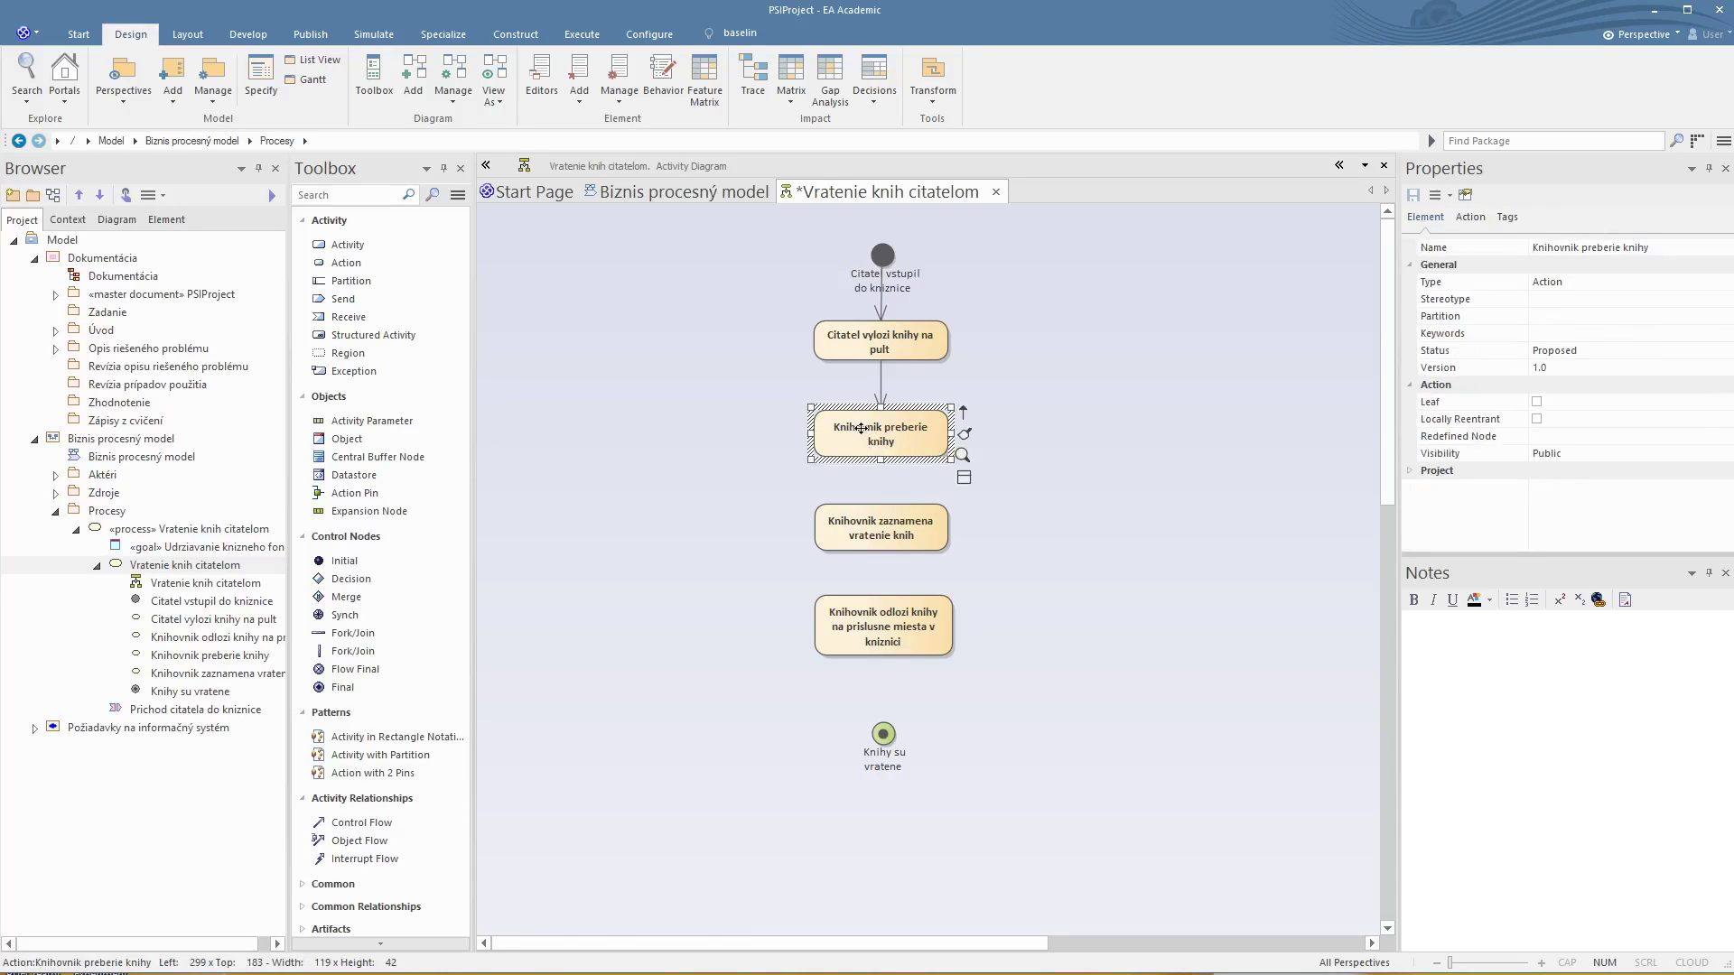
pyautogui.moveTo(965, 415); pyautogui.dragTo(879, 540)
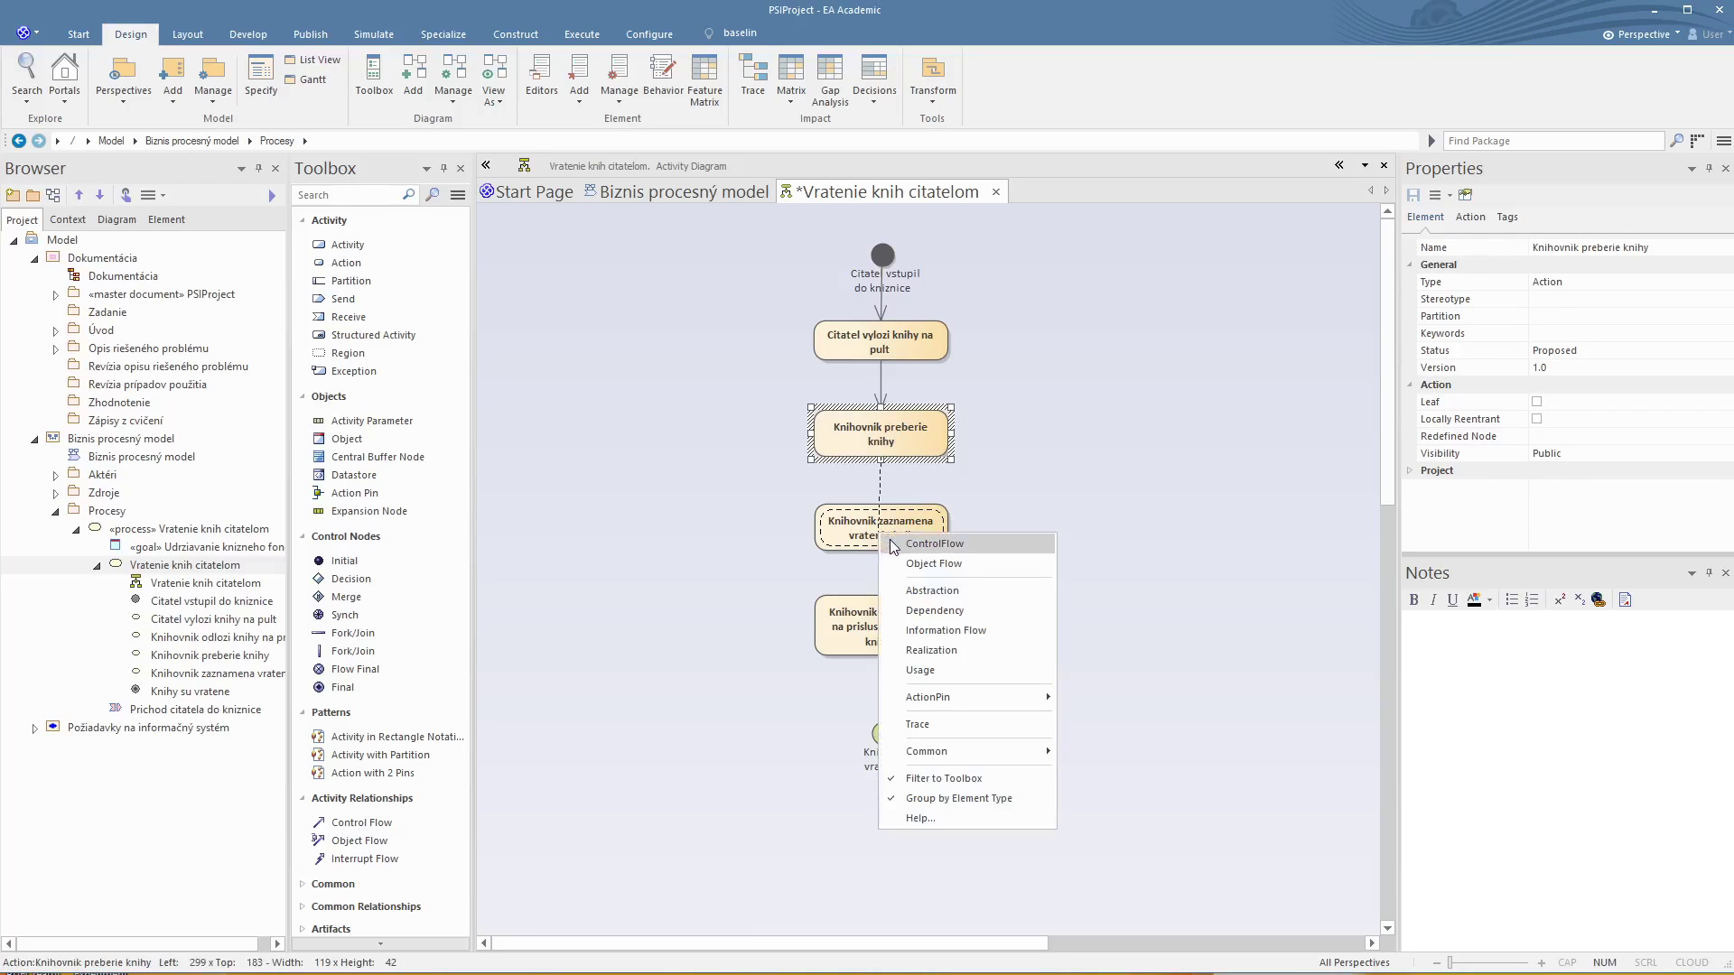
pyautogui.click(898, 542)
pyautogui.click(900, 537)
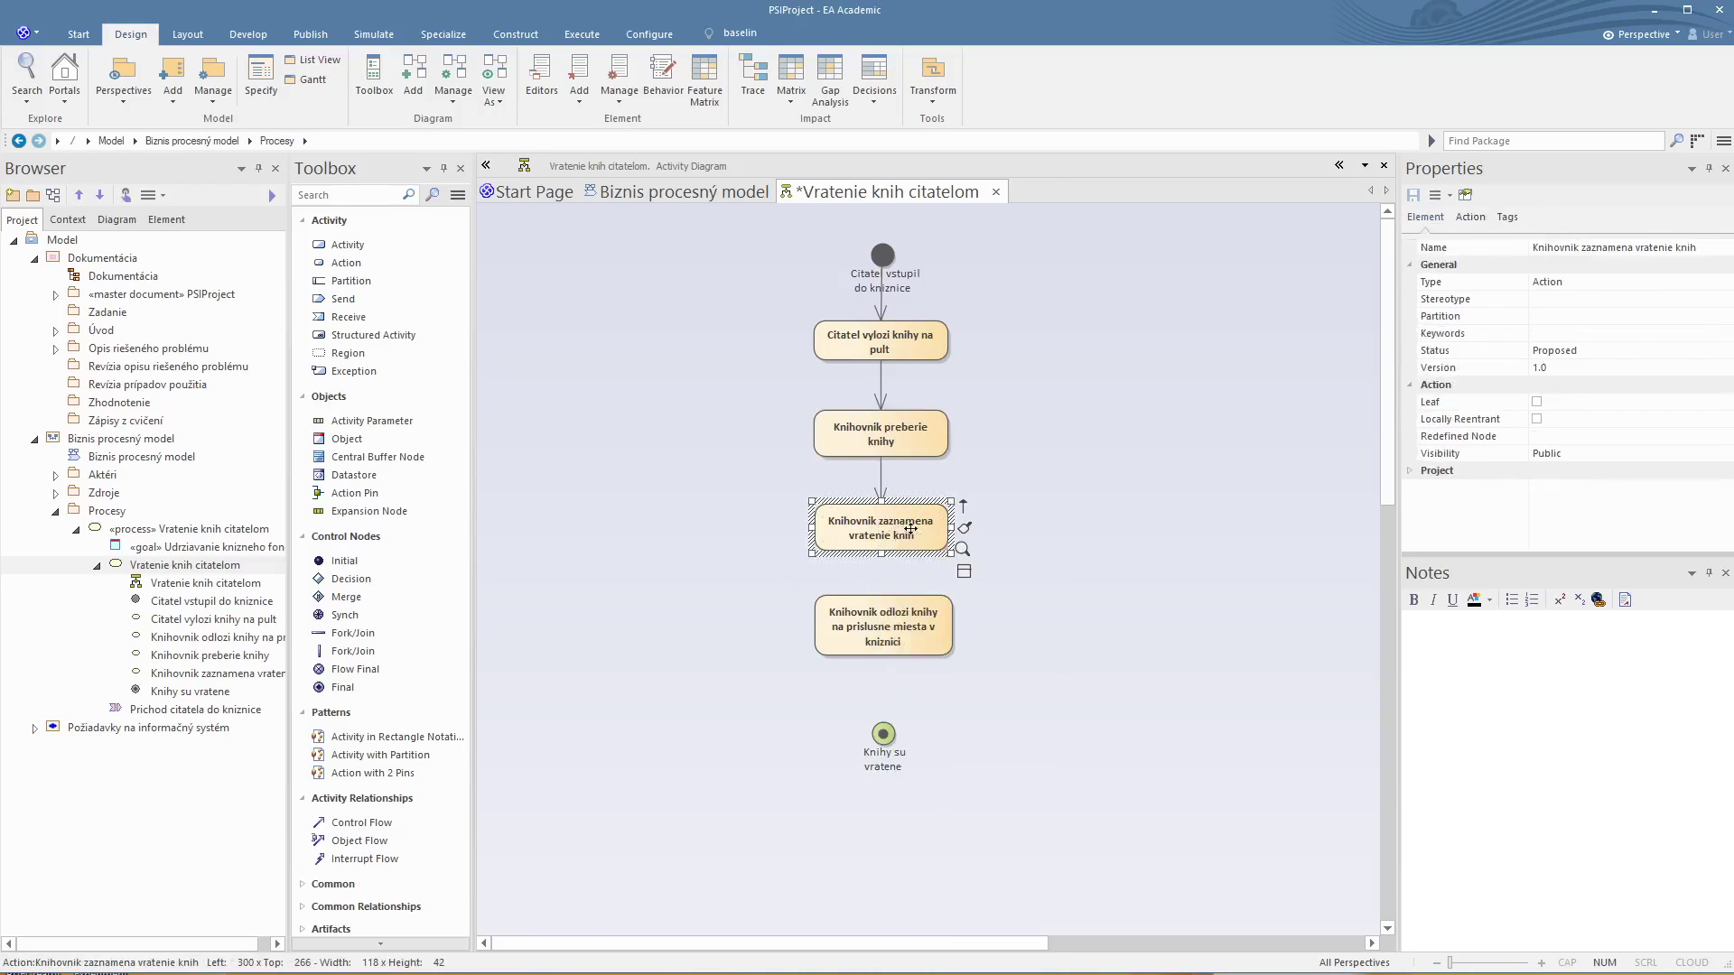
pyautogui.moveTo(963, 510); pyautogui.dragTo(876, 624)
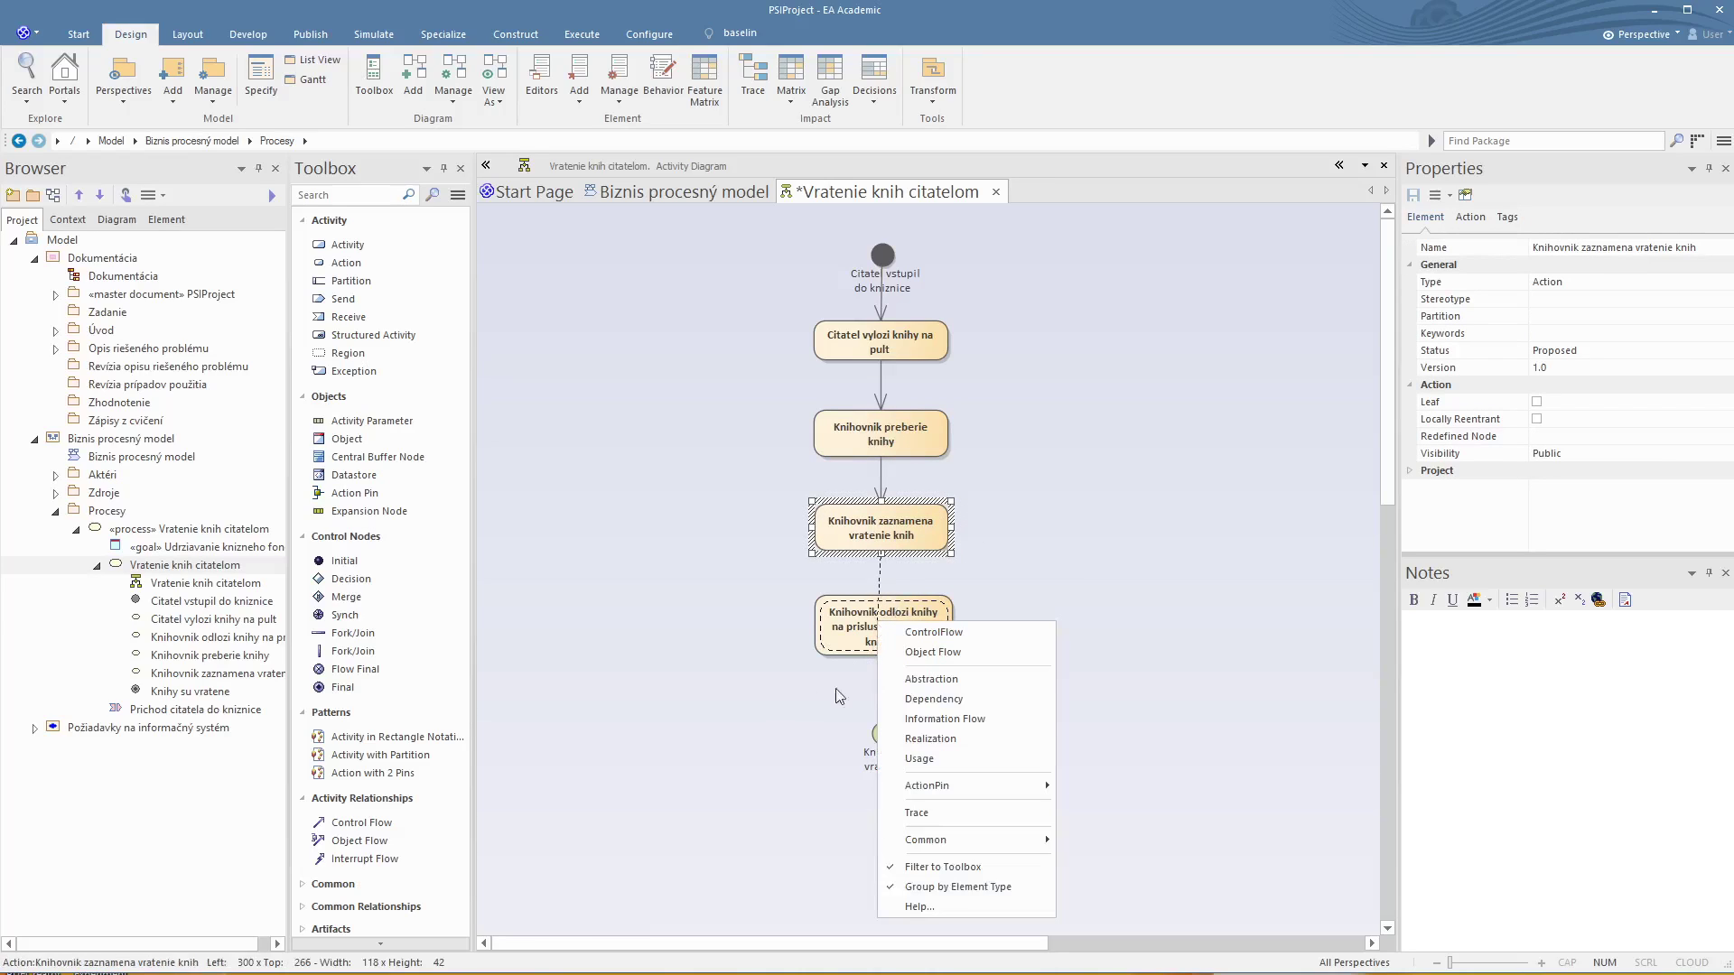
pyautogui.click(903, 630)
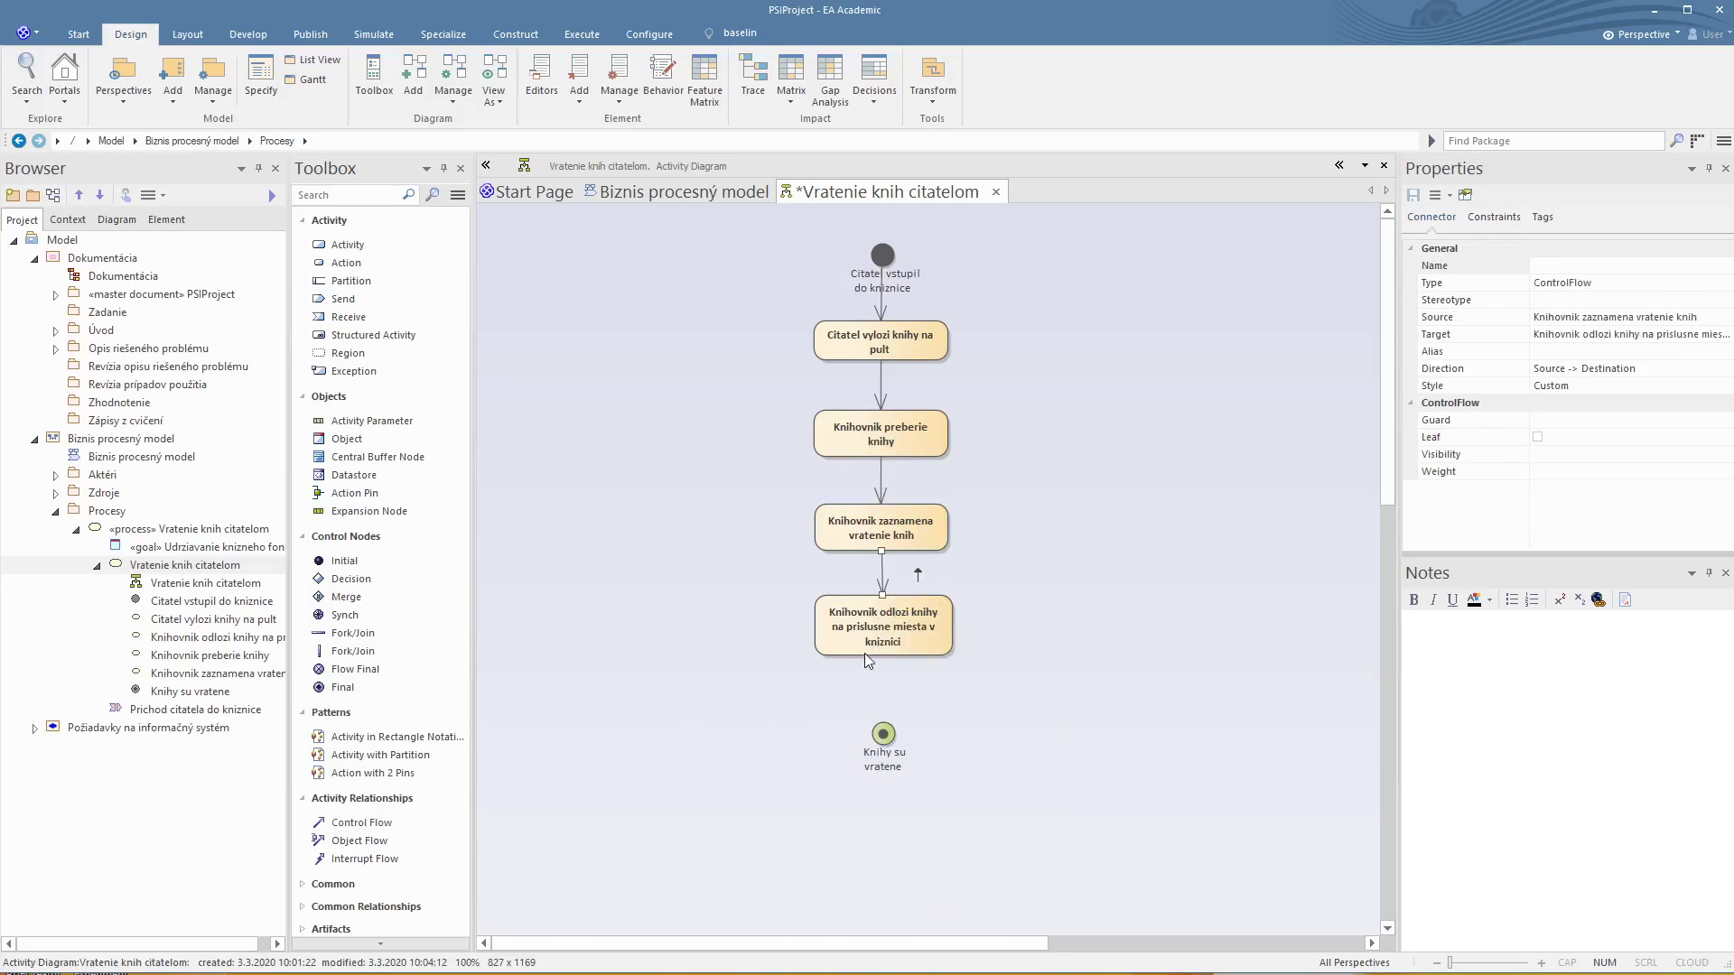
pyautogui.click(908, 621)
pyautogui.moveTo(970, 603); pyautogui.dragTo(883, 734)
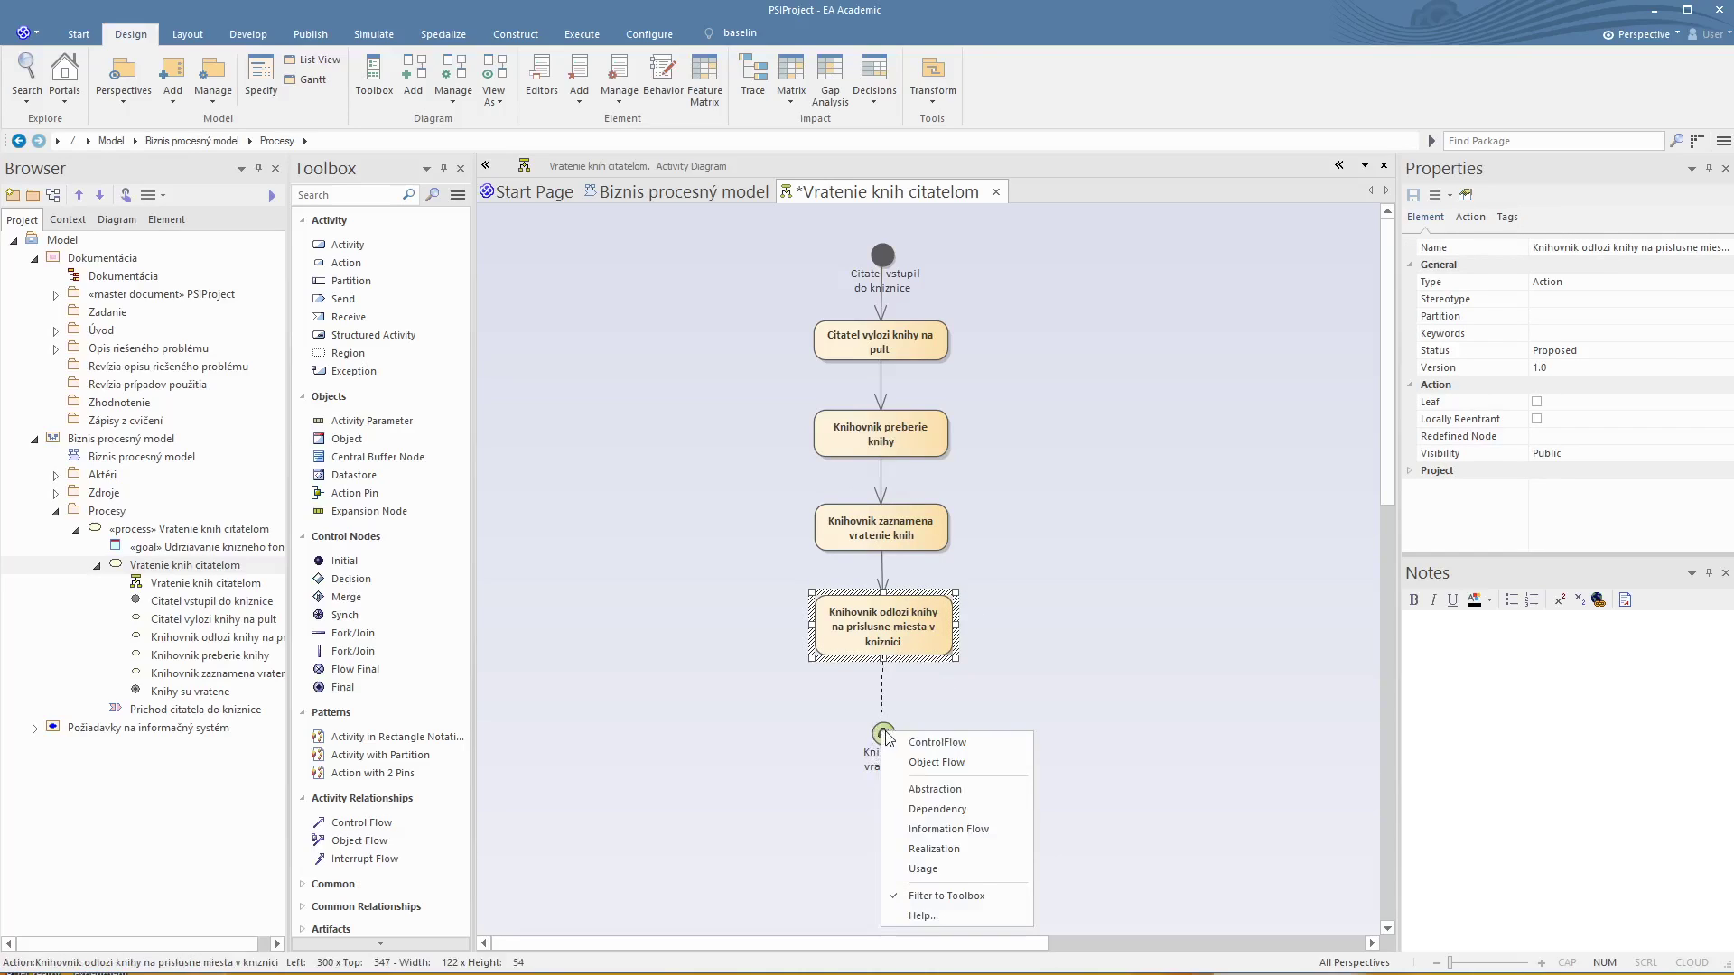
pyautogui.click(1081, 511)
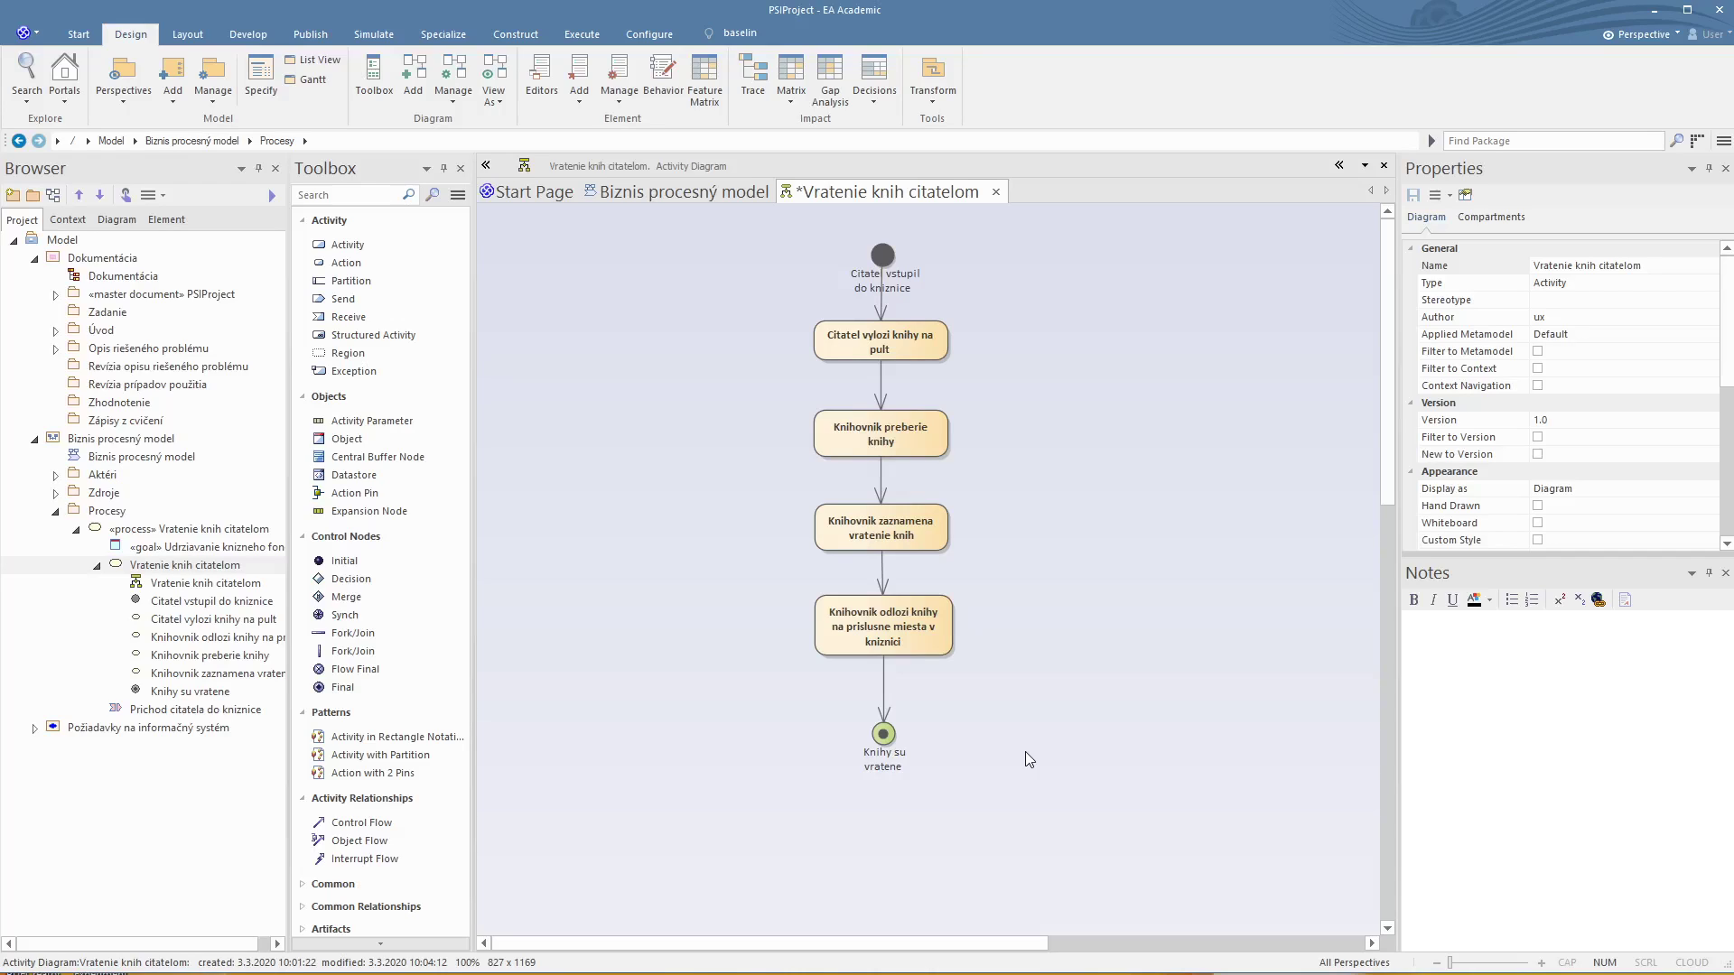
# Step: Delete the control flow between "Knihovnik preberie knihy" and "Knihovnik zaznamena vratenie knih" from the model
pyautogui.click(882, 477)
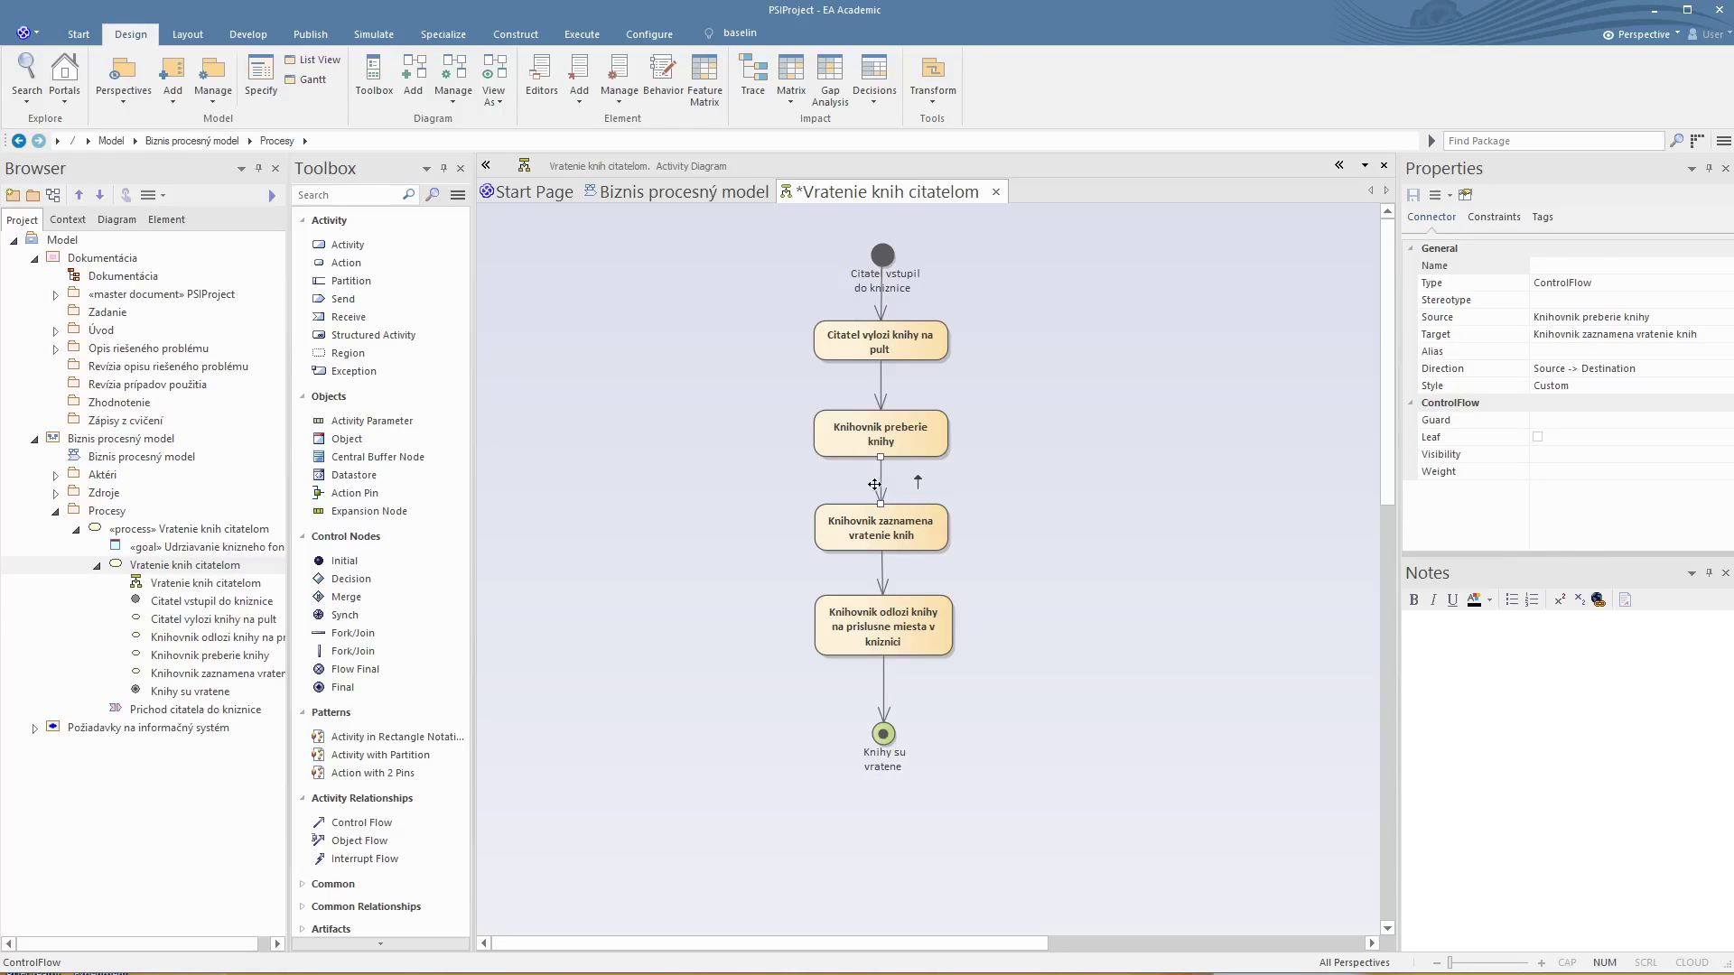
pyautogui.press('Delete')
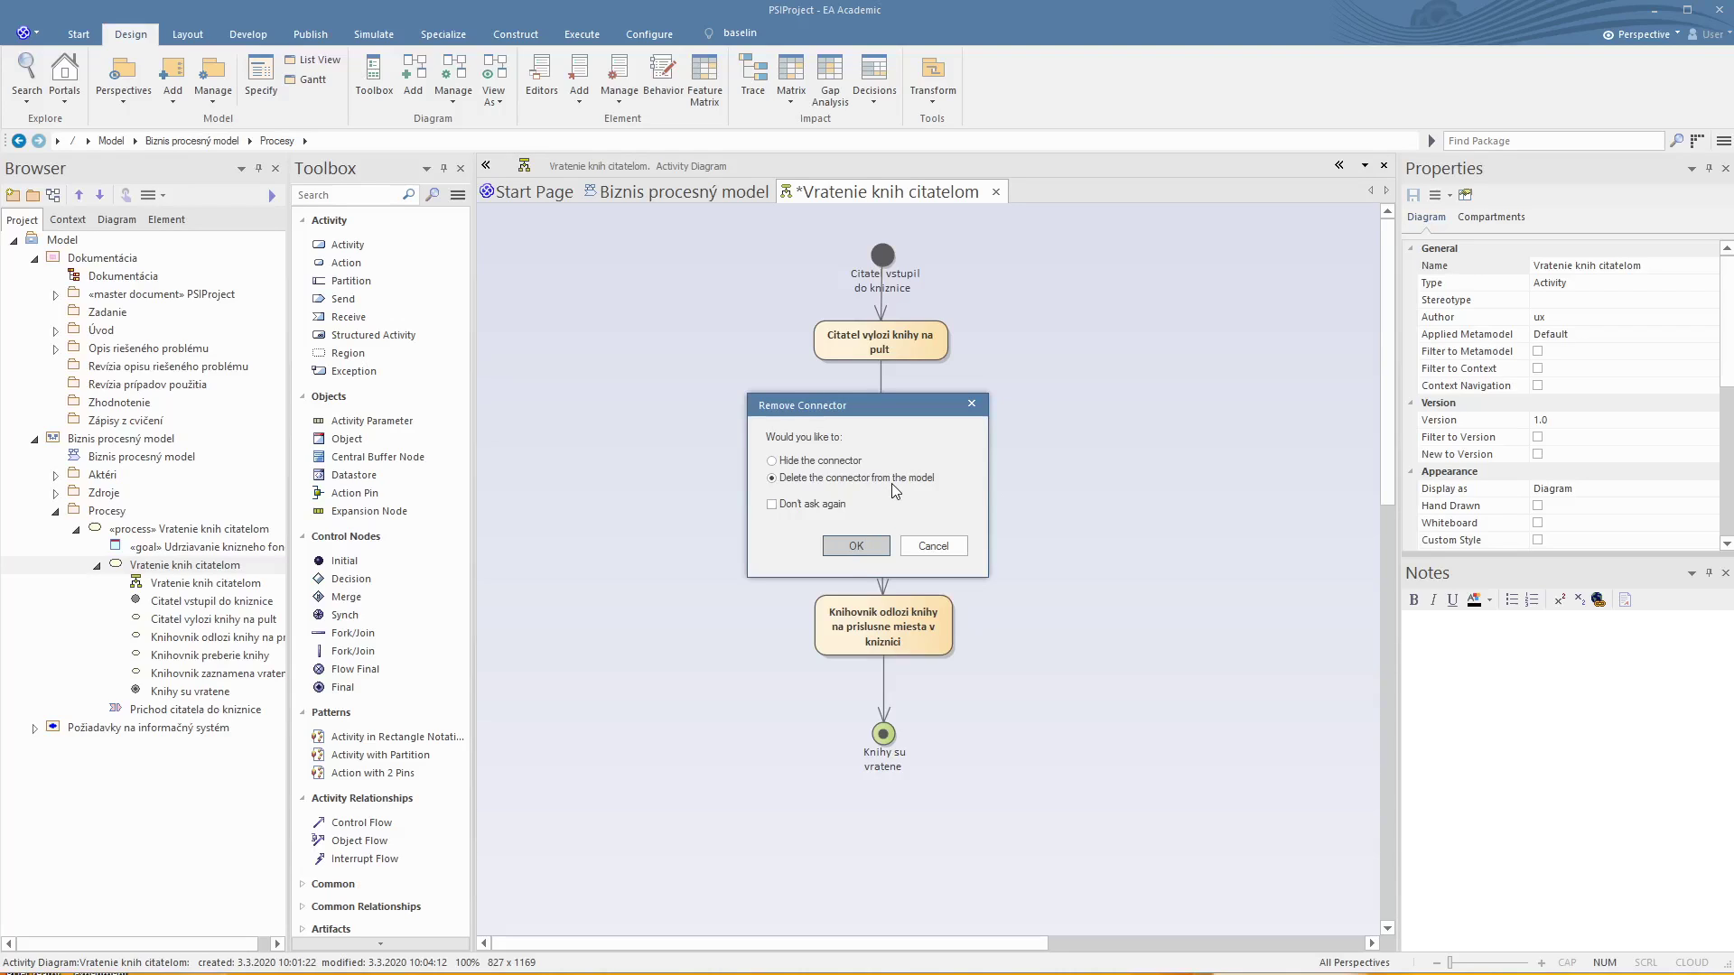
pyautogui.click(856, 545)
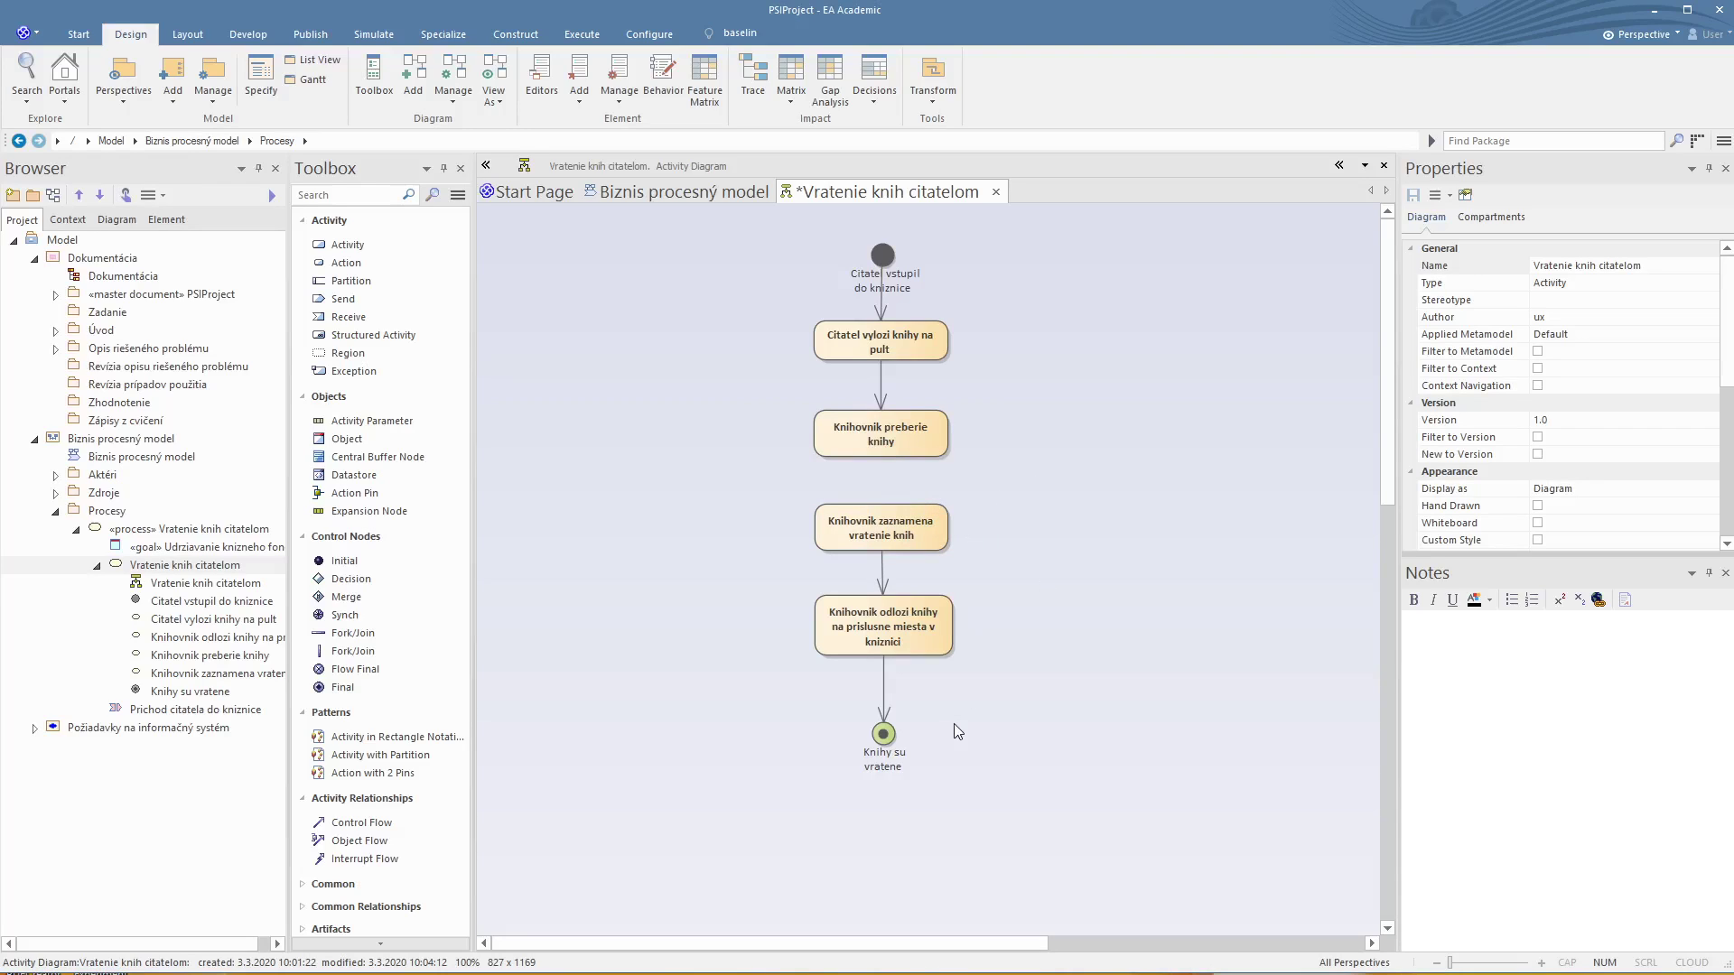
# Step: Shift the lower two actions and the final node down and add a Decision node below "Knihovnik preberie knihy"
pyautogui.moveTo(995, 778); pyautogui.dragTo(789, 483)
pyautogui.moveTo(898, 520); pyautogui.dragTo(882, 572)
pyautogui.click(1119, 549)
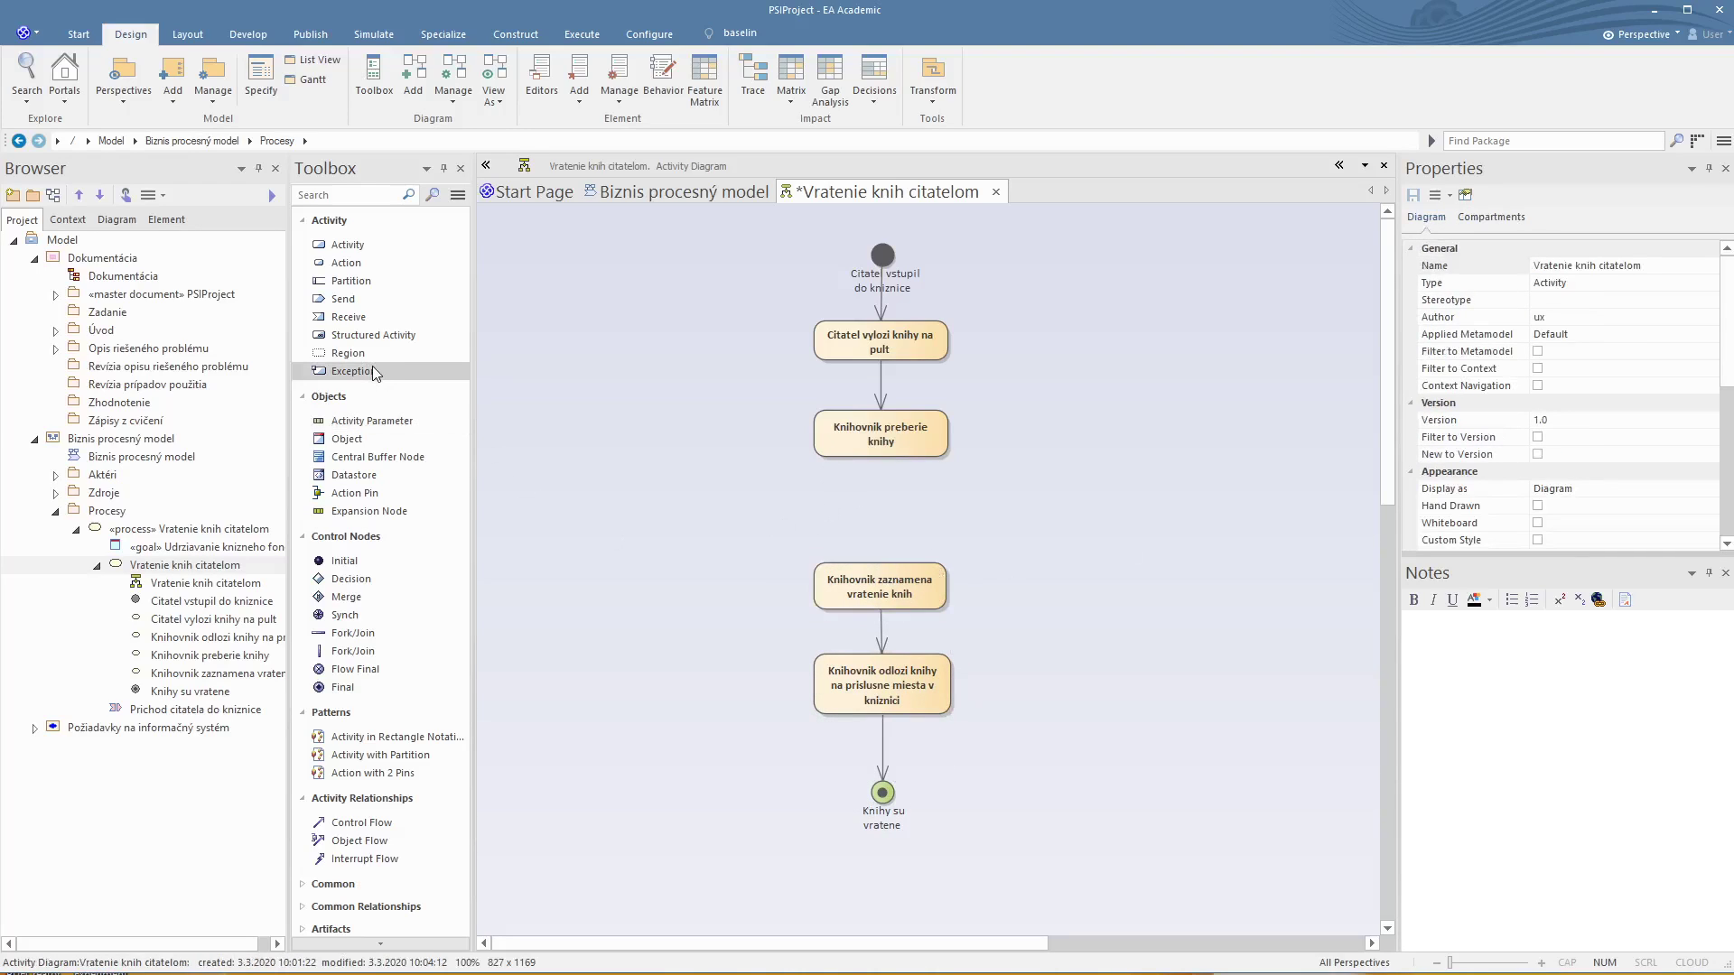
pyautogui.click(351, 579)
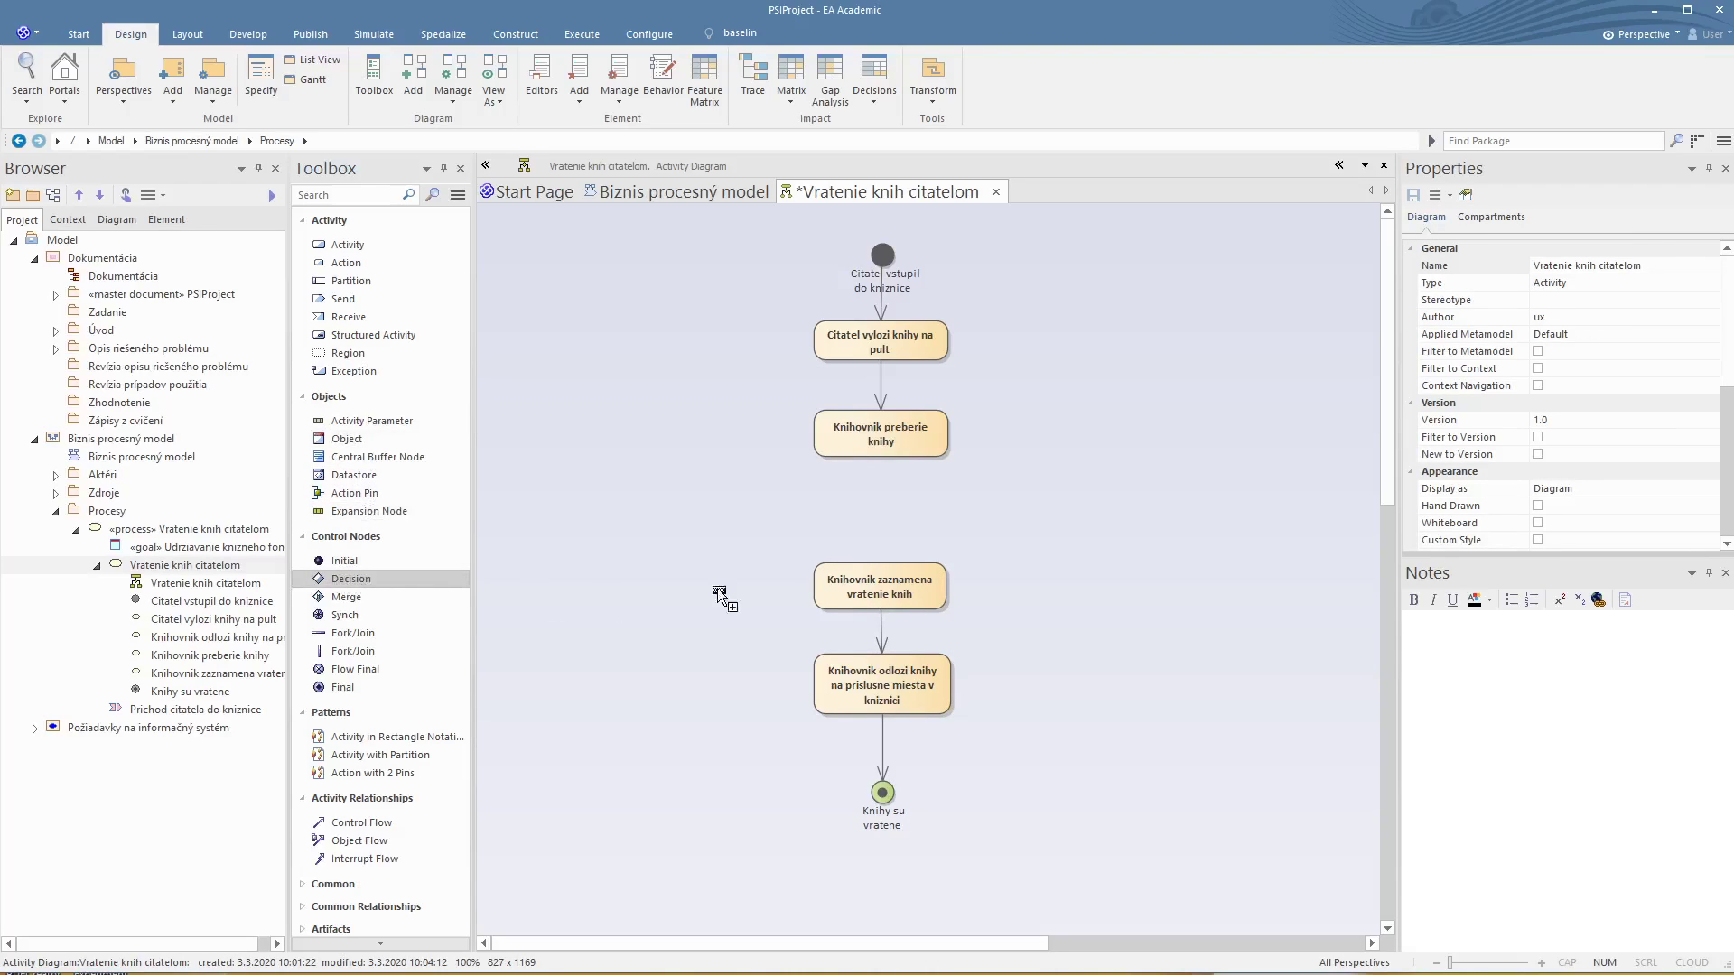
pyautogui.click(873, 494)
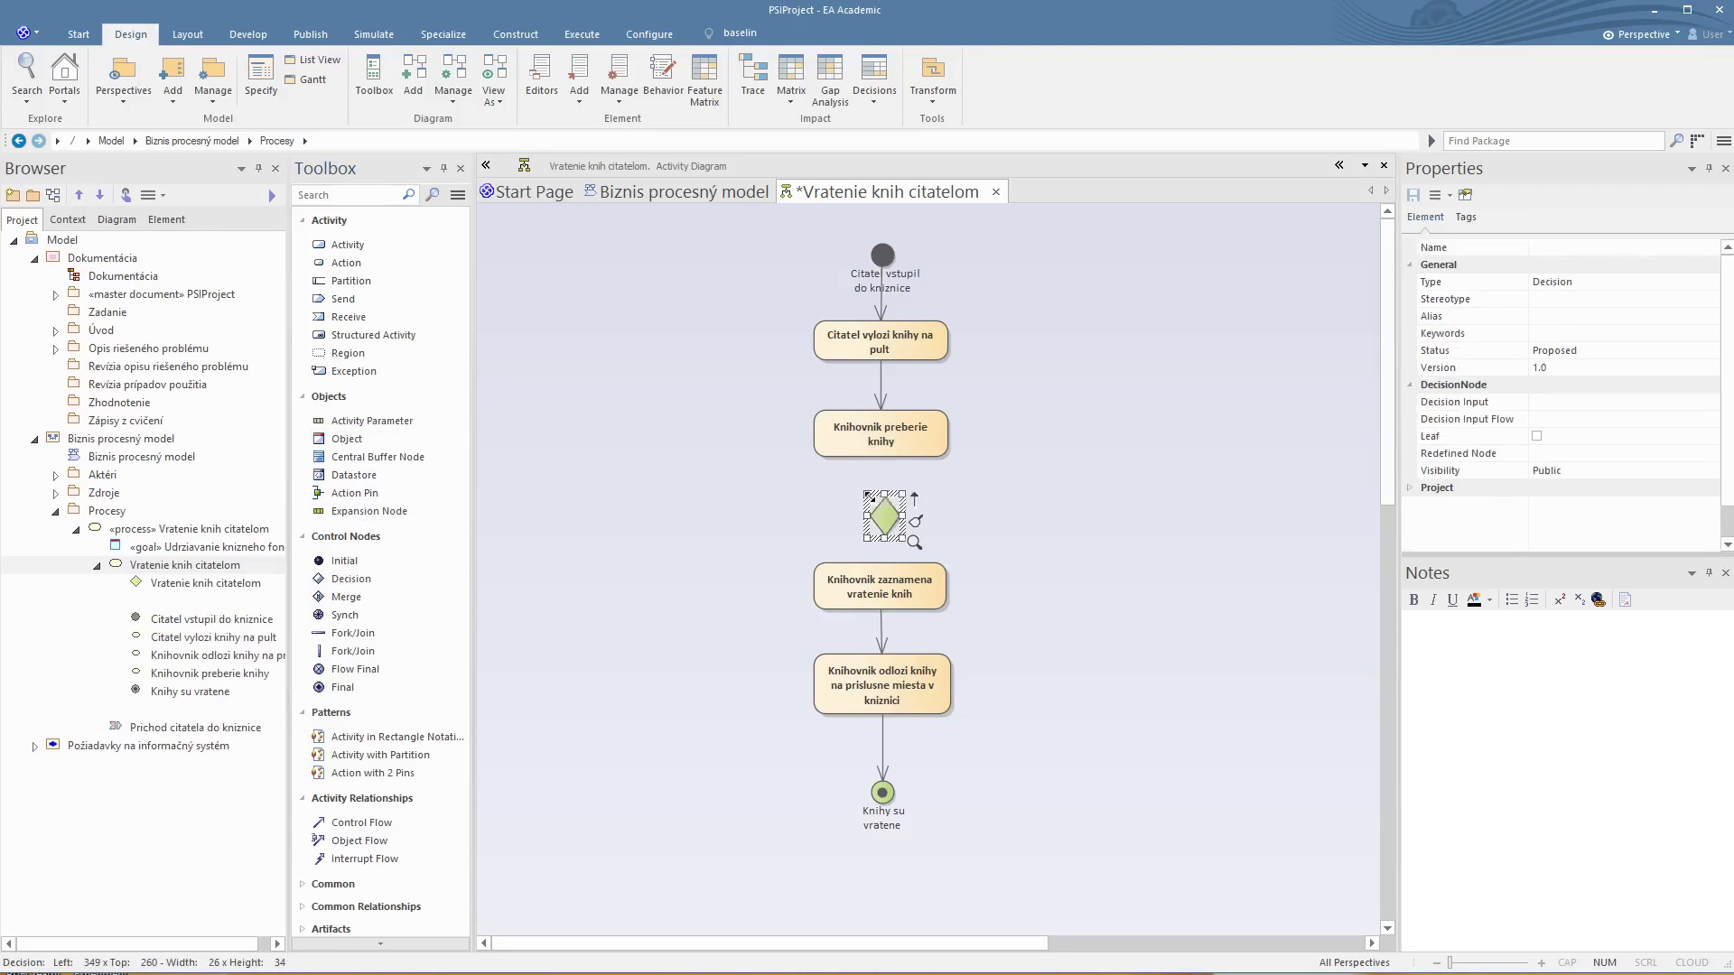
pyautogui.click(974, 506)
# Step: Move the two lower actions and the final node further down and align the decision node with the column of actions
pyautogui.moveTo(984, 846); pyautogui.dragTo(782, 540)
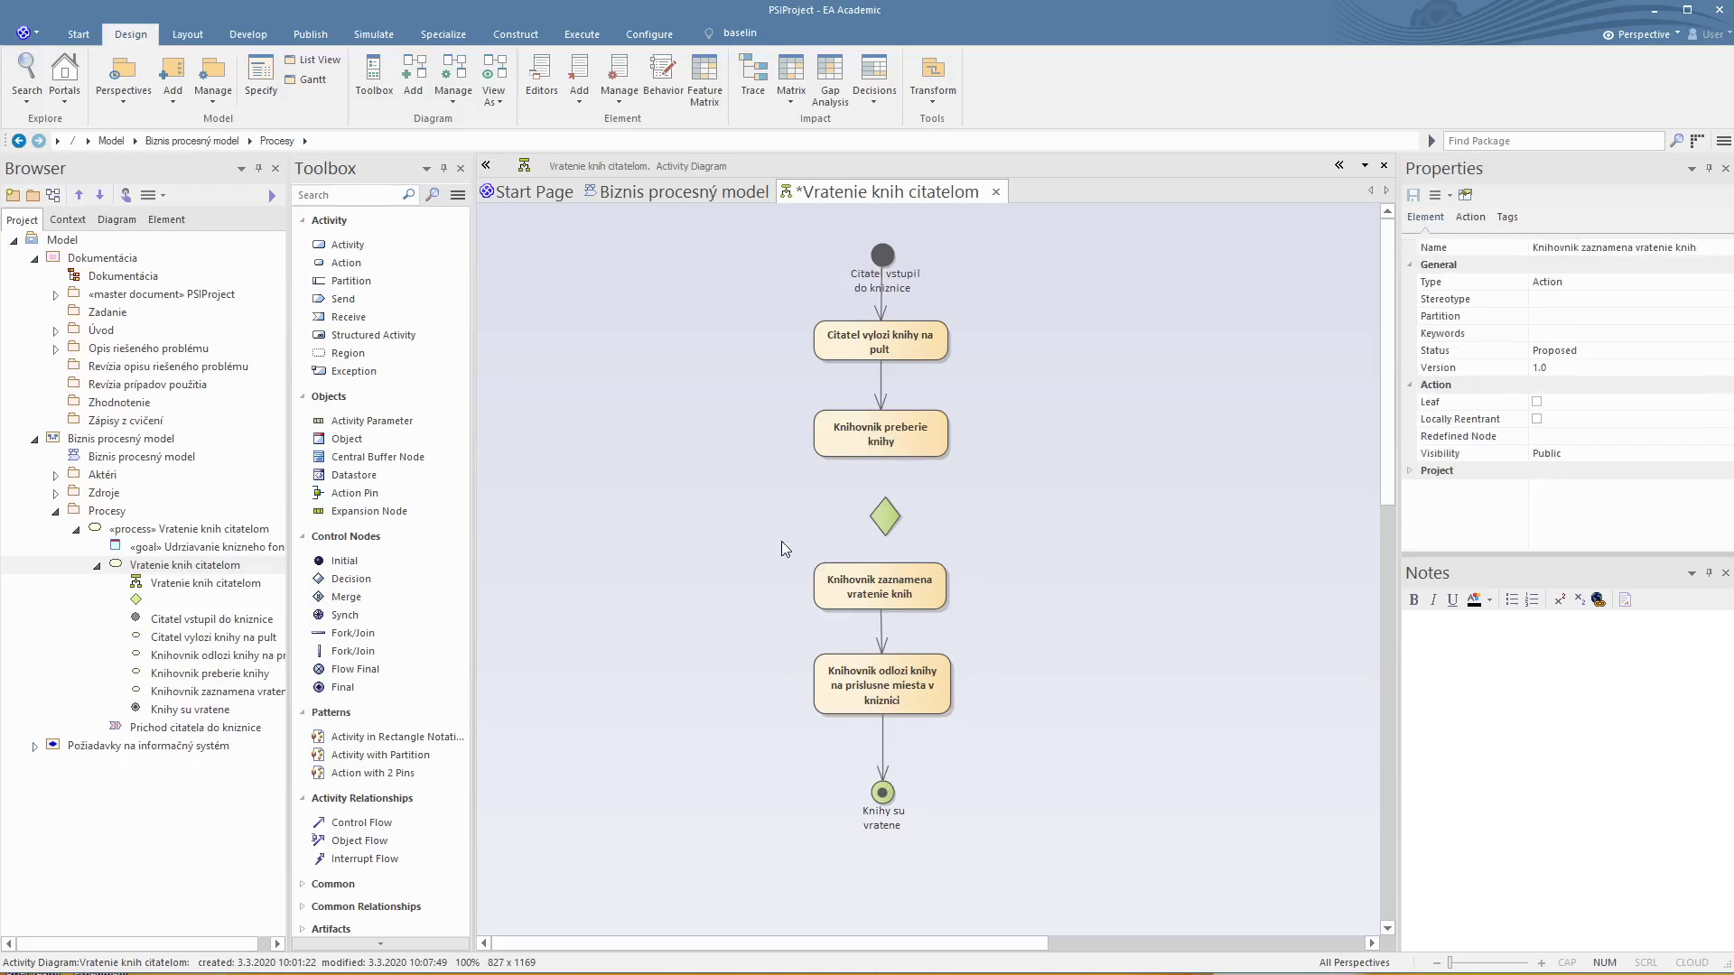
pyautogui.moveTo(901, 589); pyautogui.dragTo(907, 671)
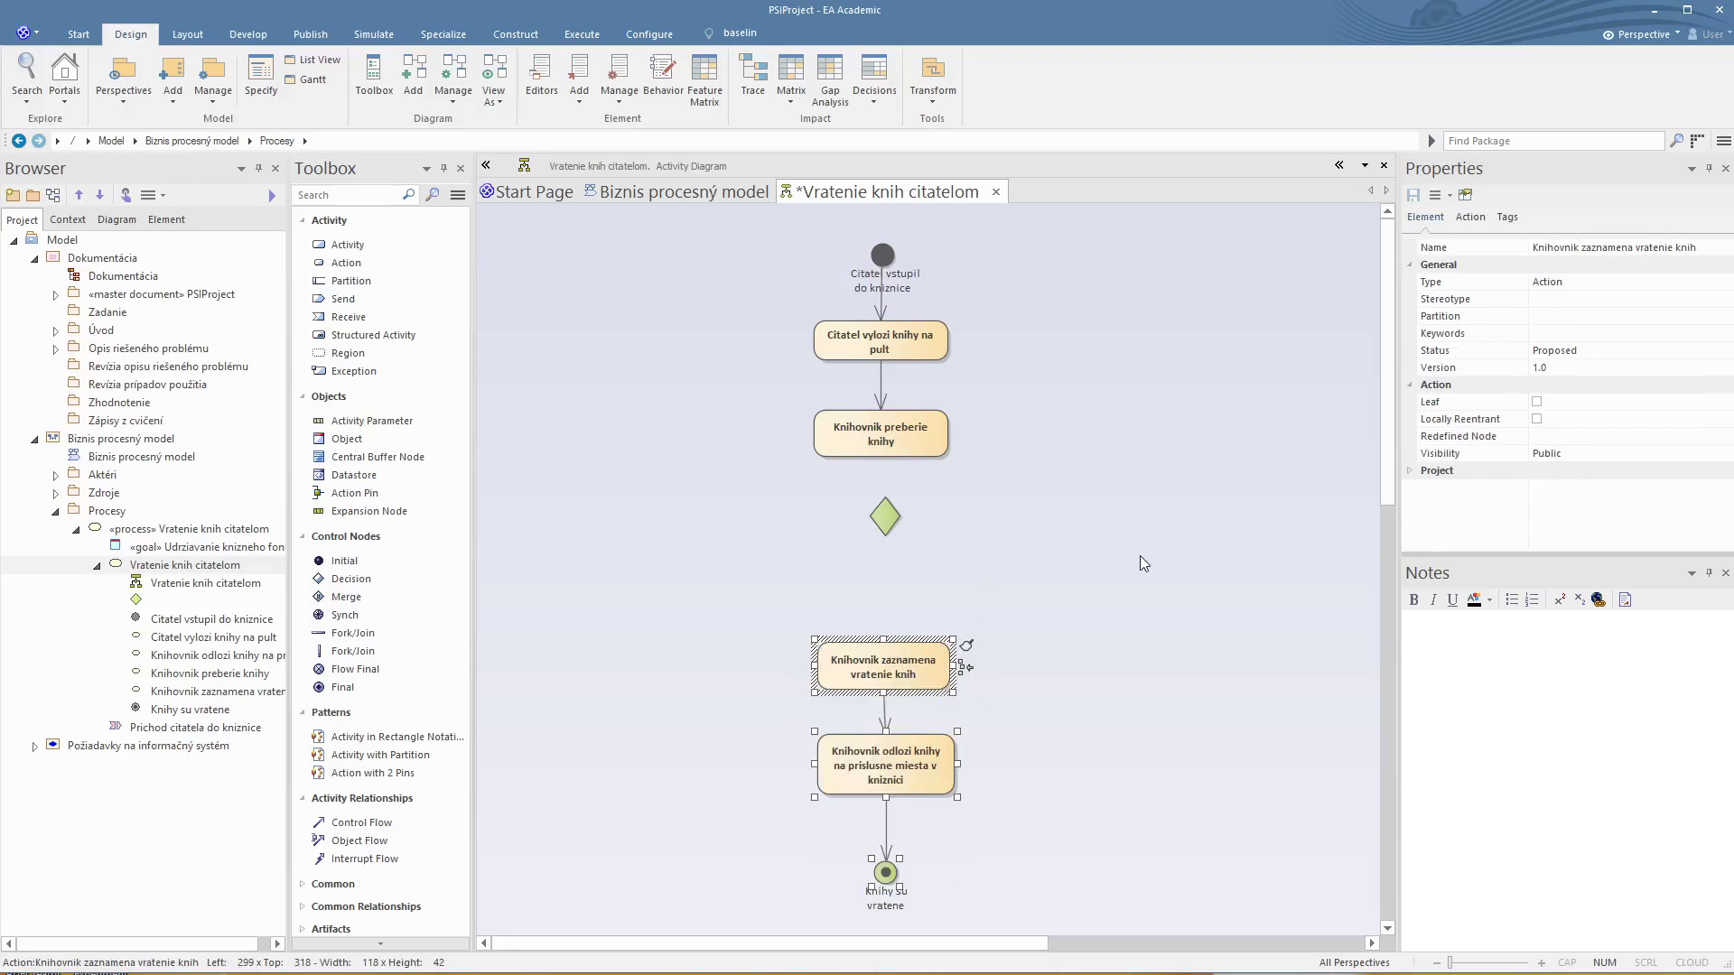
pyautogui.click(881, 524)
pyautogui.moveTo(881, 524); pyautogui.dragTo(877, 524)
pyautogui.click(957, 573)
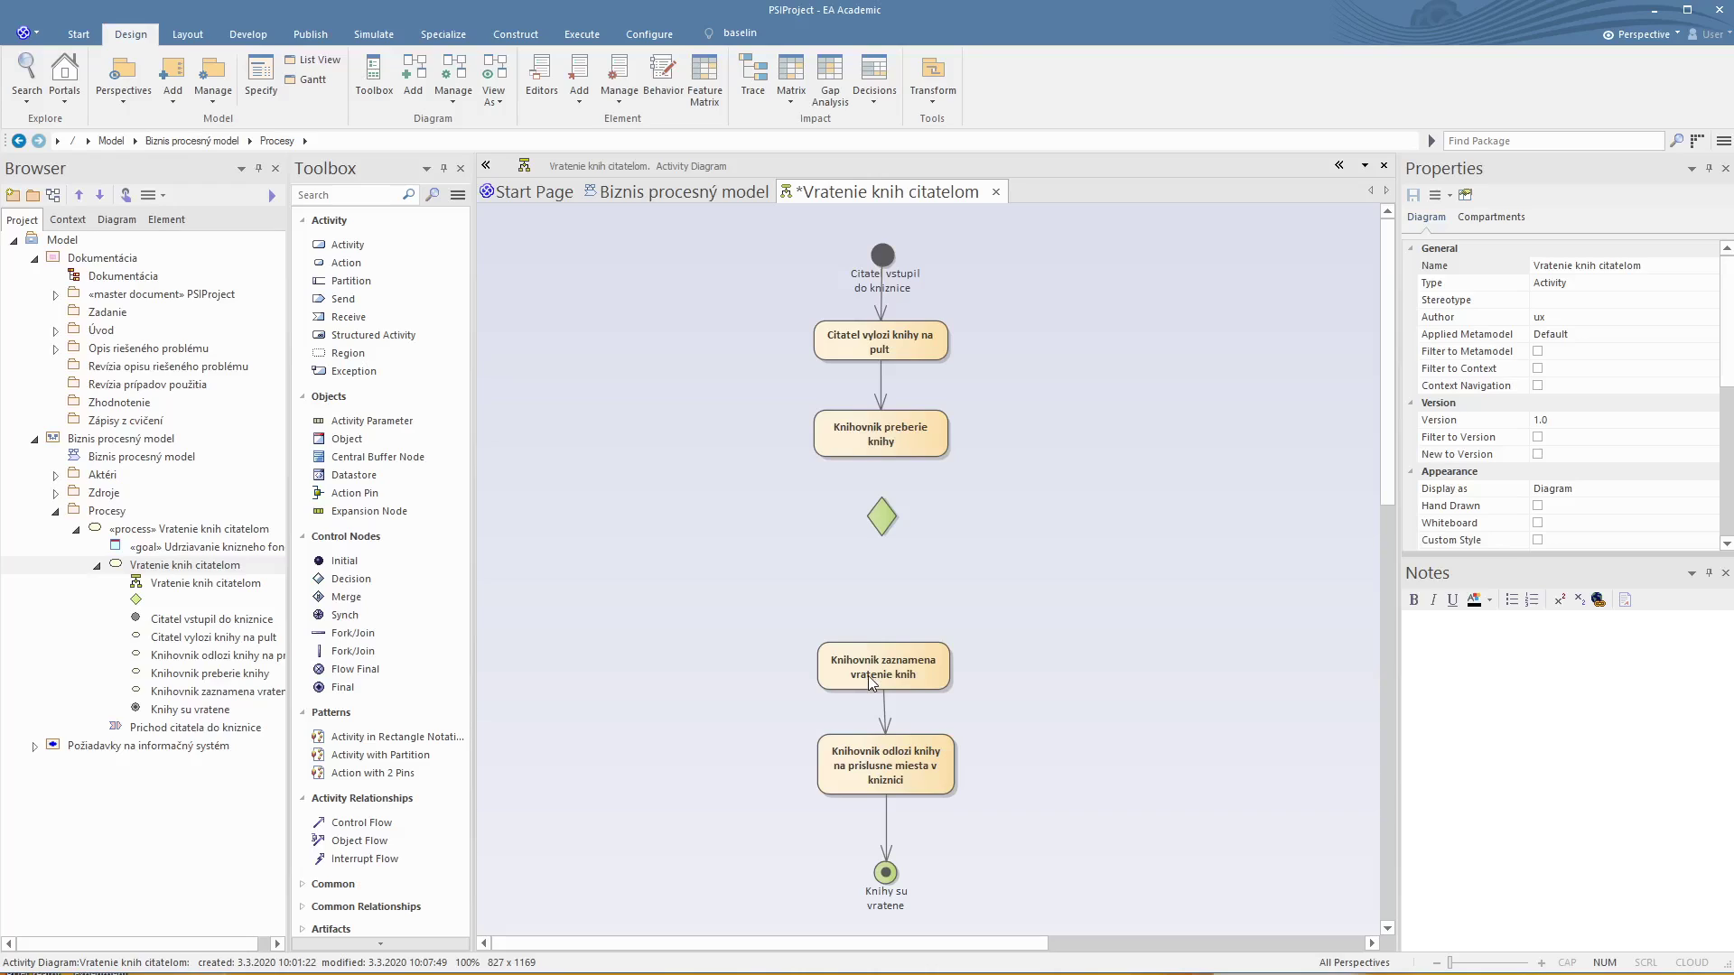
# Step: Draw a control flow from the decision node to "Knihovnik zaznamena vratenie knih"
pyautogui.click(891, 522)
pyautogui.moveTo(921, 496); pyautogui.dragTo(893, 666)
pyautogui.click(939, 673)
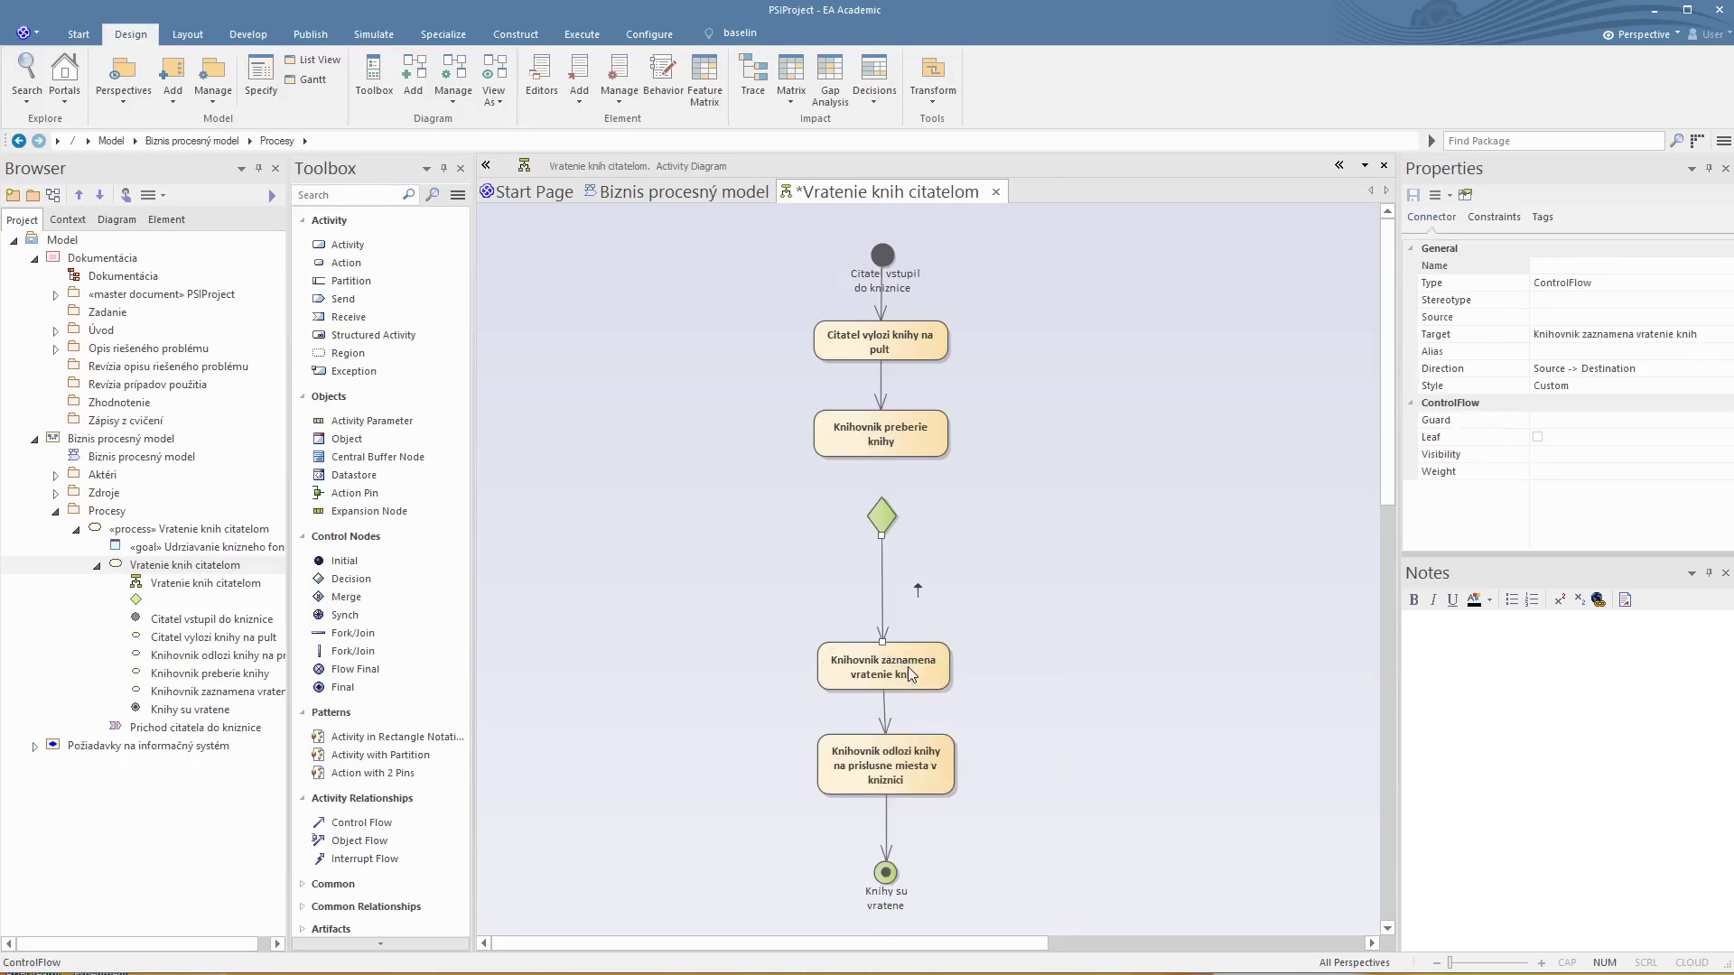
pyautogui.click(983, 562)
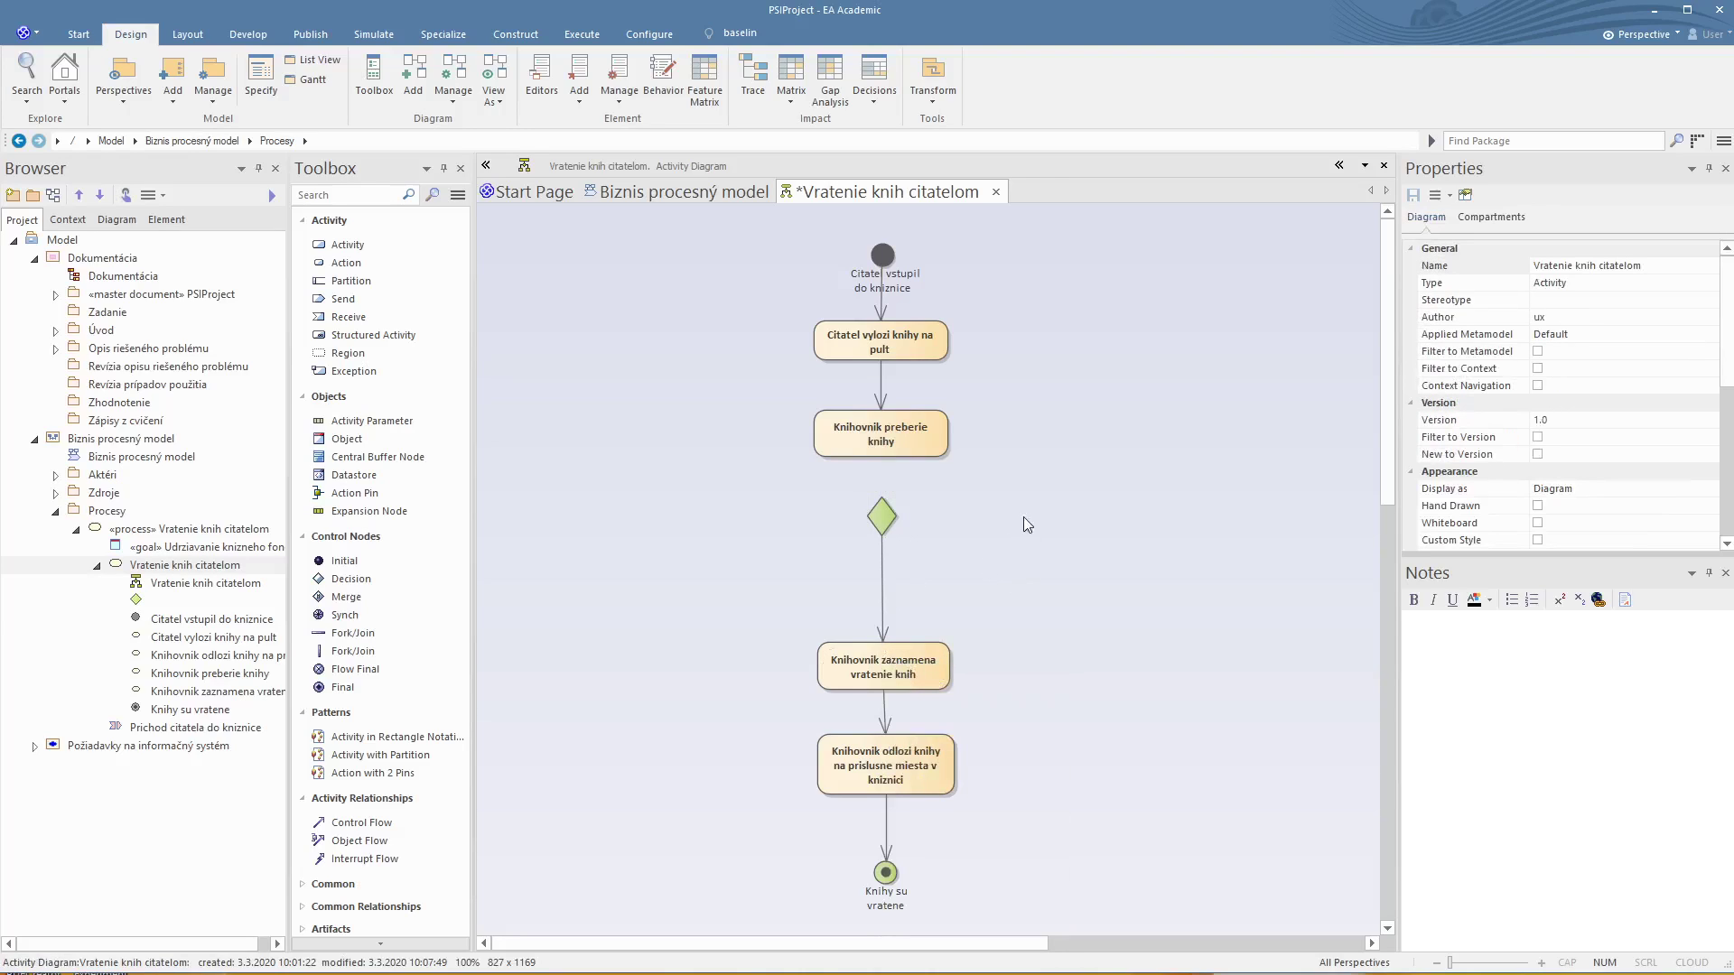
# Step: Create a Normal action named "Knihovnik zapise poskodenia" beside the decision node, linked from it by a control flow, and align the two horizontally
pyautogui.click(884, 517)
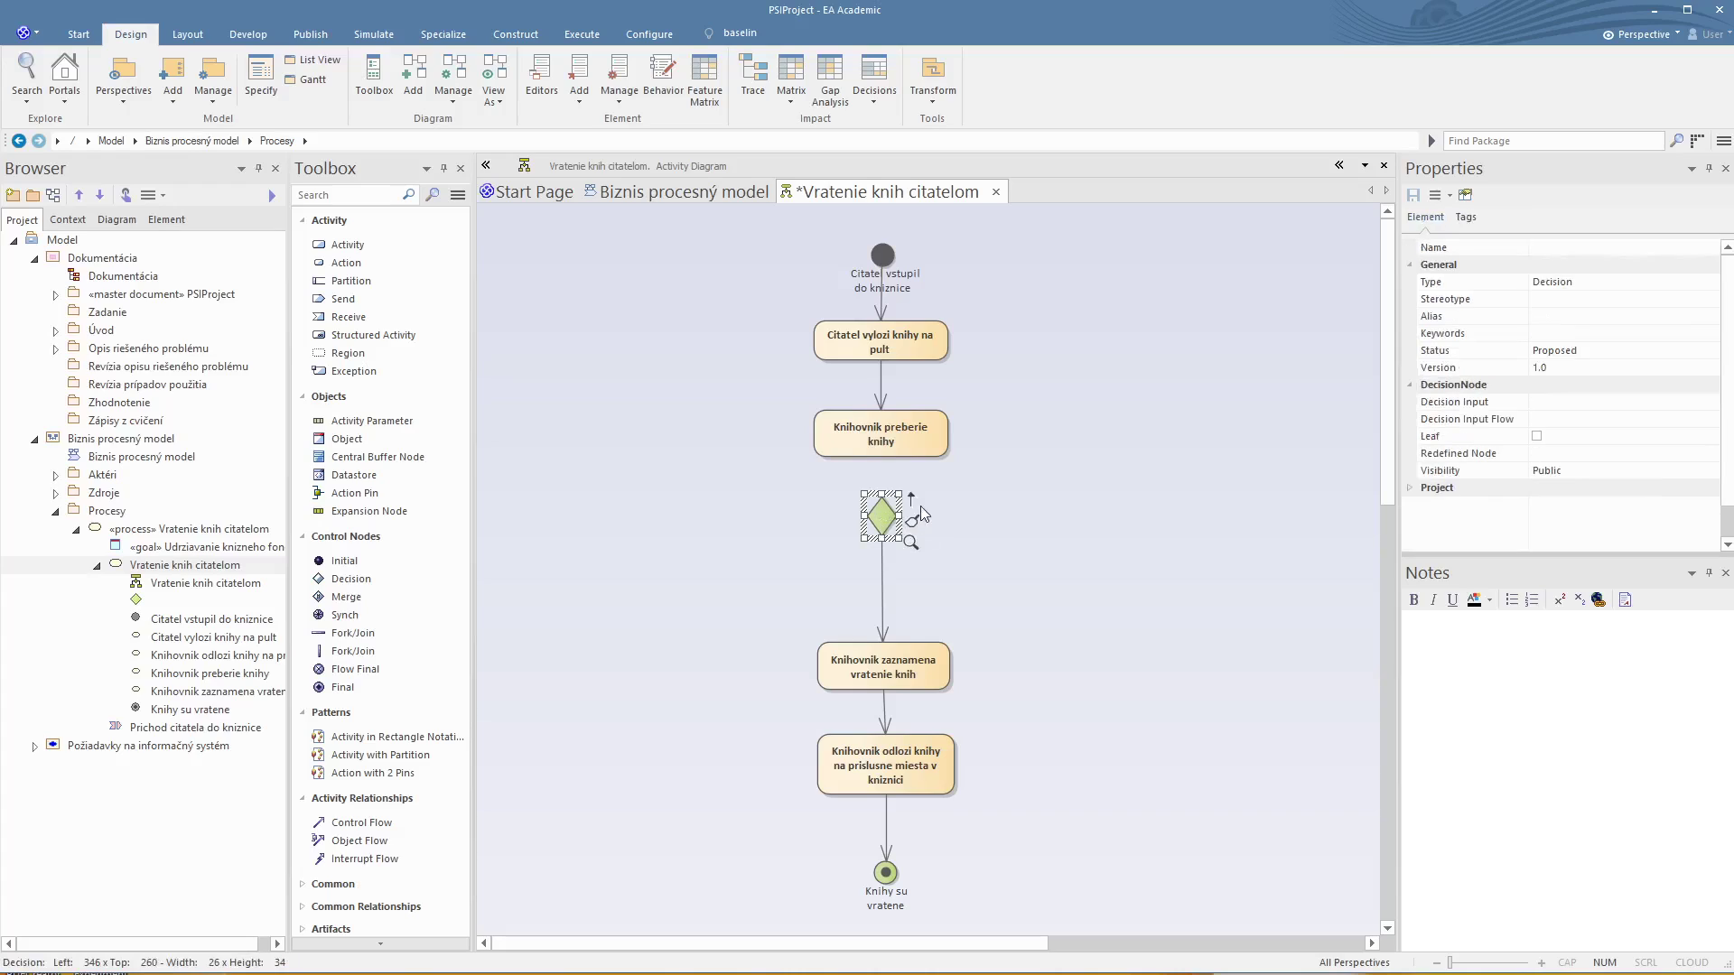
pyautogui.moveTo(913, 504); pyautogui.dragTo(1037, 524)
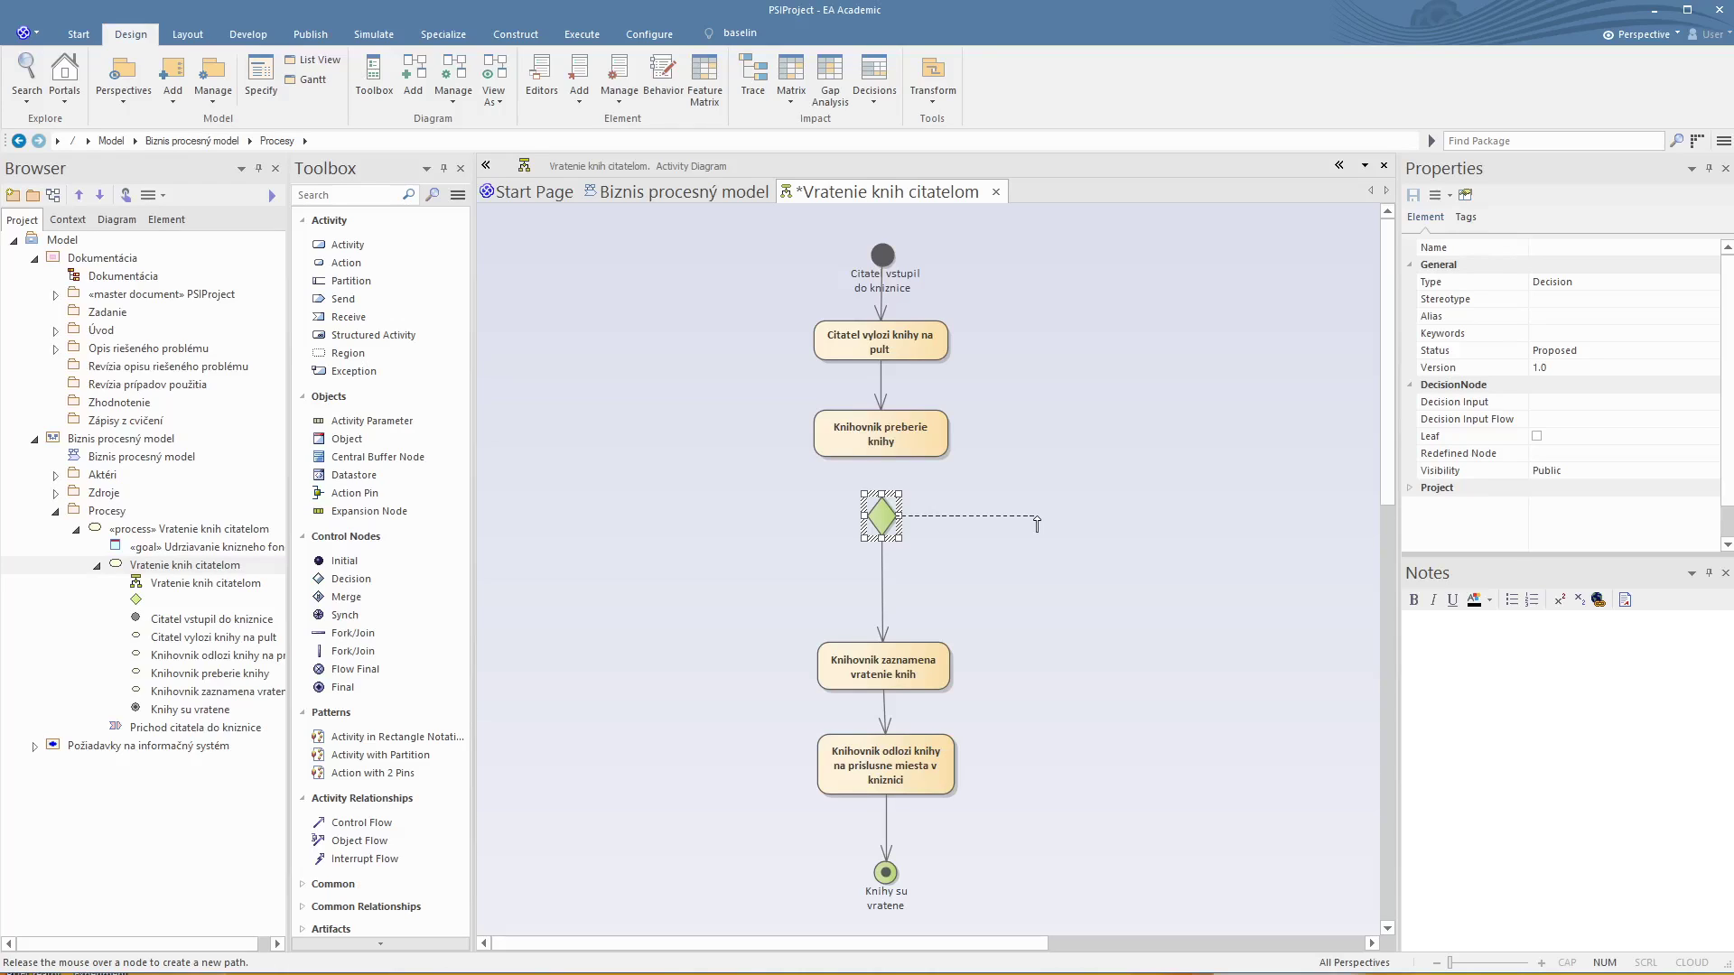
pyautogui.moveTo(1037, 524); pyautogui.dragTo(1039, 523)
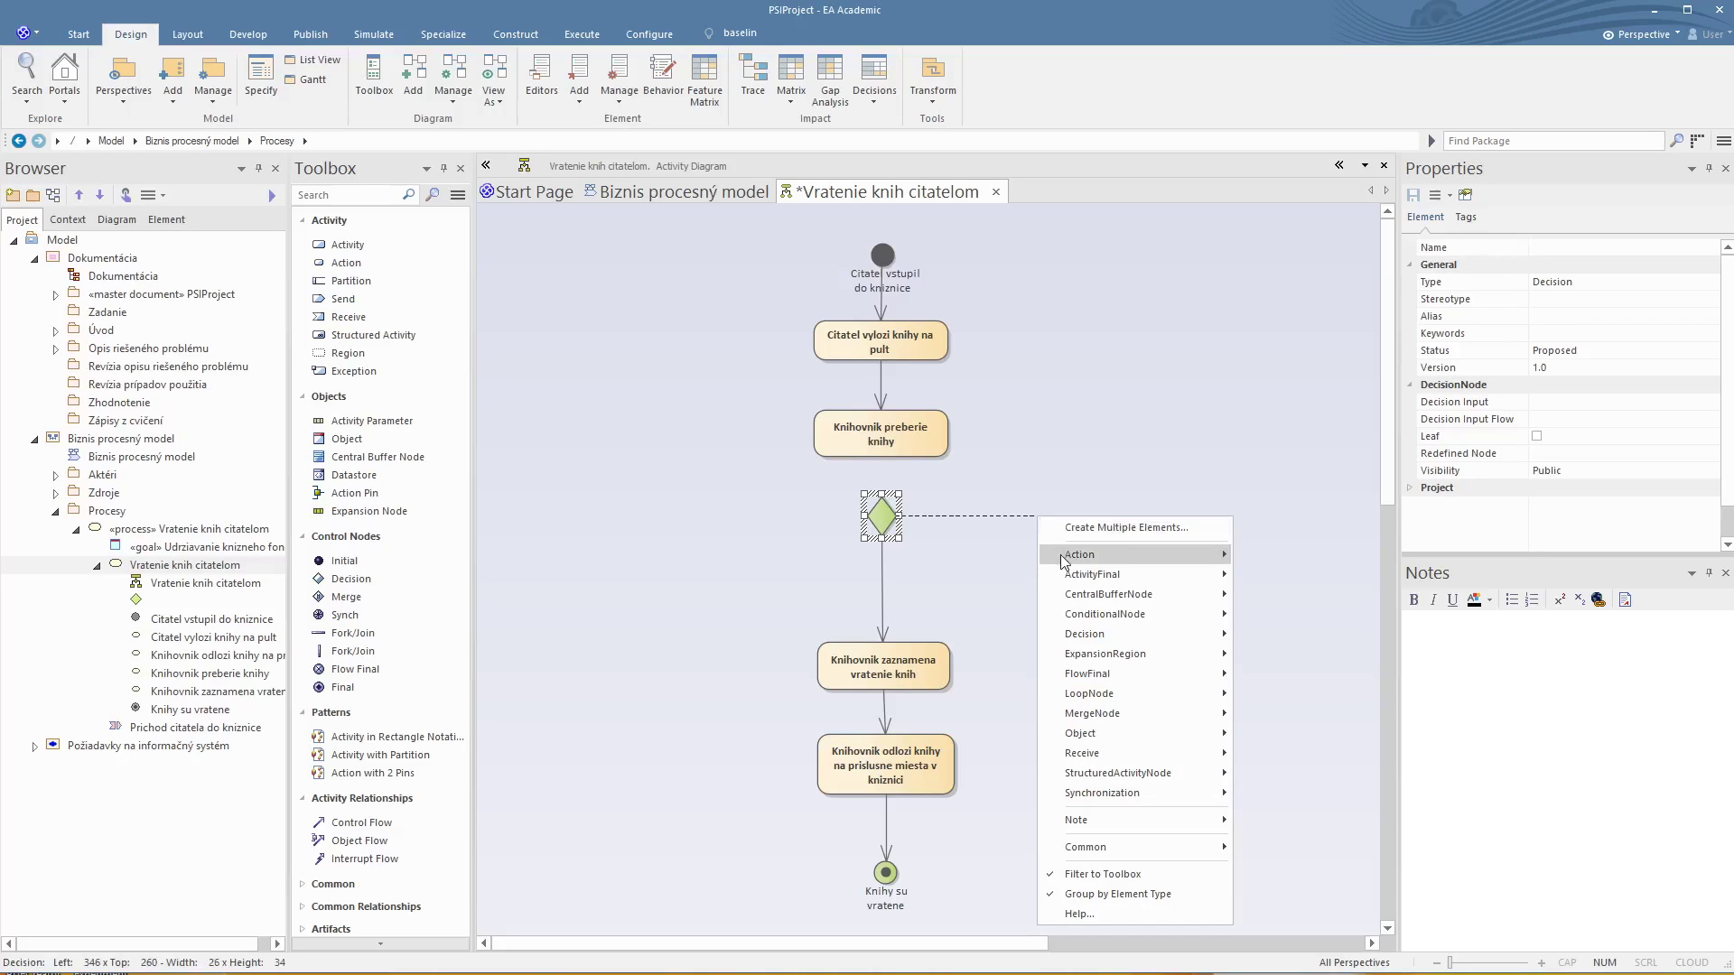
pyautogui.moveTo(1066, 558)
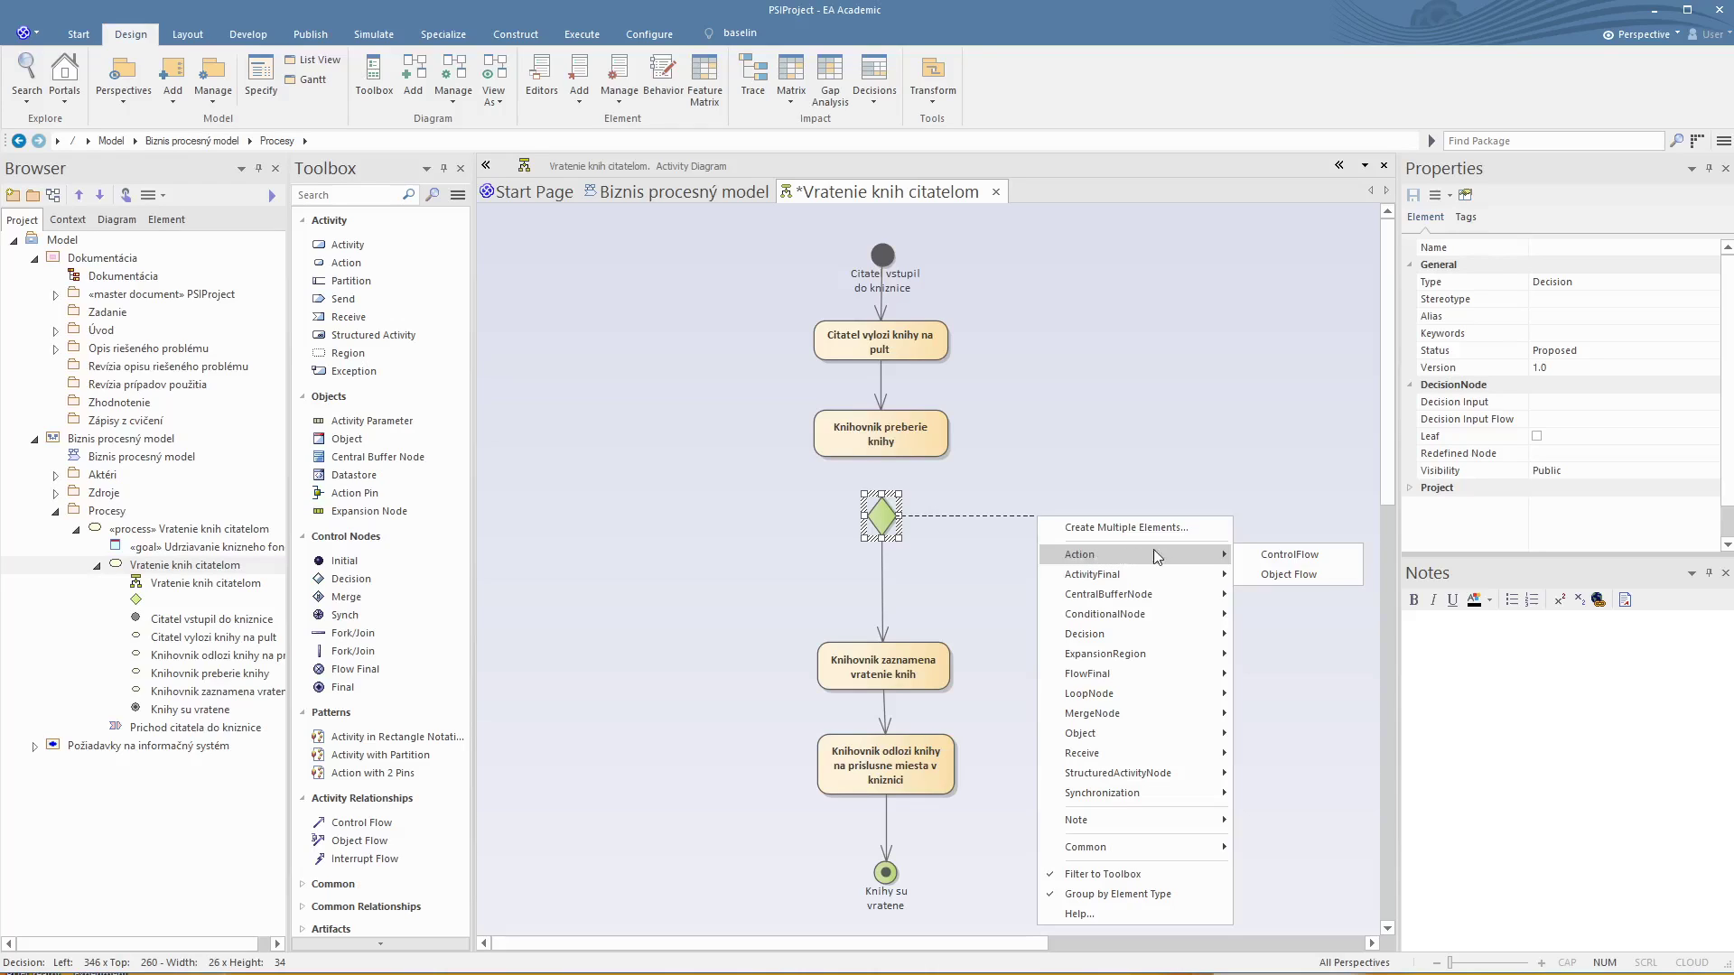
pyautogui.click(1278, 547)
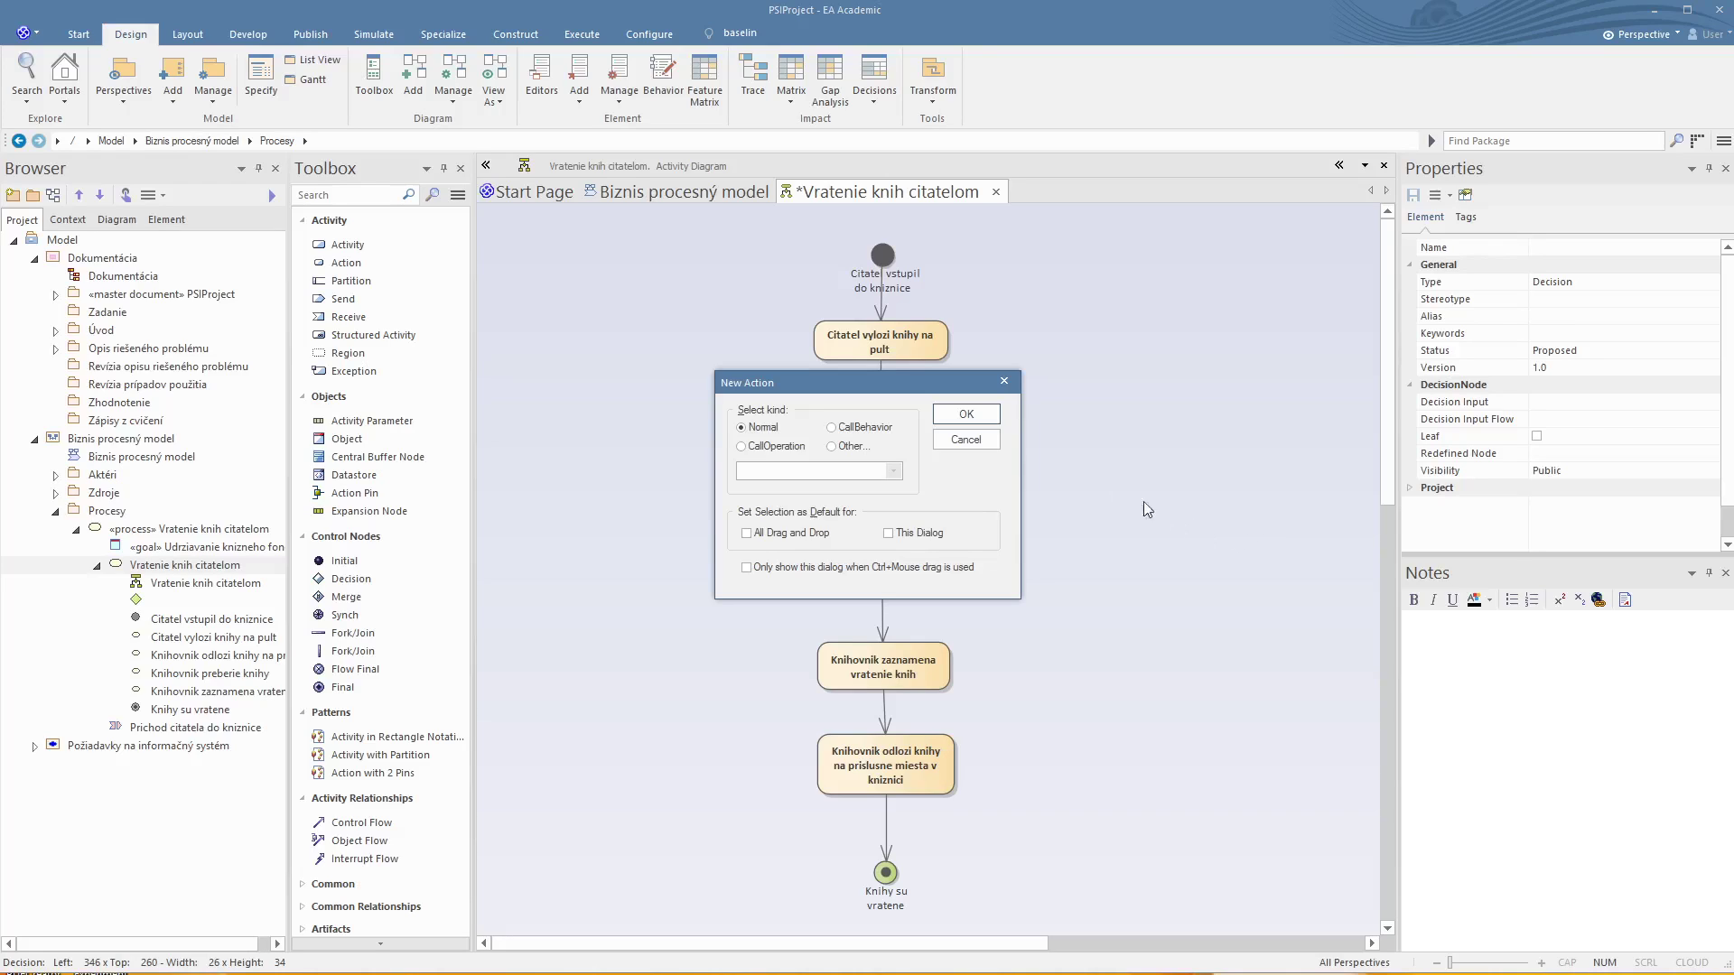
pyautogui.click(977, 415)
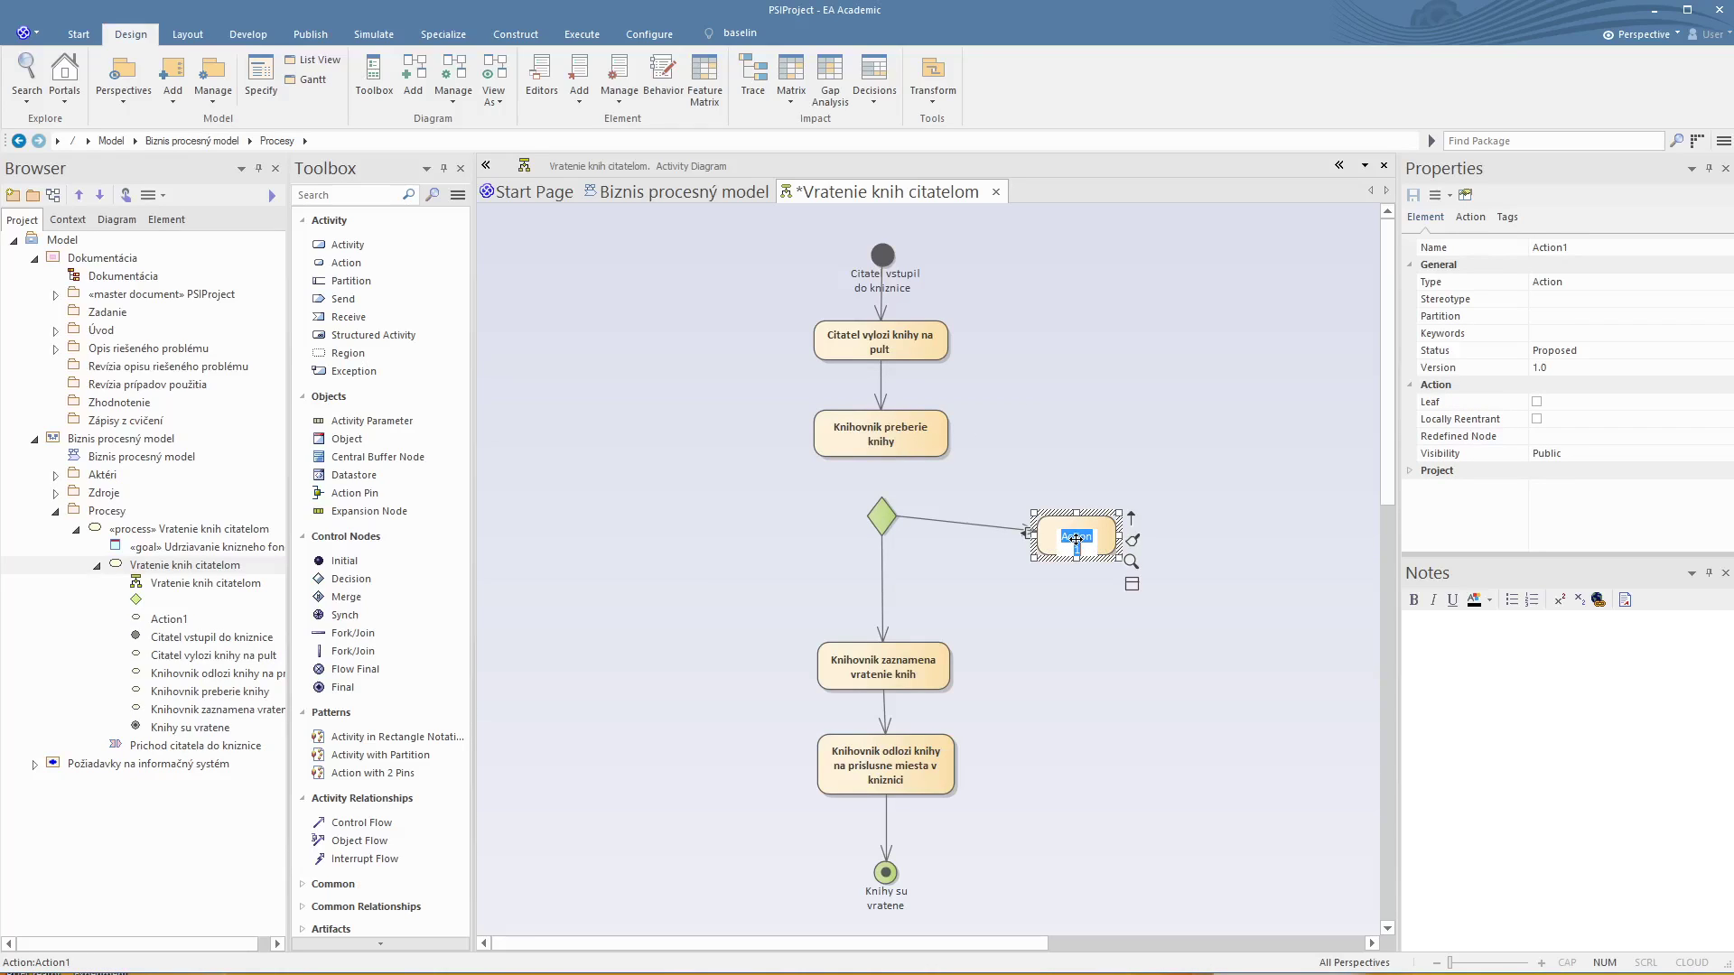
pyautogui.write('Knihovnik zapise poskodenia')
pyautogui.press('Return')
pyautogui.moveTo(1119, 540); pyautogui.dragTo(1084, 537)
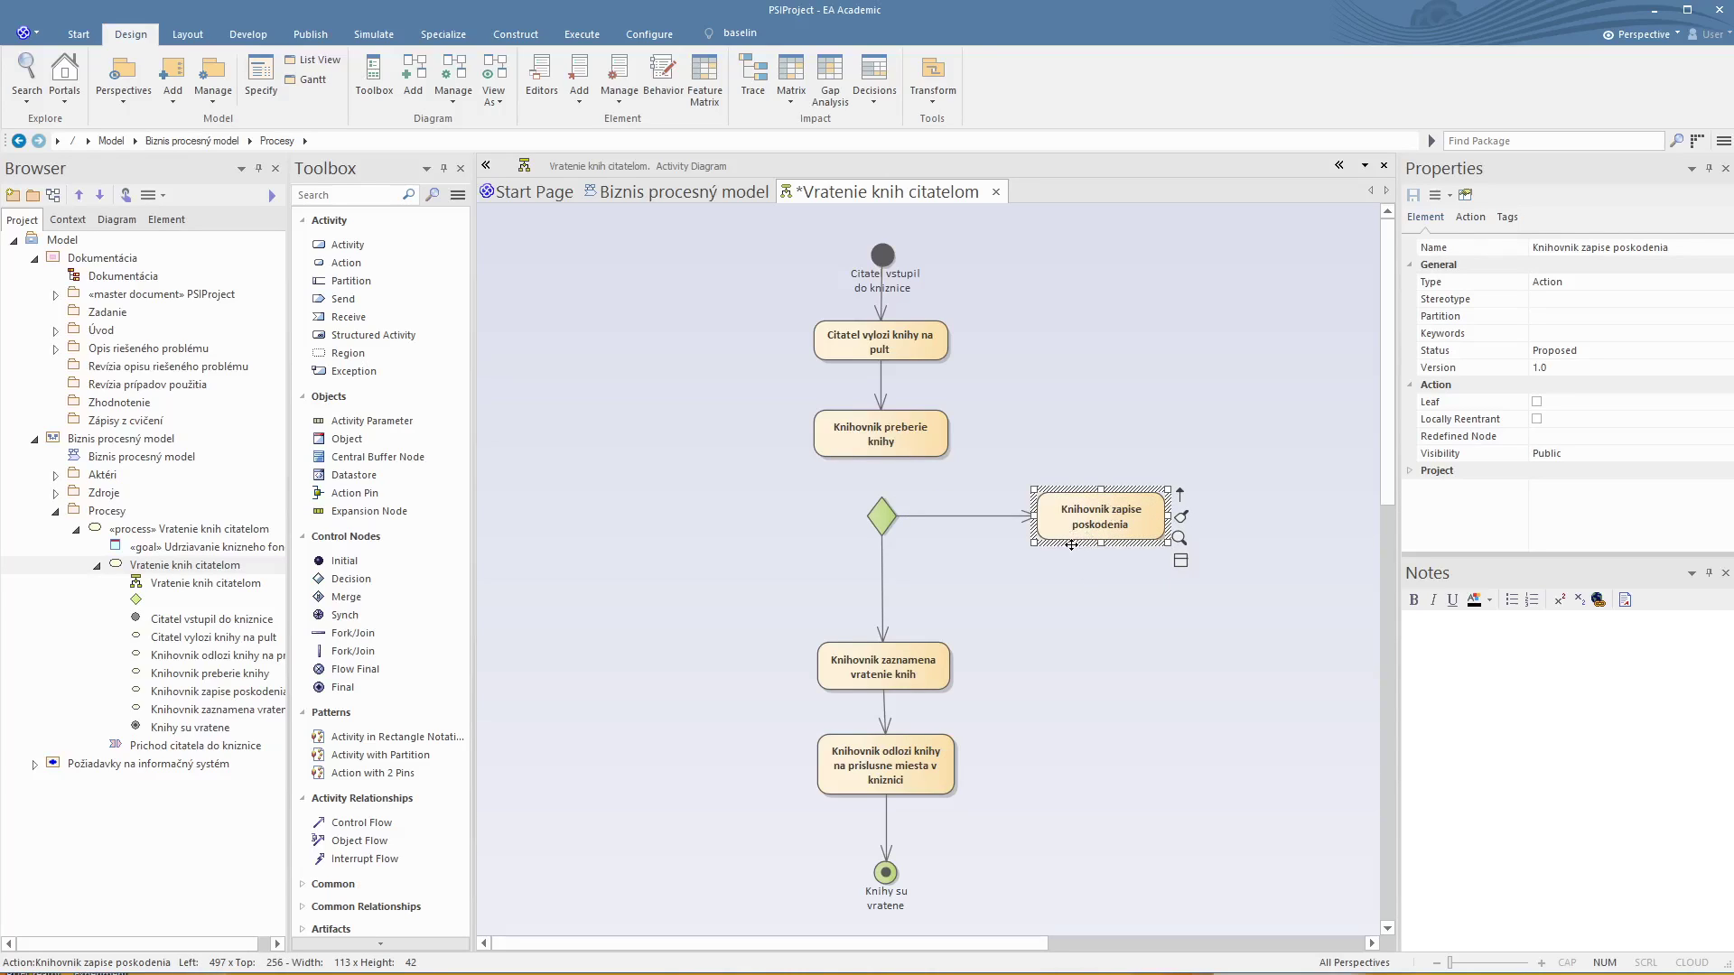
pyautogui.click(1065, 580)
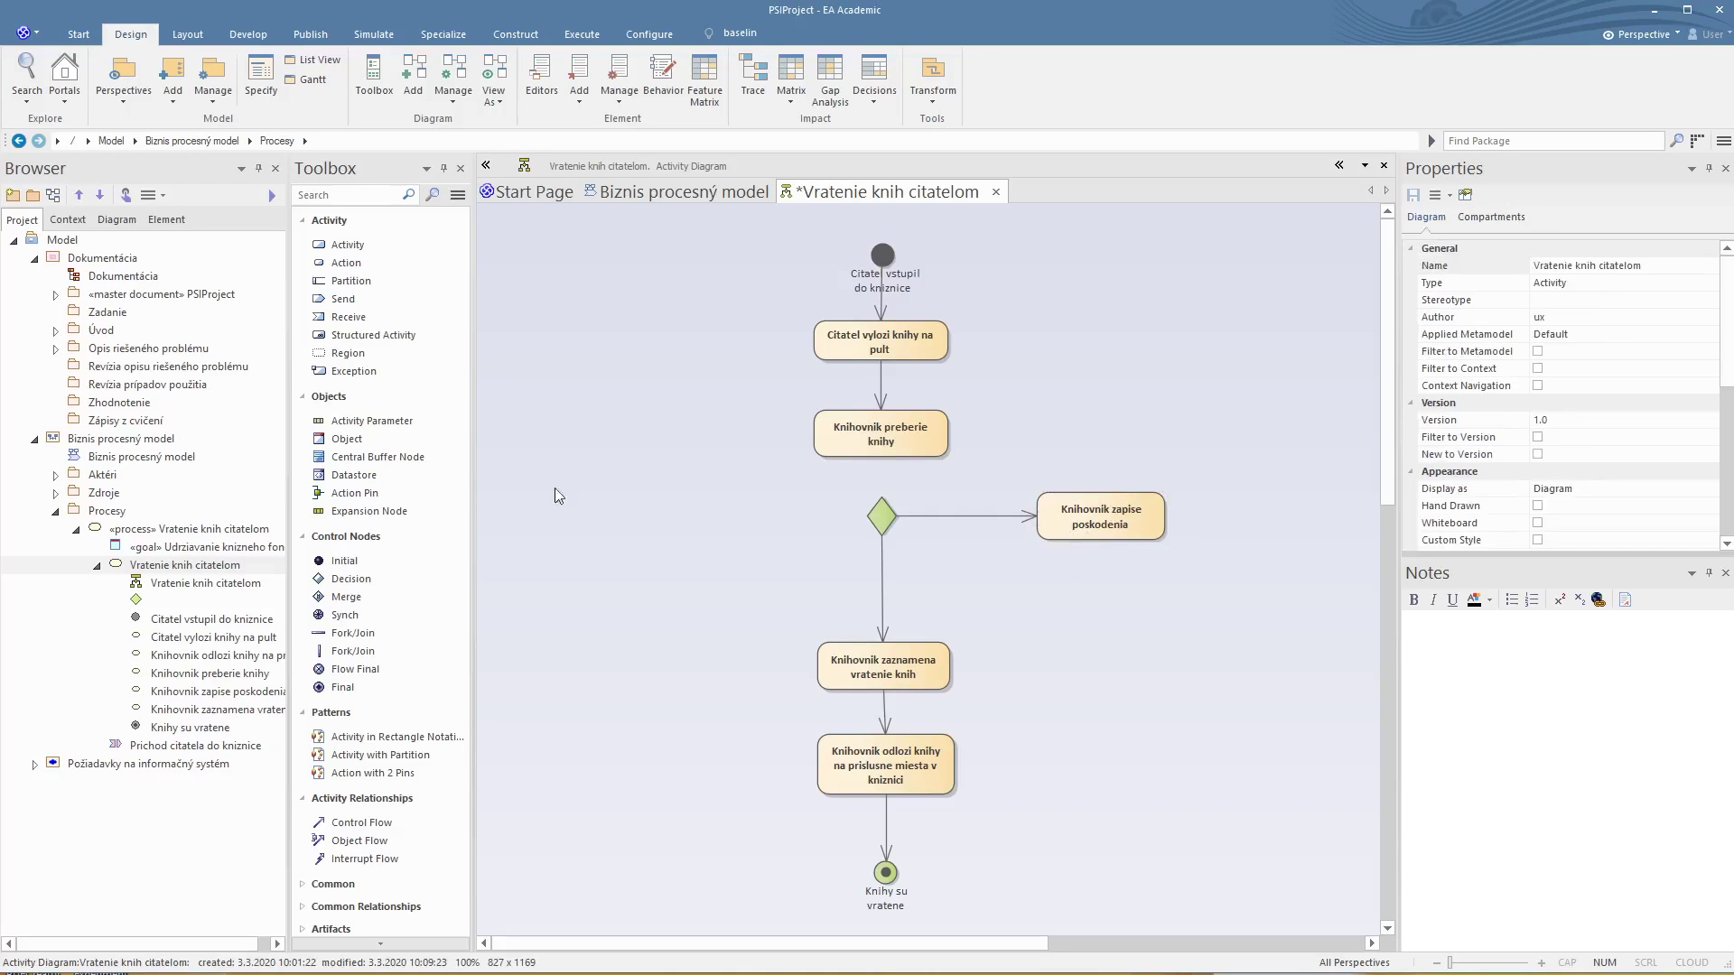
# Step: Add an Atomic action named "Citatel uhradi skody" and align it directly below "Knihovnik zapise poskodenia"
pyautogui.click(331, 268)
pyautogui.click(1096, 597)
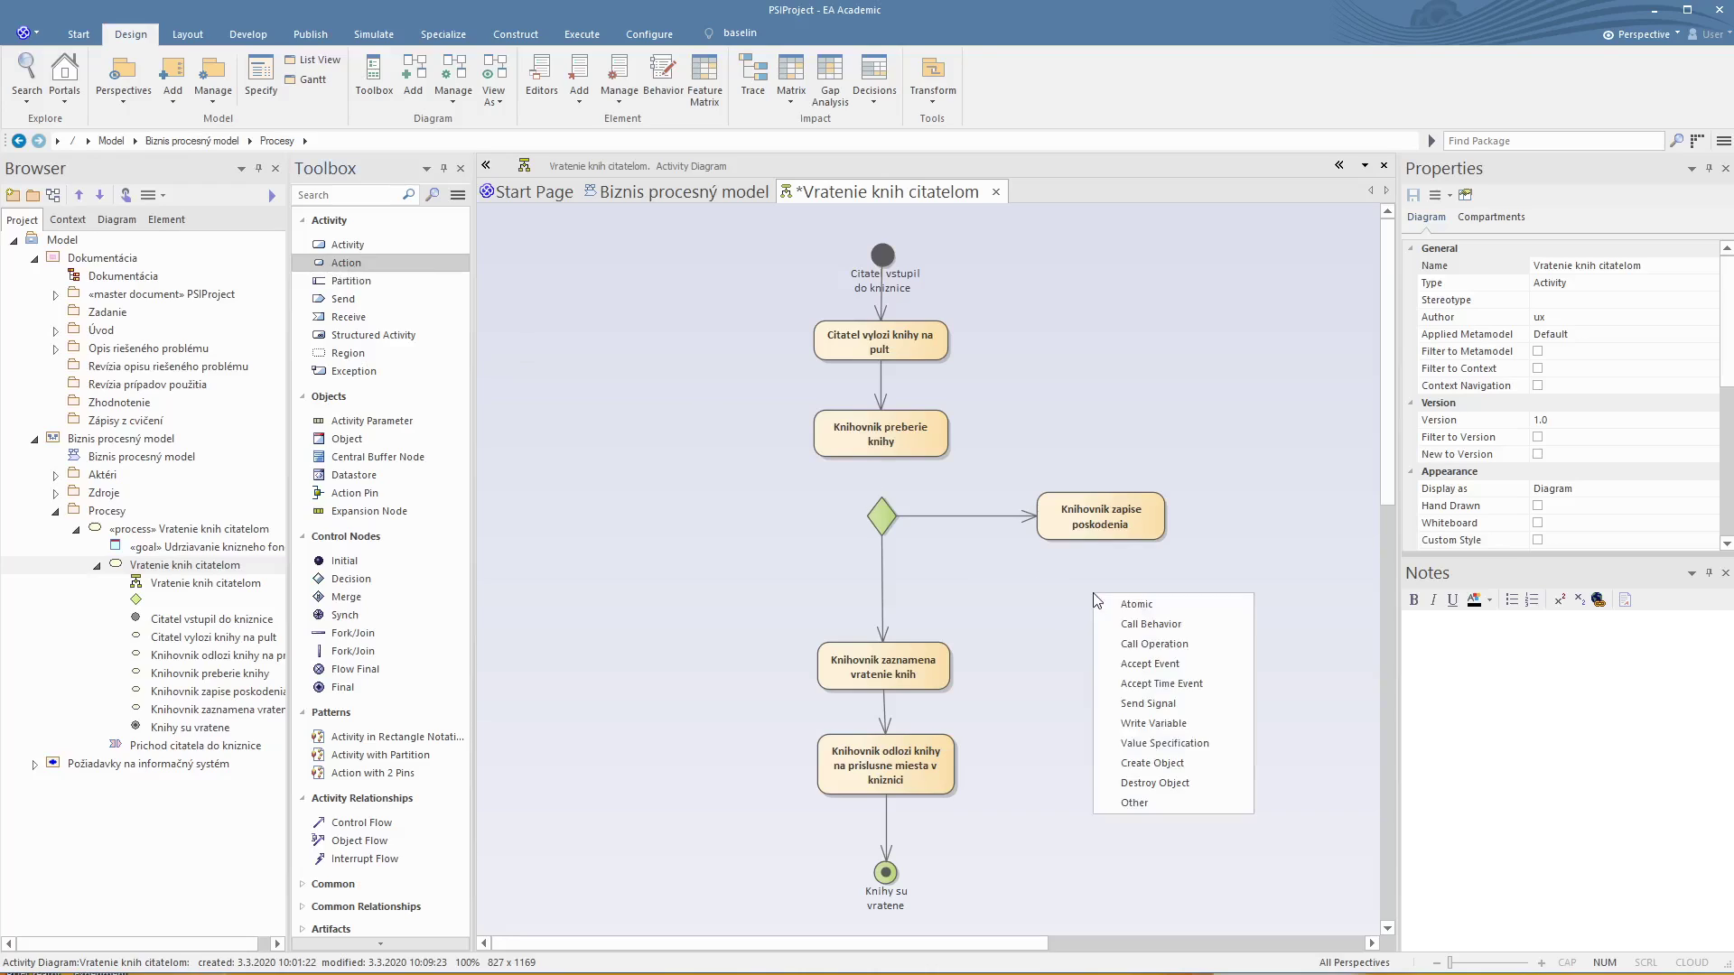
pyautogui.click(1116, 605)
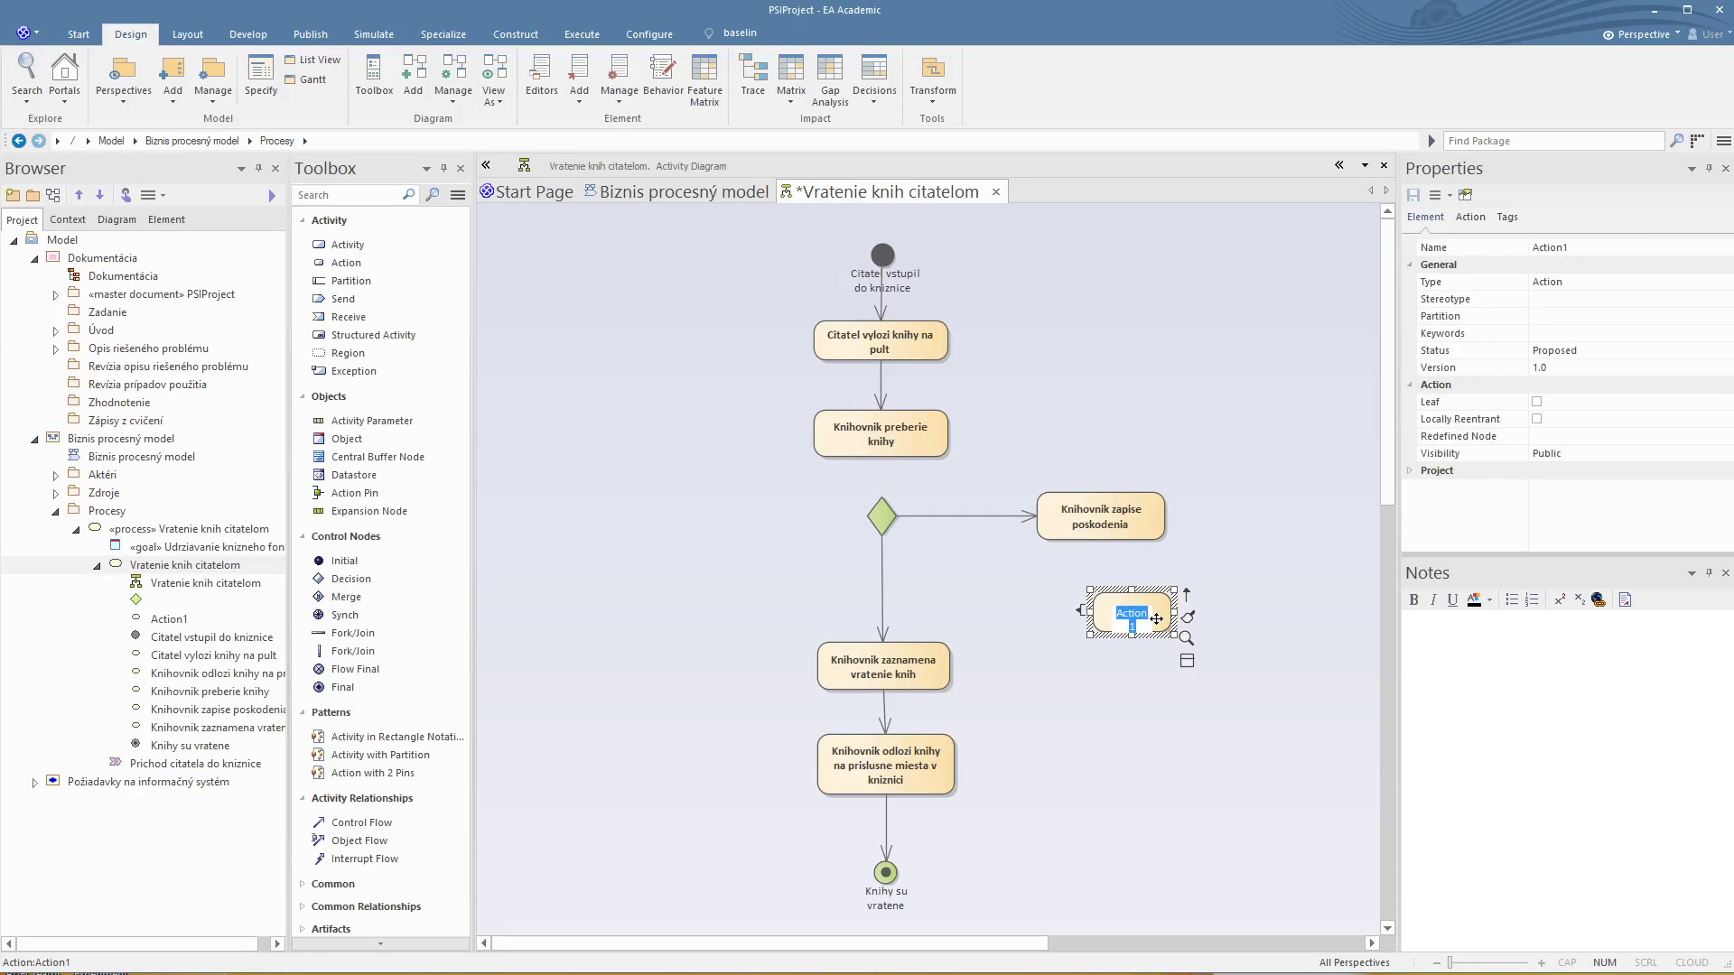
pyautogui.write('citatel uhradi skody')
pyautogui.press('Return')
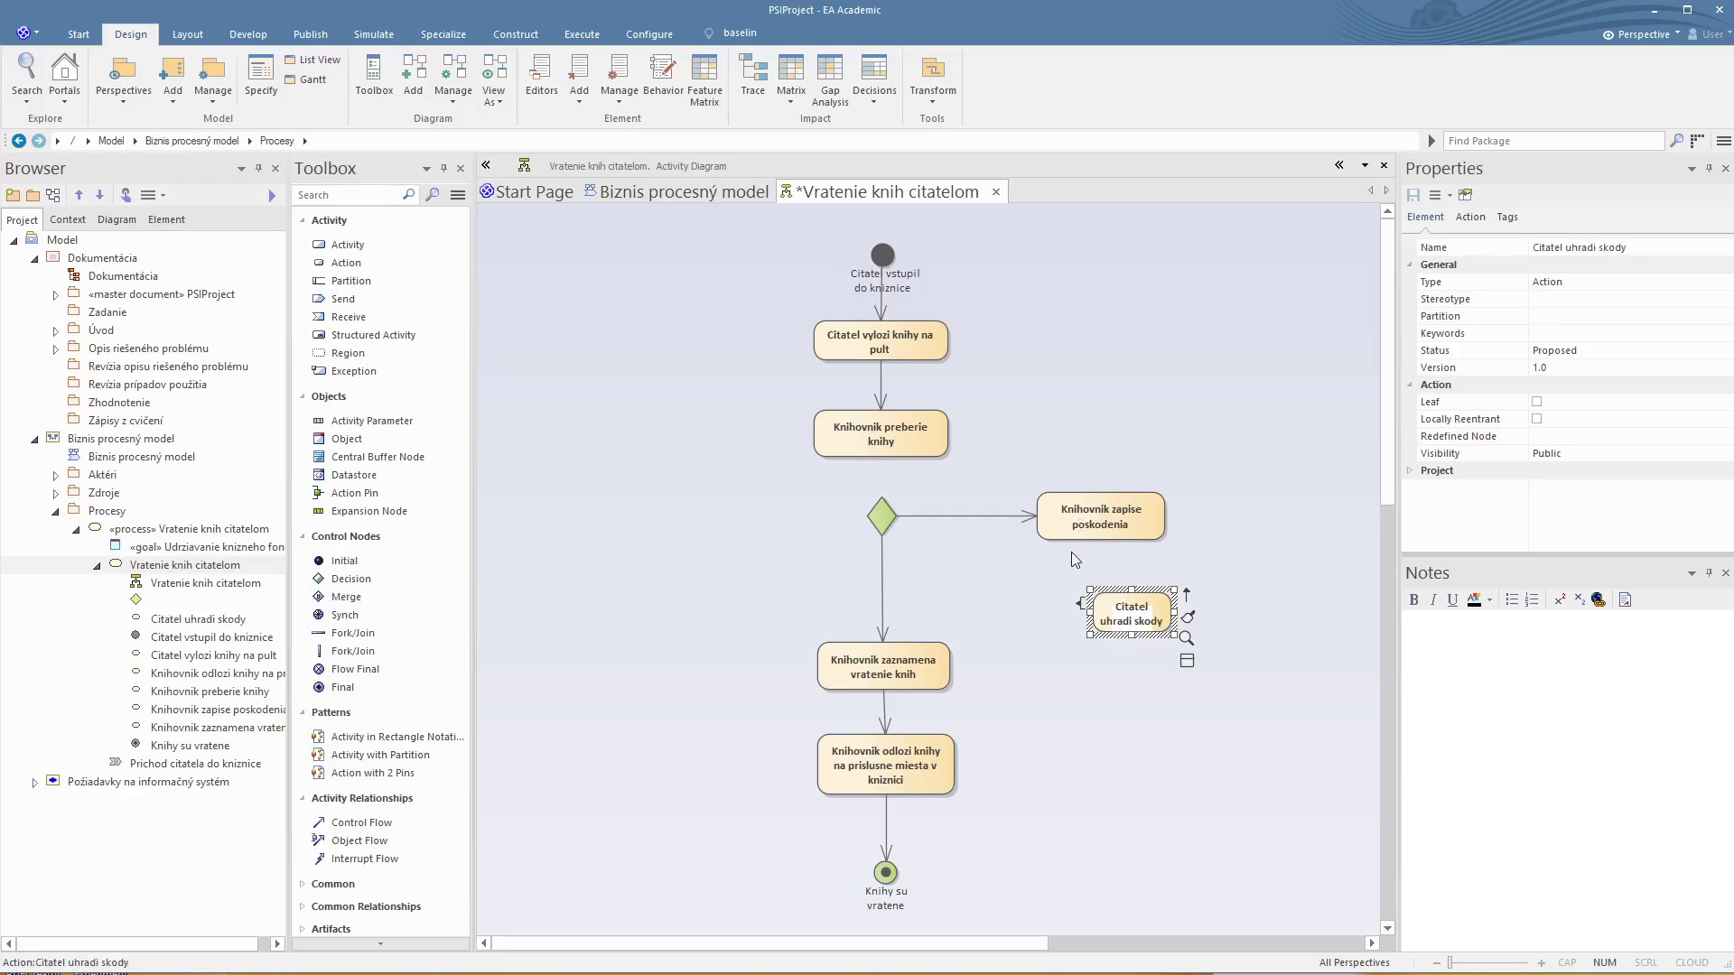
pyautogui.moveTo(1089, 613)
pyautogui.mouseDown()
pyautogui.moveTo(1034, 612)
pyautogui.moveTo(1067, 592)
pyautogui.mouseUp()
pyautogui.click(1131, 696)
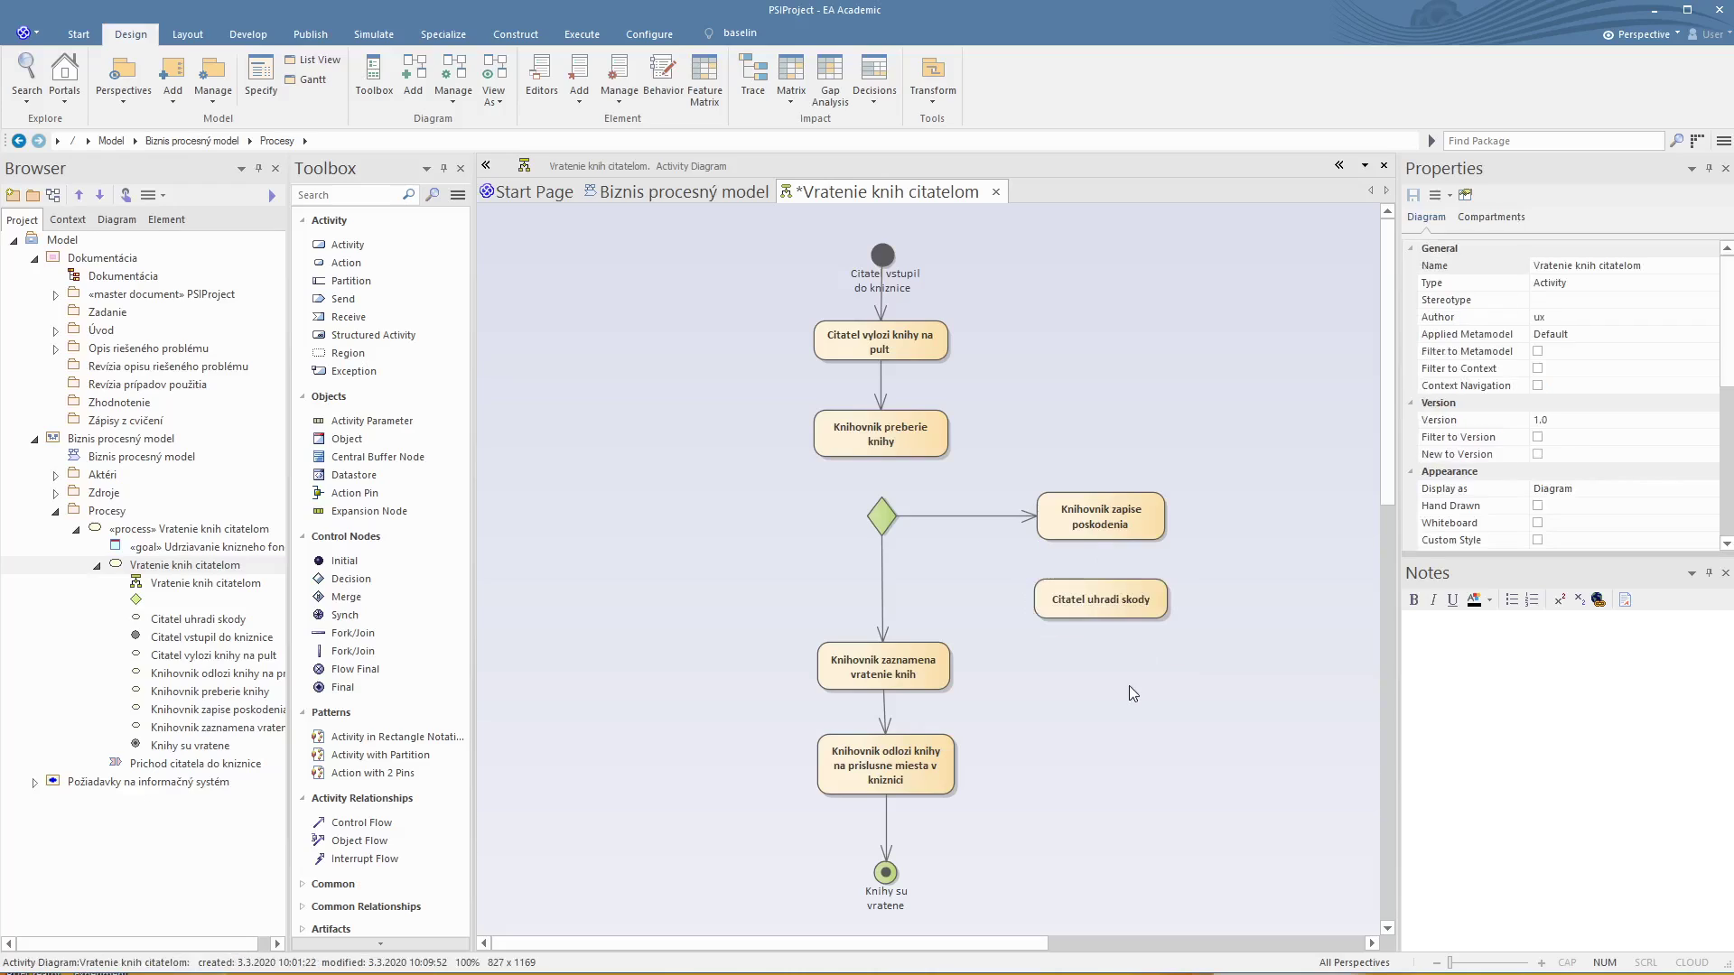
# Step: Draw a control flow from "Knihovnik zapise poskodenia" to "Citatel uhradi skody"
pyautogui.click(1115, 513)
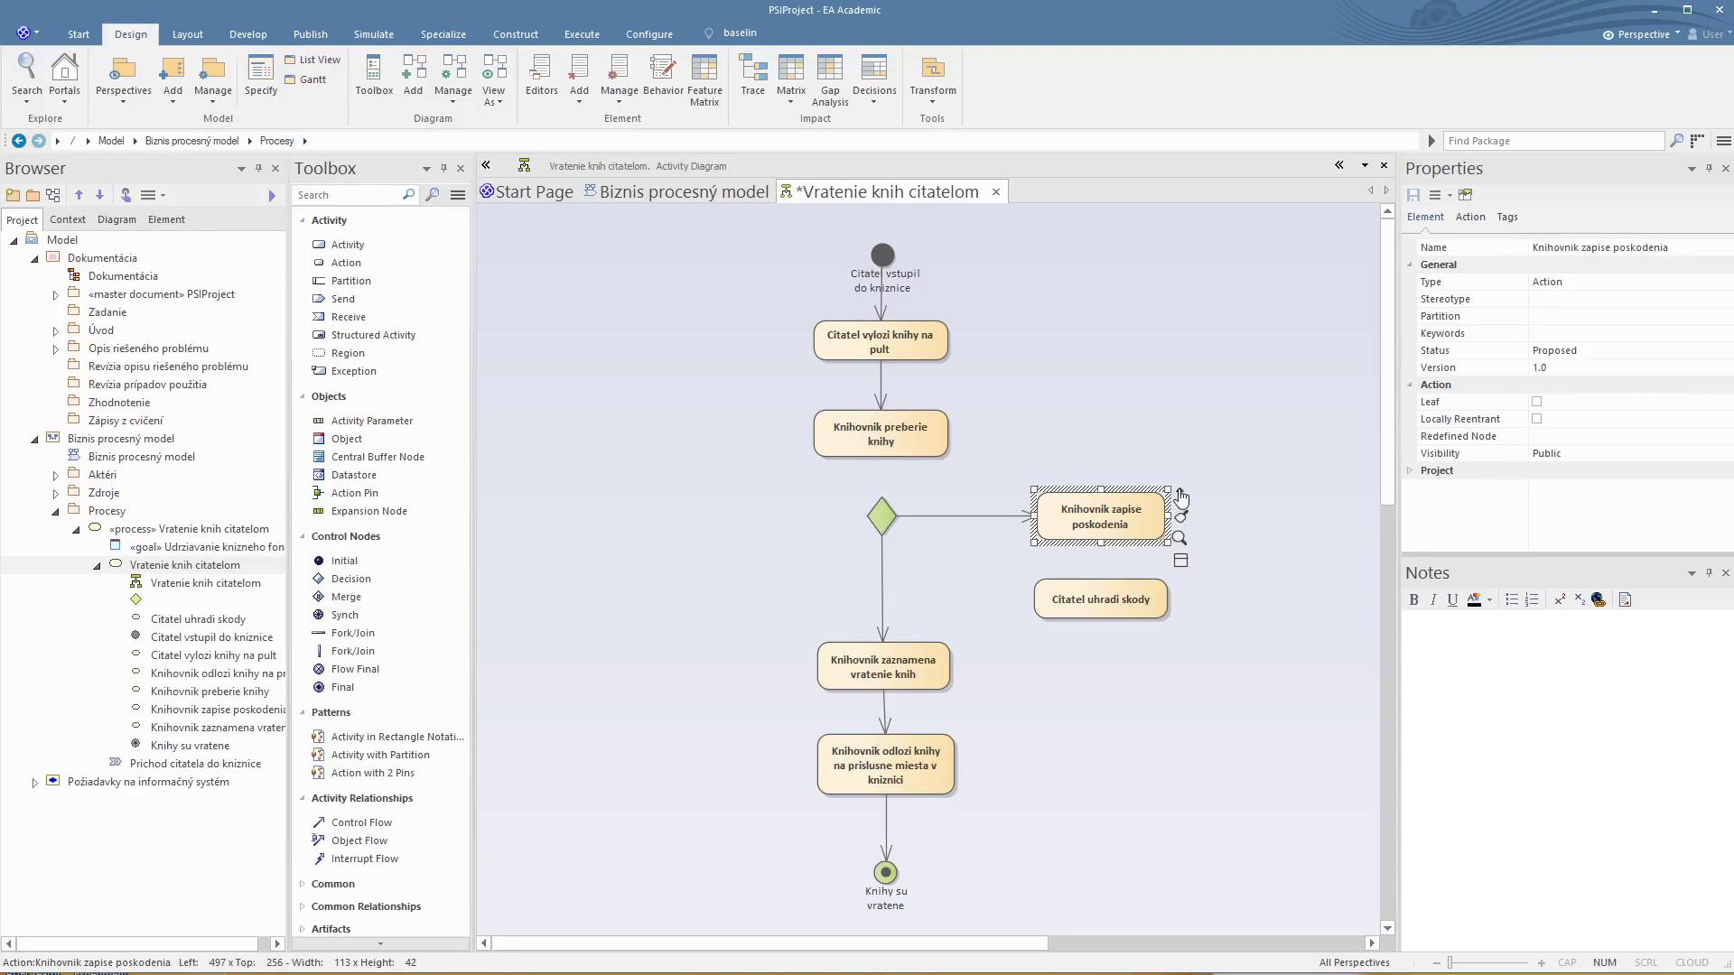
pyautogui.moveTo(1184, 486); pyautogui.dragTo(1088, 604)
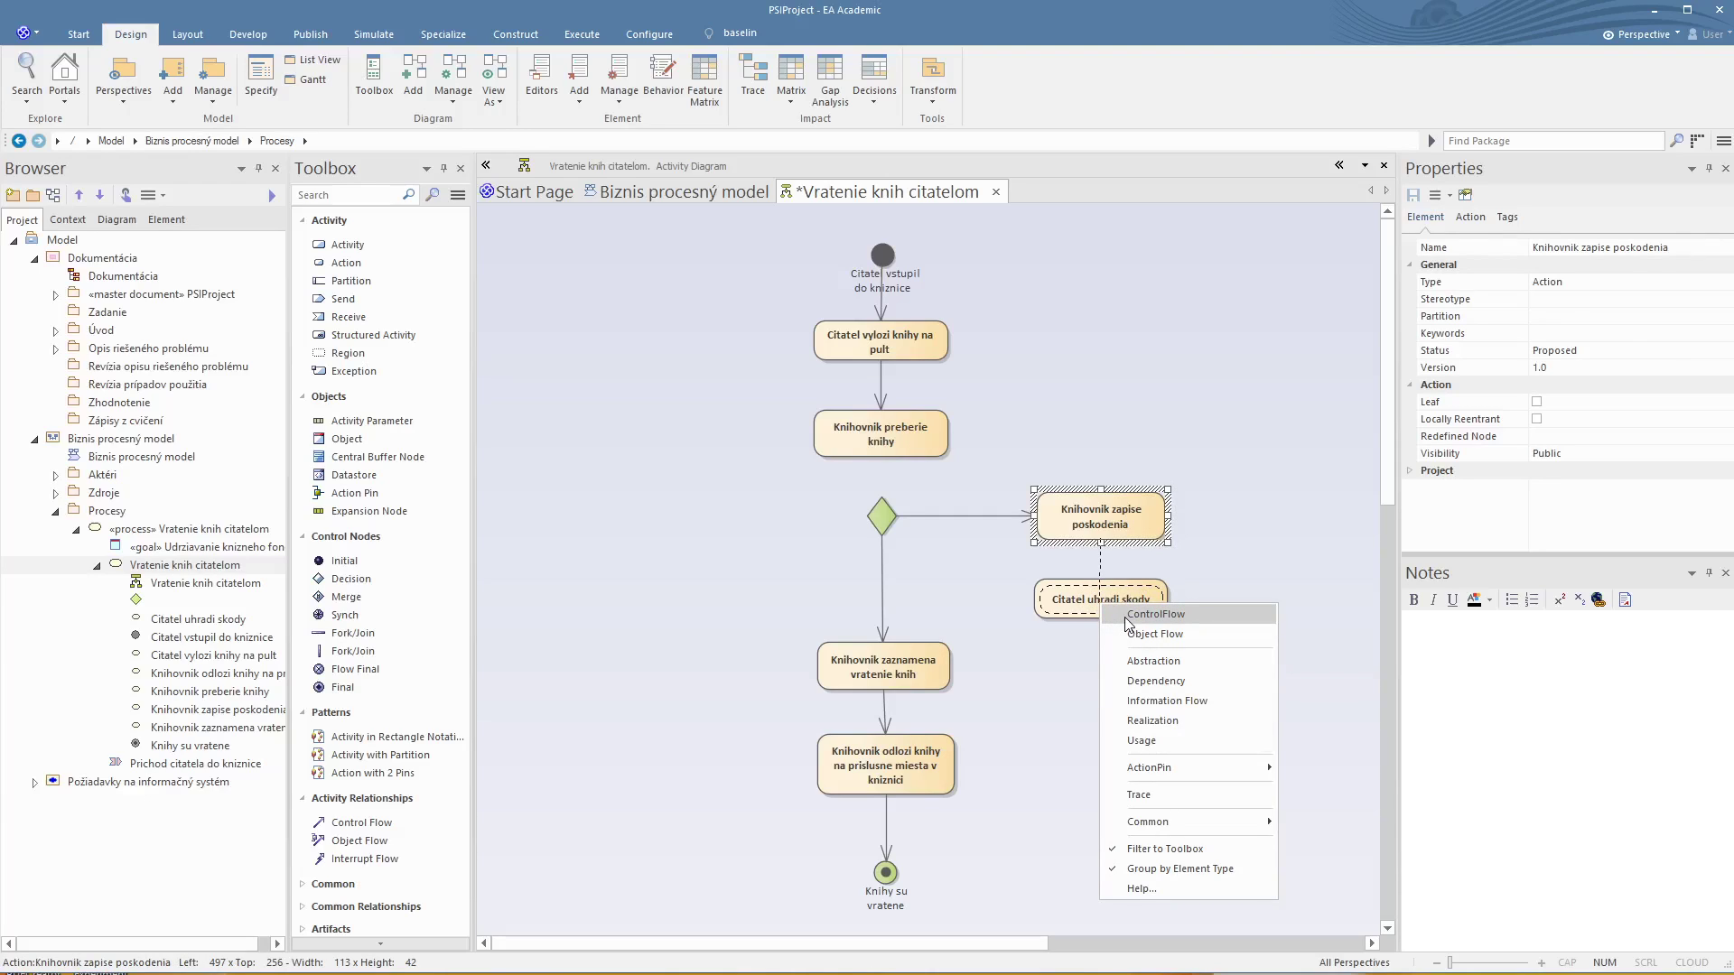
pyautogui.click(1124, 618)
pyautogui.click(1135, 669)
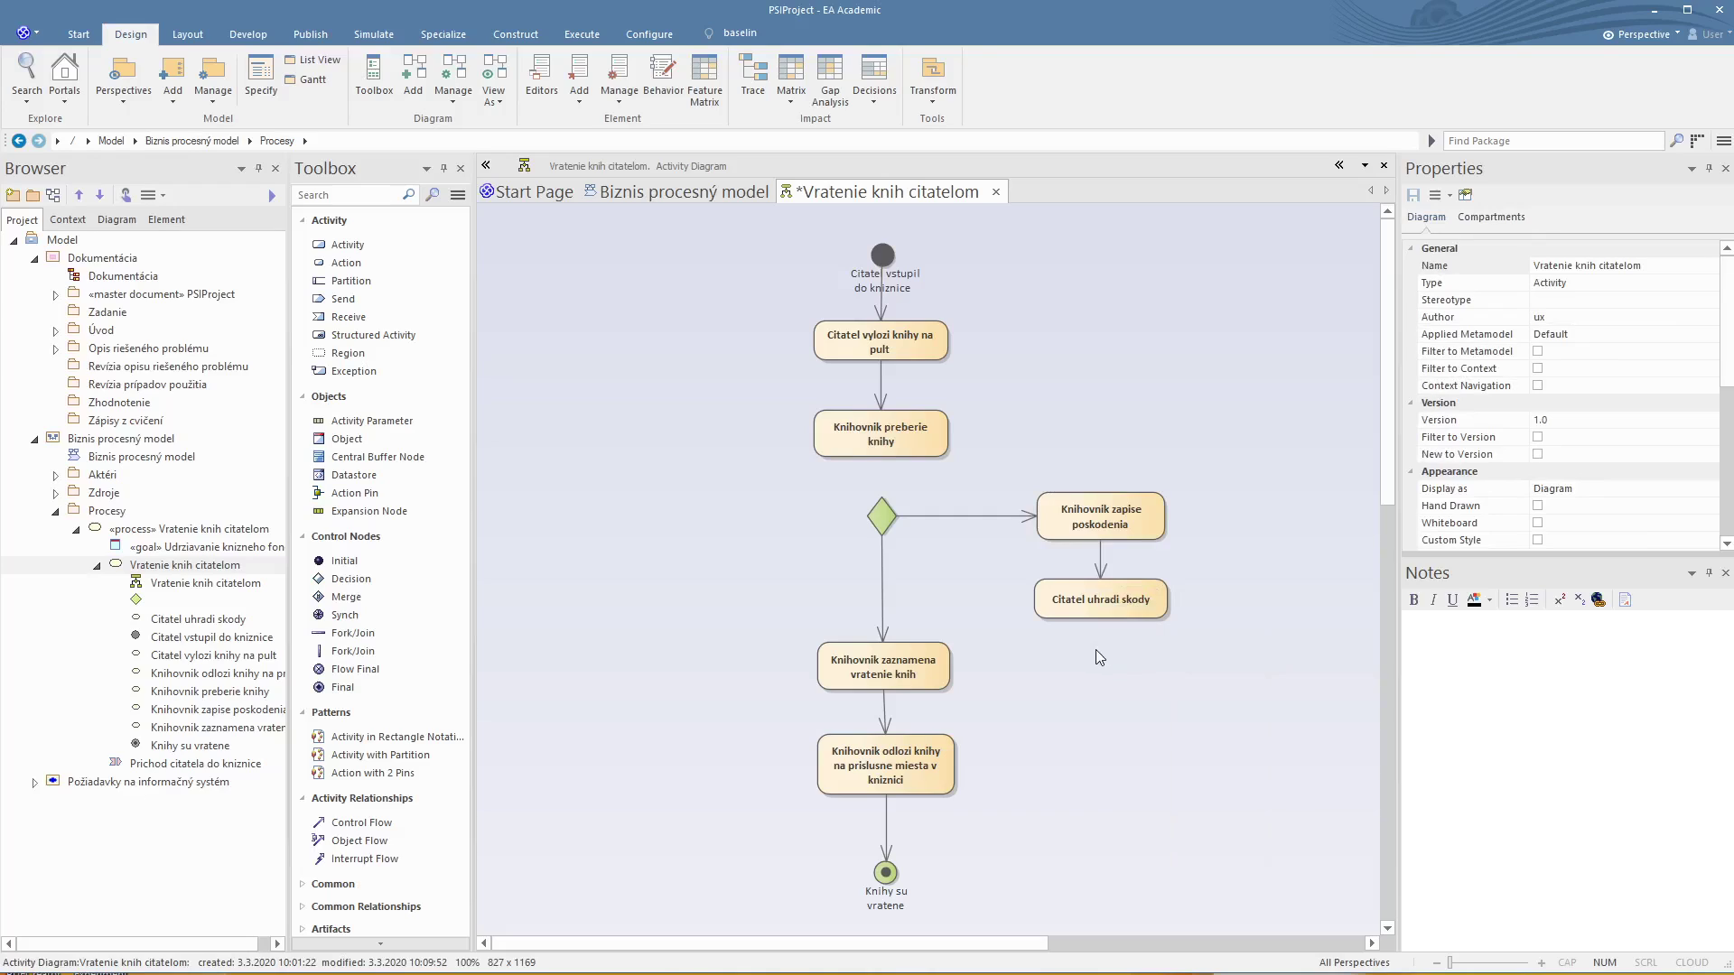
# Step: Draw a control flow from "Knihovnik preberie knihy" to the decision node
pyautogui.click(885, 441)
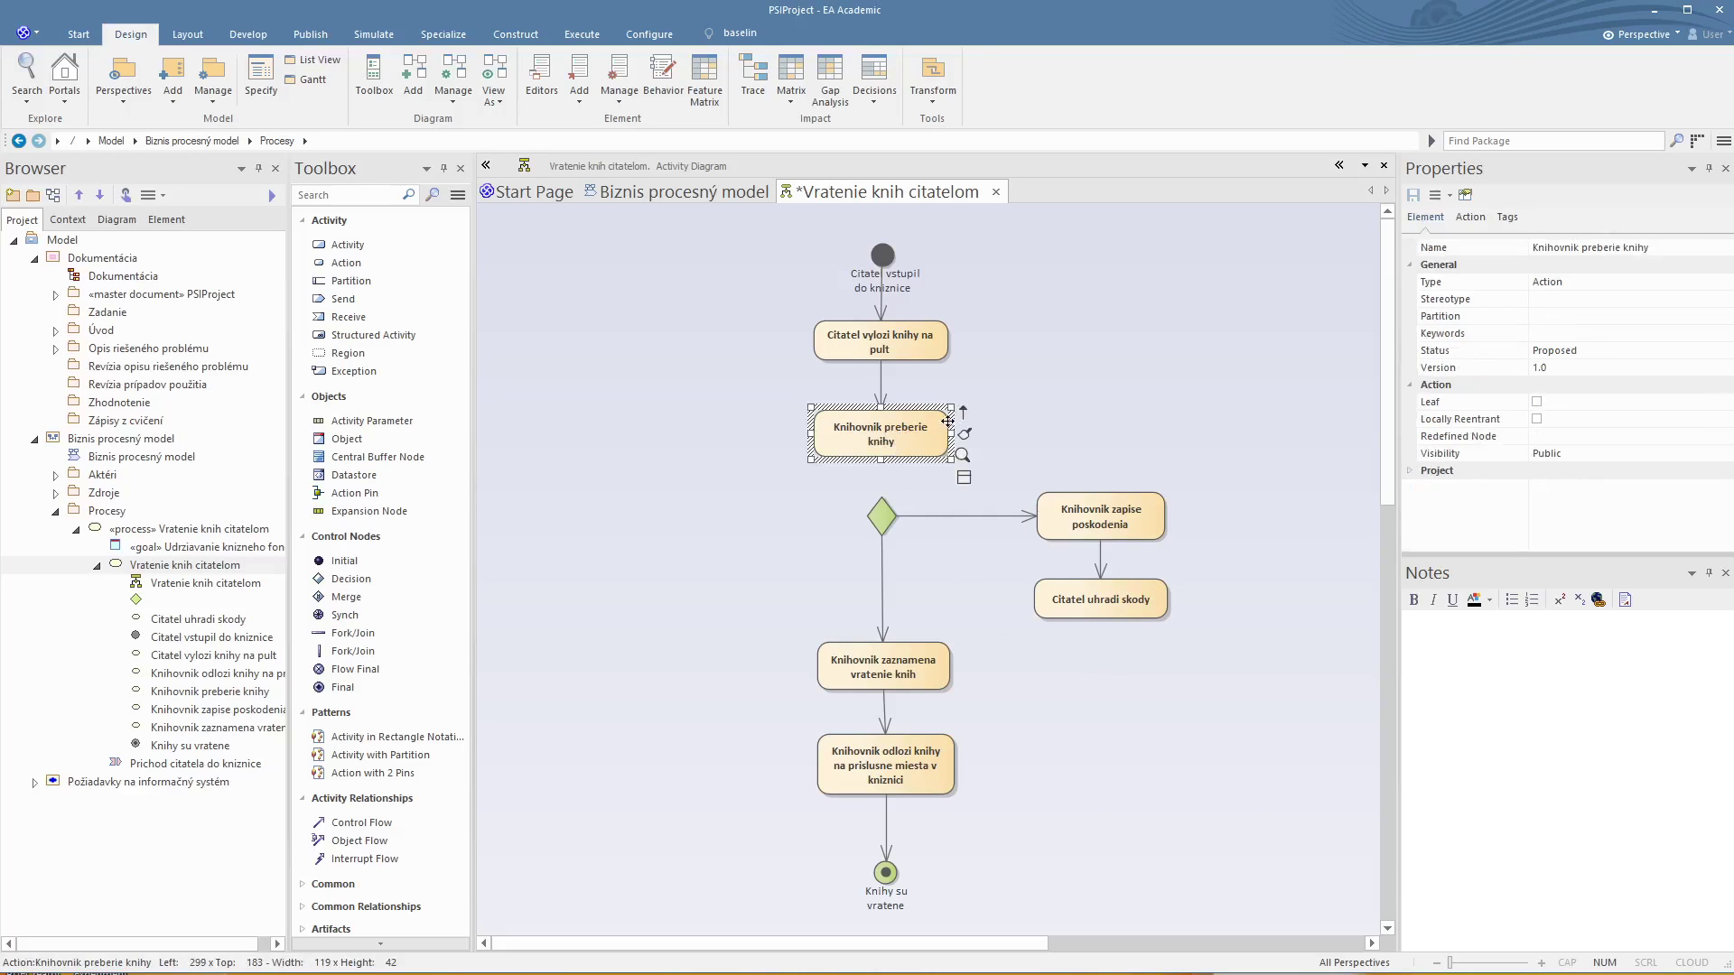
pyautogui.moveTo(960, 423); pyautogui.dragTo(882, 523)
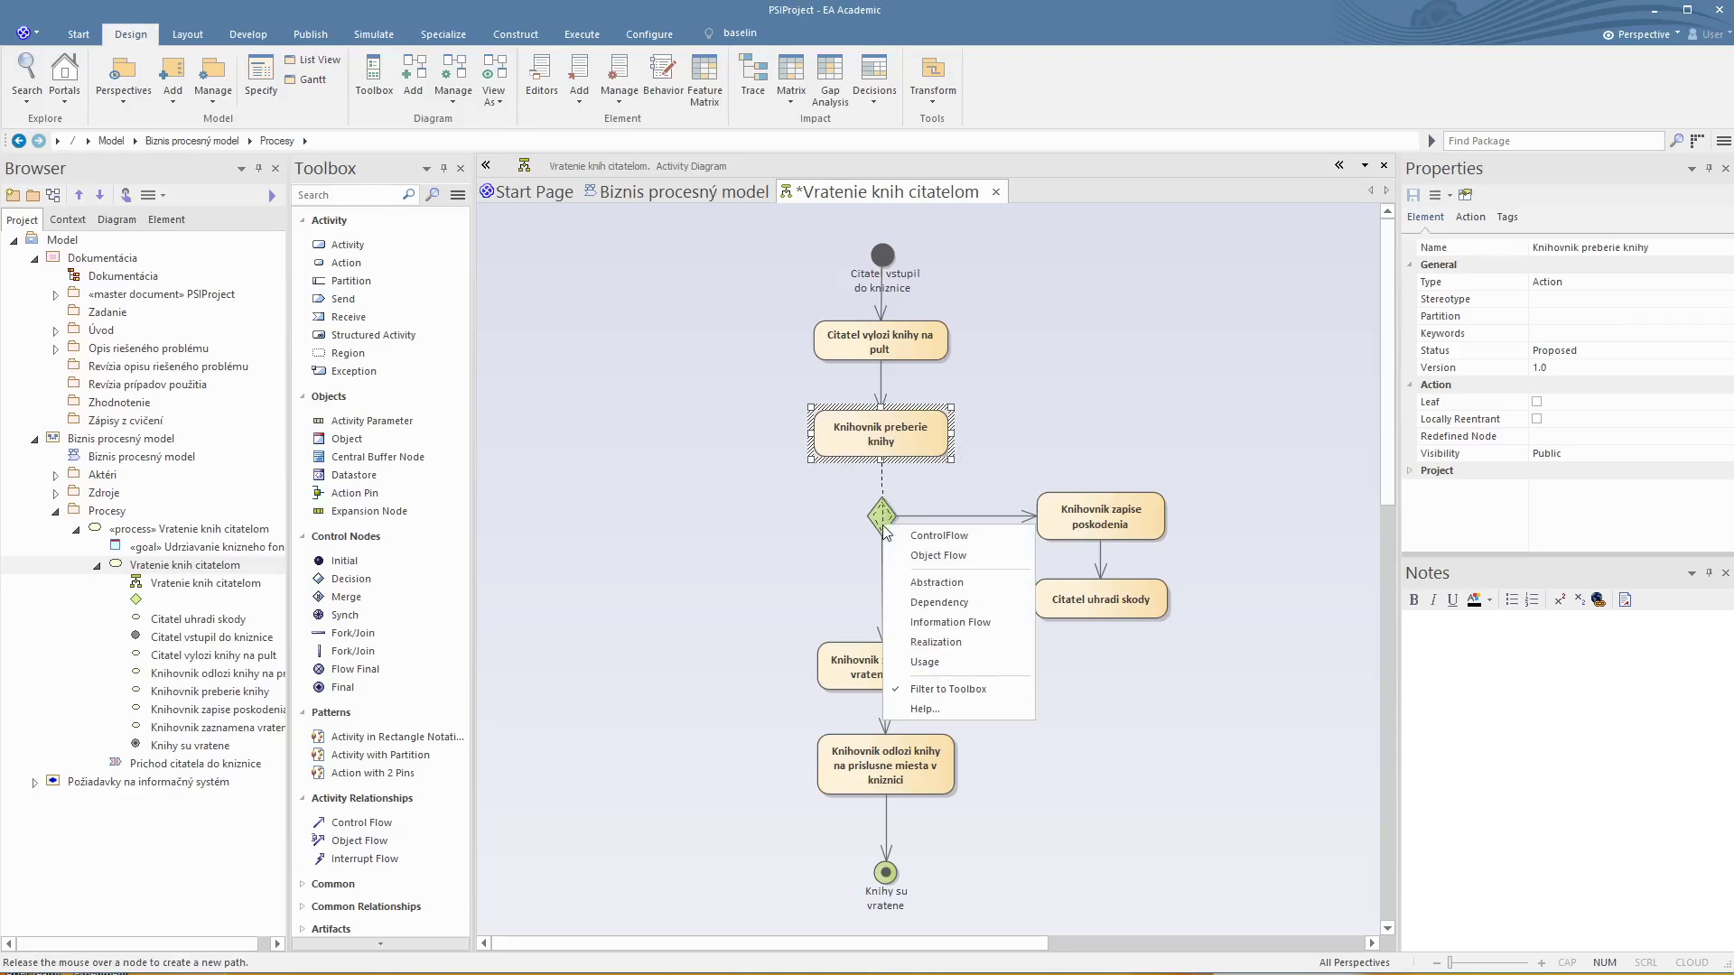
pyautogui.click(938, 539)
pyautogui.click(938, 539)
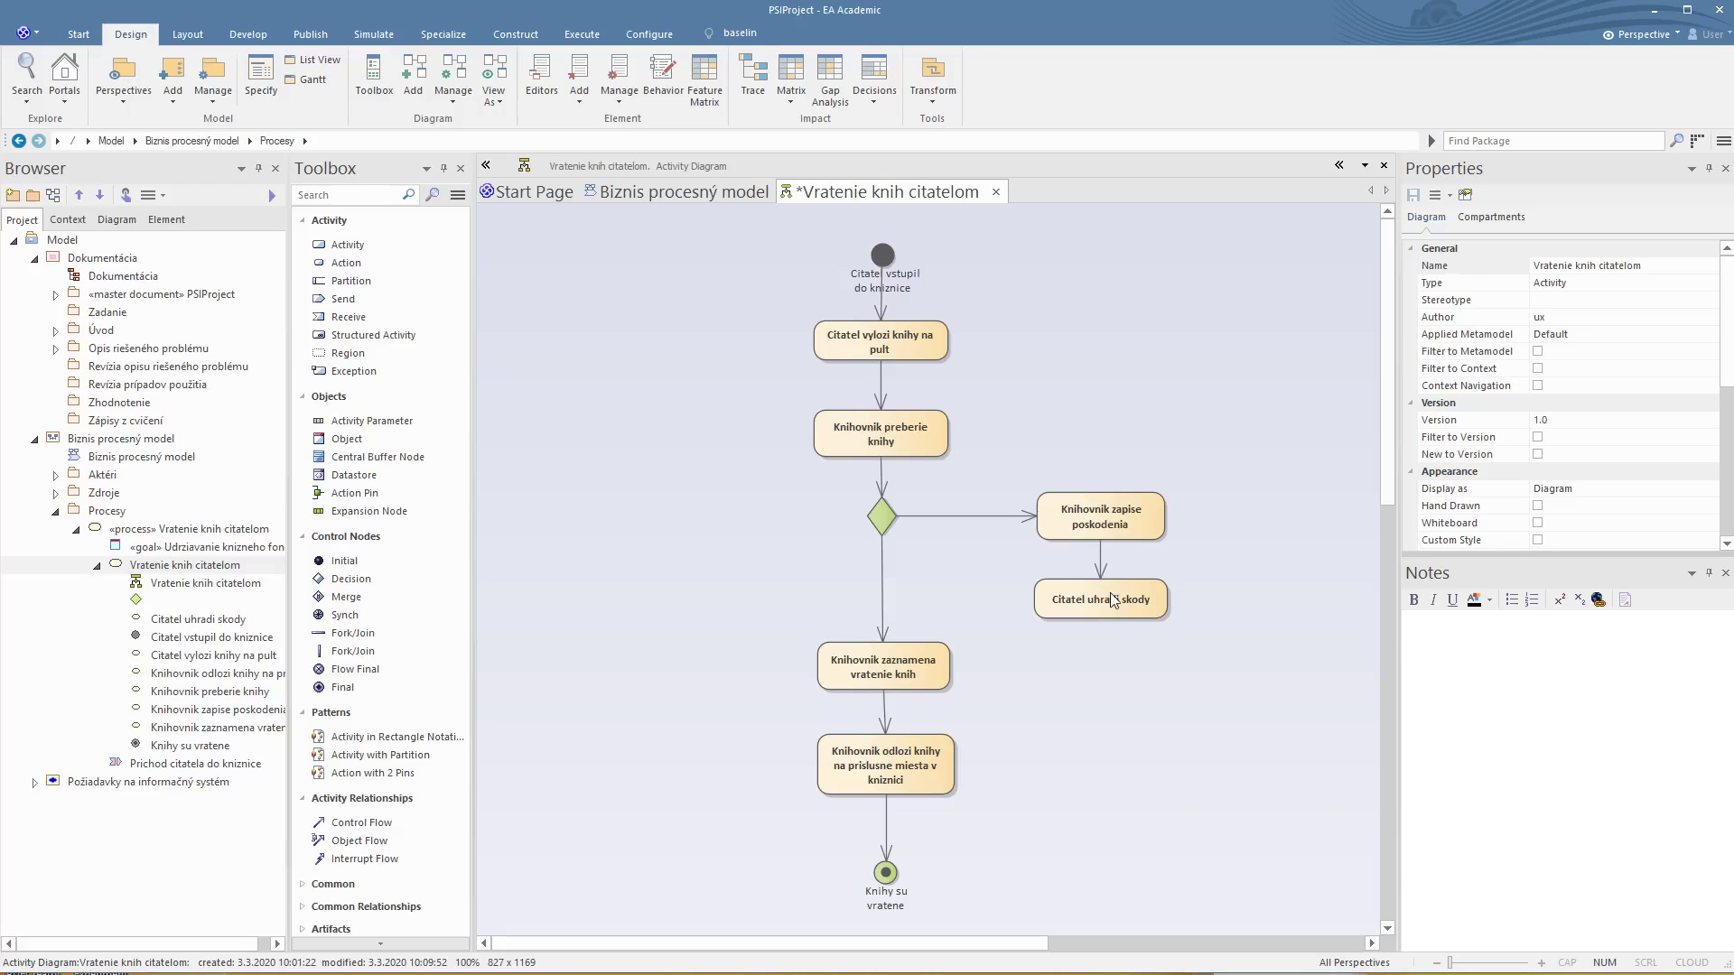
pyautogui.click(1138, 596)
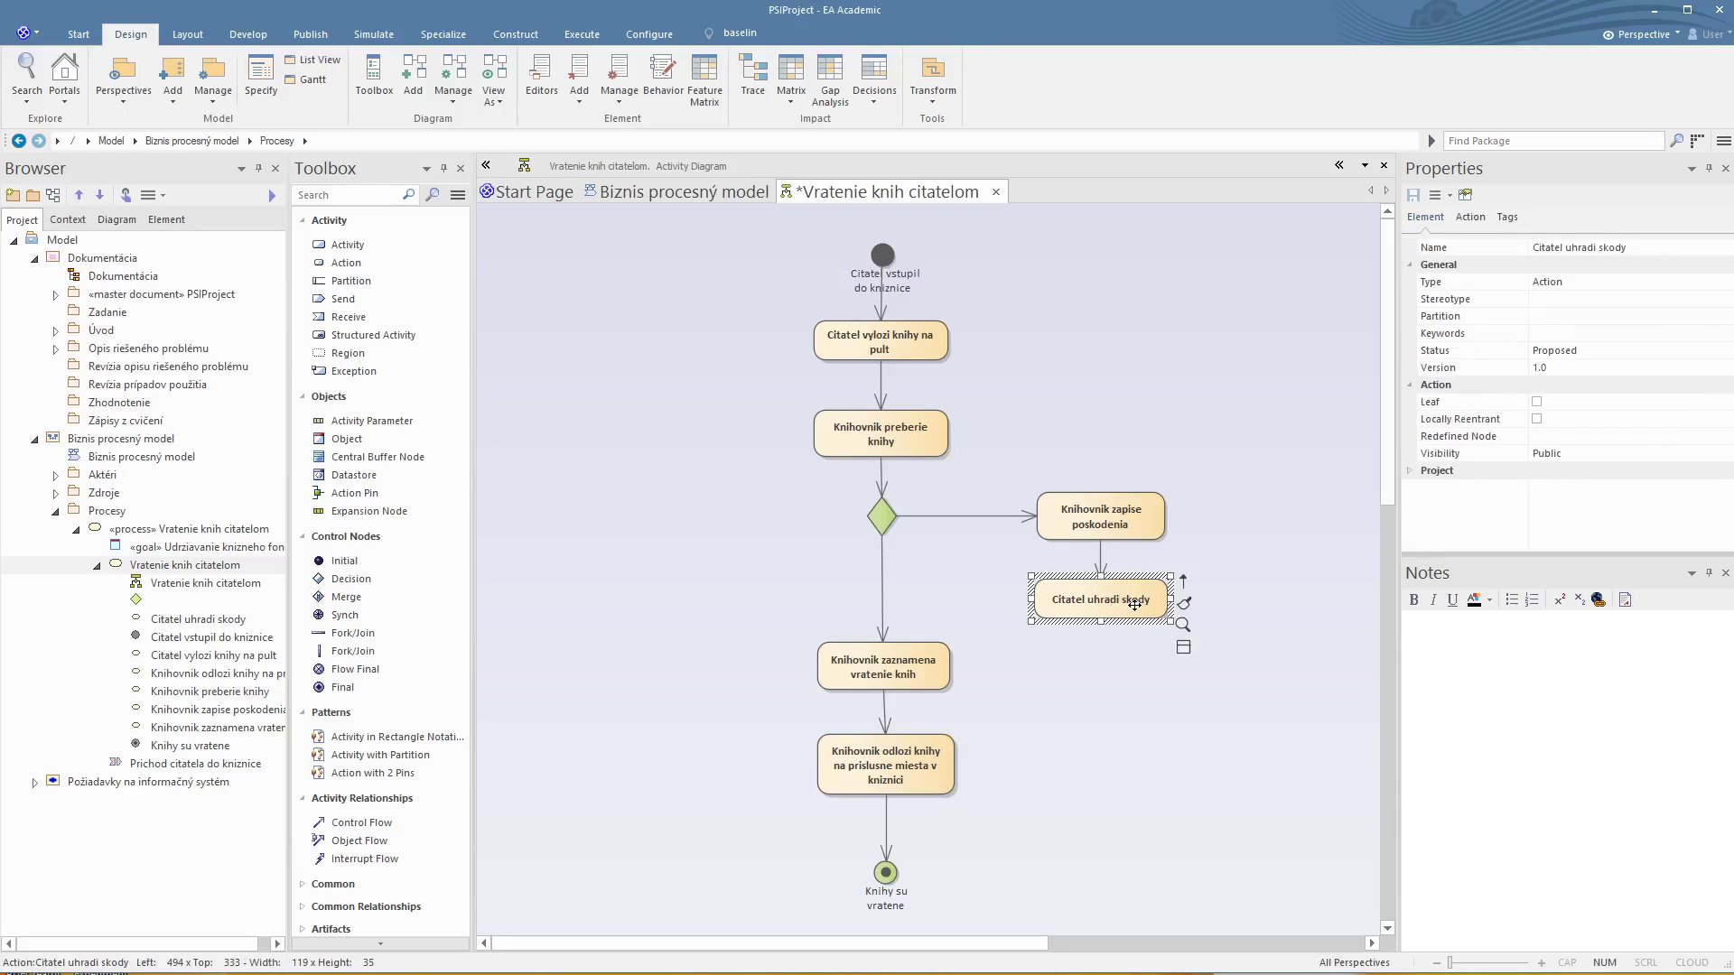
pyautogui.click(874, 680)
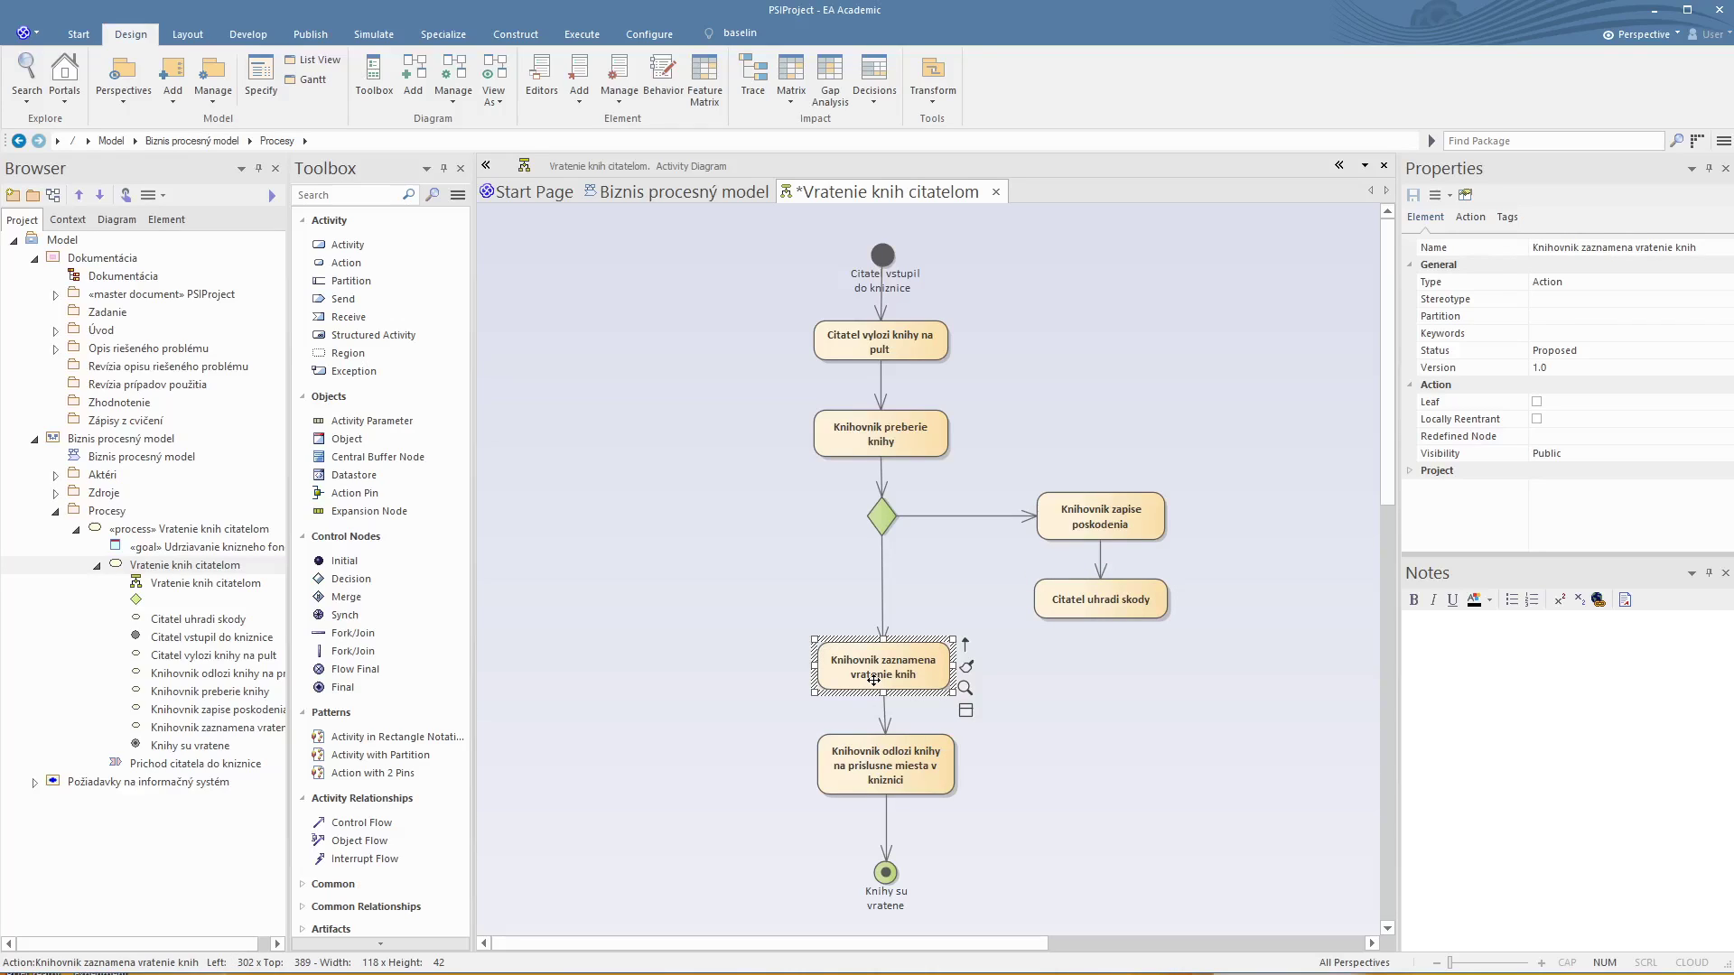
pyautogui.click(1065, 679)
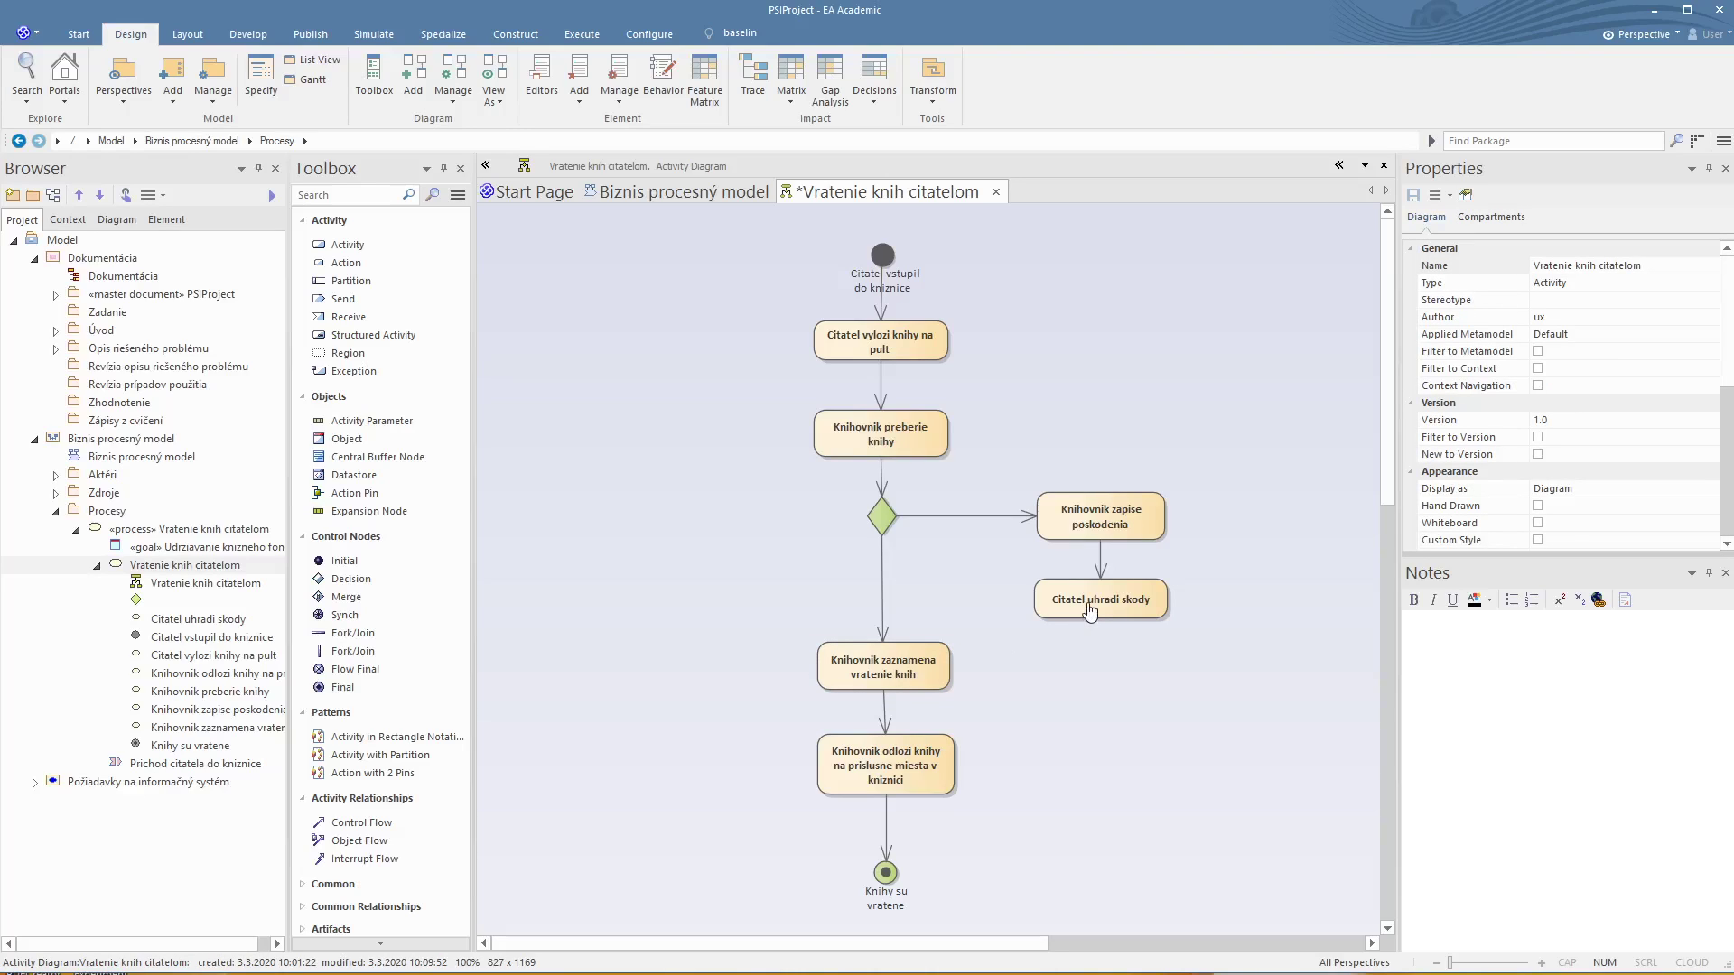
pyautogui.click(1125, 607)
pyautogui.moveTo(1186, 589); pyautogui.dragTo(906, 668)
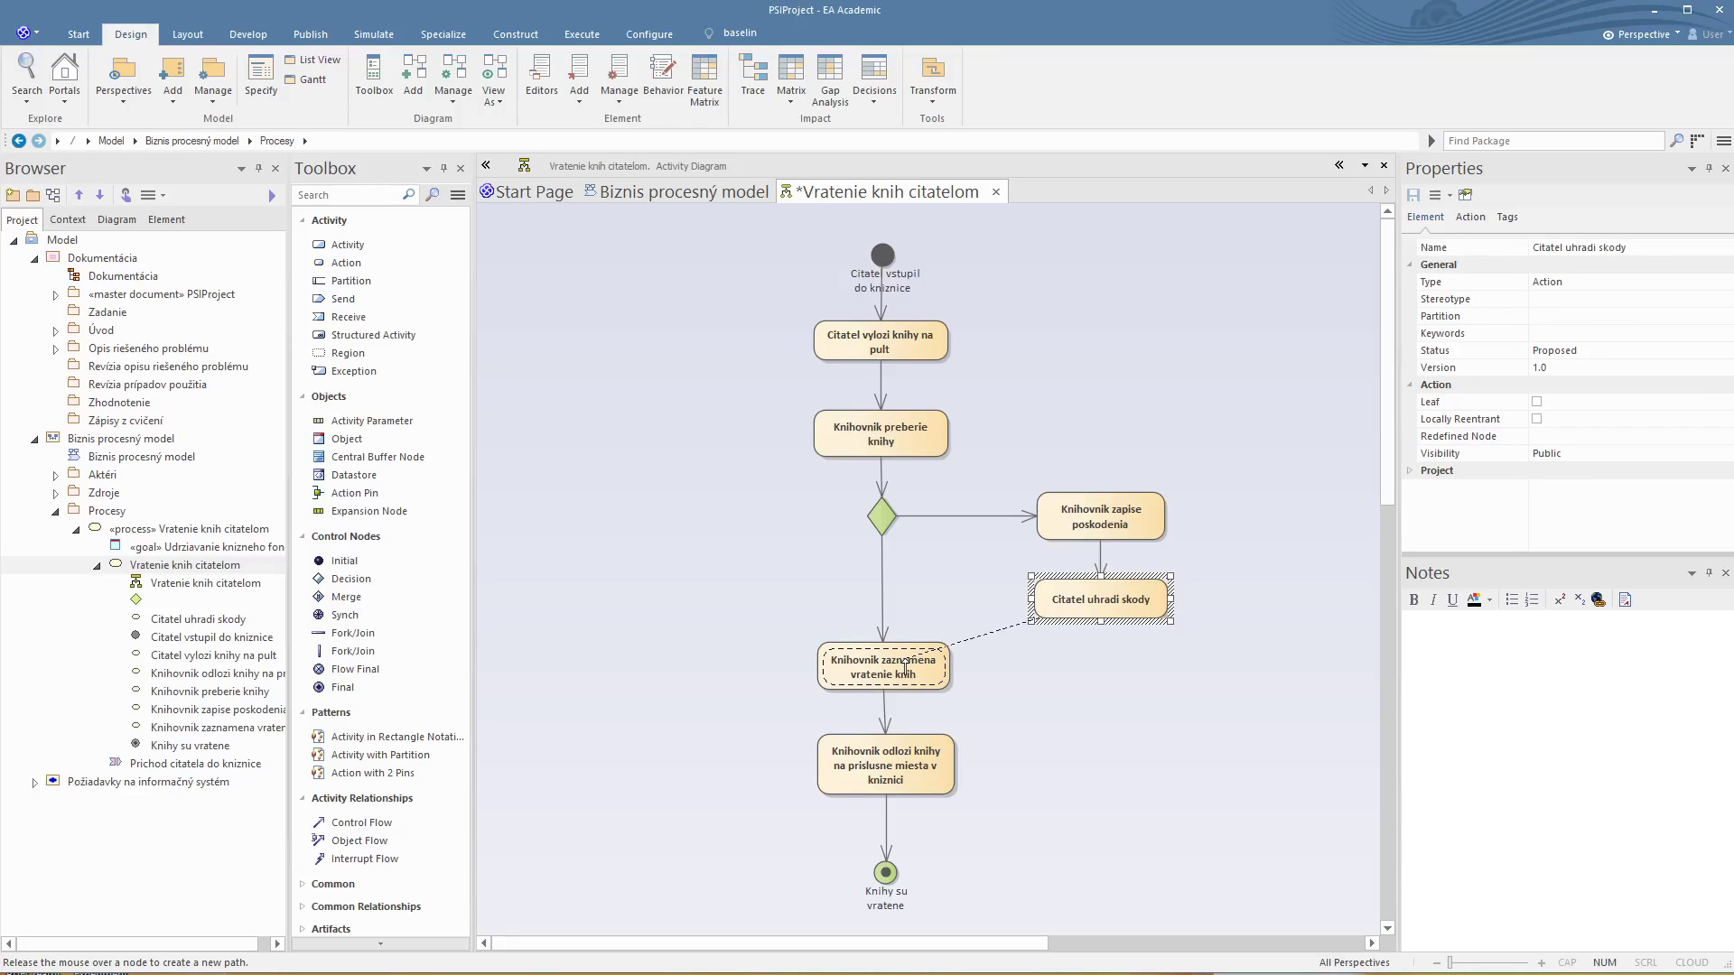
pyautogui.moveTo(906, 669); pyautogui.dragTo(1024, 658)
pyautogui.click(1009, 652)
pyautogui.click(883, 516)
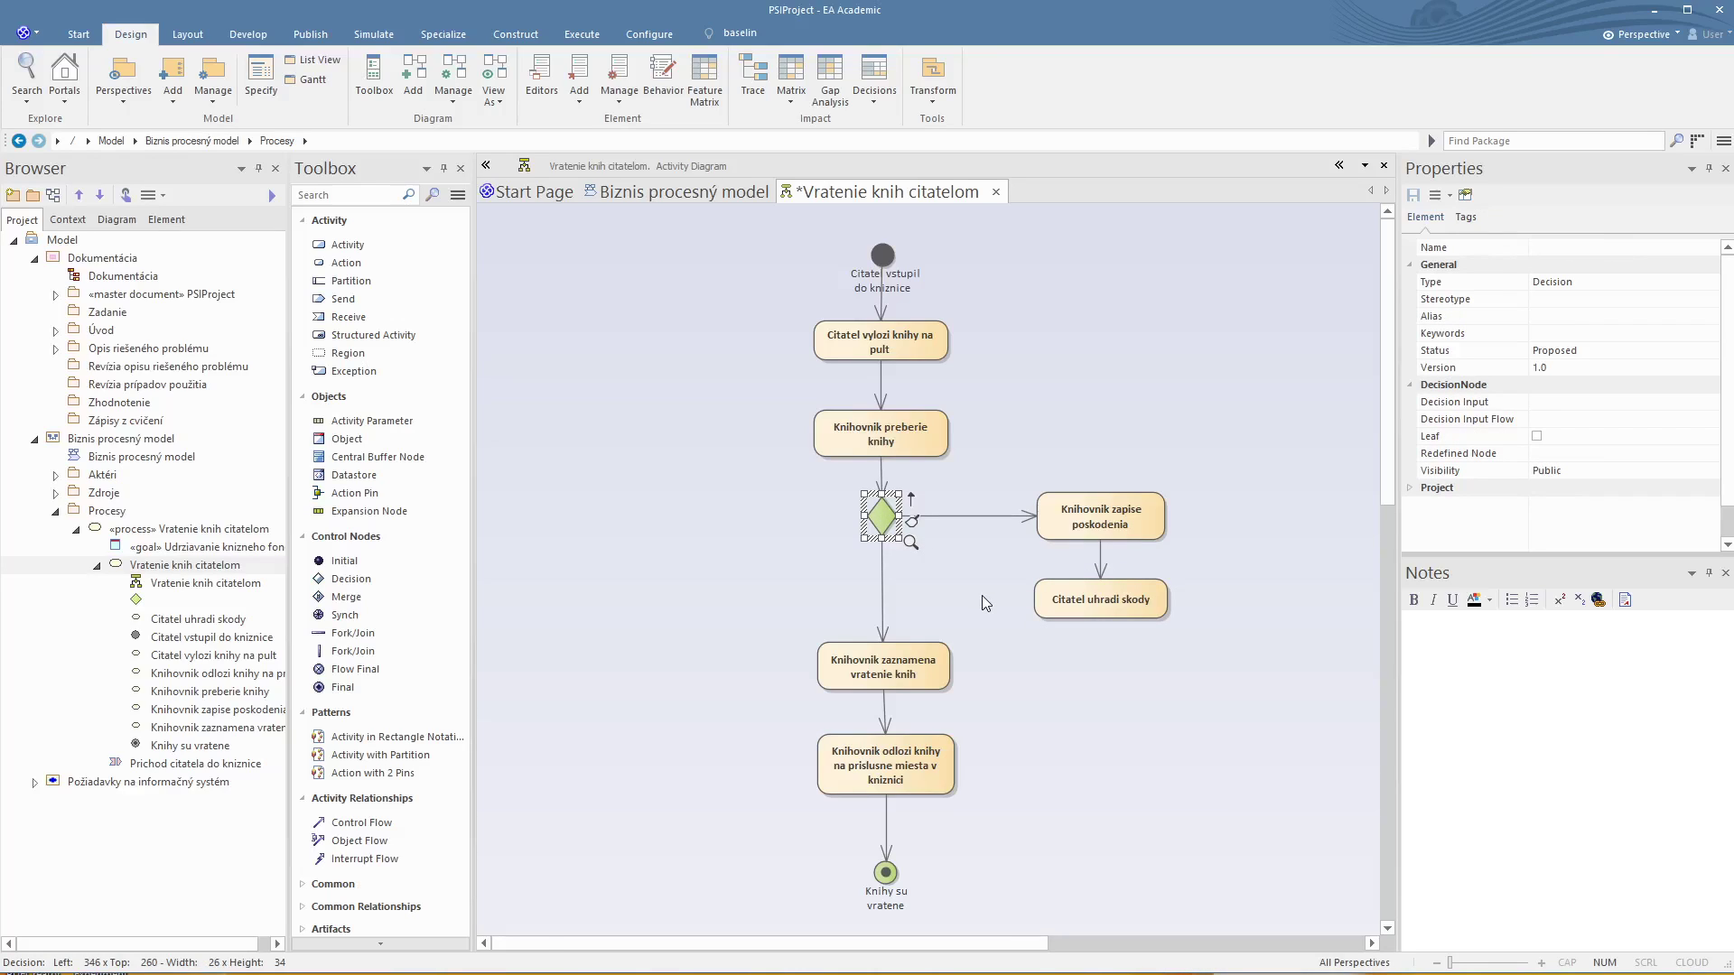
pyautogui.click(1027, 719)
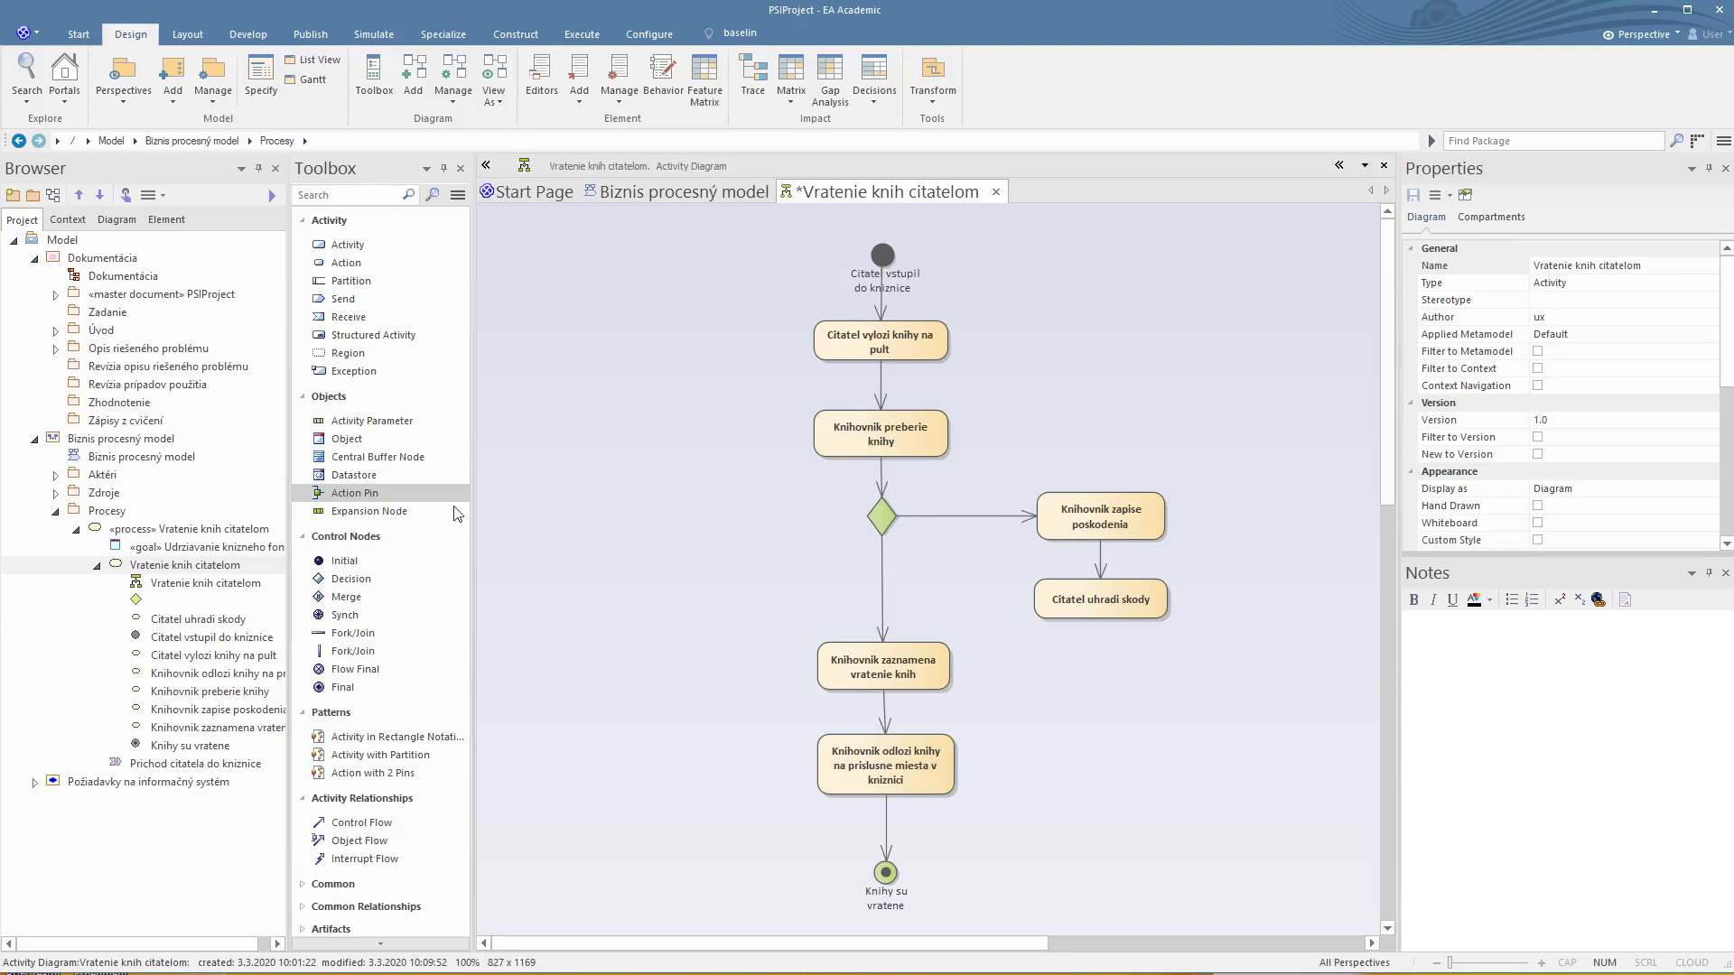
# Step: Add a Merge node below the decision node and redirect the control flow ending at "Knihovnik zaznamena vratenie knih" to it
pyautogui.click(346, 597)
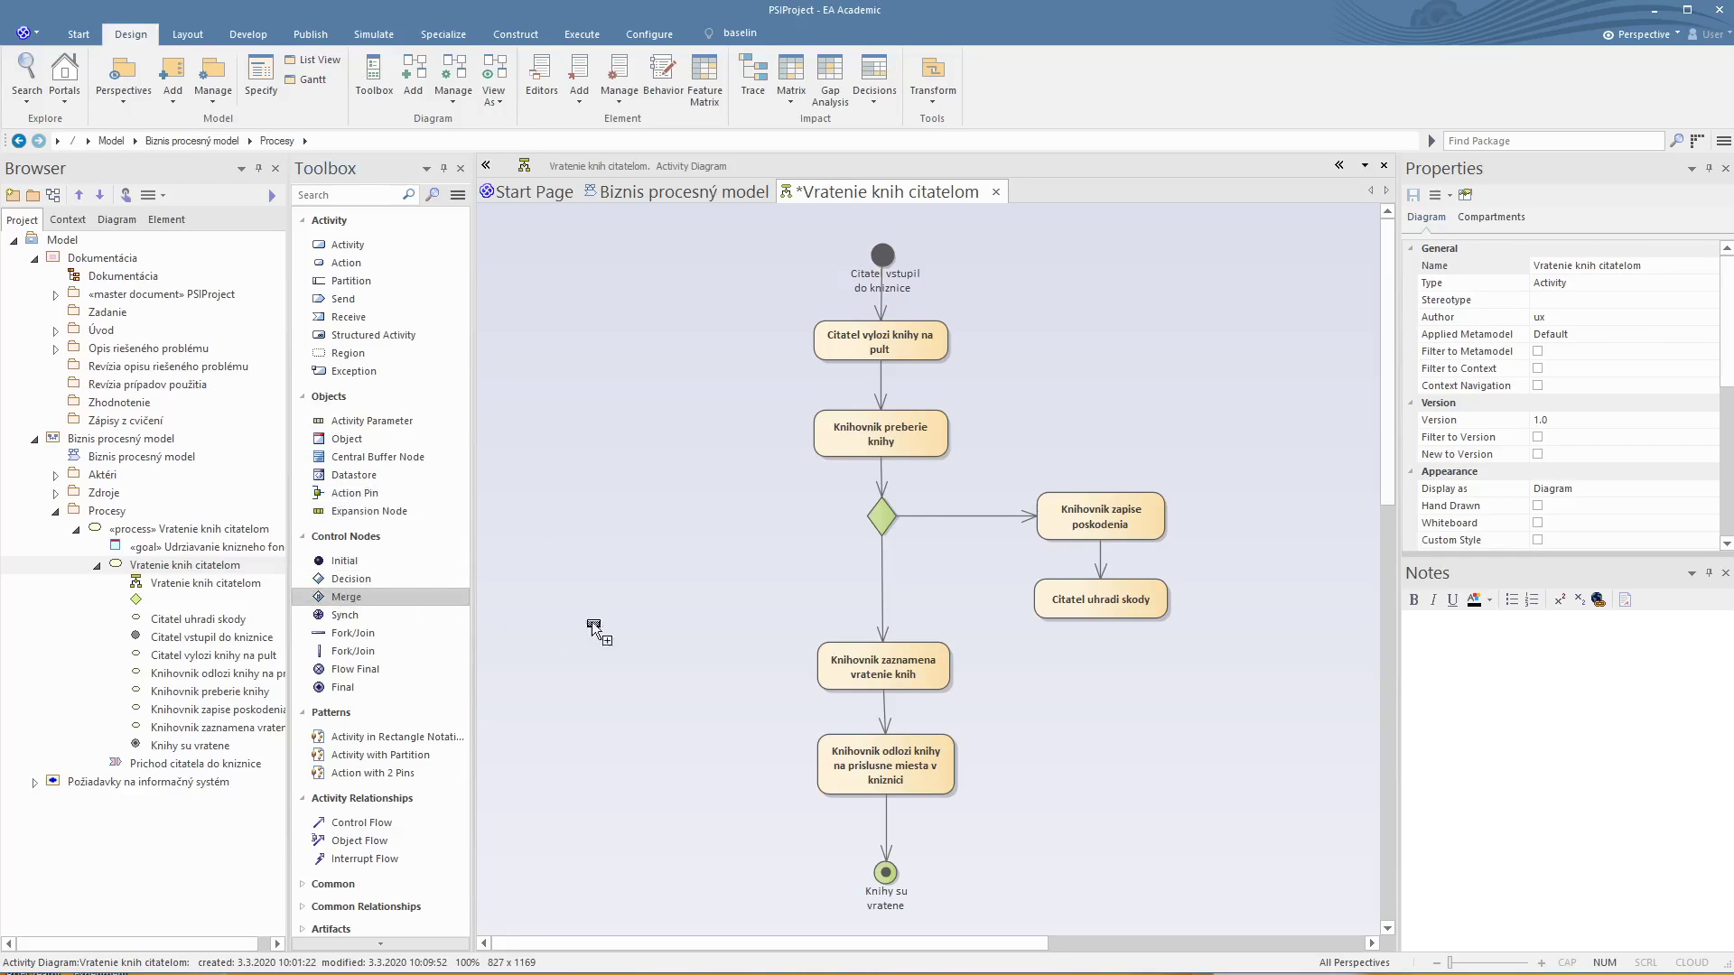
pyautogui.click(912, 579)
pyautogui.click(1015, 663)
pyautogui.click(882, 619)
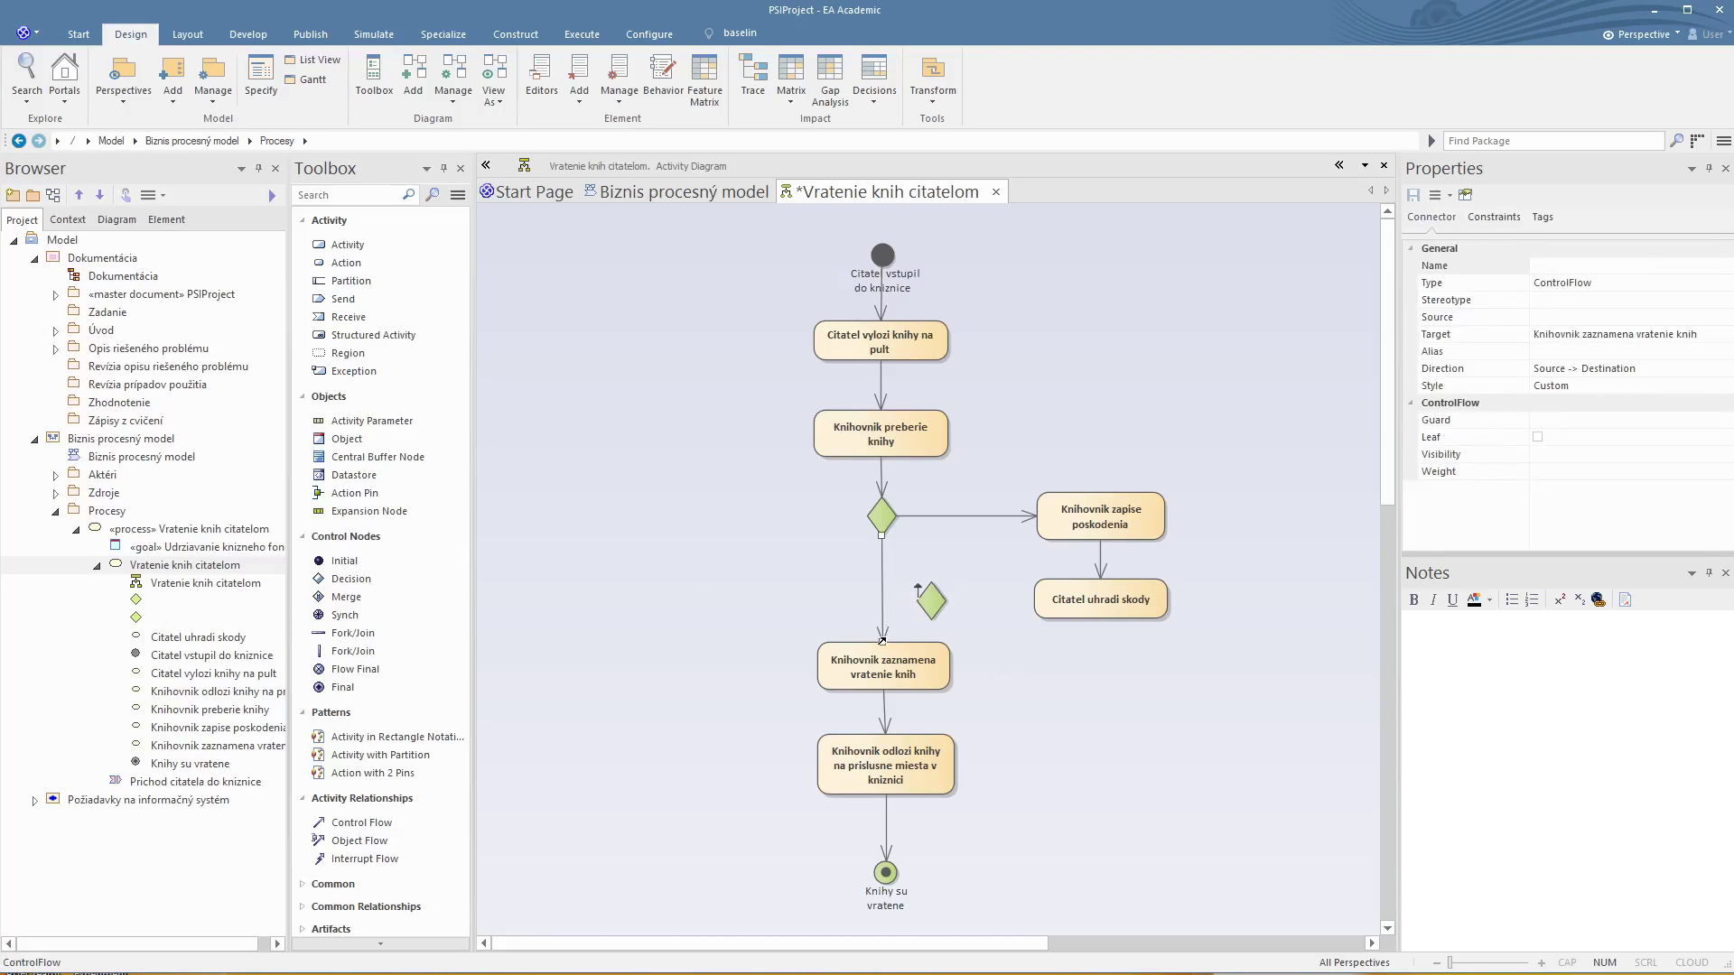
pyautogui.moveTo(881, 639); pyautogui.dragTo(882, 600)
# Step: Draw a control flow from "Citatel uhradi skody" to the Merge node
pyautogui.click(1134, 602)
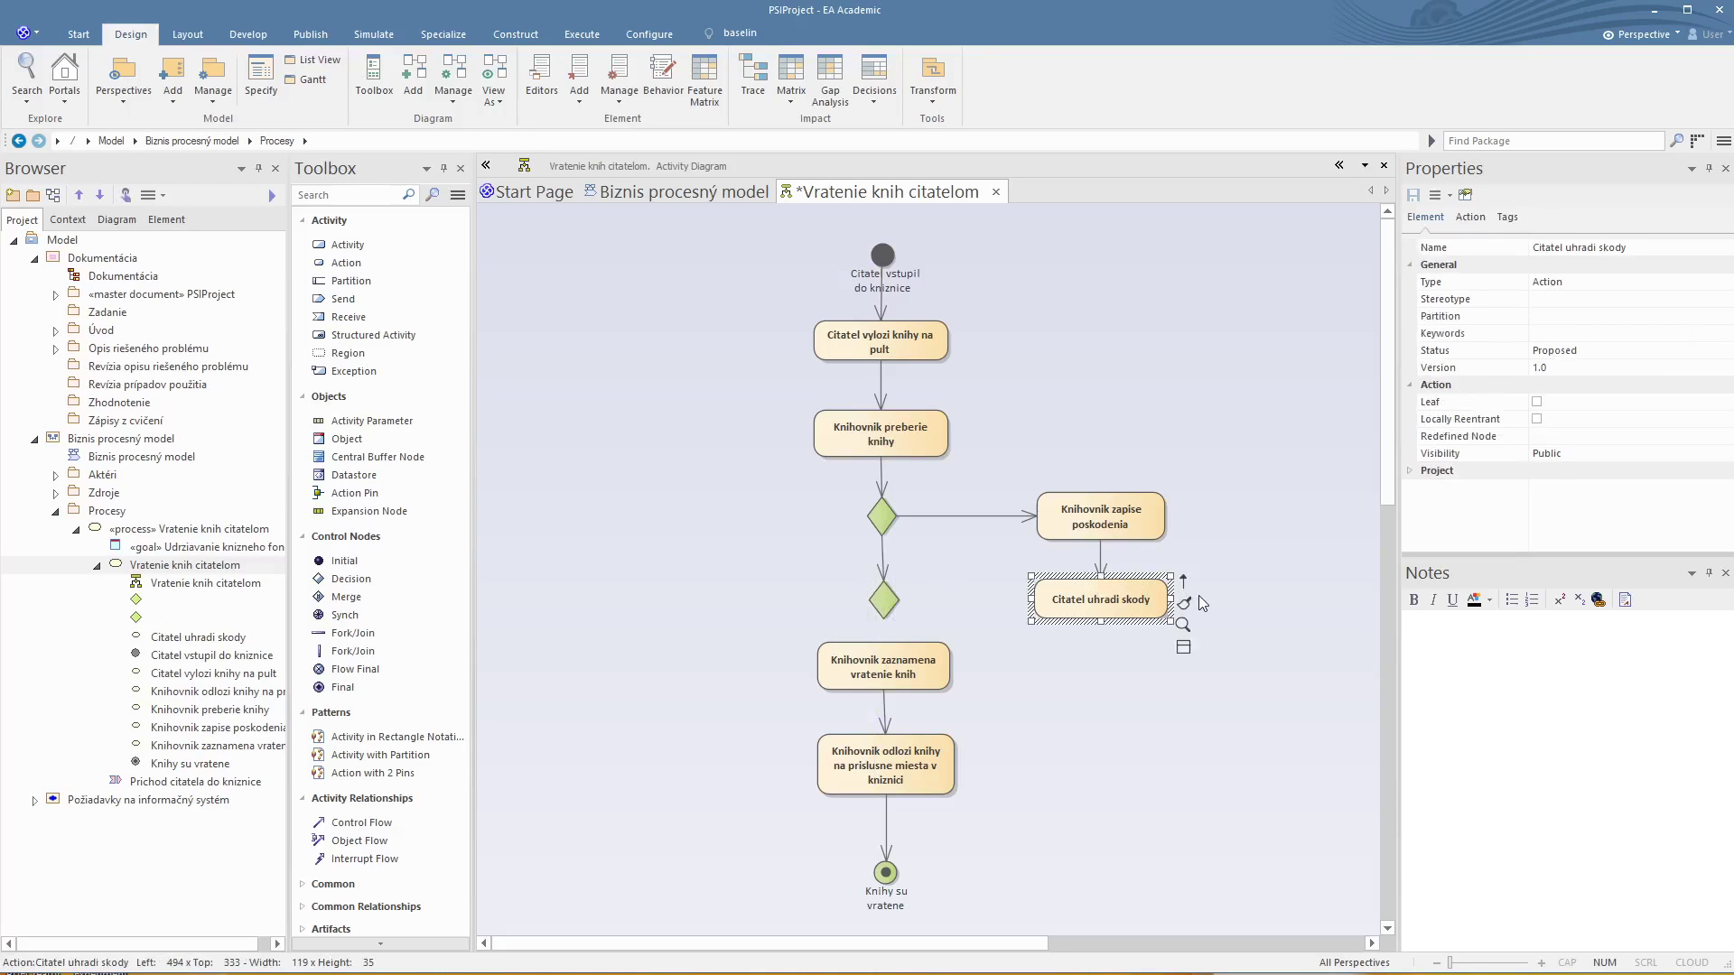
pyautogui.moveTo(1184, 587); pyautogui.dragTo(885, 603)
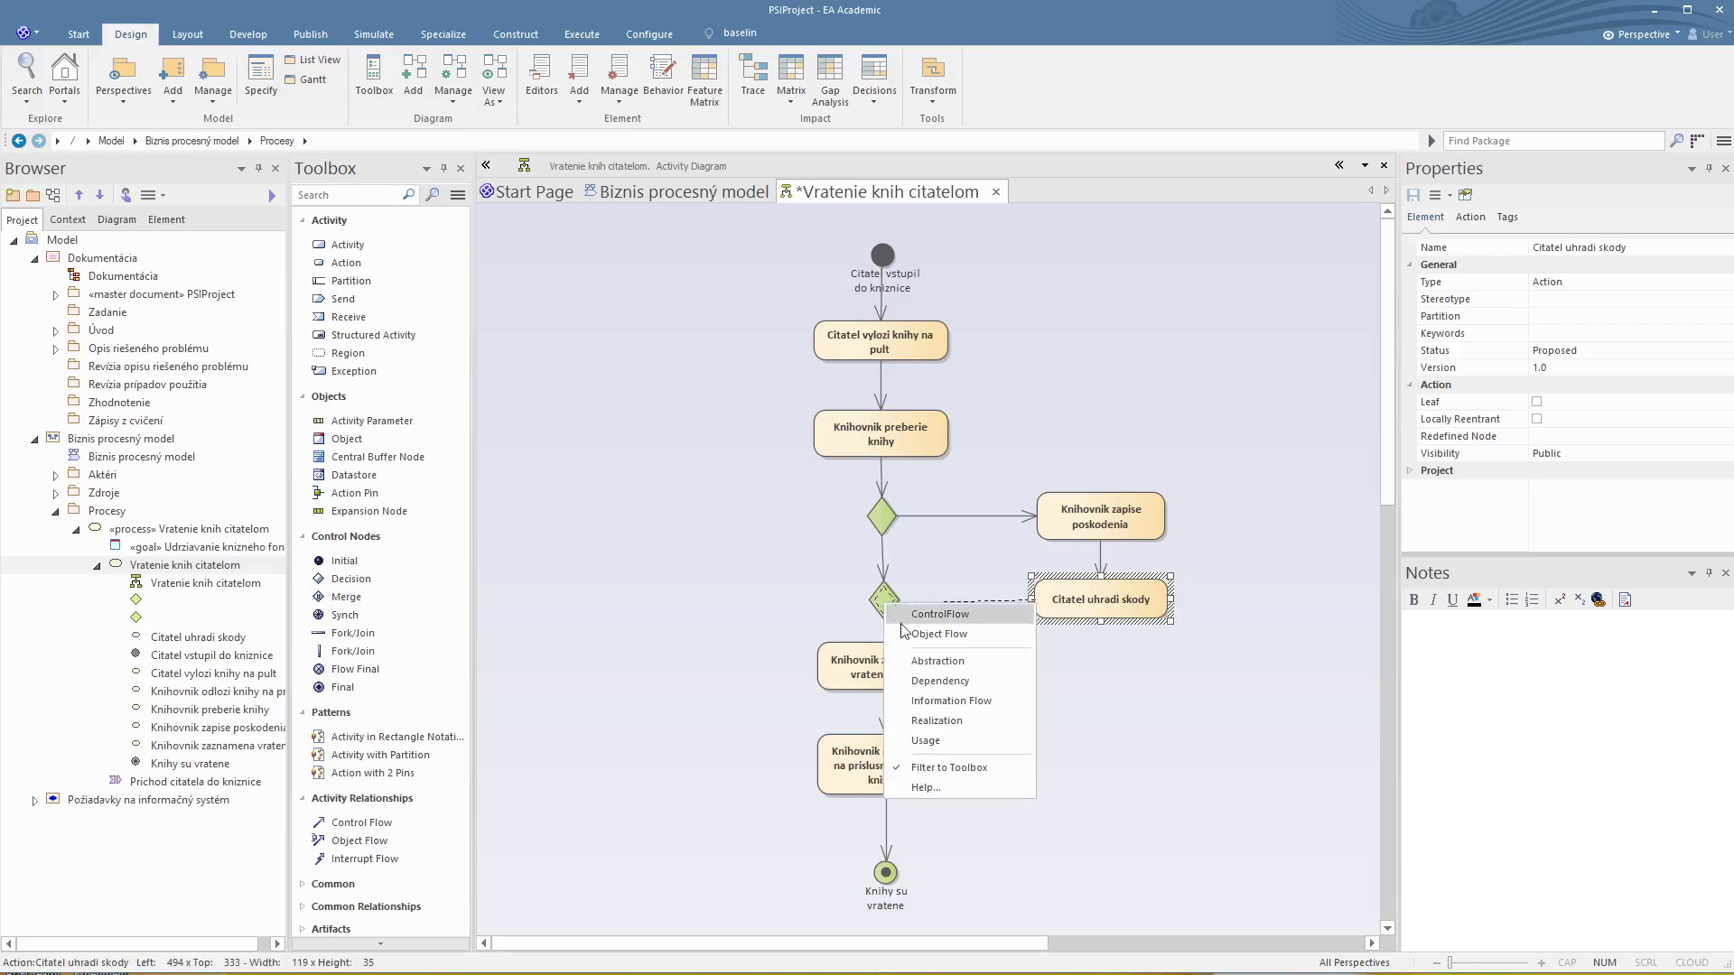
pyautogui.click(957, 614)
# Step: Draw a control flow from the Merge node to "Knihovnik zaznamena vratenie knih"
pyautogui.click(883, 602)
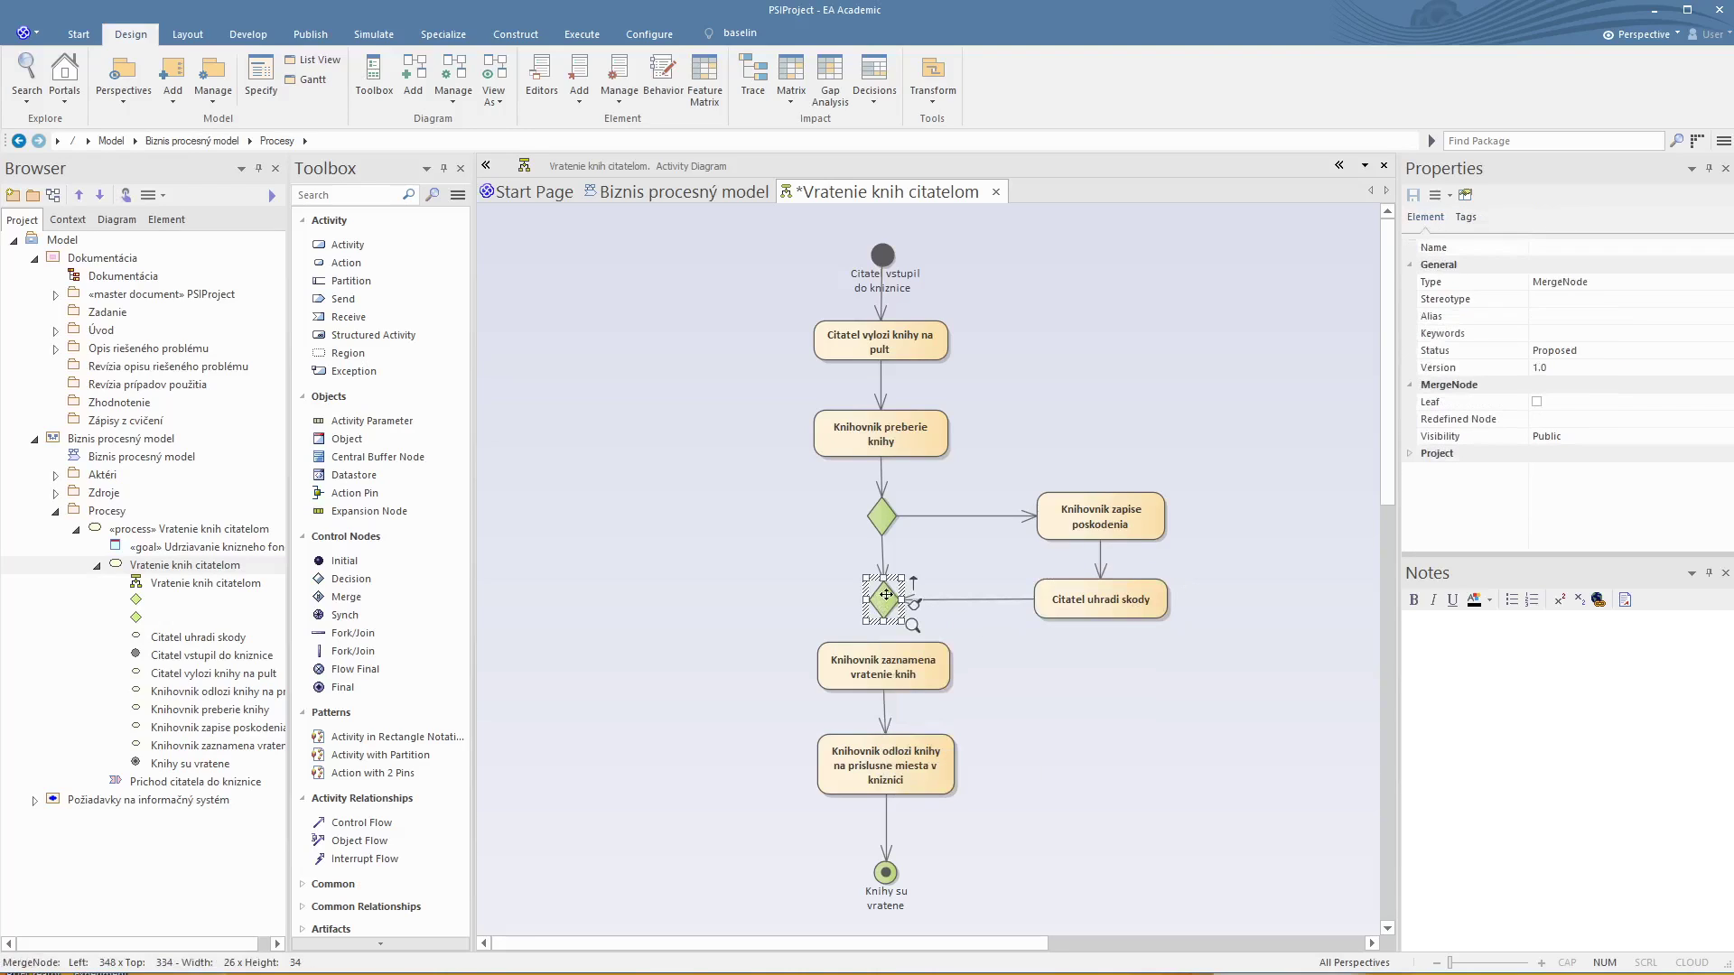
pyautogui.moveTo(917, 587); pyautogui.dragTo(878, 669)
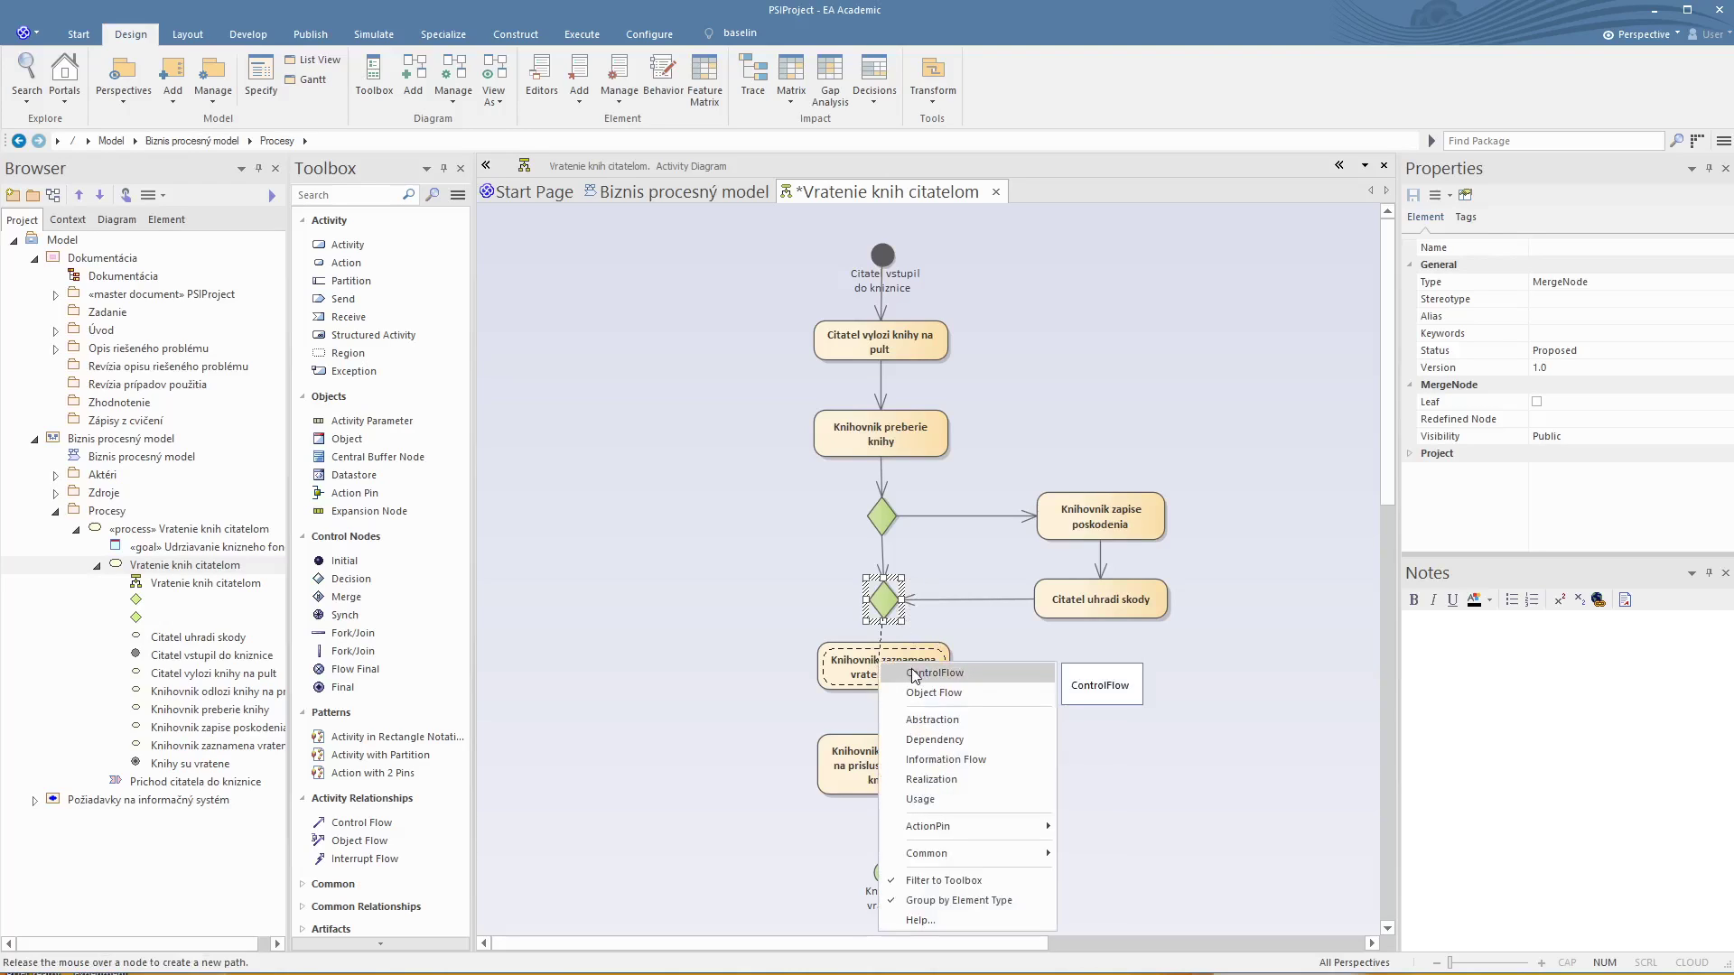
pyautogui.click(912, 670)
pyautogui.click(1051, 742)
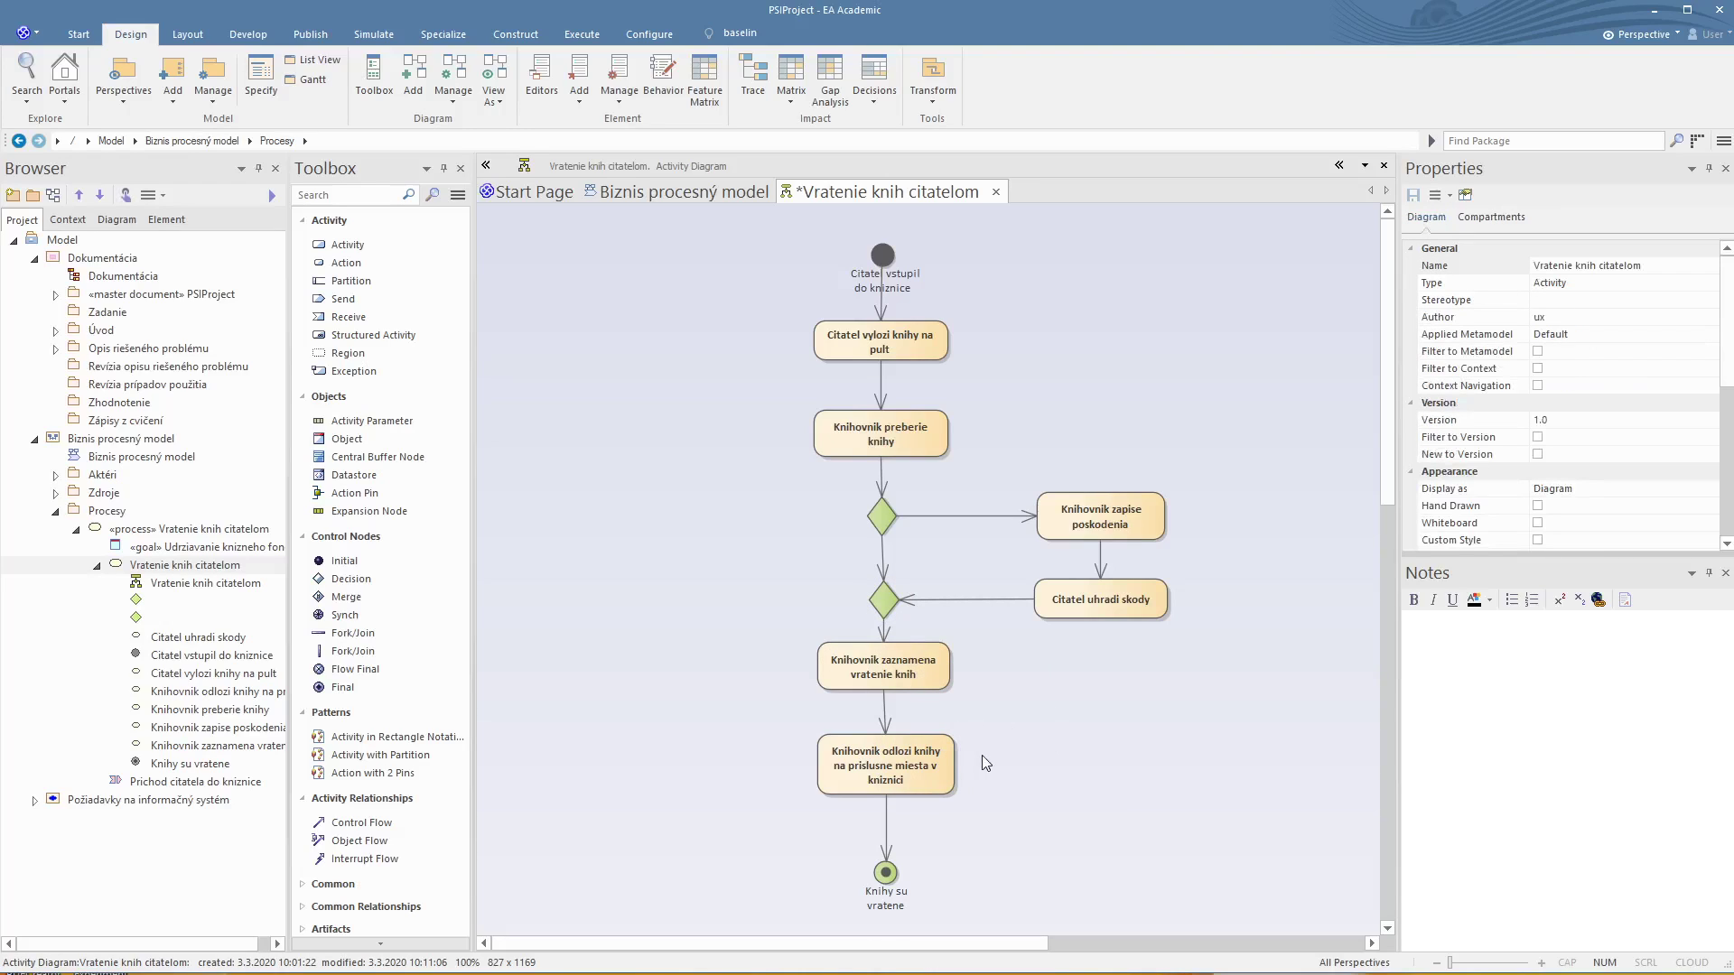
pyautogui.click(878, 514)
pyautogui.click(892, 607)
pyautogui.click(1076, 727)
pyautogui.click(882, 518)
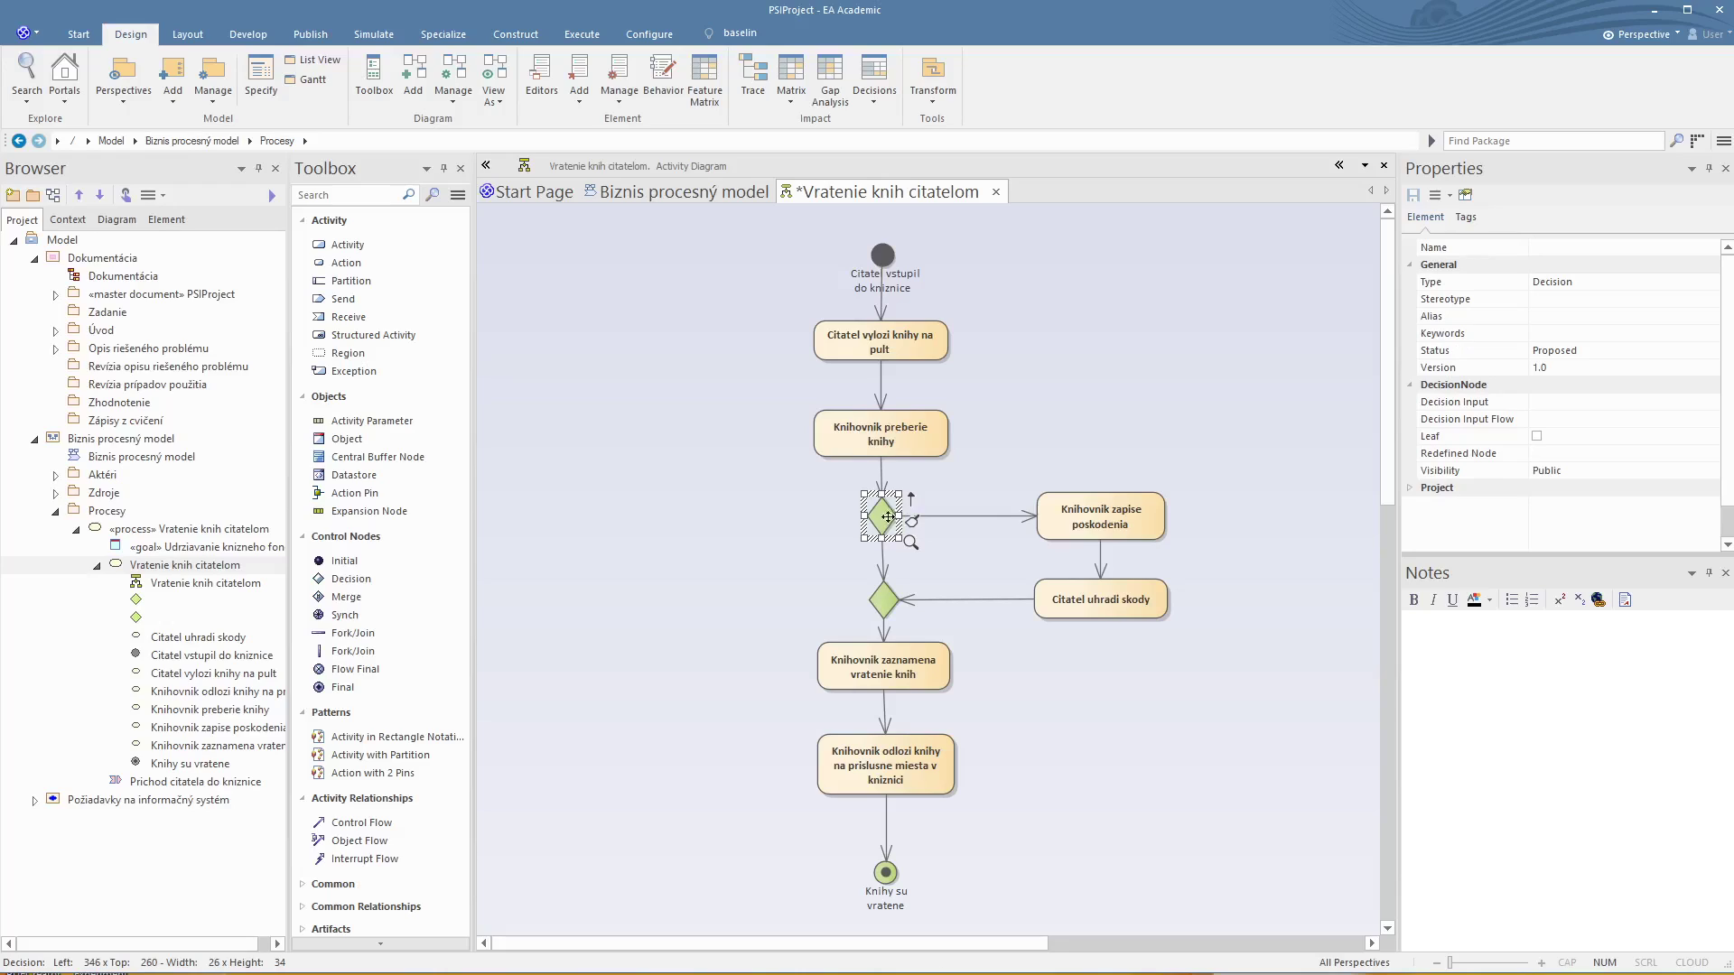
pyautogui.click(972, 560)
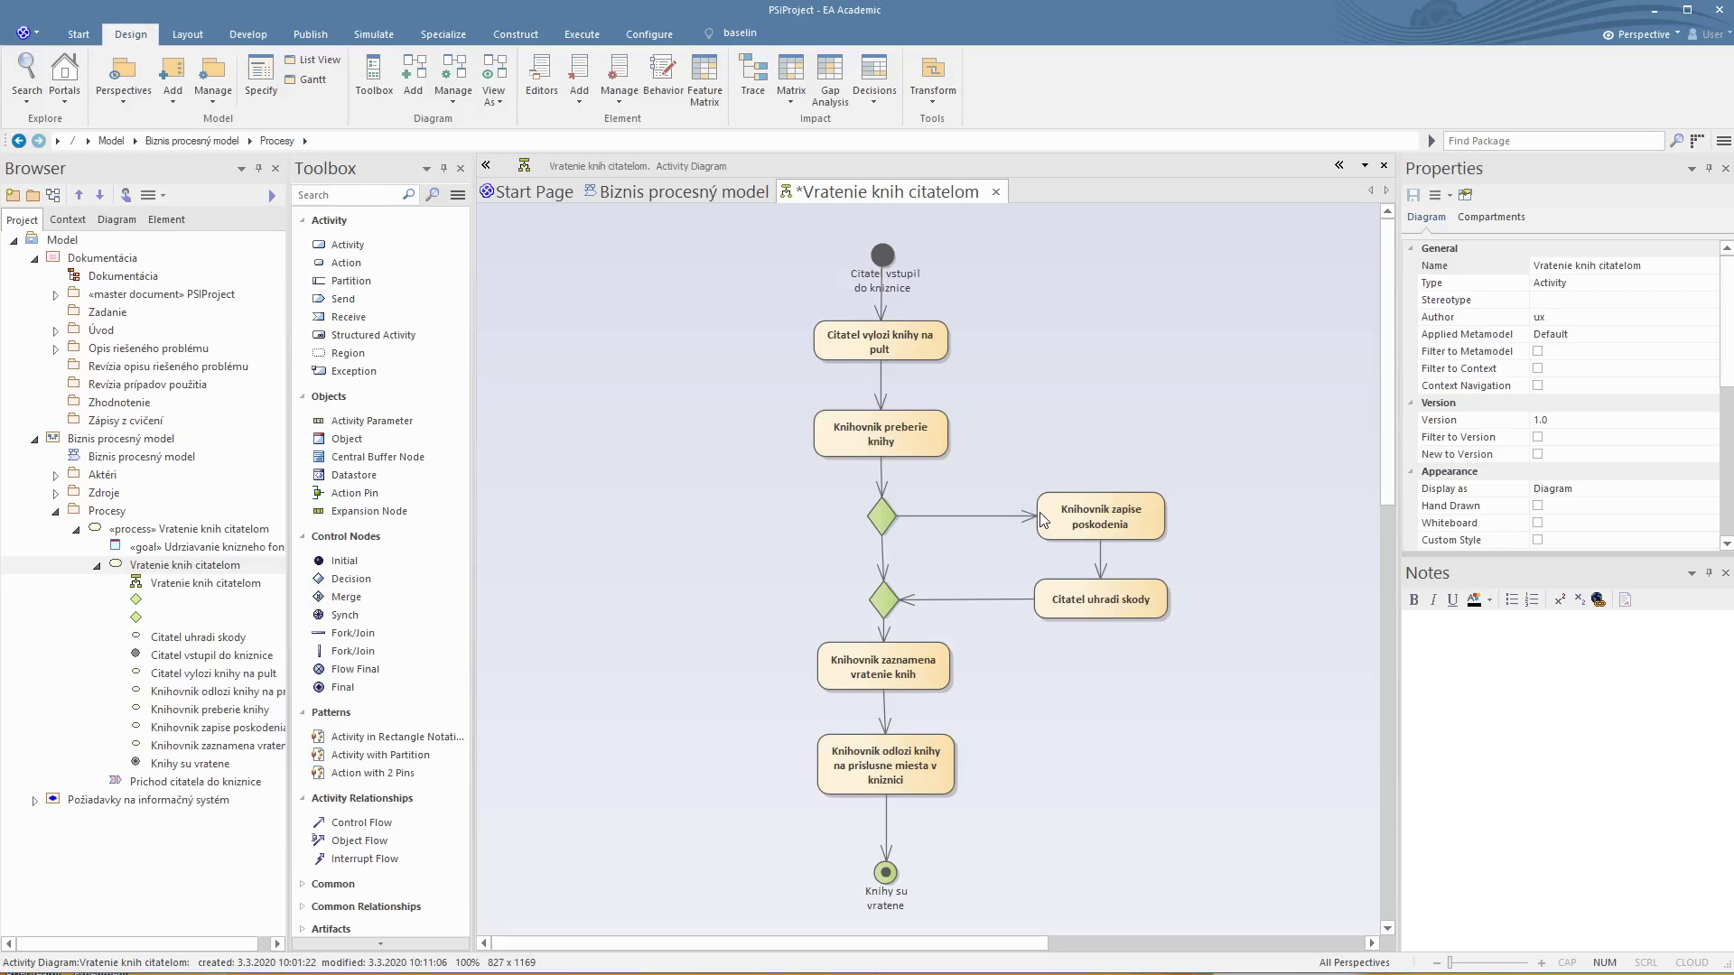
# Step: Set the guard of the control flow from the decision node to "Knihovnik zapise poskodenia" to "niektore knihy su poskodene"
pyautogui.click(945, 517)
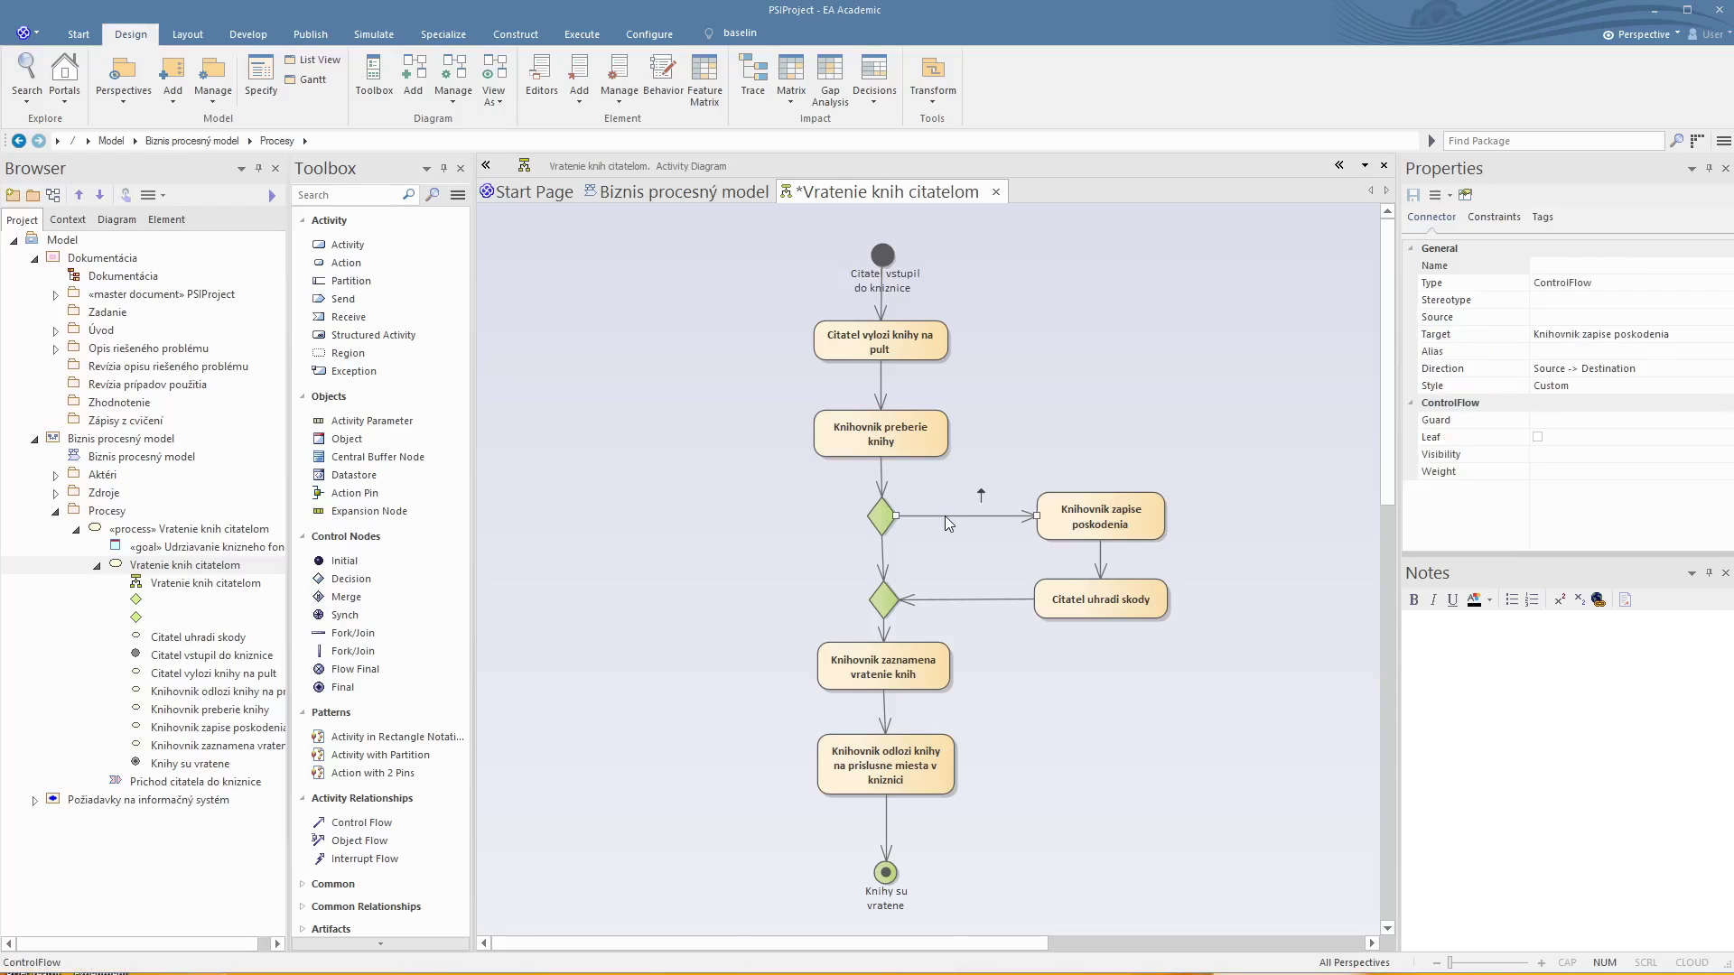
pyautogui.doubleClick(946, 517)
pyautogui.moveTo(782, 321); pyautogui.dragTo(785, 322)
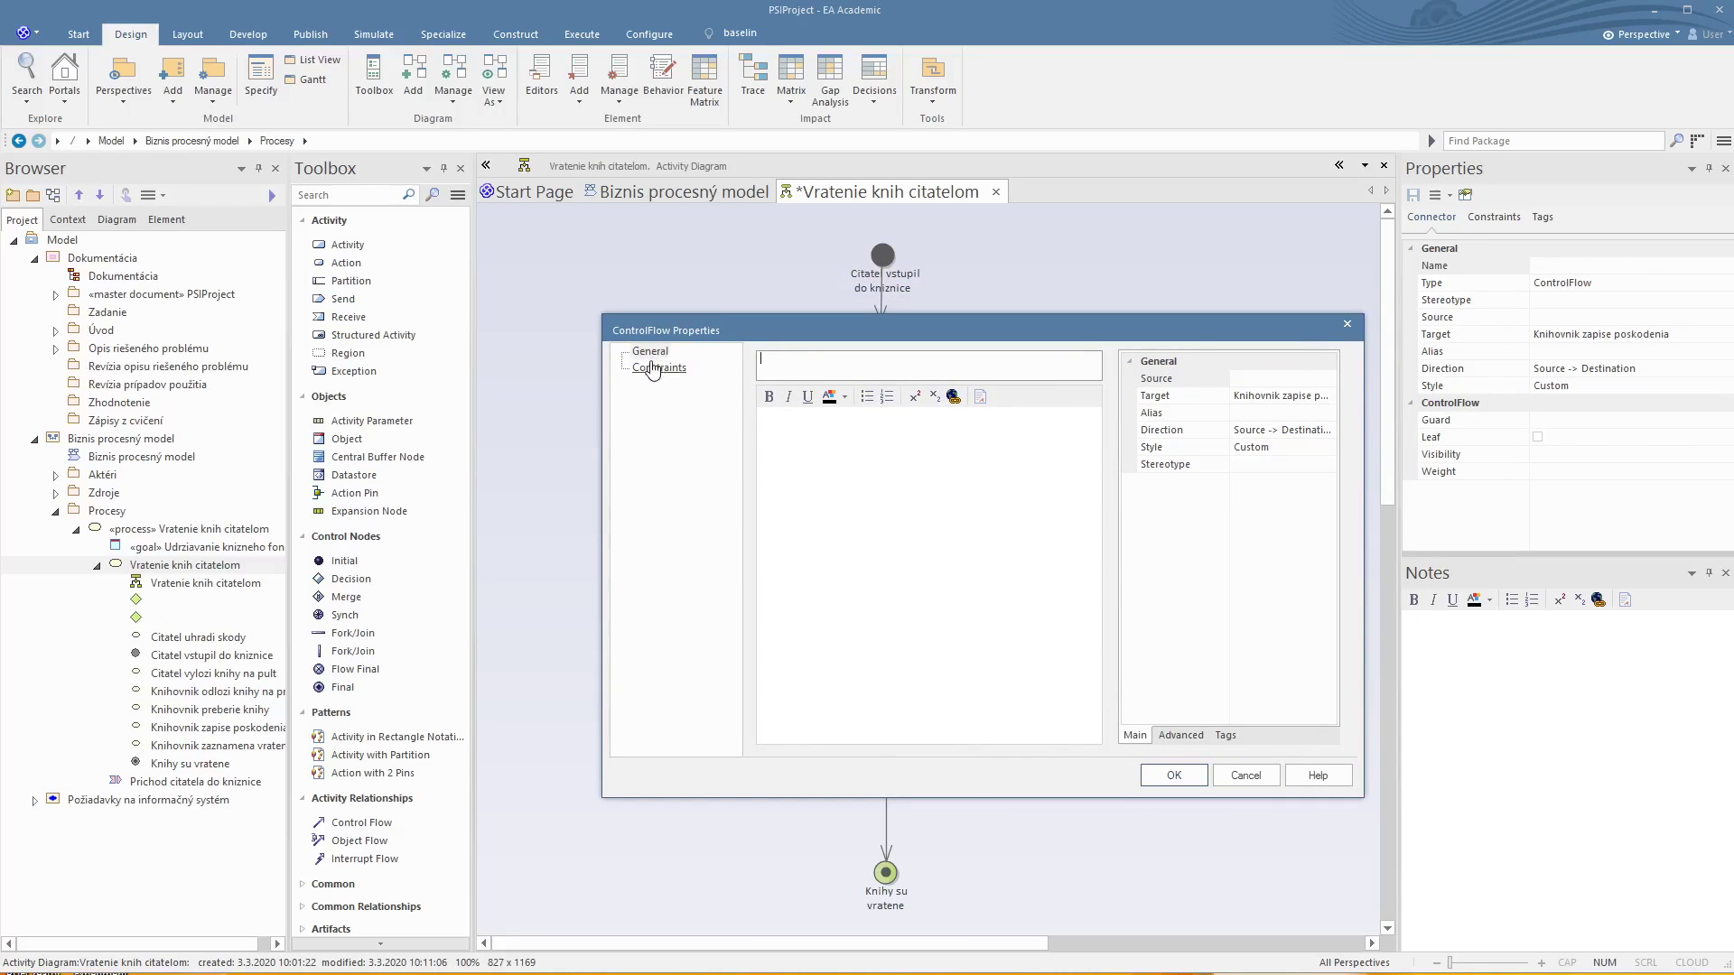
pyautogui.click(653, 369)
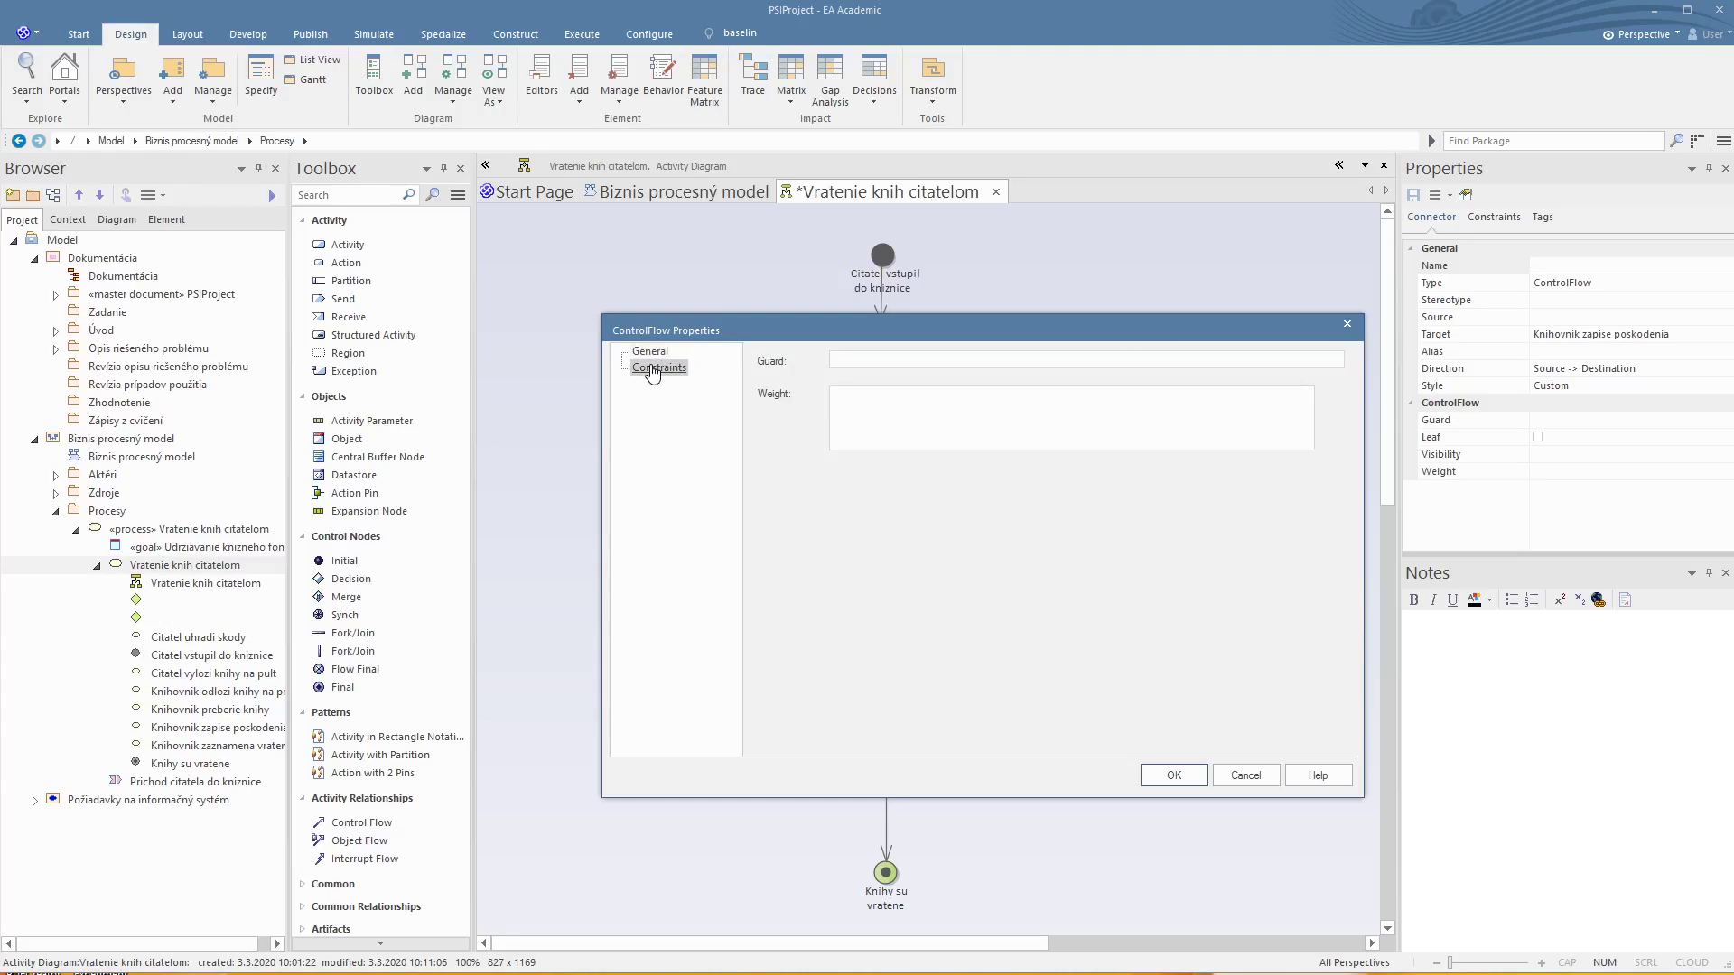
pyautogui.click(890, 358)
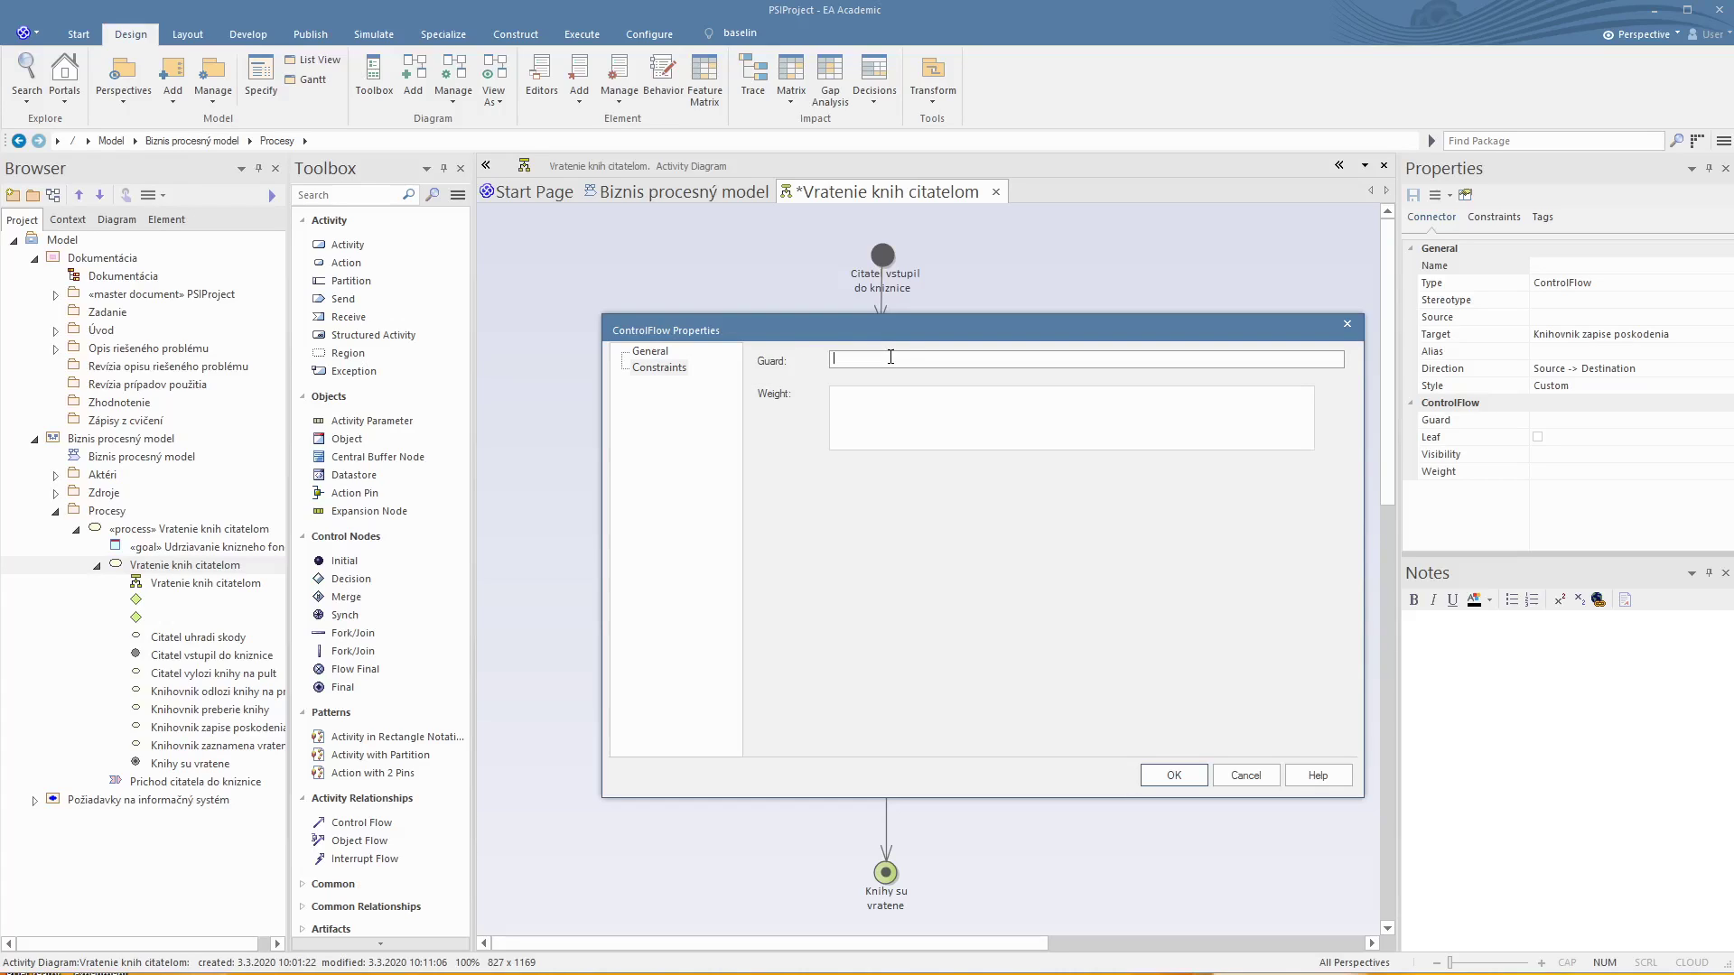
pyautogui.write('niektore knihy su poskodene')
pyautogui.click(1163, 779)
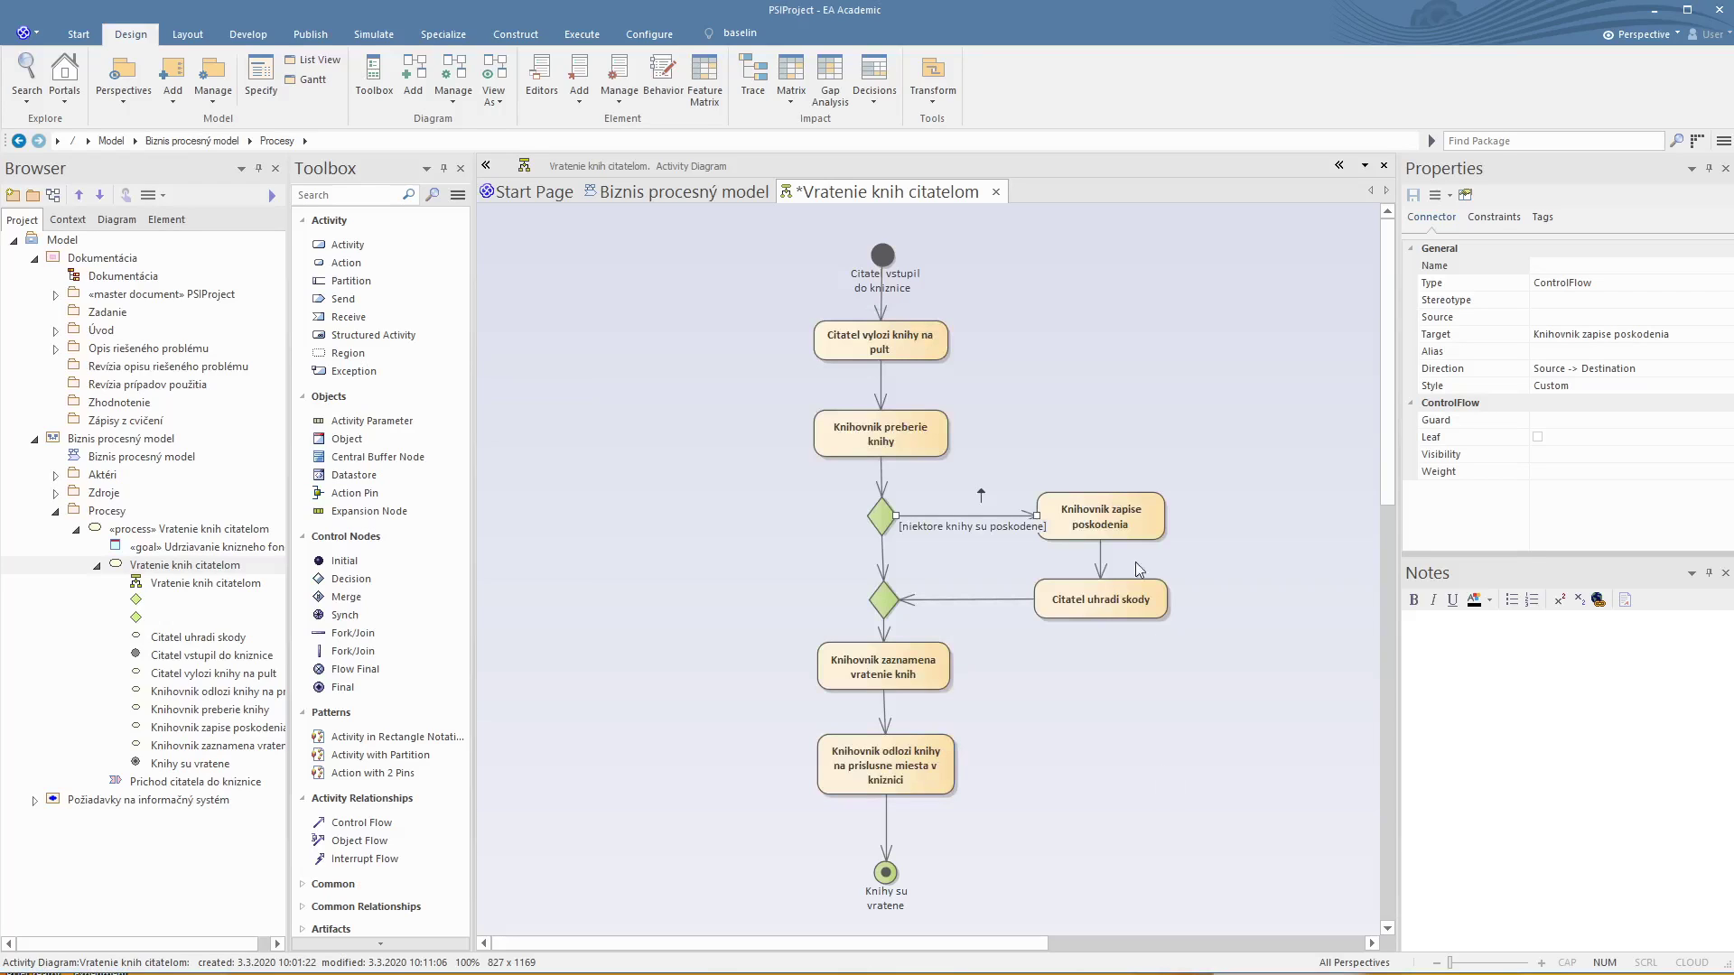
# Step: Move "Knihovnik zapise poskodenia" and "Citatel uhradi skody" farther from the decision and Merge nodes to make room for the guard label
pyautogui.click(1108, 511)
pyautogui.moveTo(1108, 511); pyautogui.dragTo(1146, 513)
pyautogui.click(1118, 597)
pyautogui.moveTo(1118, 596); pyautogui.dragTo(1154, 598)
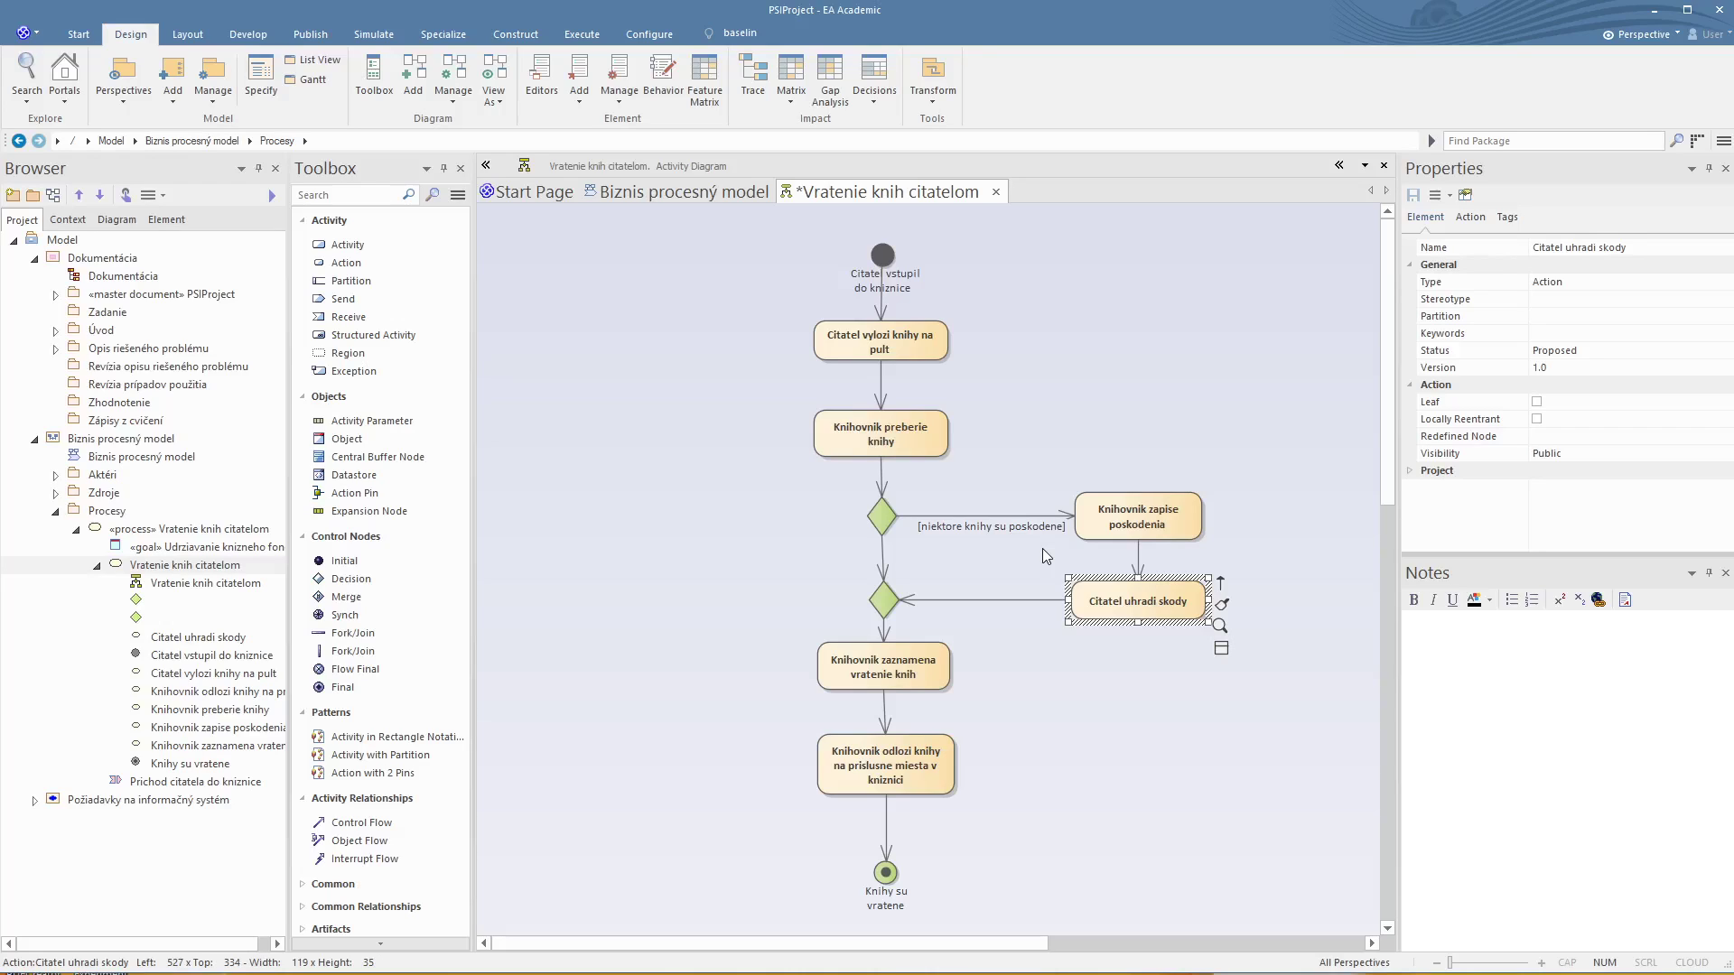
pyautogui.doubleClick(1043, 523)
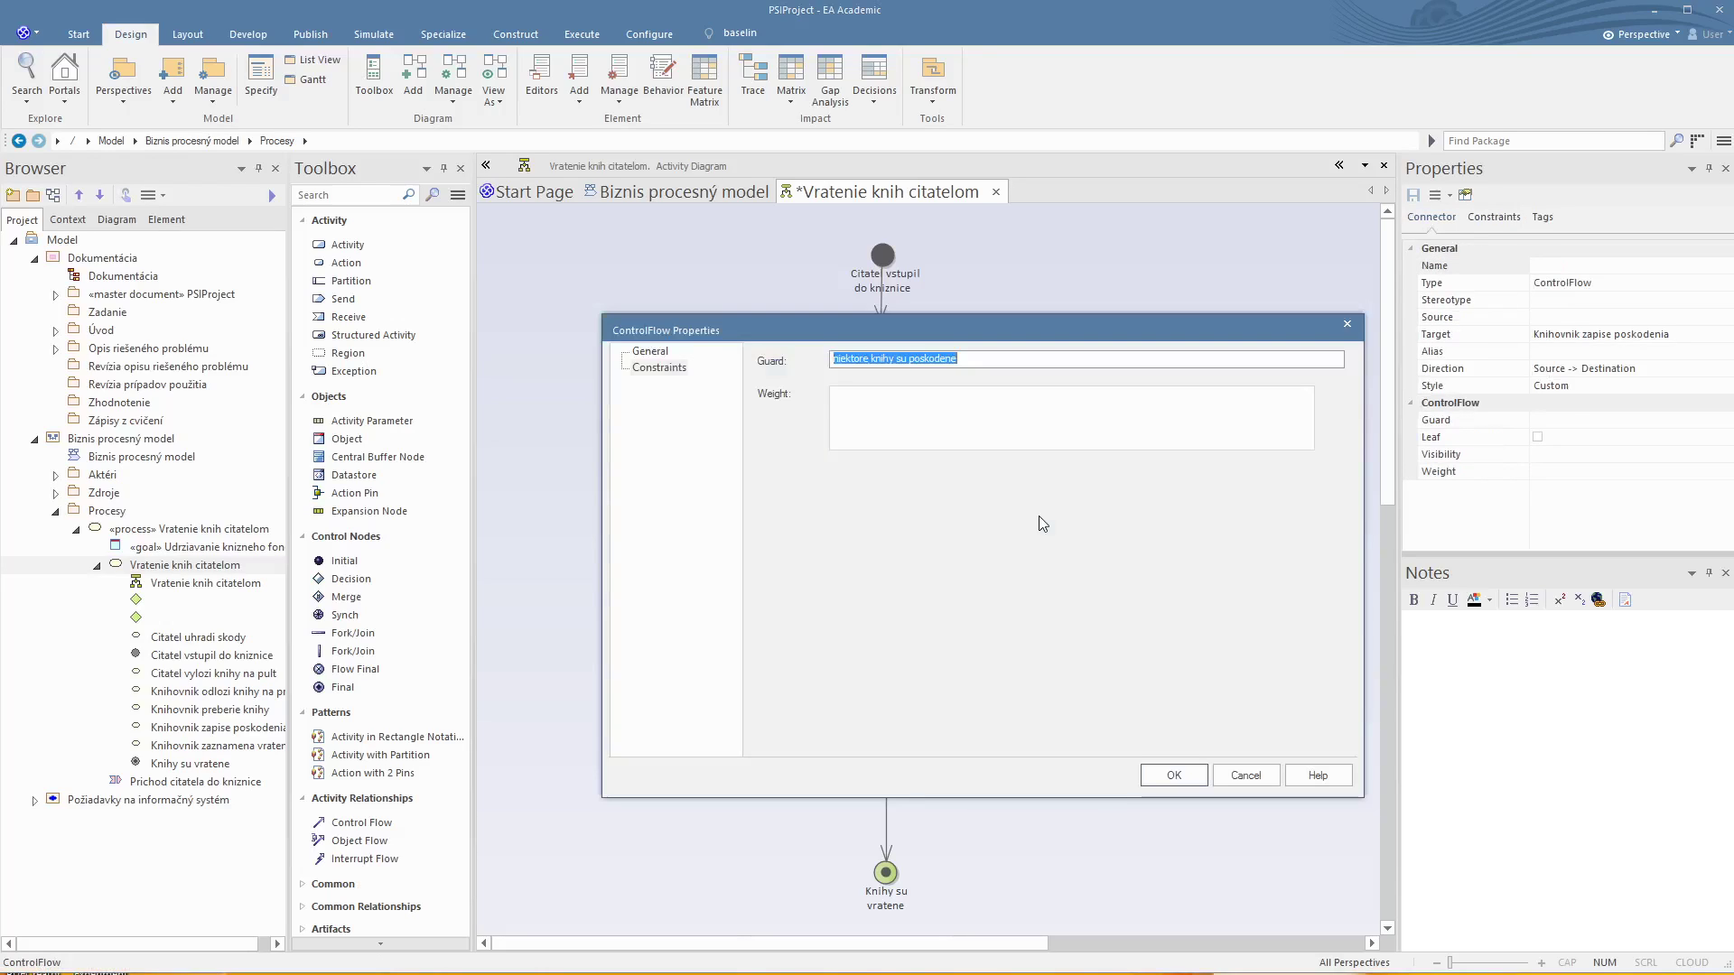
pyautogui.click(1346, 323)
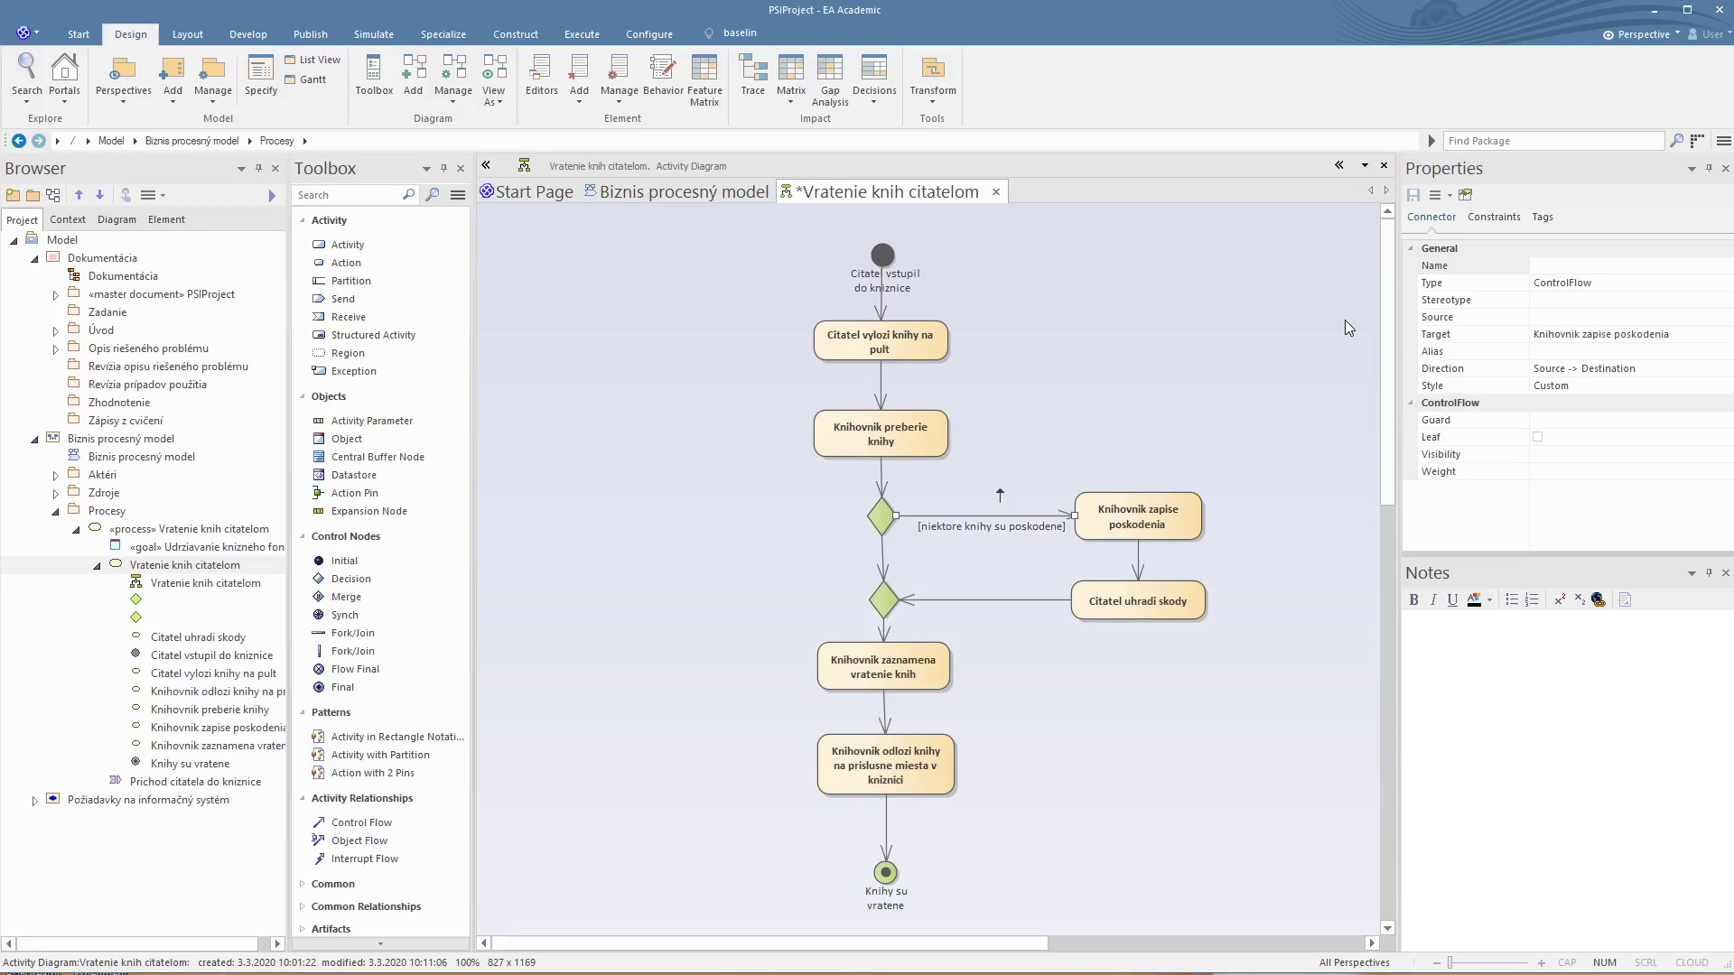
# Step: Set the guard of the control flow between the decision and Merge nodes to "ziadne knihy nie su poskodene" and shift its label slightly up
pyautogui.doubleClick(883, 561)
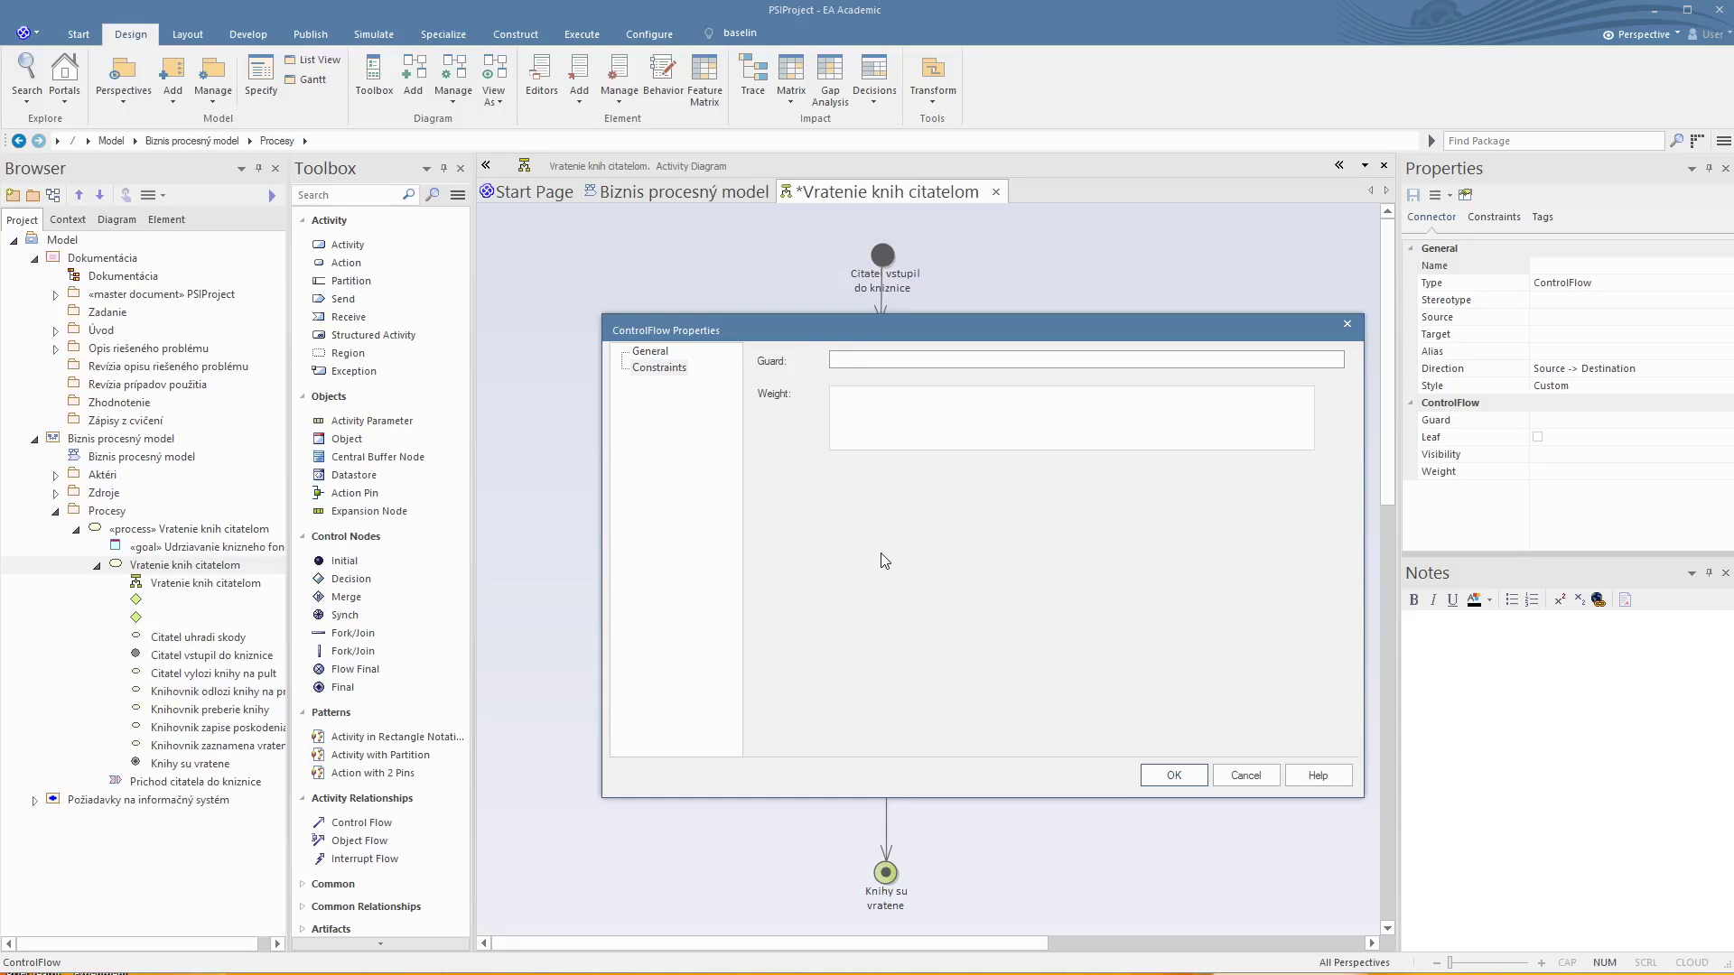
pyautogui.write('zniadne')
pyautogui.press('BackSpace')
pyautogui.press('BackSpace')
pyautogui.press('BackSpace')
pyautogui.press('BackSpace')
pyautogui.press('BackSpace')
pyautogui.press('BackSpace')
pyautogui.write('iadne knihy nie su poskodene')
pyautogui.press('Return')
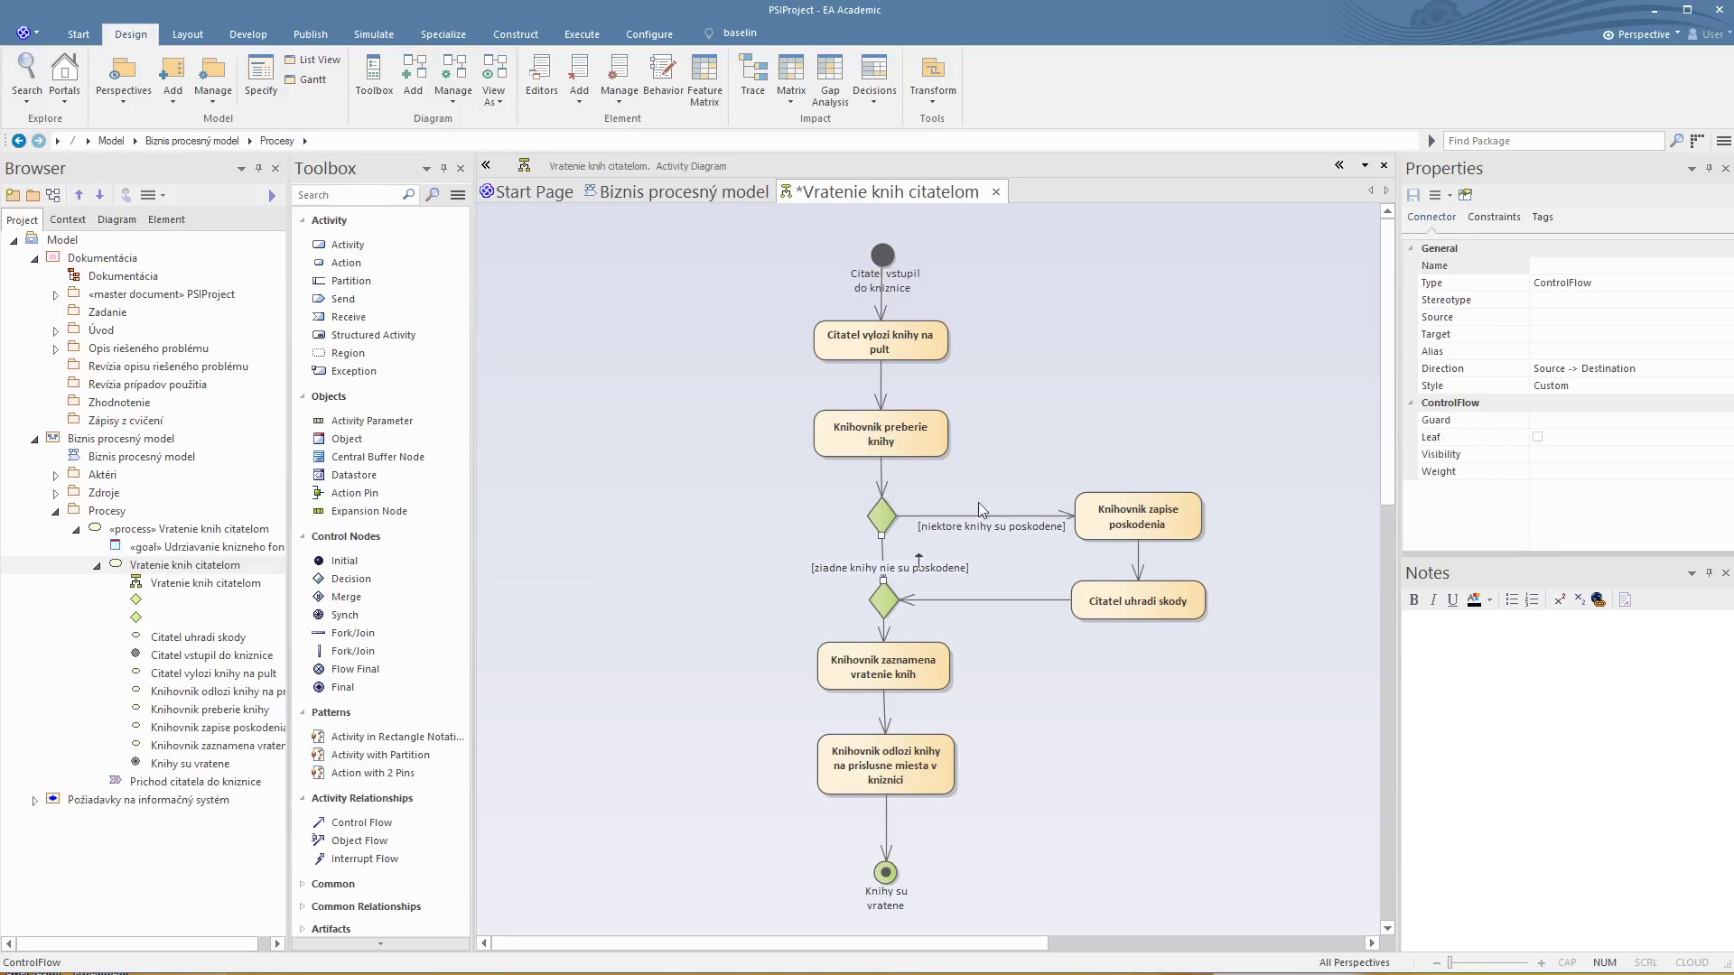
pyautogui.moveTo(952, 563); pyautogui.dragTo(951, 552)
pyautogui.click(1082, 420)
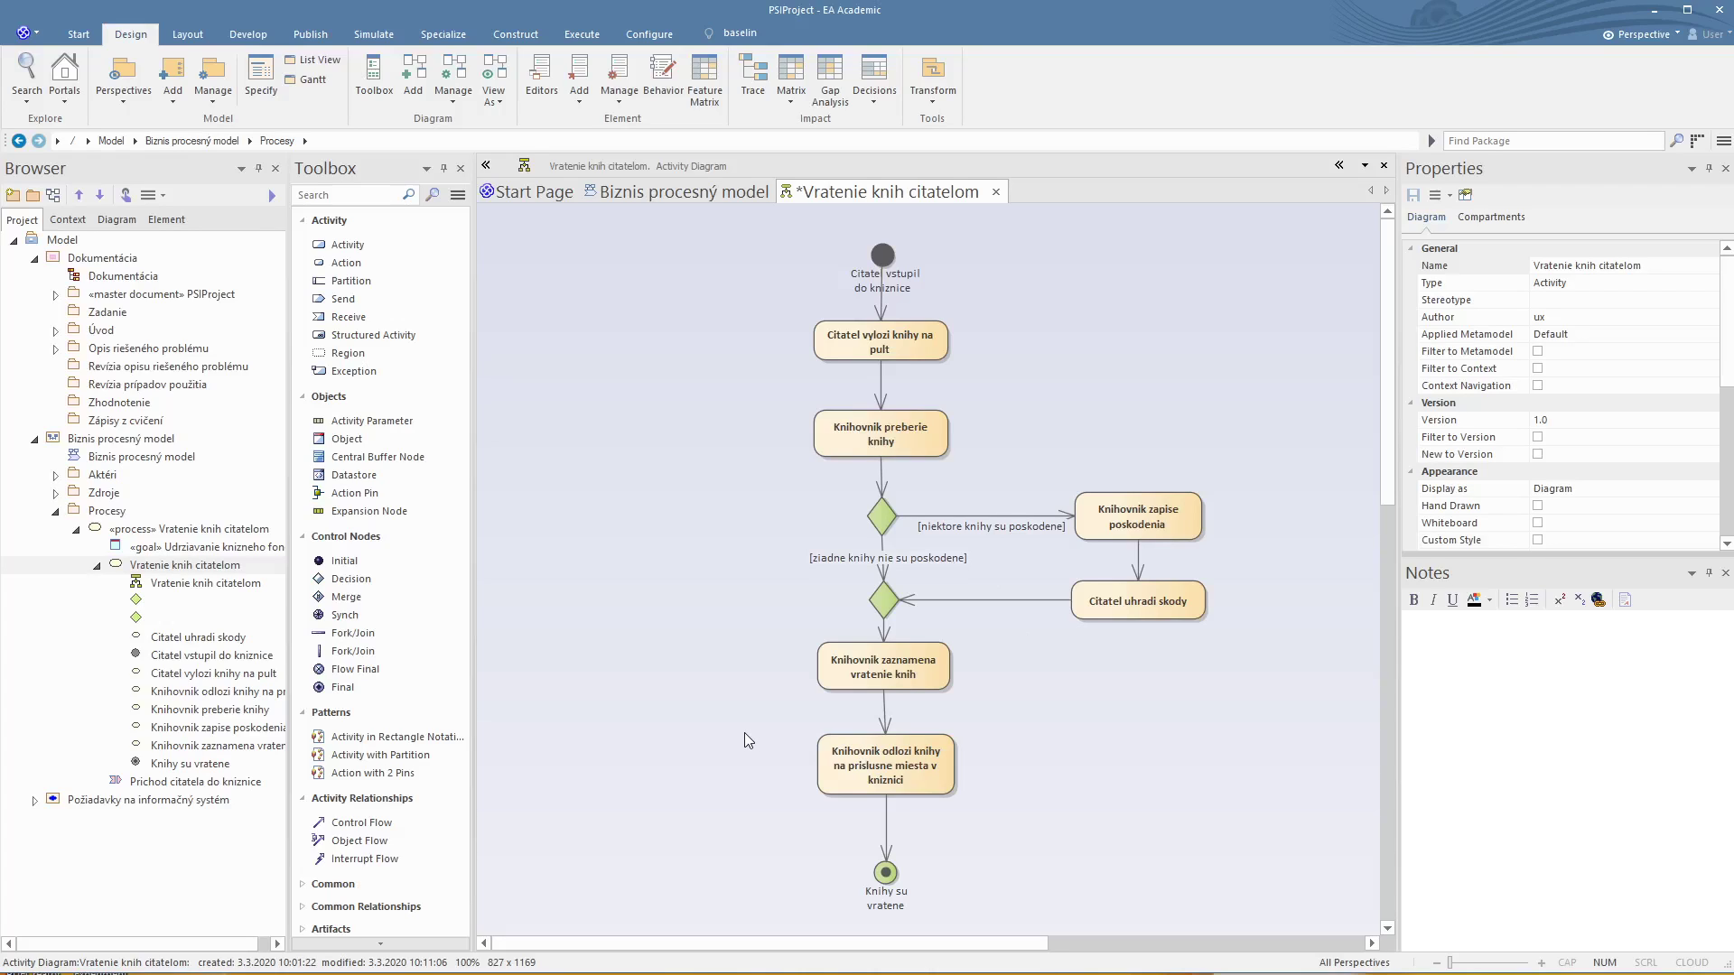
# Step: Add an unnamed horizontal Fork/Join bar in the empty area beside the main flow and widen it to about 104
pyautogui.click(353, 633)
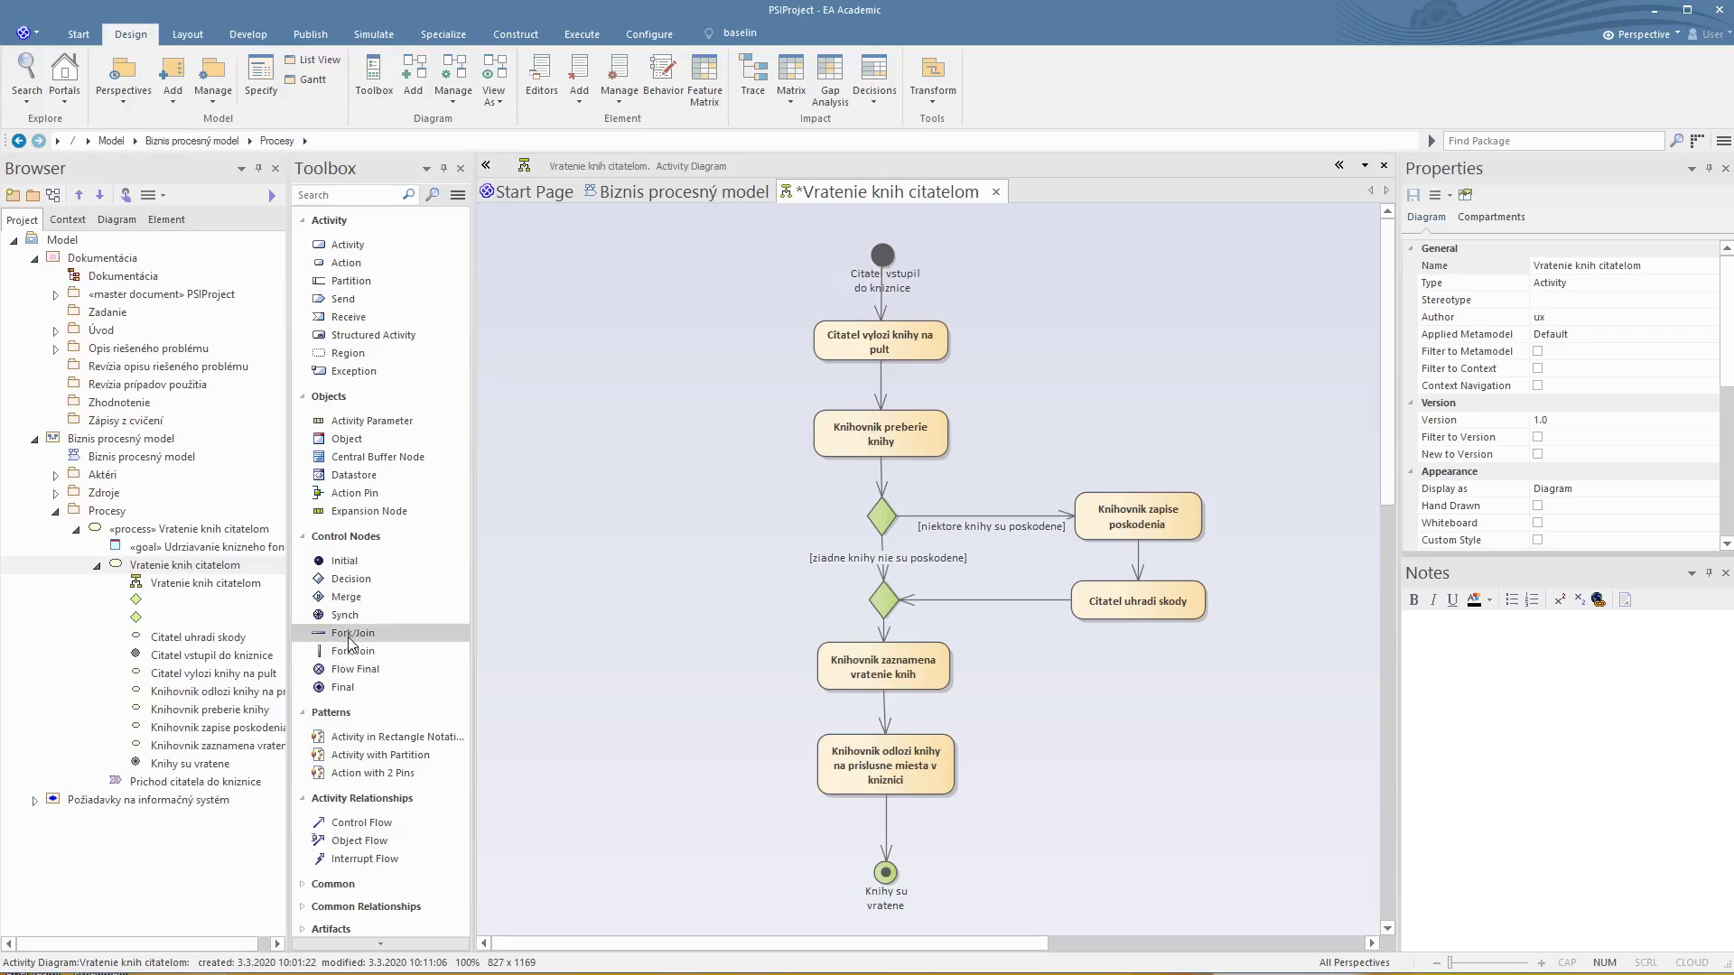
pyautogui.click(622, 637)
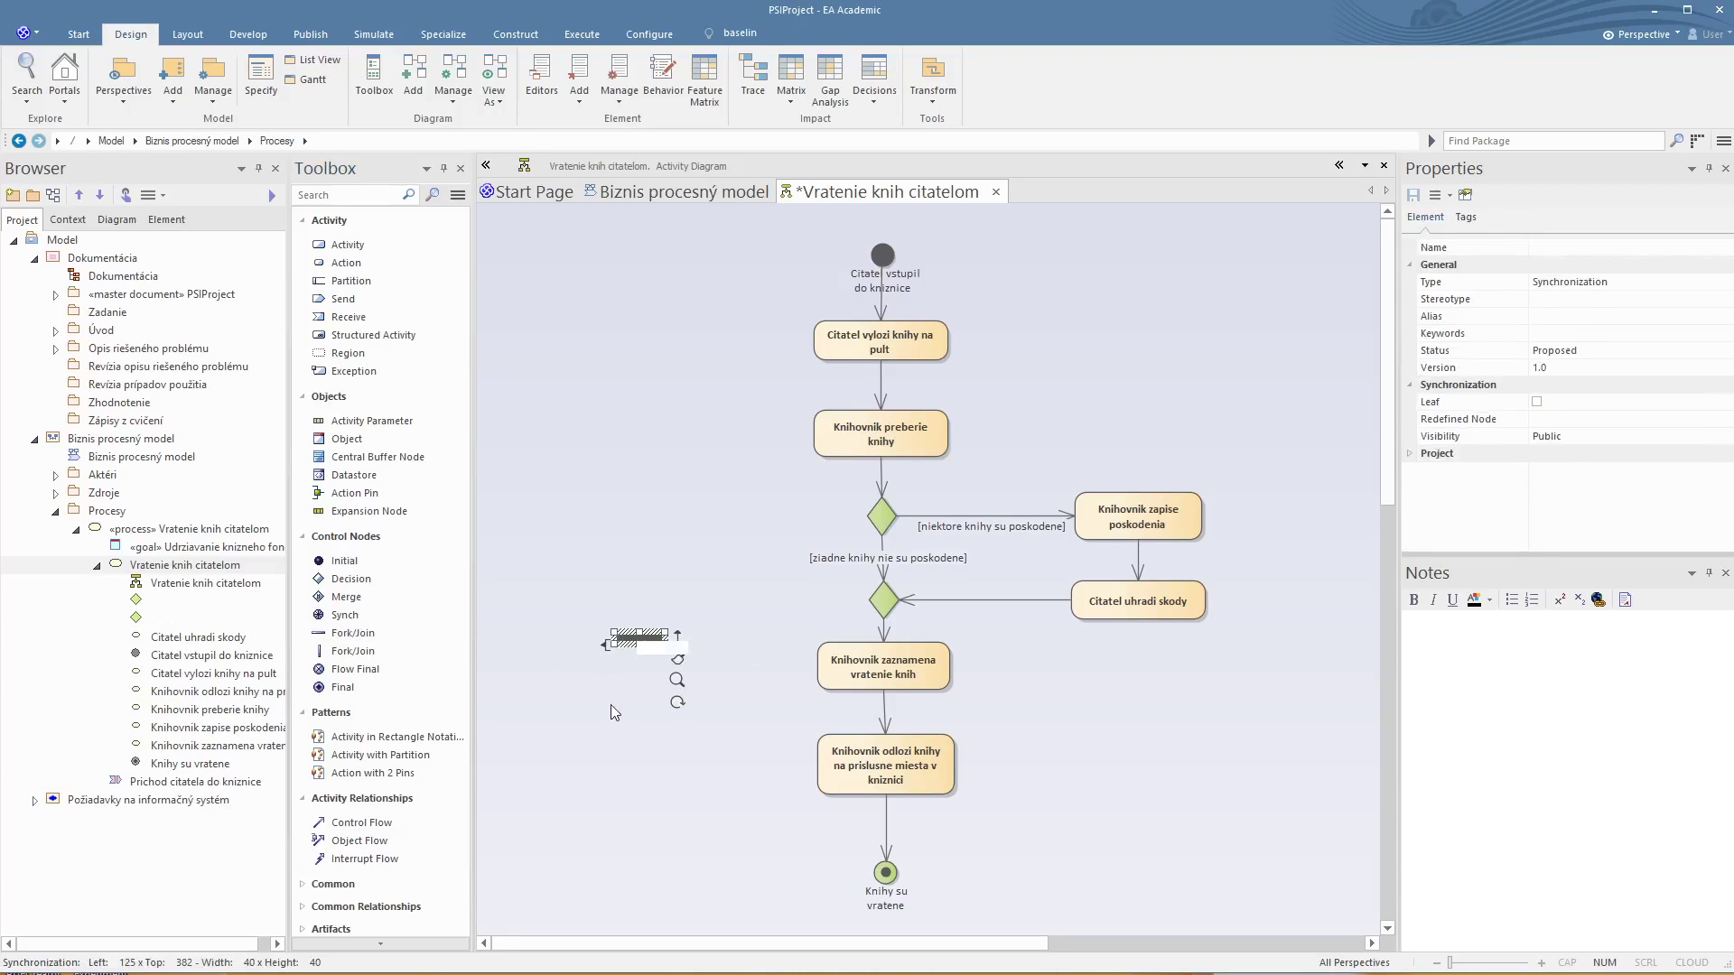
pyautogui.click(609, 681)
pyautogui.click(666, 637)
pyautogui.moveTo(666, 635); pyautogui.dragTo(741, 637)
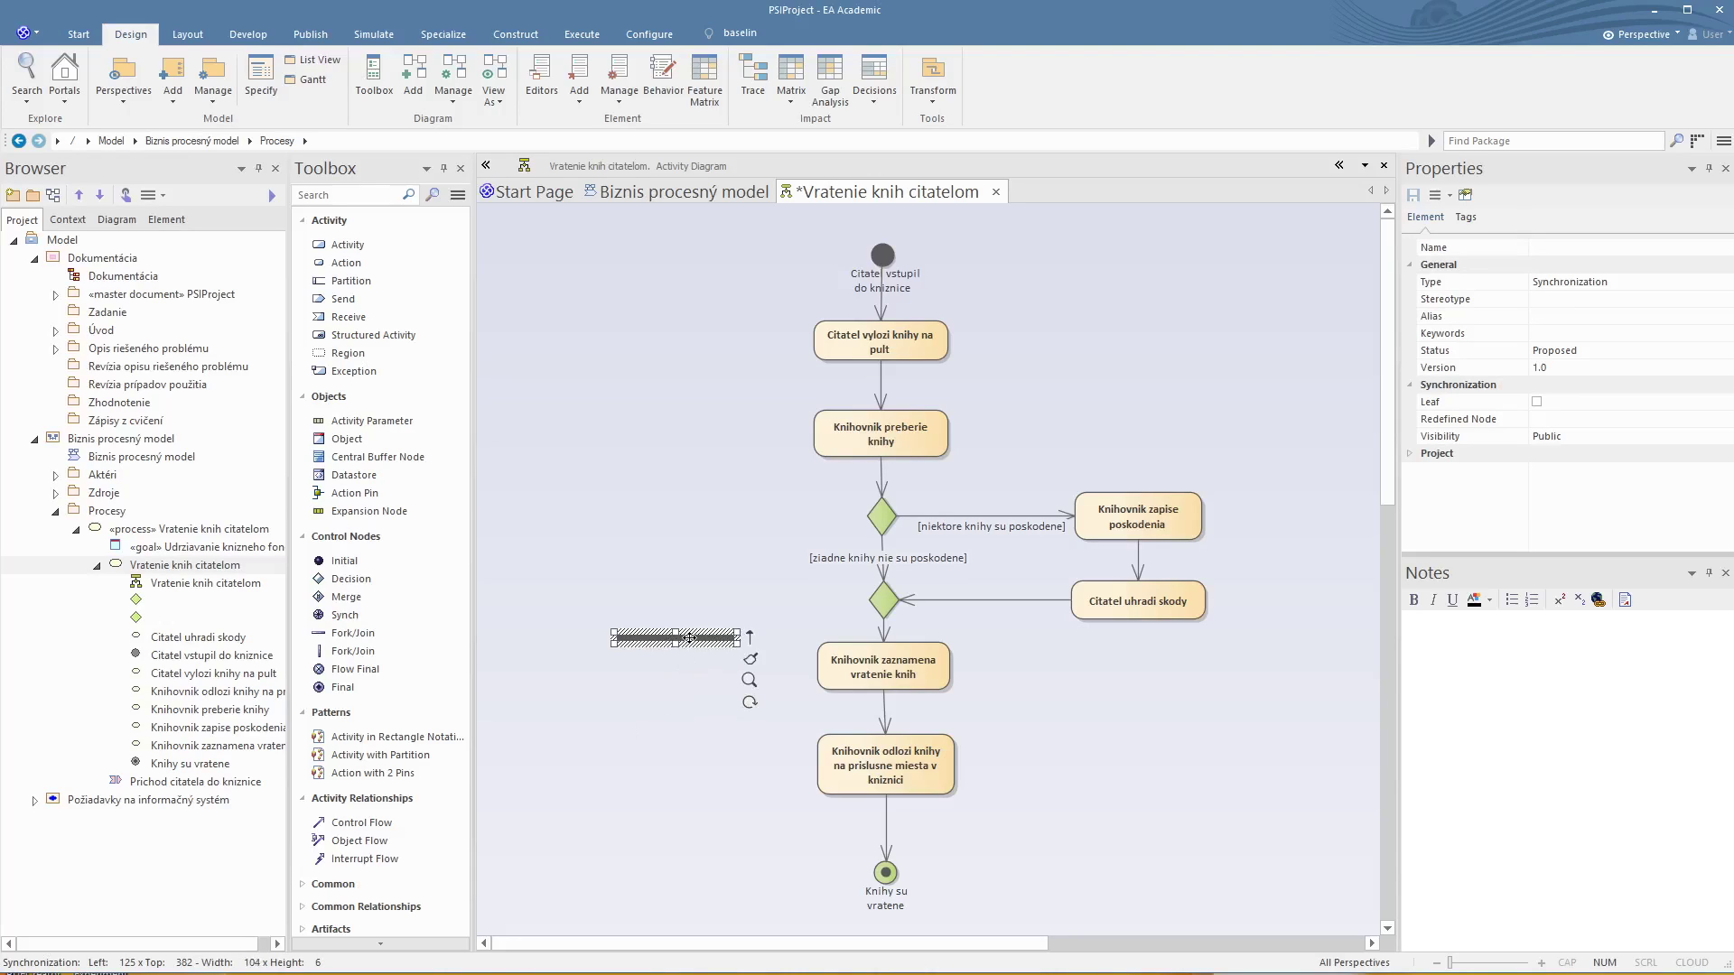
pyautogui.click(352, 651)
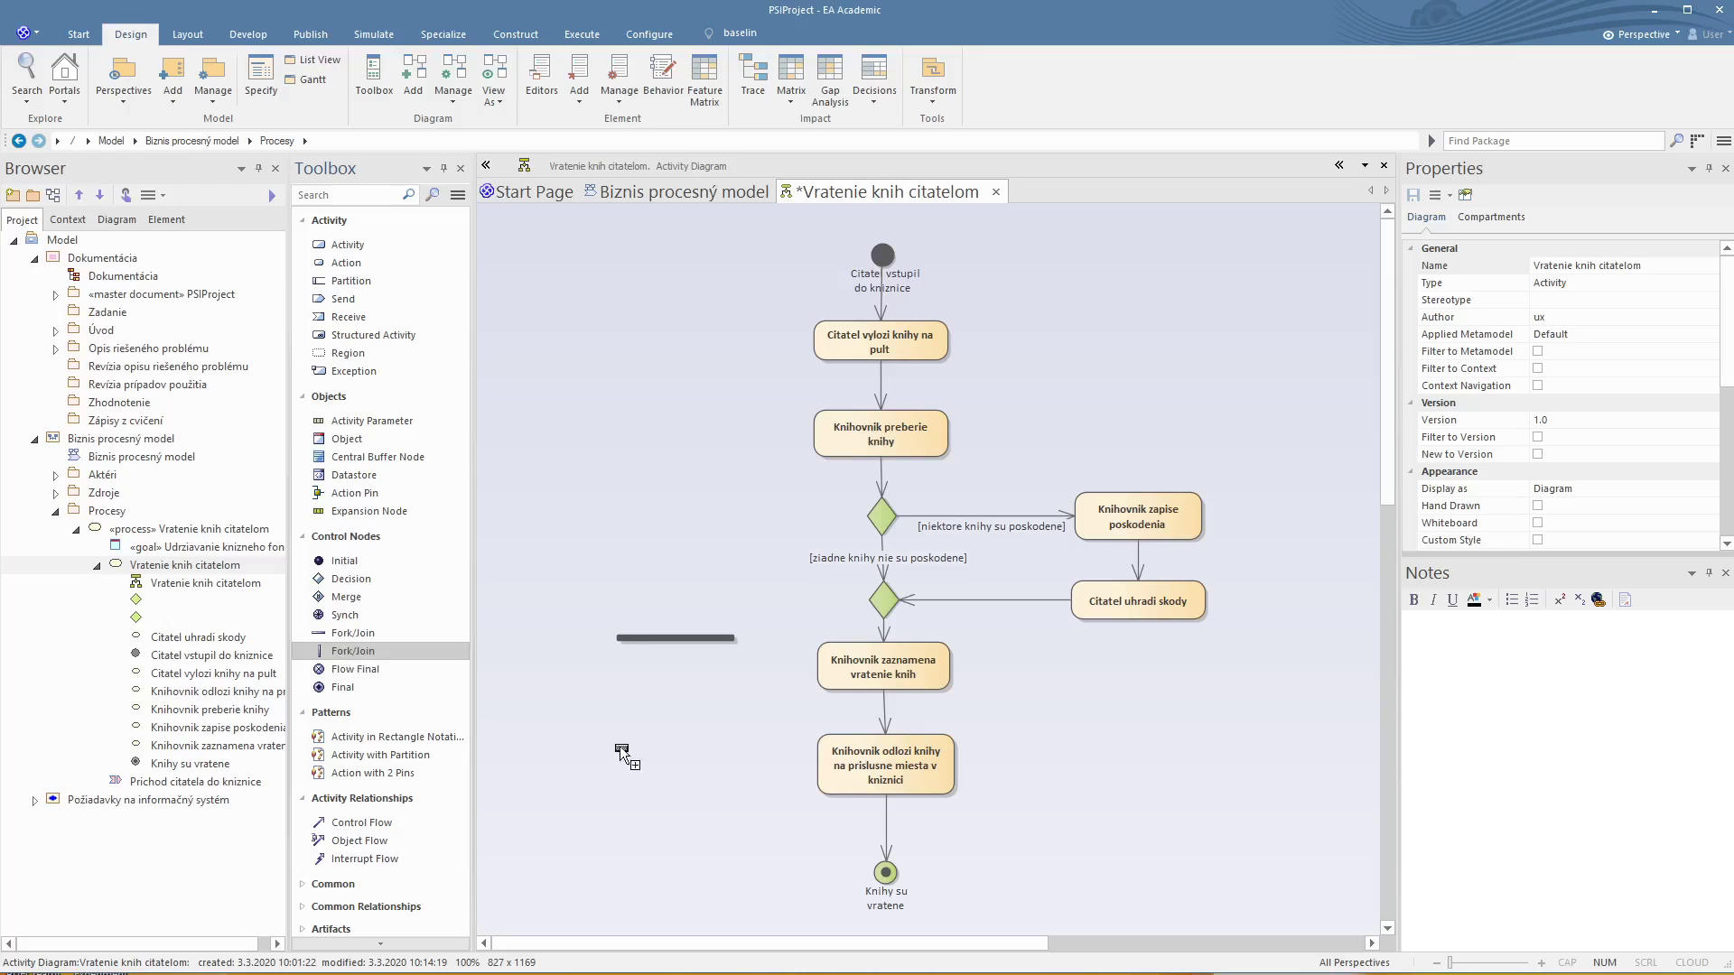
pyautogui.click(587, 718)
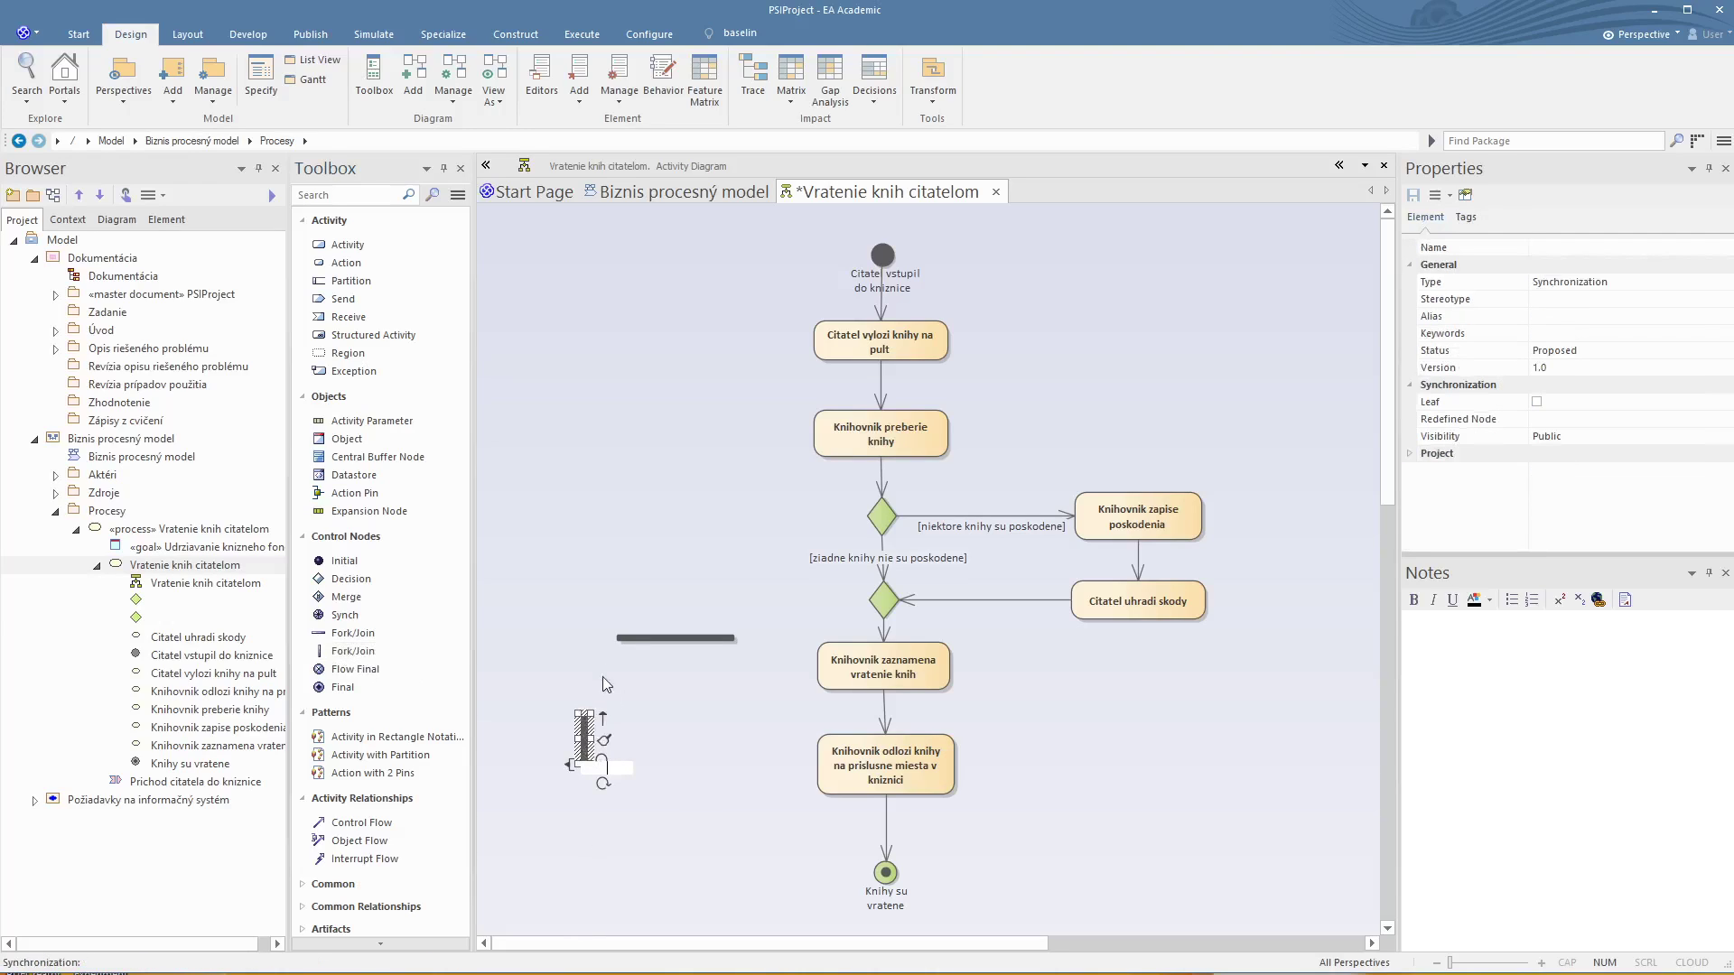
pyautogui.click(672, 737)
pyautogui.click(585, 733)
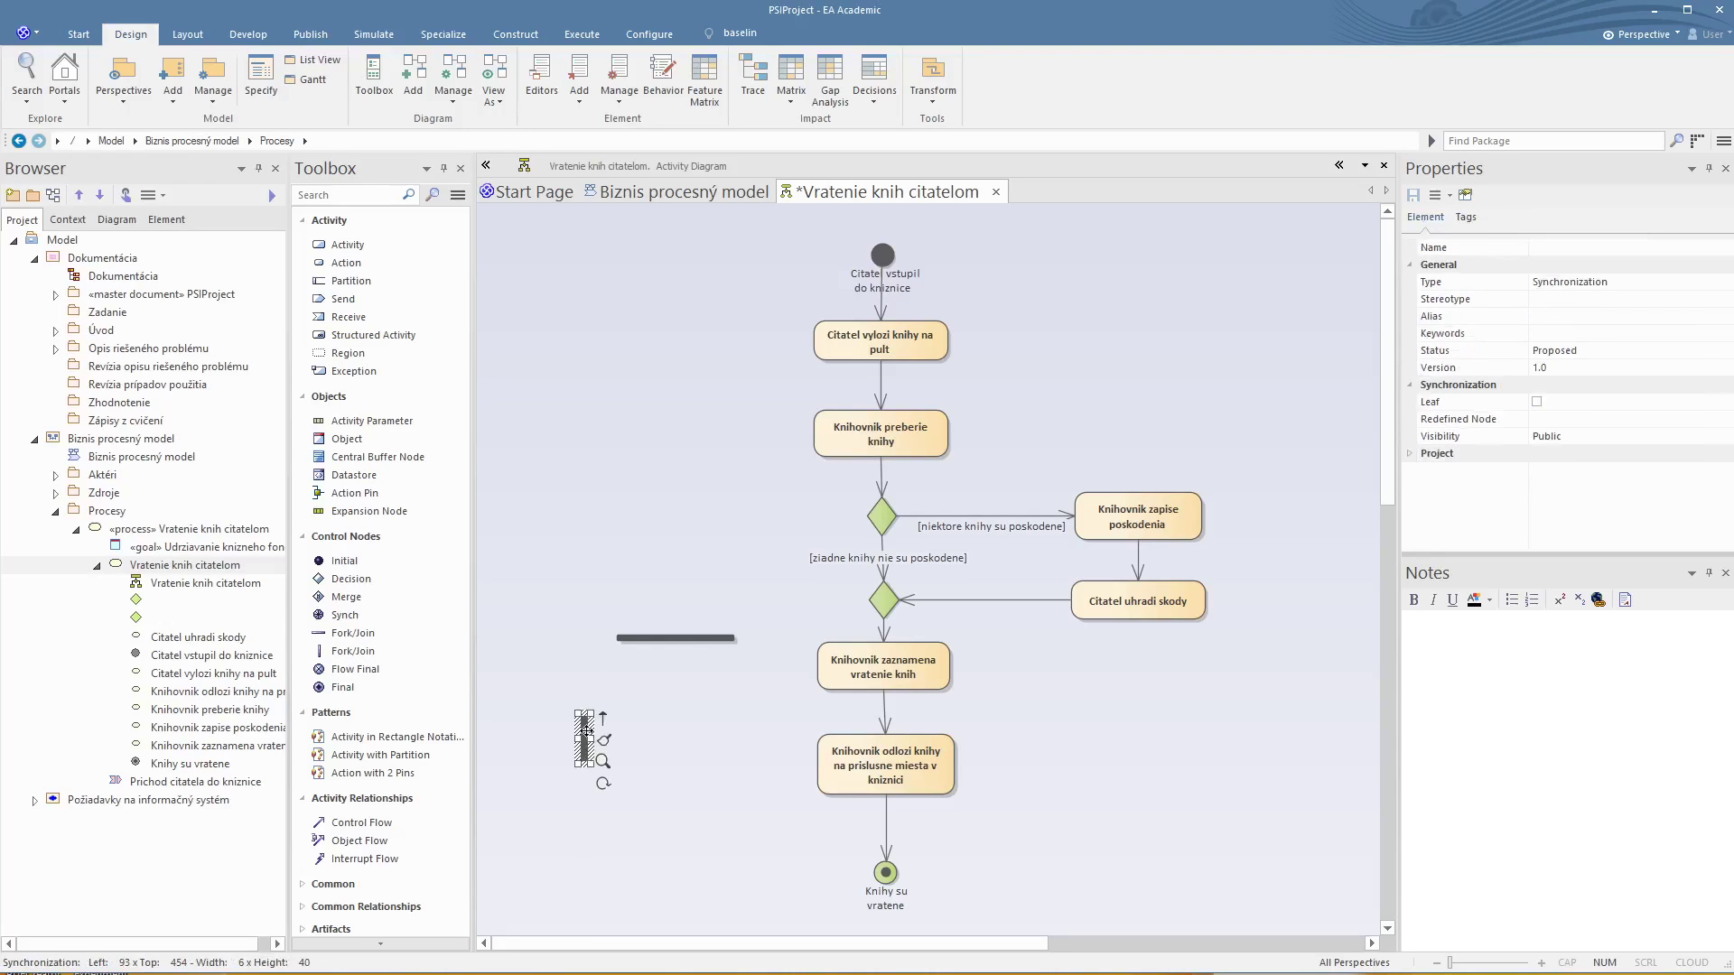
pyautogui.rightClick(587, 732)
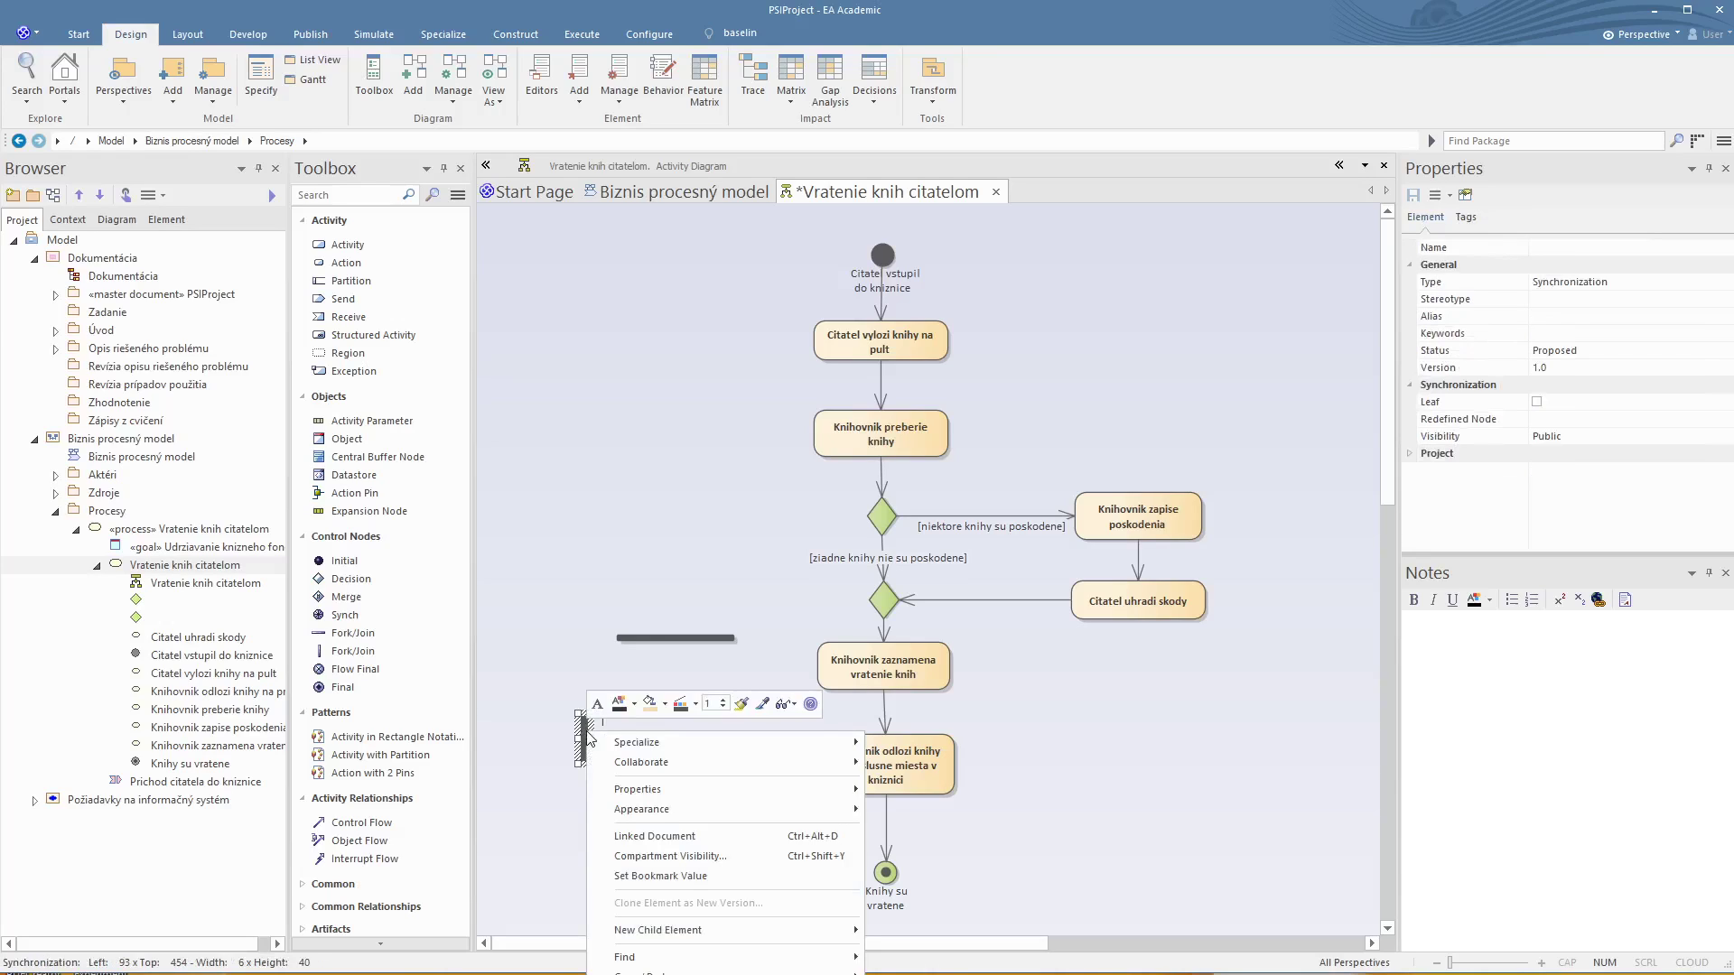
pyautogui.click(580, 730)
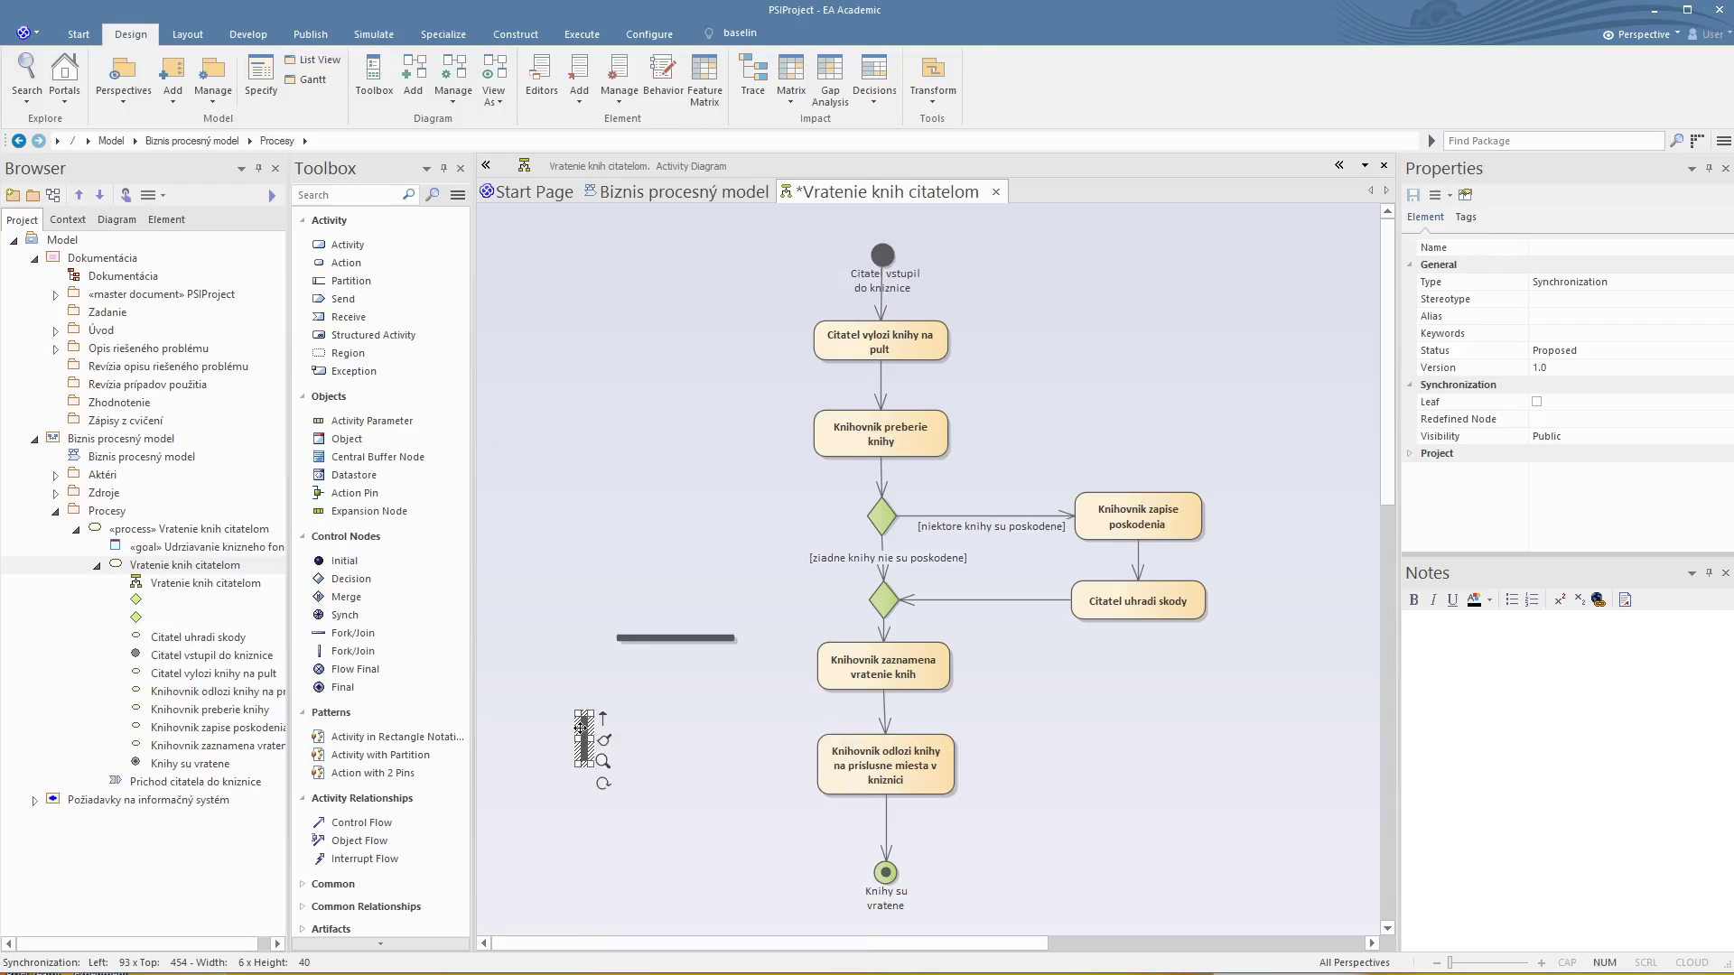
pyautogui.press('Delete')
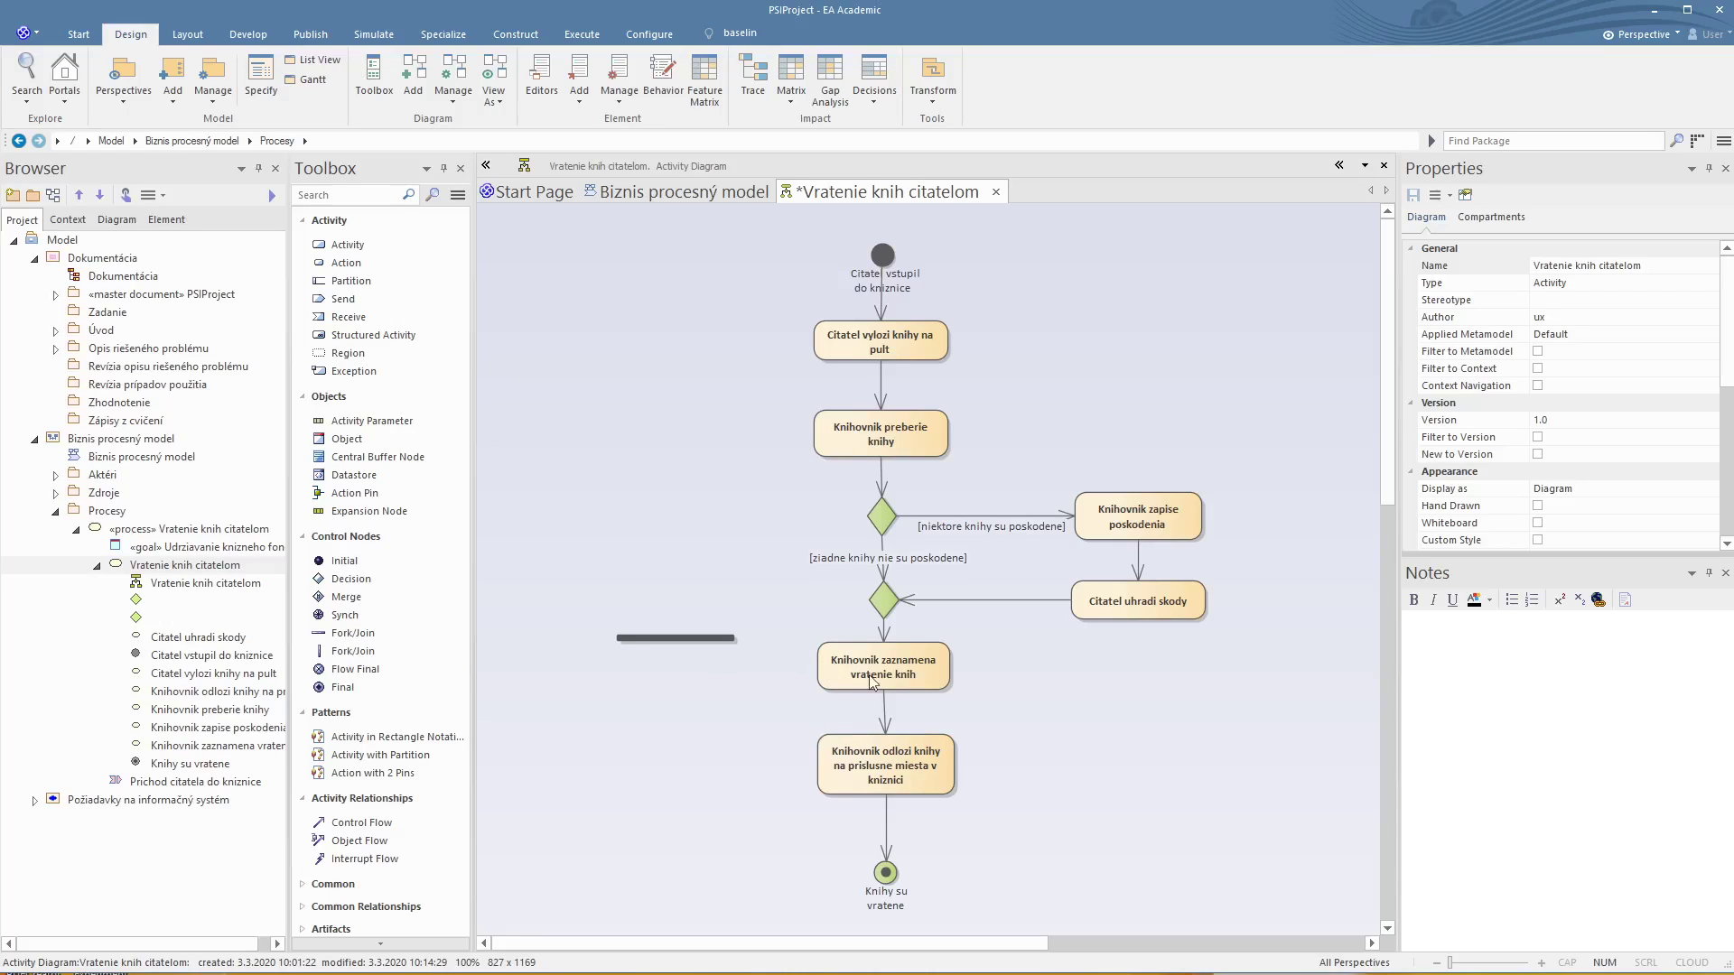
# Step: Arrange "Knihovnik zaznamena vratenie knih" and "Knihovnik odlozi knihy na prislusne miesta v kniznici" side by side below the Merge node
pyautogui.click(896, 674)
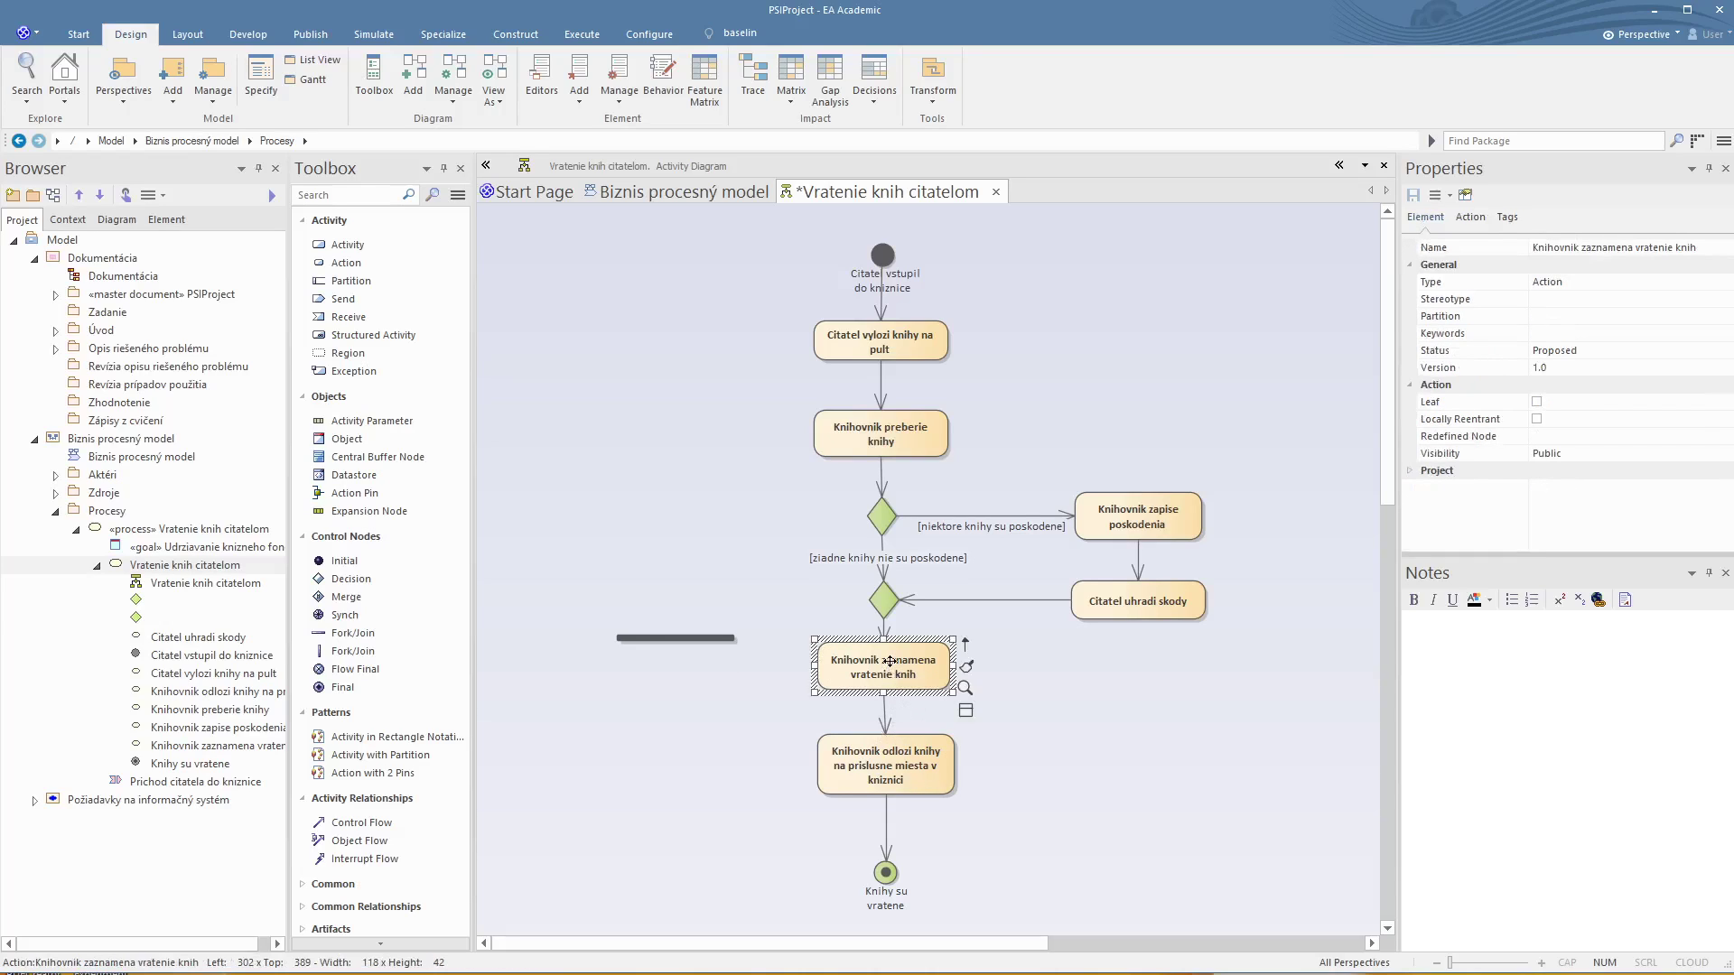
pyautogui.moveTo(889, 662); pyautogui.dragTo(757, 725)
pyautogui.moveTo(906, 761); pyautogui.dragTo(993, 726)
pyautogui.moveTo(748, 730); pyautogui.dragTo(778, 730)
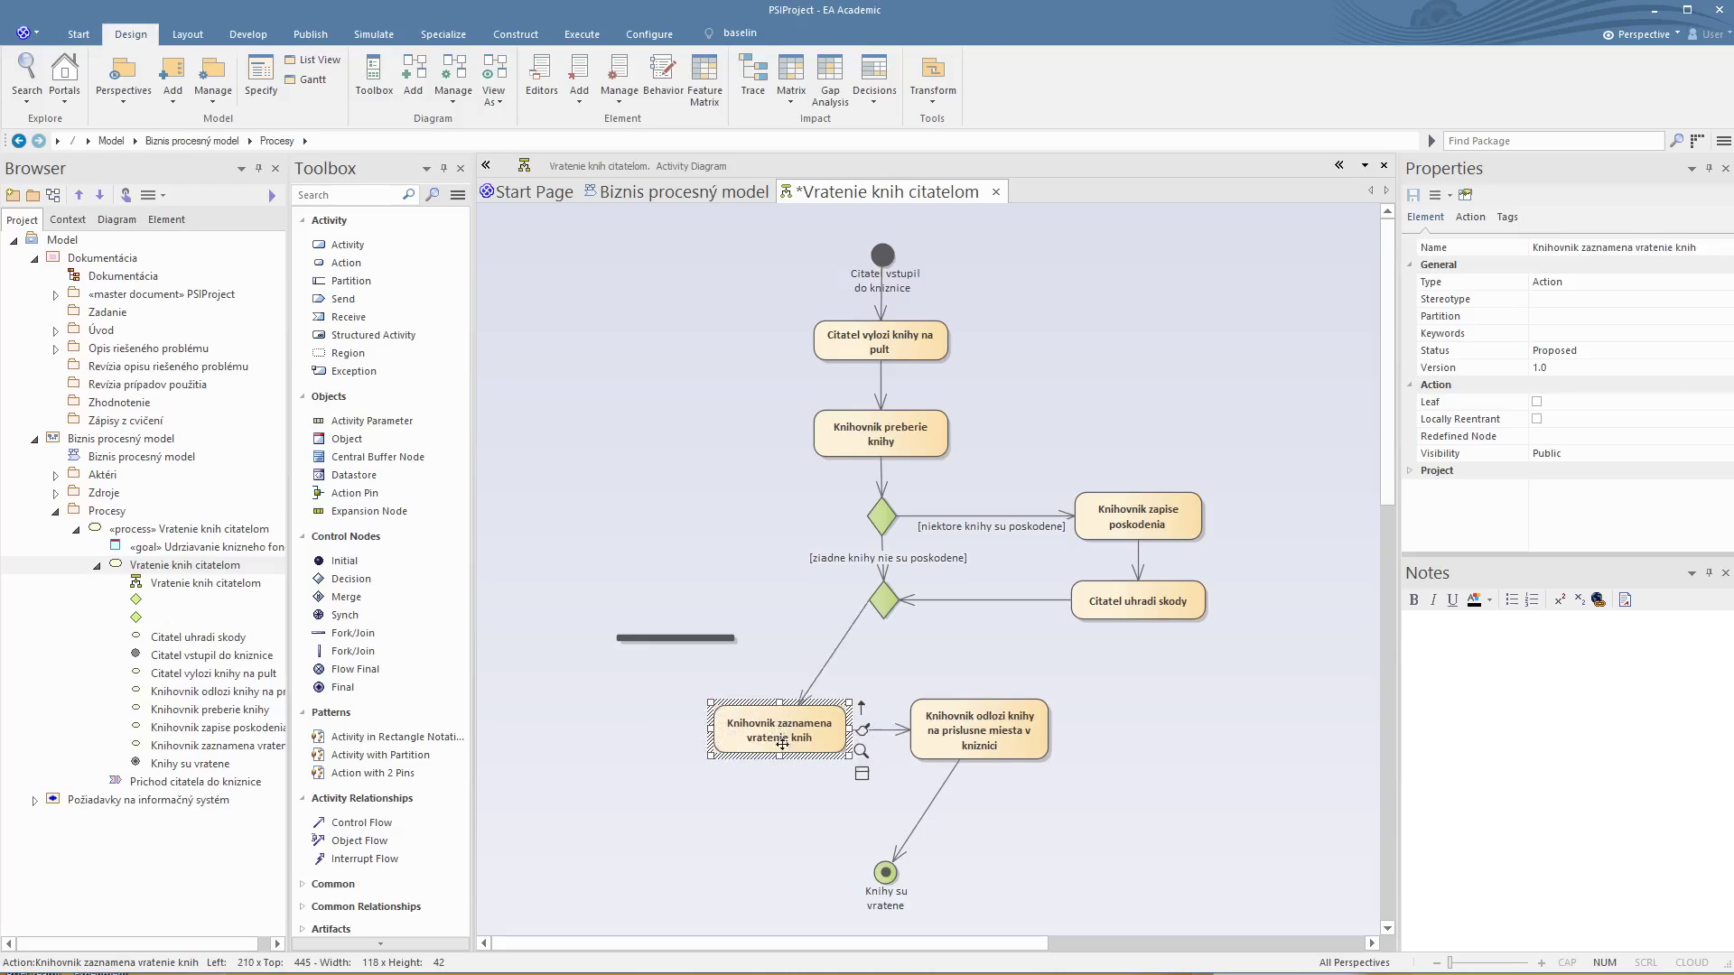
pyautogui.click(906, 798)
# Step: Delete the control flow between "Knihovnik zaznamena vratenie knih" and "Knihovnik odlozi knihy na prislusne miesta v kniznici" from the model
pyautogui.click(890, 733)
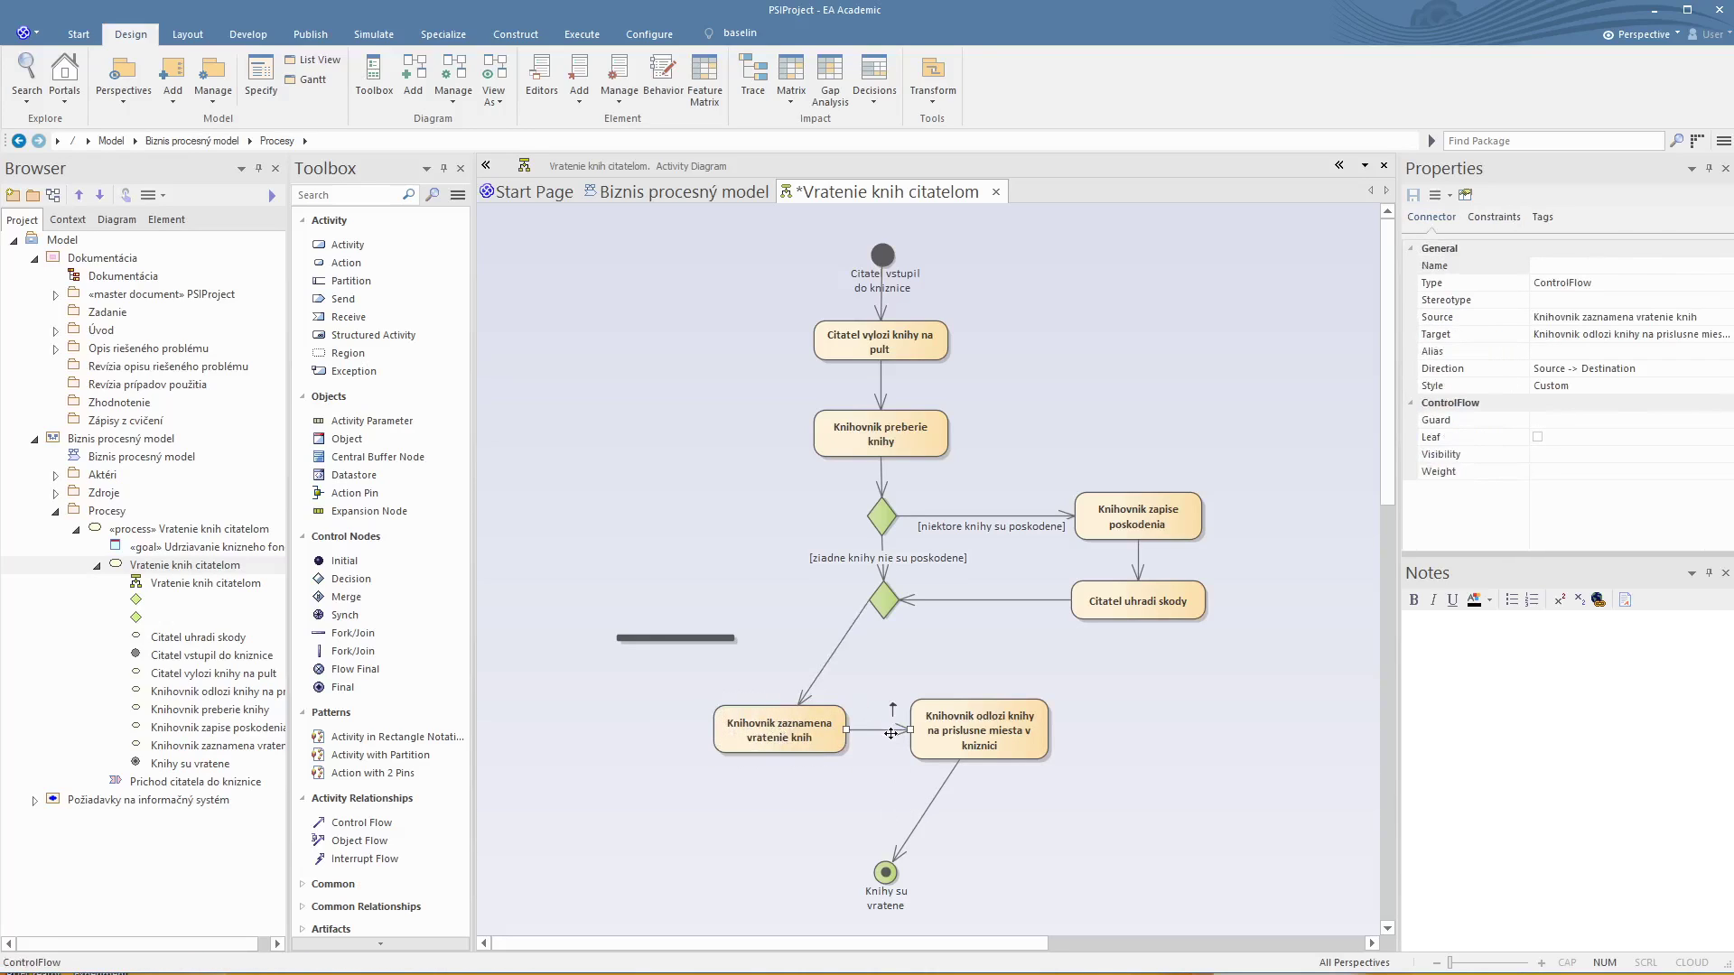
pyautogui.press('Delete')
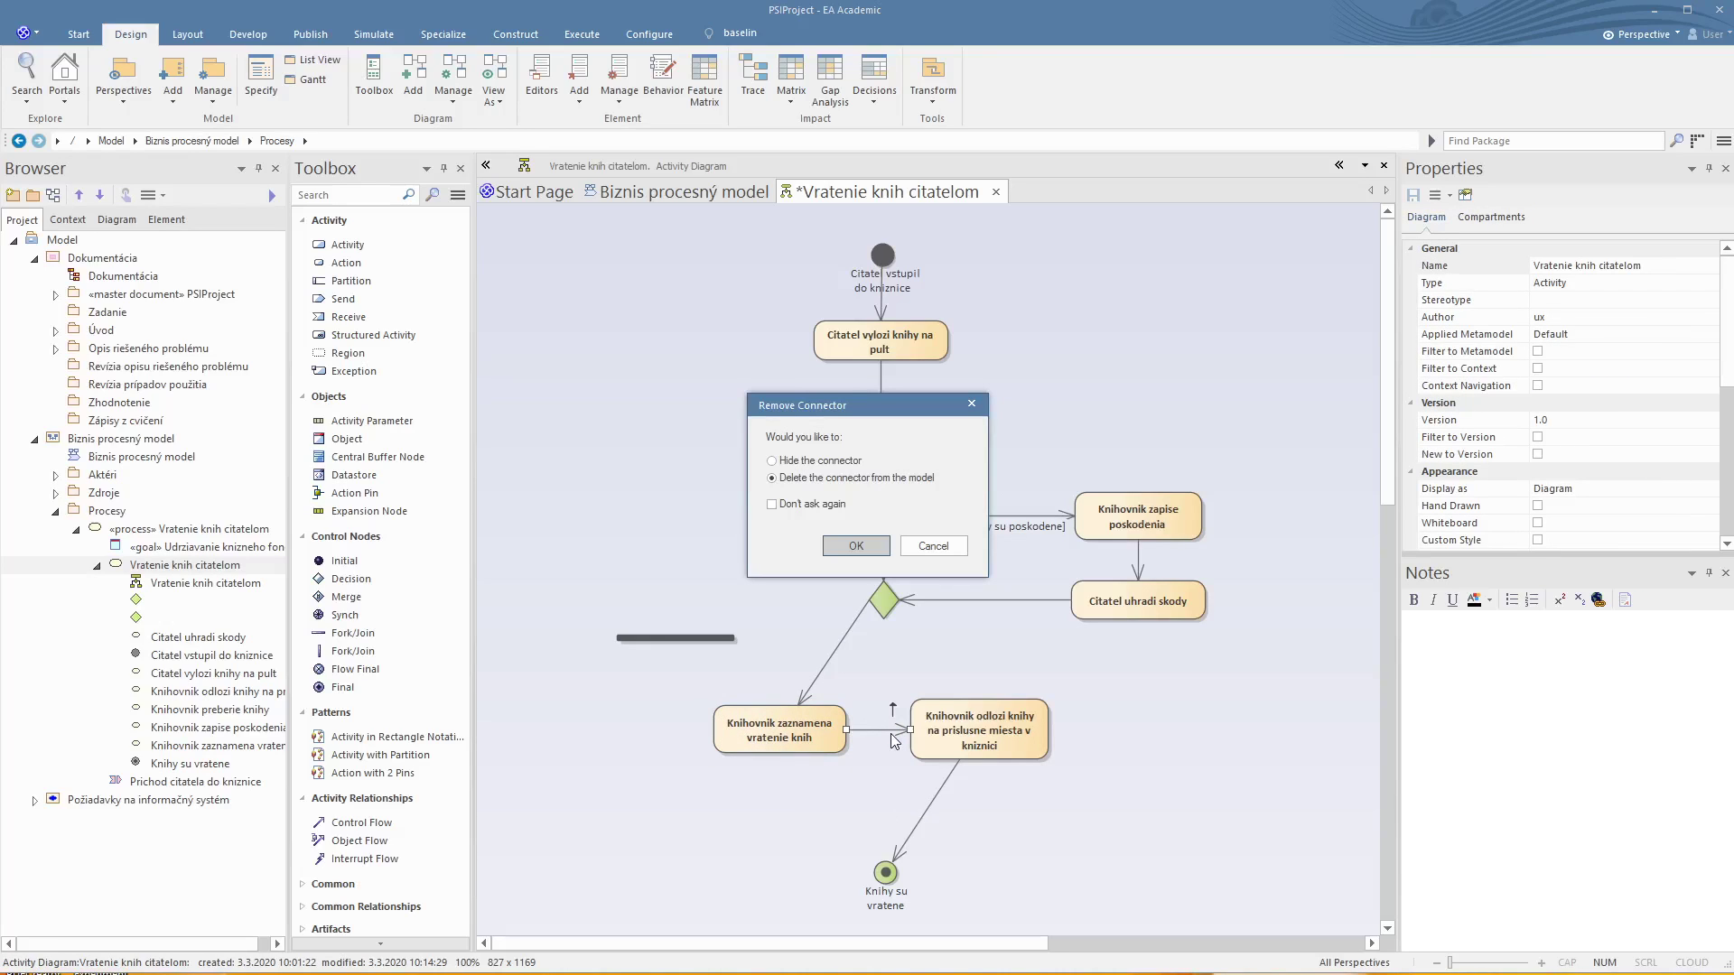
pyautogui.click(858, 544)
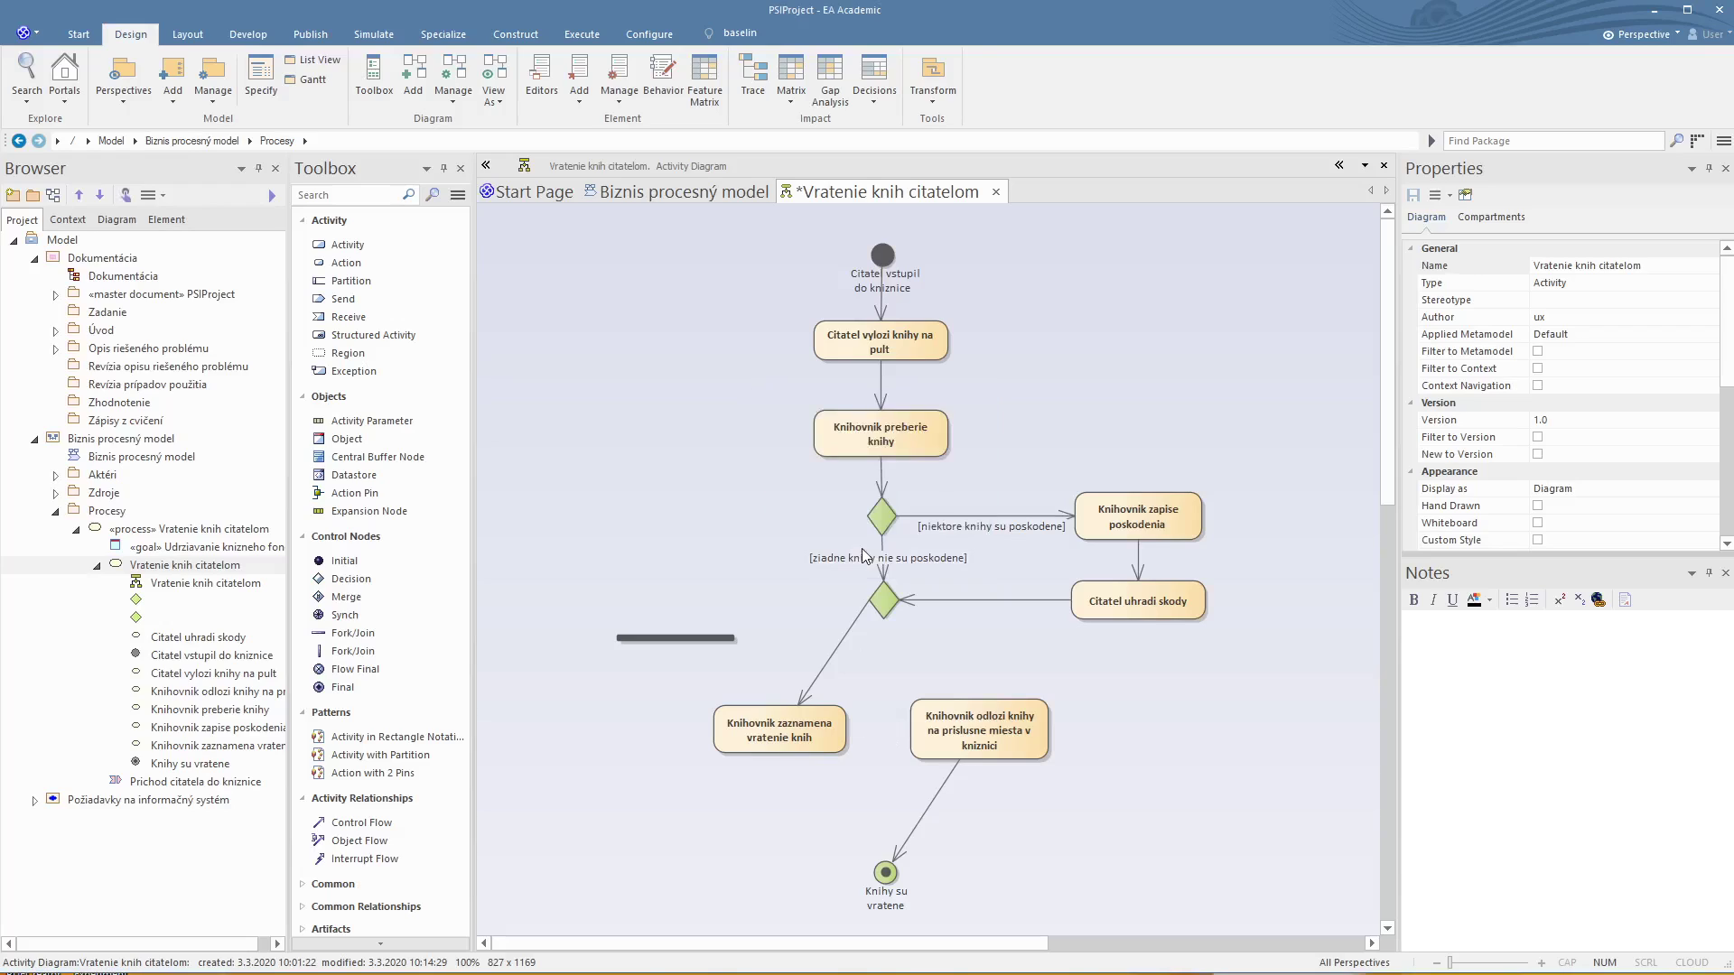
# Step: Redirect the Merge node's outgoing control flow to the Fork/Join bar, and centre the bar below that node at a width of about 279
pyautogui.click(807, 670)
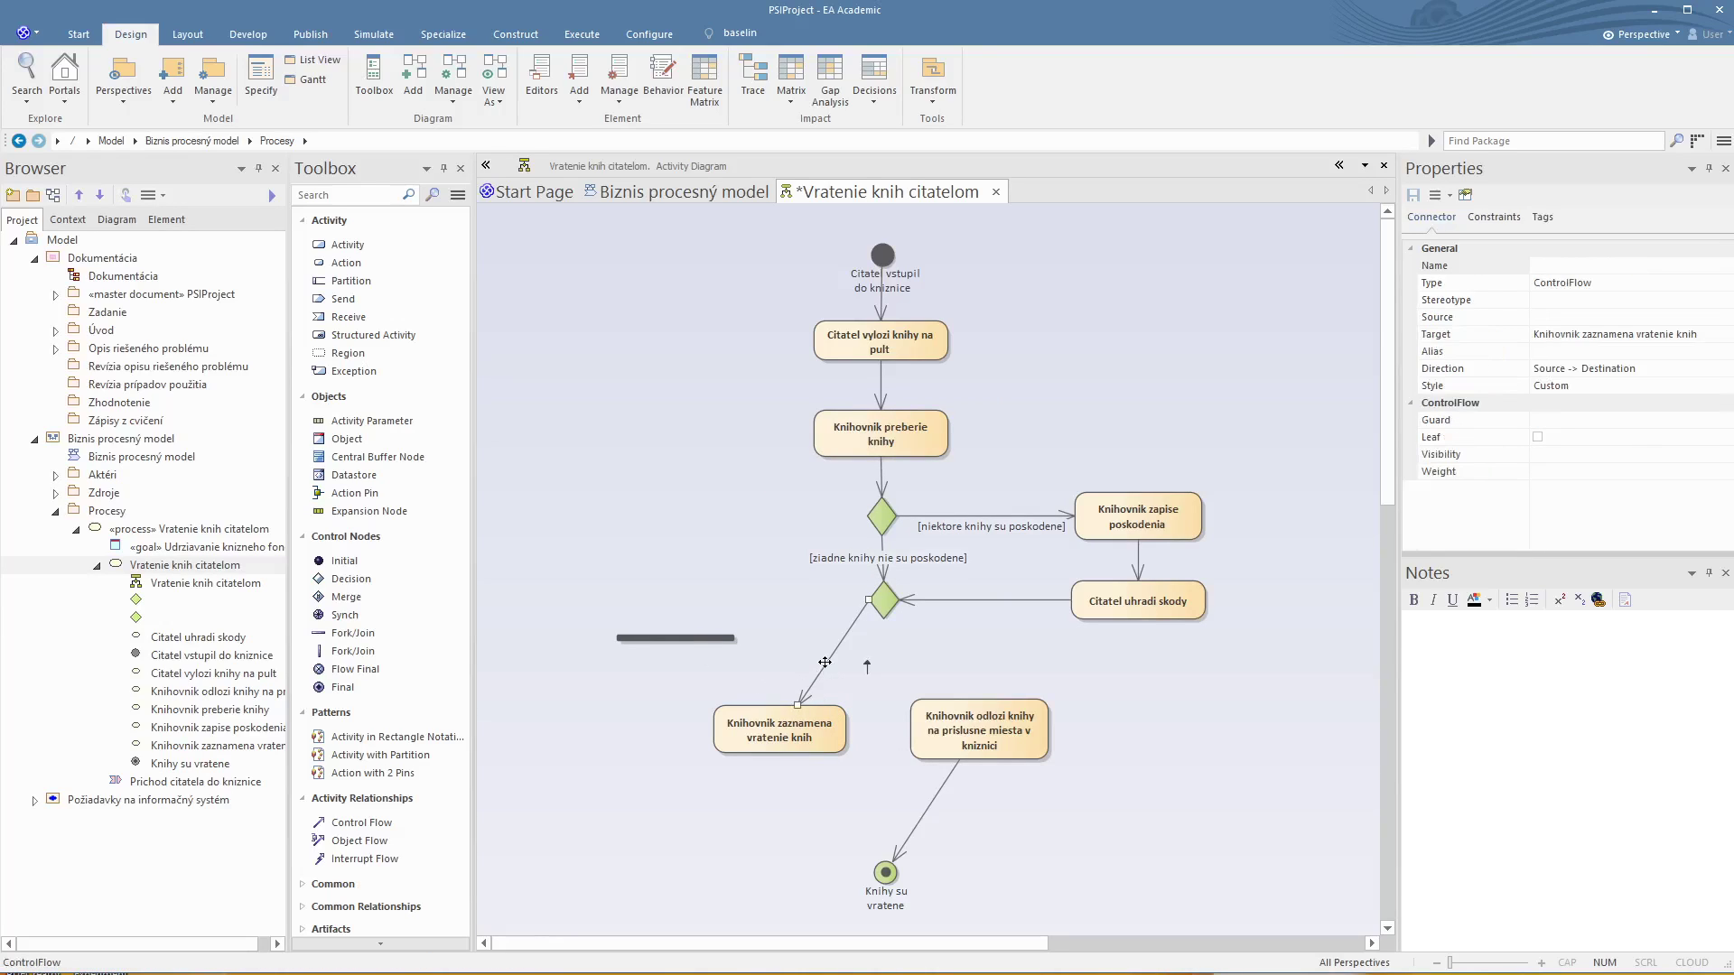
pyautogui.moveTo(818, 705); pyautogui.dragTo(680, 639)
pyautogui.click(643, 637)
pyautogui.moveTo(645, 636); pyautogui.dragTo(1039, 655)
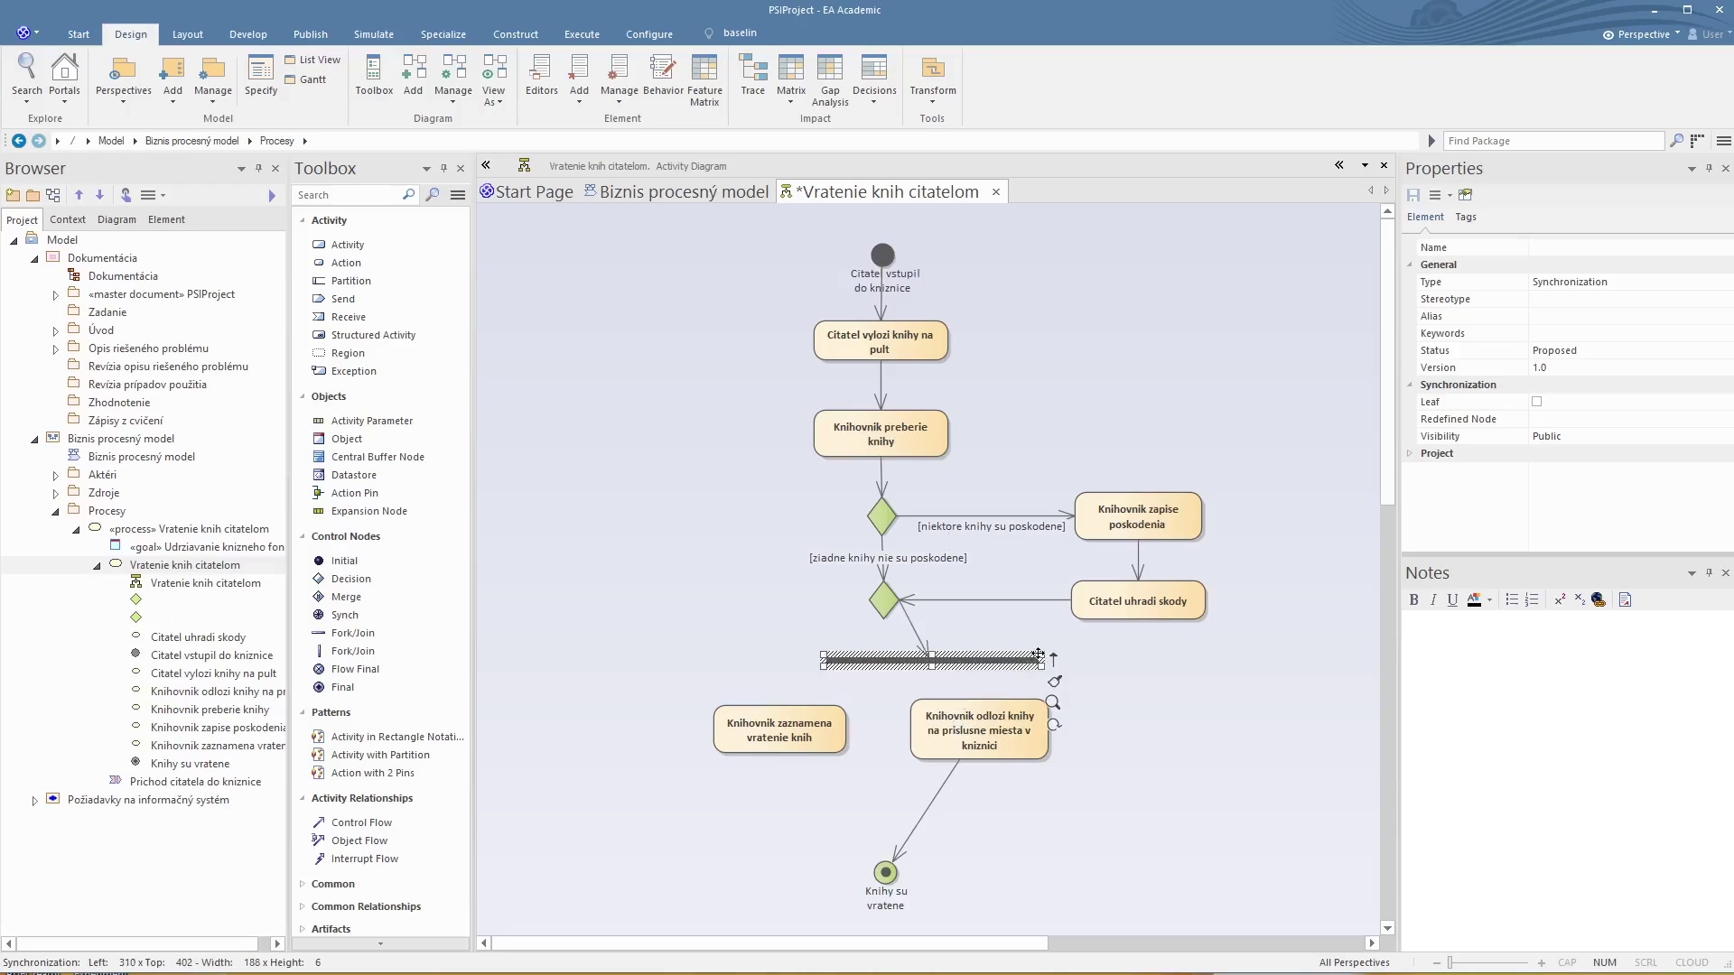
pyautogui.moveTo(822, 656); pyautogui.dragTo(720, 651)
pyautogui.click(1058, 805)
pyautogui.click(910, 654)
# Step: Shift "Knihovnik zaznamena vratenie knih" and "Knihovnik odlozi knihy na prislusne miesta v kniznici" slightly closer together beneath the Fork/Join bar
pyautogui.moveTo(798, 736); pyautogui.dragTo(811, 736)
pyautogui.click(957, 731)
pyautogui.moveTo(957, 732); pyautogui.dragTo(949, 732)
# Step: Draw control flows from the Fork/Join bar to "Knihovnik odlozi knihy na prislusne miesta v kniznici" and "Knihovnik zaznamena vratenie knih", straightening both vertically
pyautogui.click(966, 661)
pyautogui.moveTo(1055, 662); pyautogui.dragTo(967, 723)
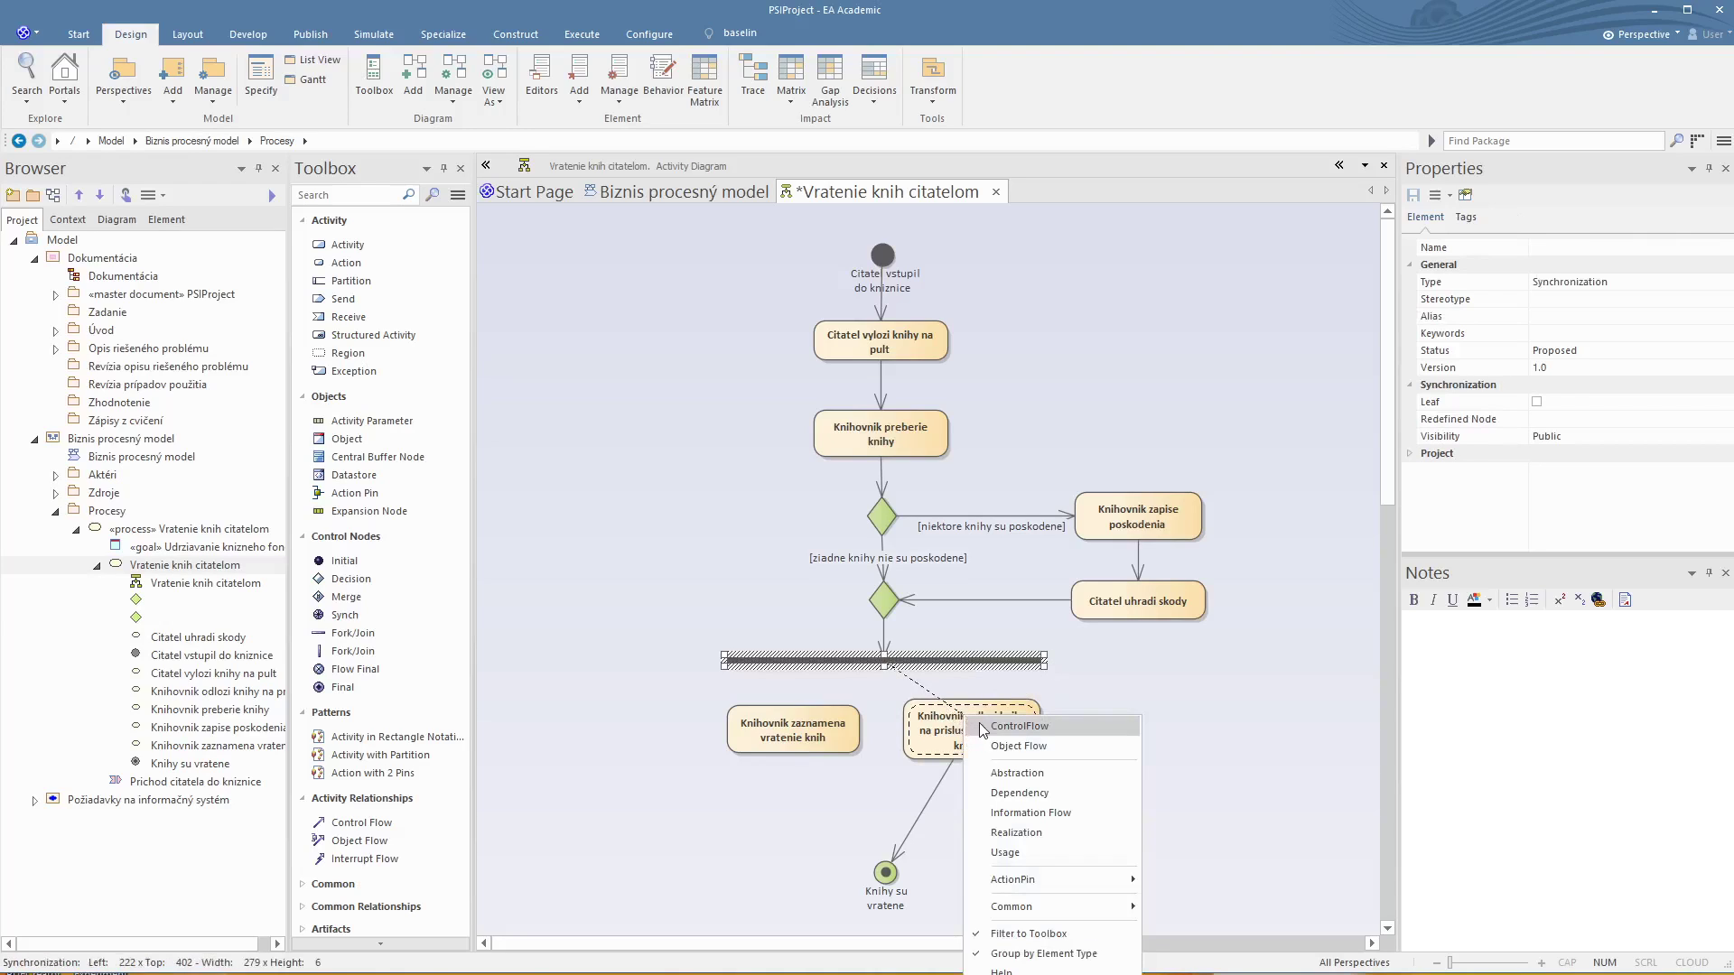
pyautogui.click(979, 725)
pyautogui.click(820, 663)
pyautogui.moveTo(1055, 660); pyautogui.dragTo(826, 722)
pyautogui.click(886, 732)
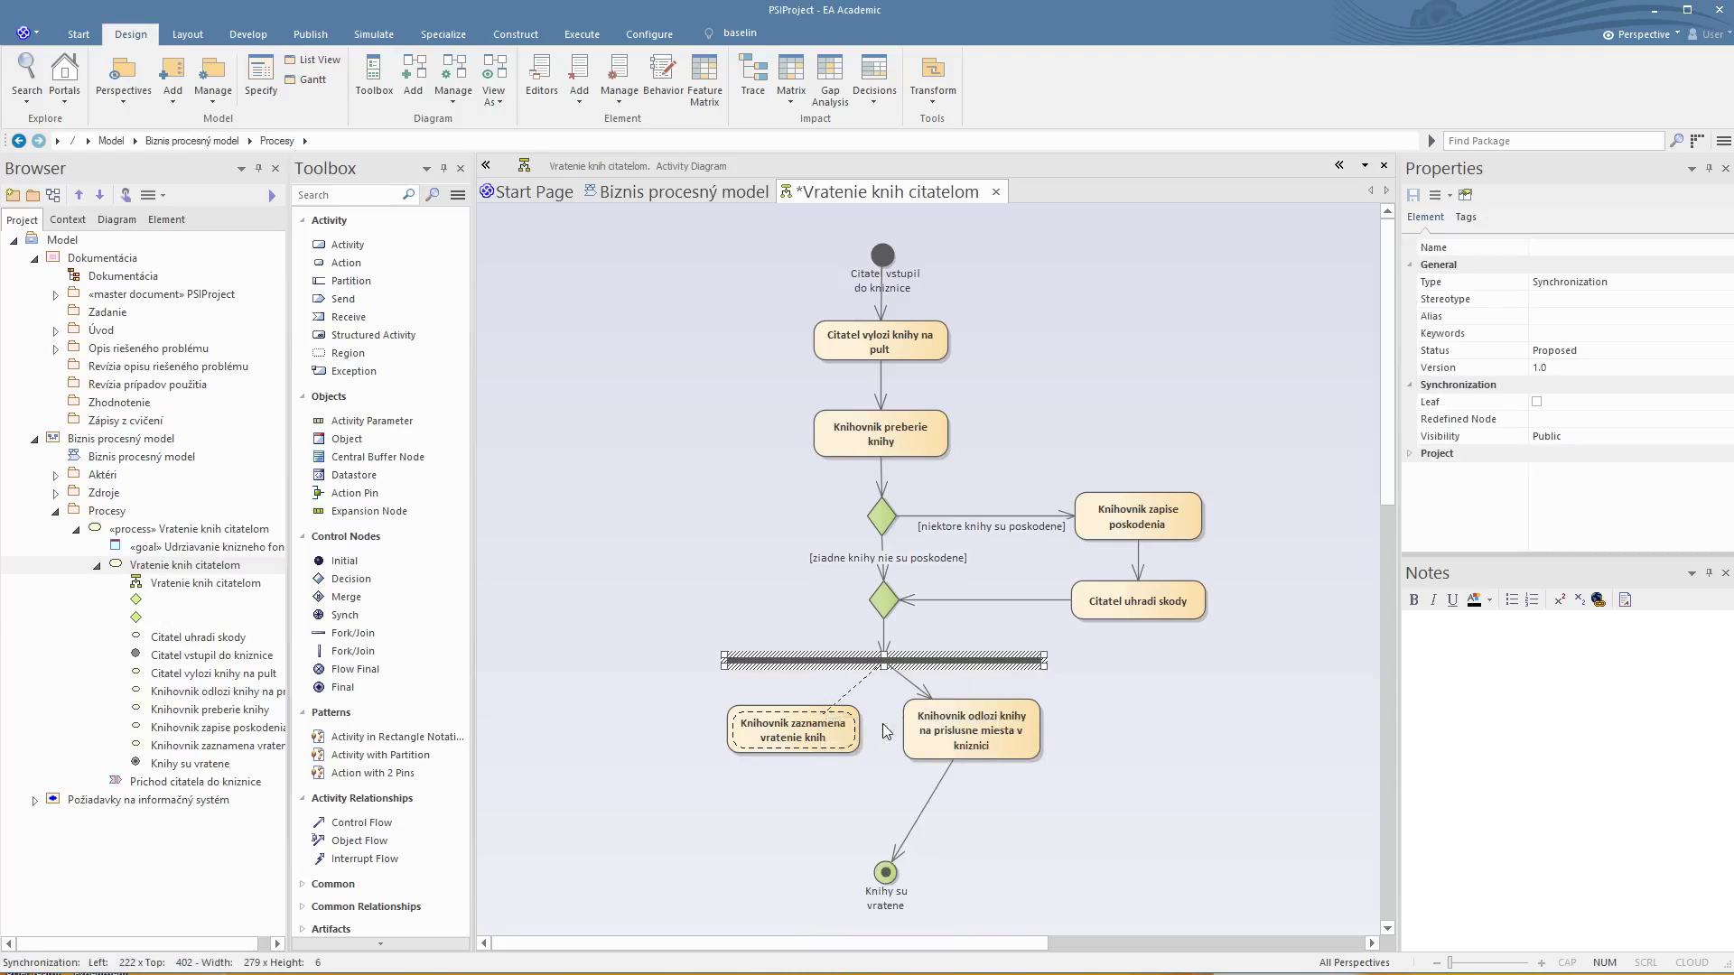
pyautogui.moveTo(876, 666); pyautogui.dragTo(792, 664)
pyautogui.click(906, 679)
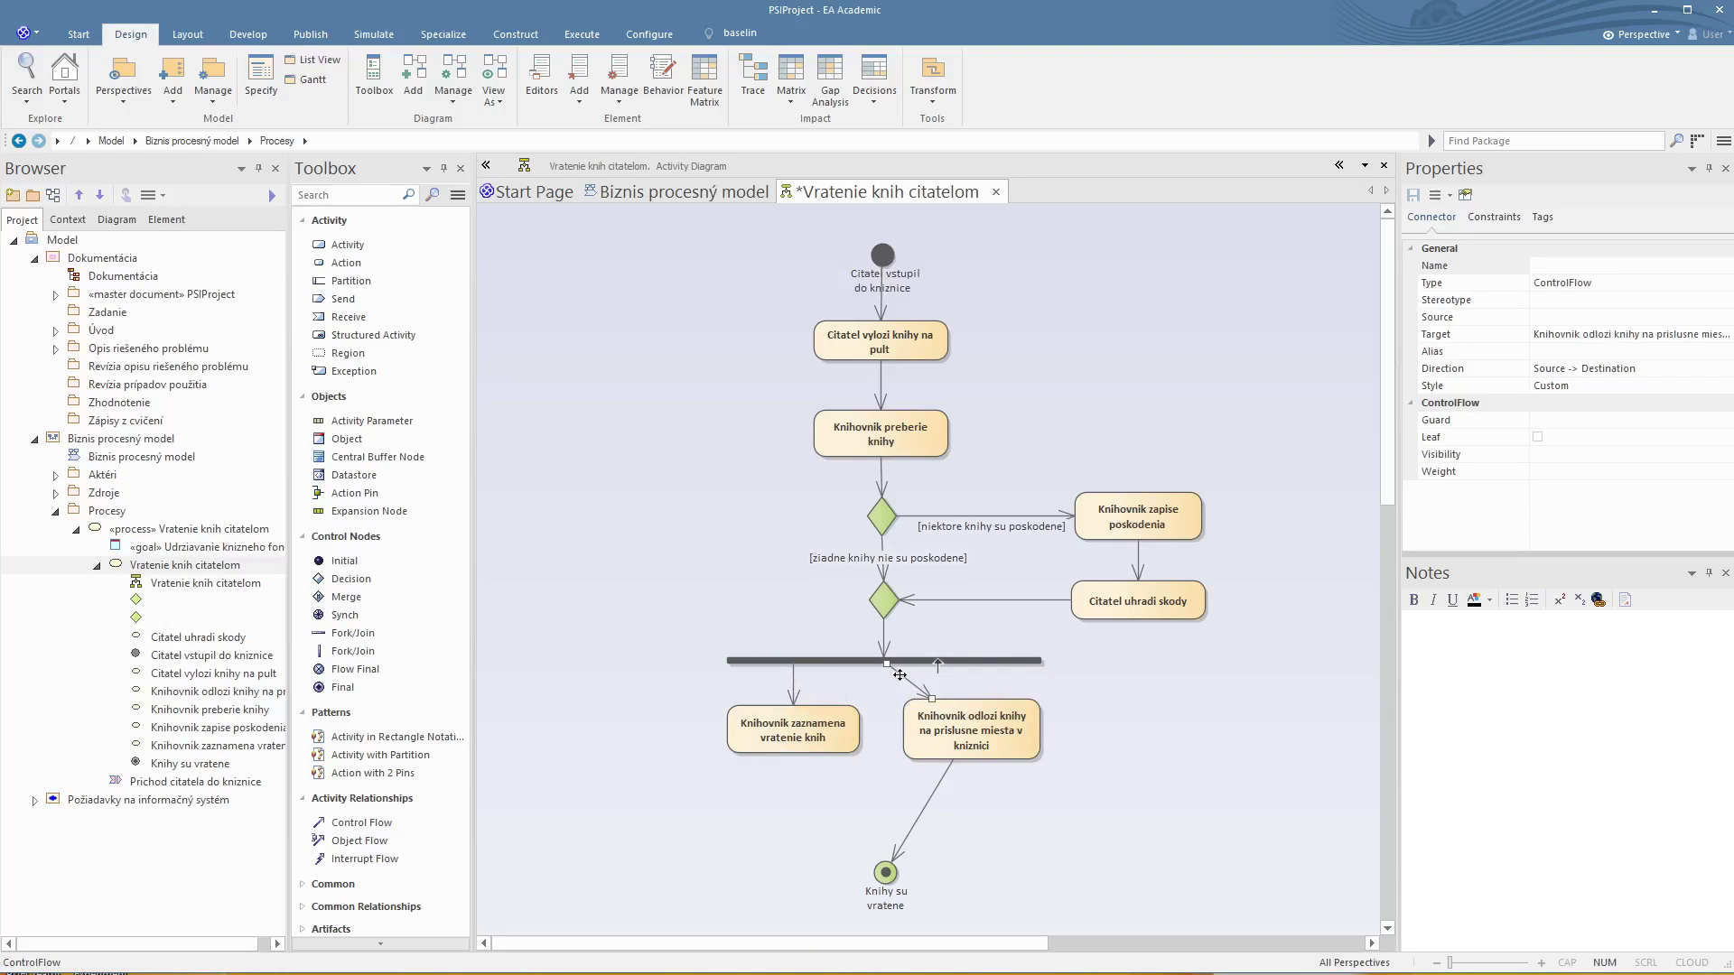
pyautogui.moveTo(906, 679); pyautogui.dragTo(973, 669)
# Step: Add a second horizontal Fork/Join bar beneath the two parallel actions and stretch it to a width of about 295
pyautogui.click(922, 798)
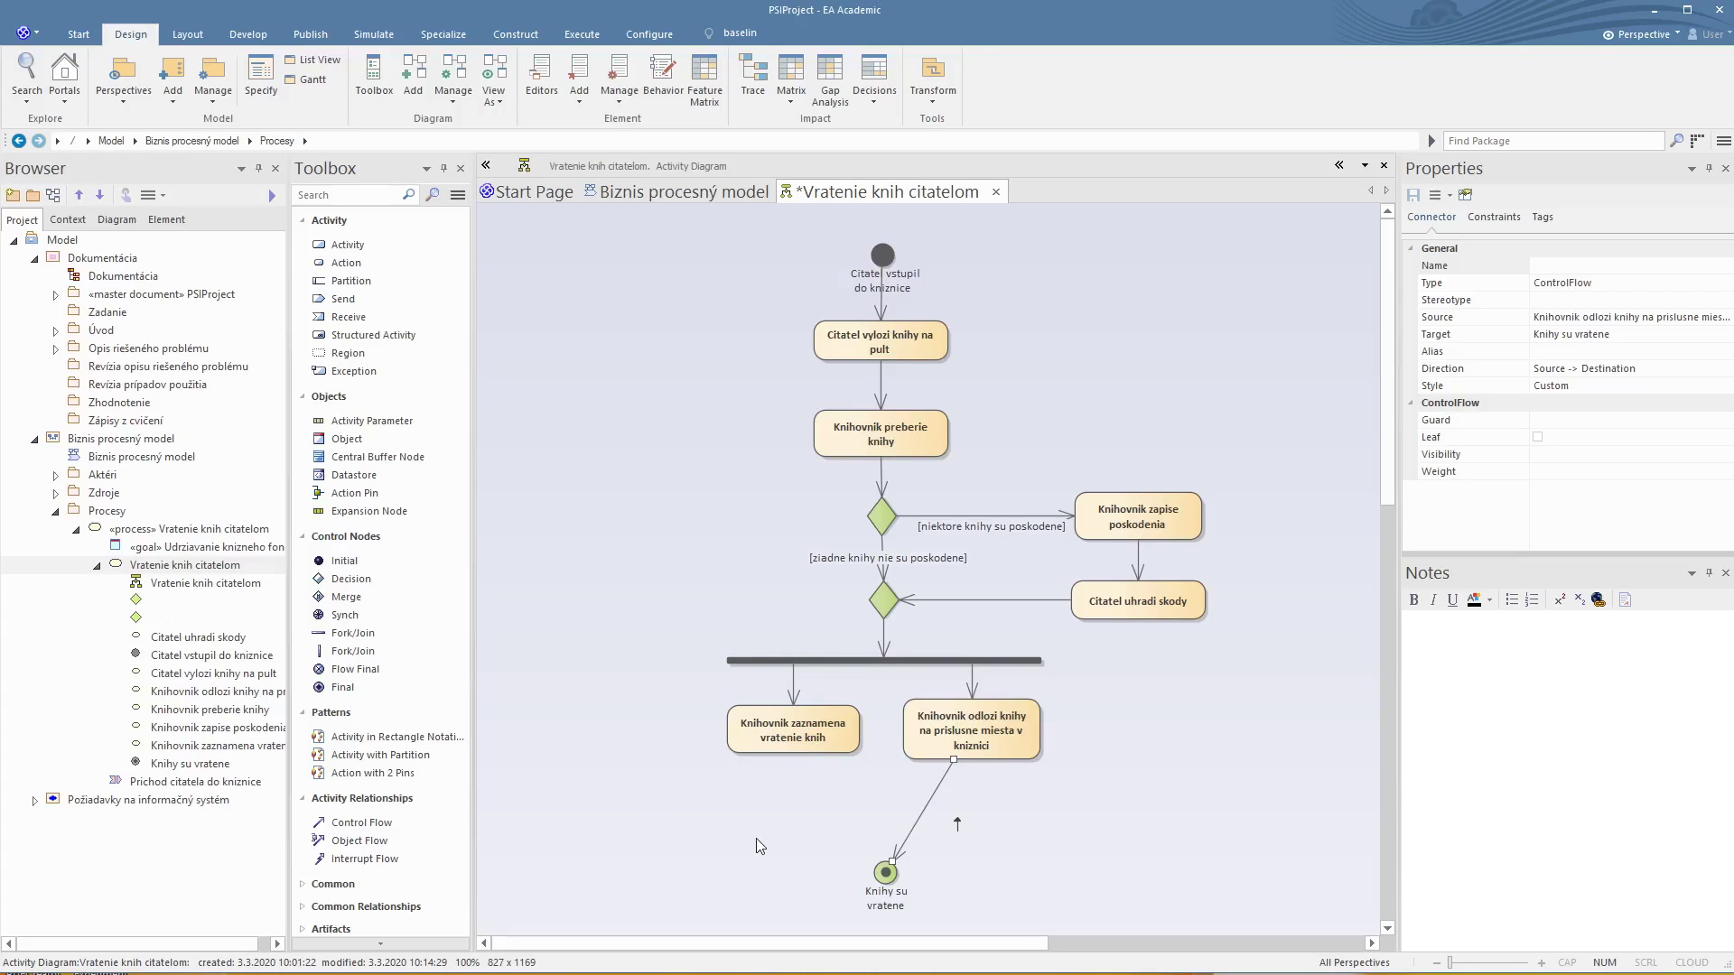
pyautogui.click(359, 636)
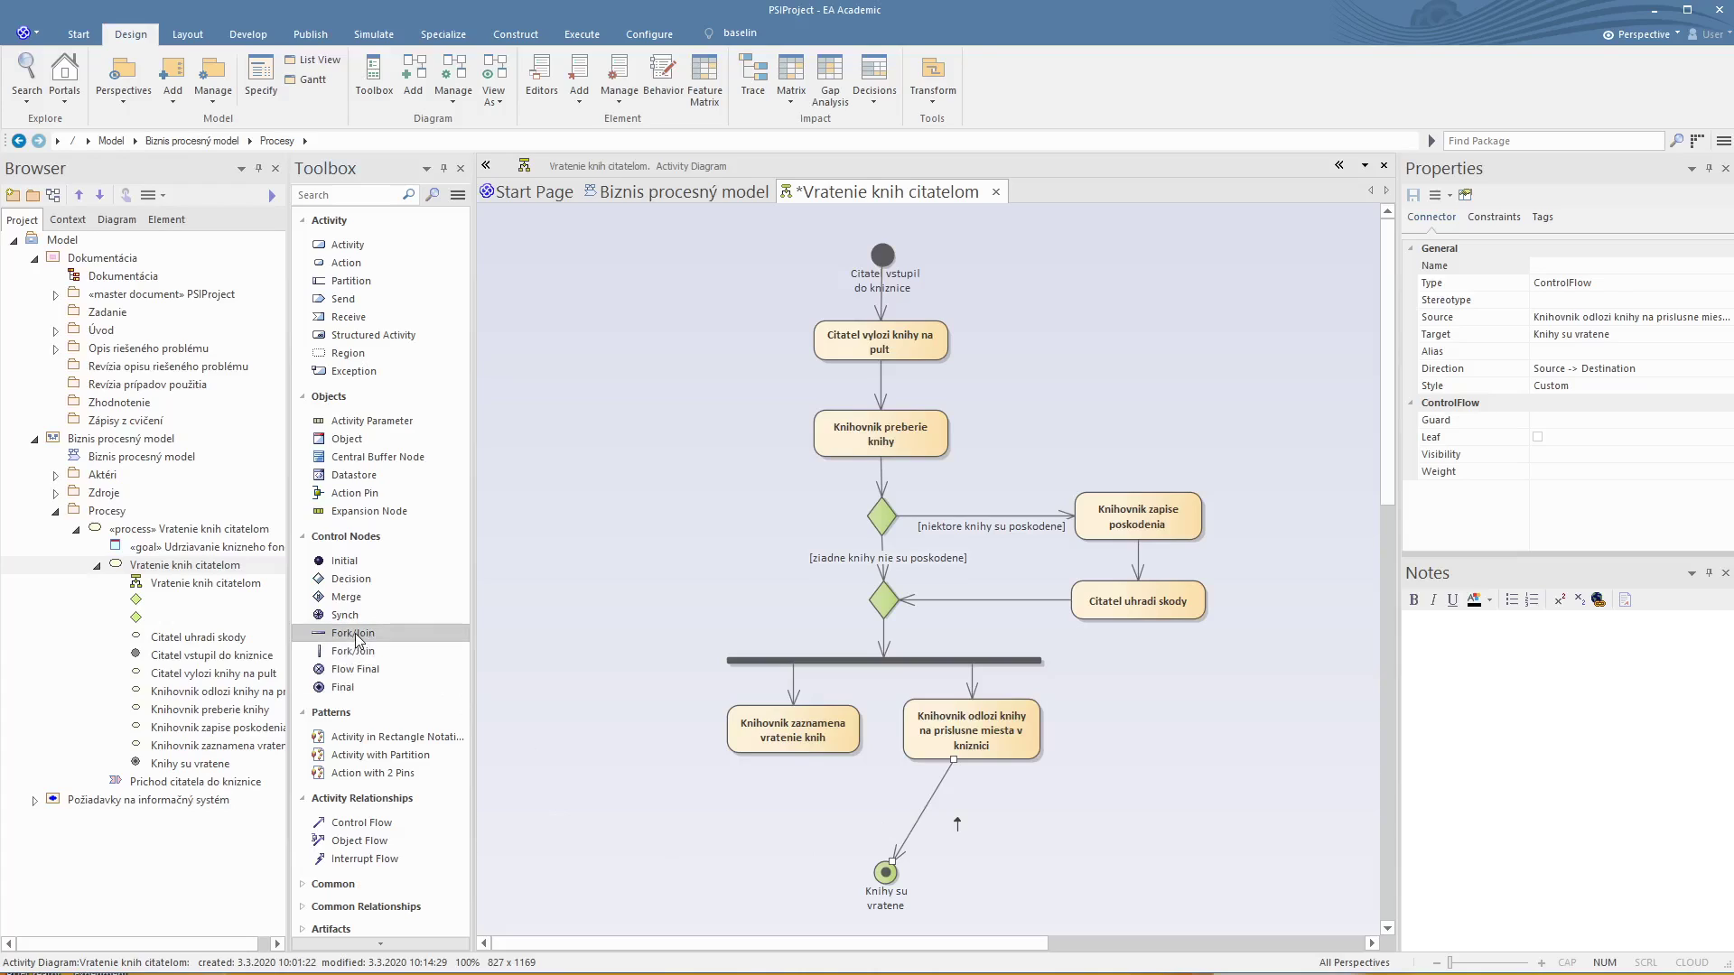
pyautogui.click(832, 809)
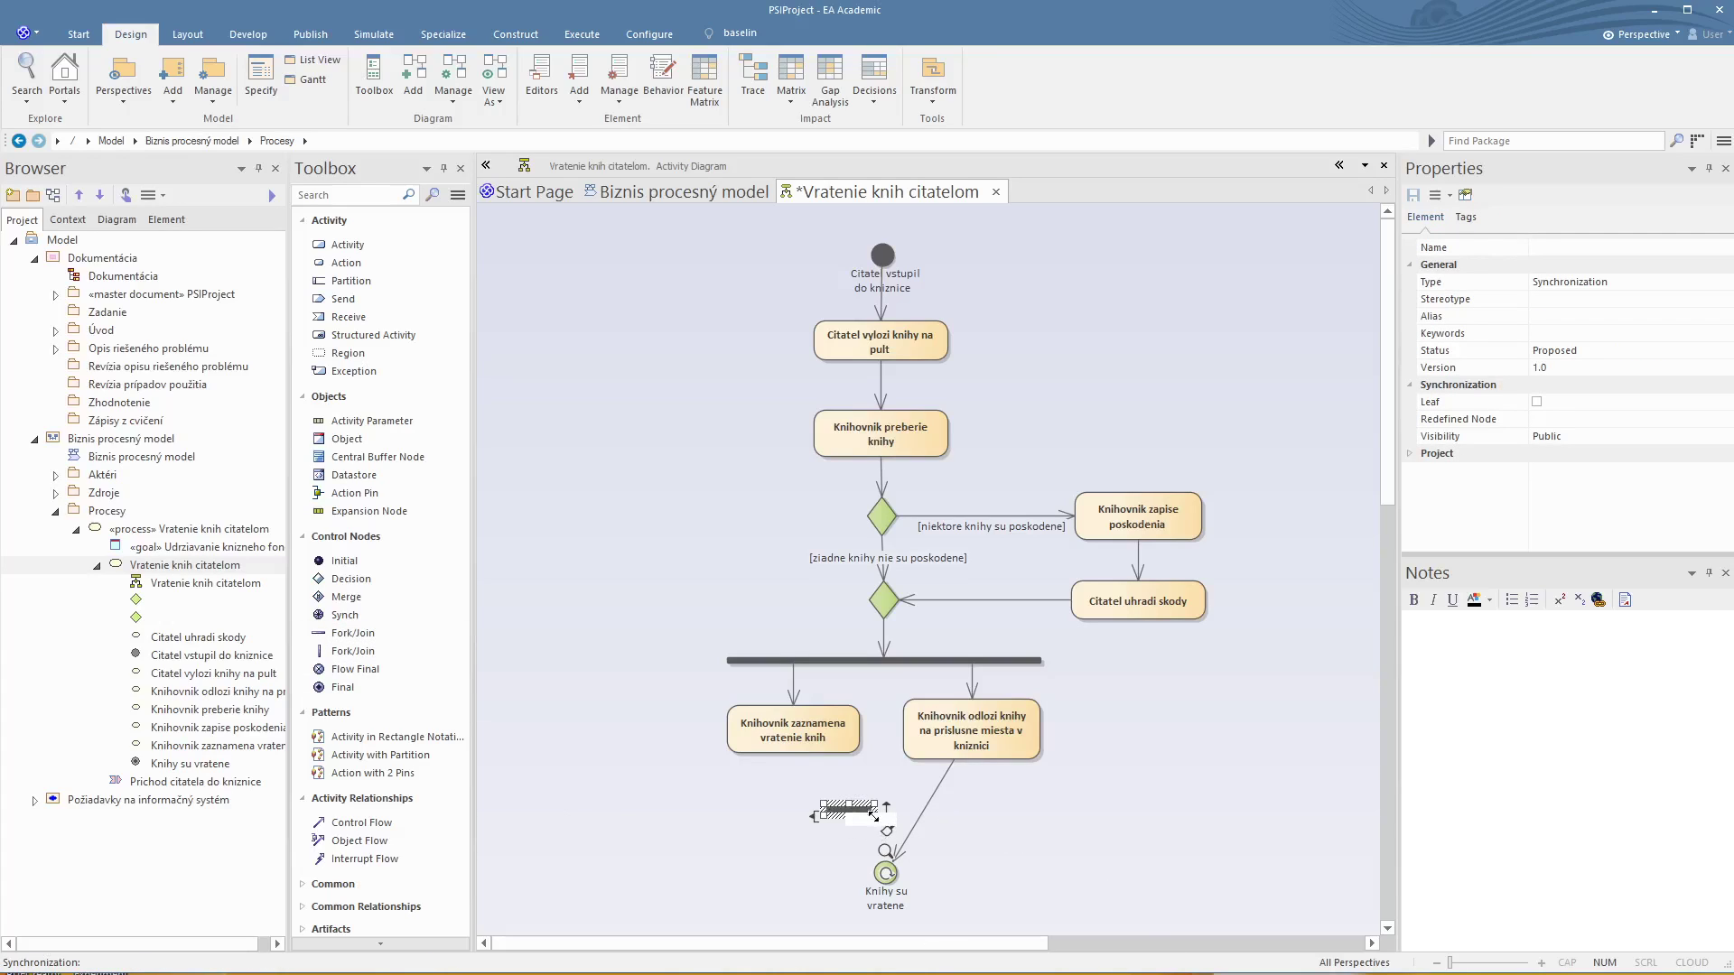
pyautogui.moveTo(822, 803); pyautogui.dragTo(726, 802)
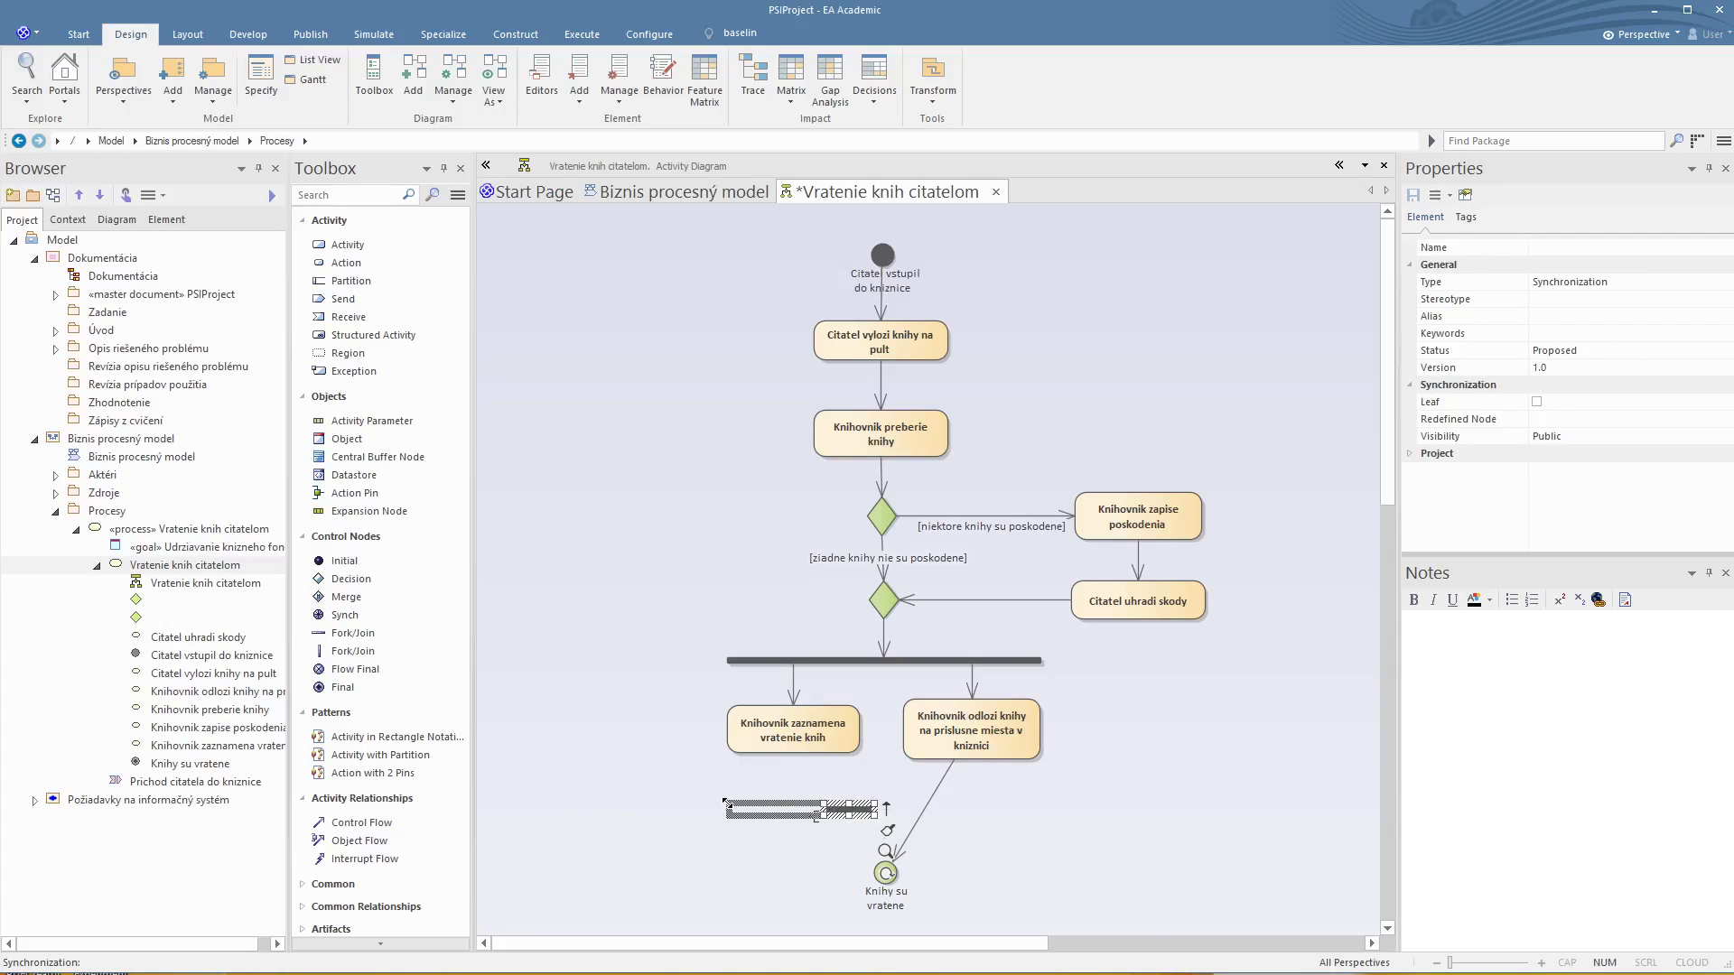
pyautogui.moveTo(875, 808); pyautogui.dragTo(1071, 808)
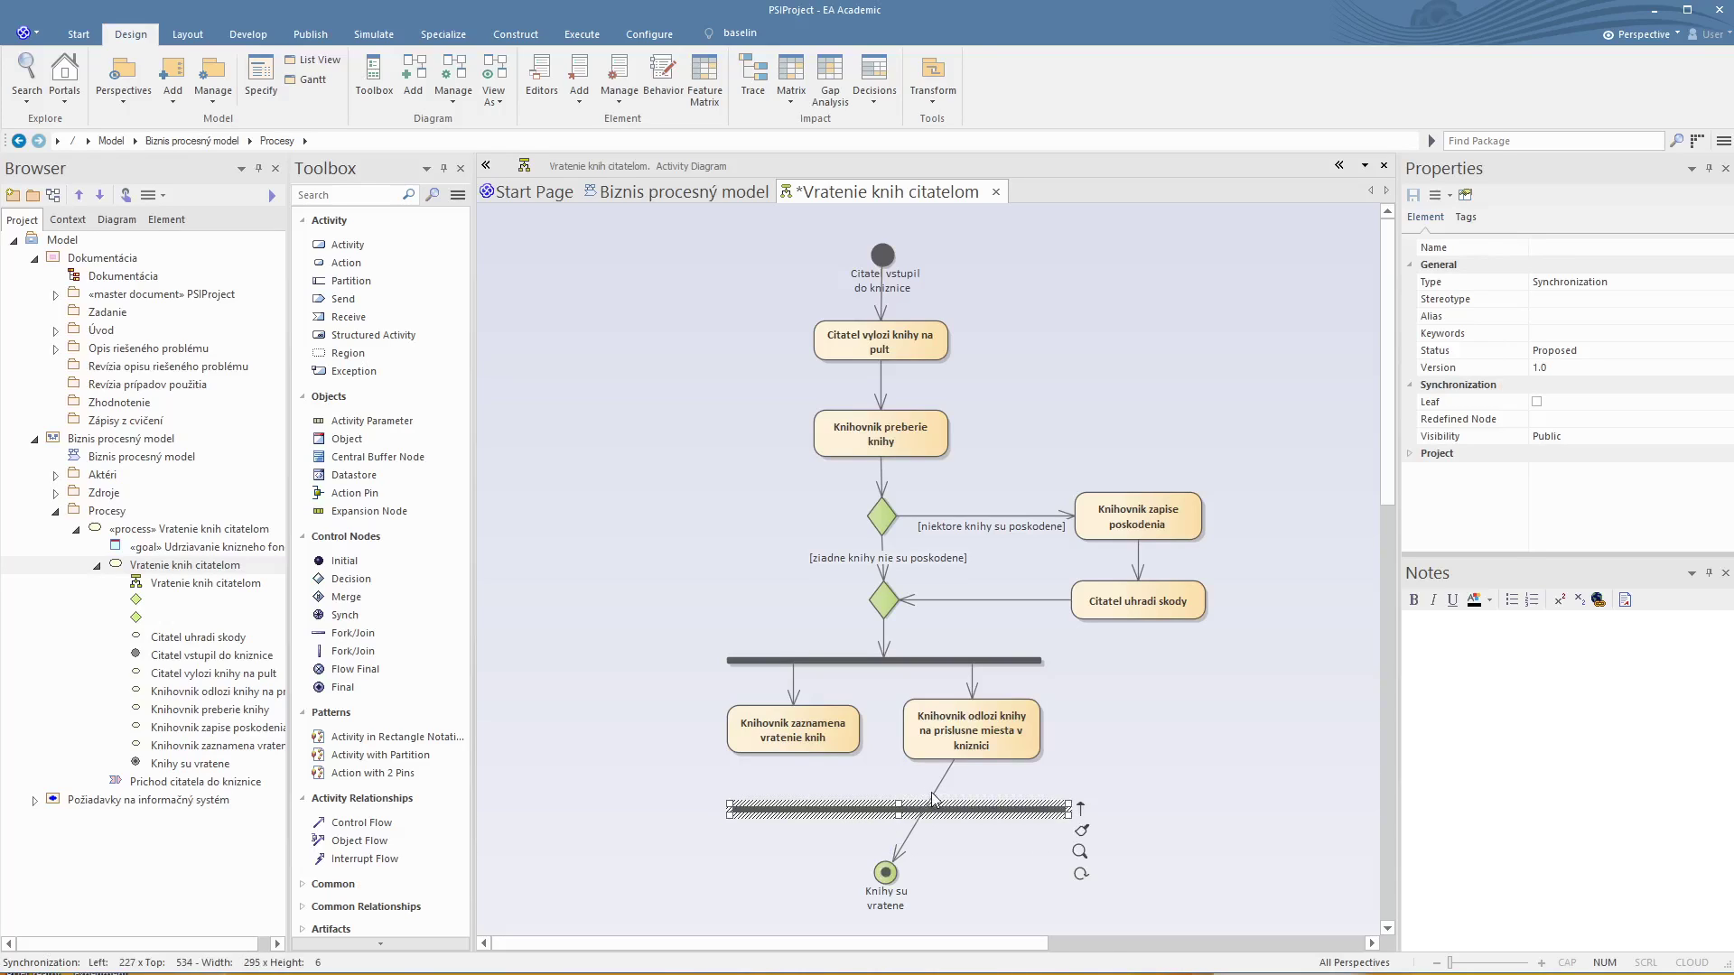
# Step: Redirect the outgoing flow of "Knihovnik odlozi knihy..." to the lower bar and connect "Knihovnik zaznamena vratenie knih" to it with a vertical control flow
pyautogui.click(932, 794)
pyautogui.moveTo(891, 864); pyautogui.dragTo(971, 815)
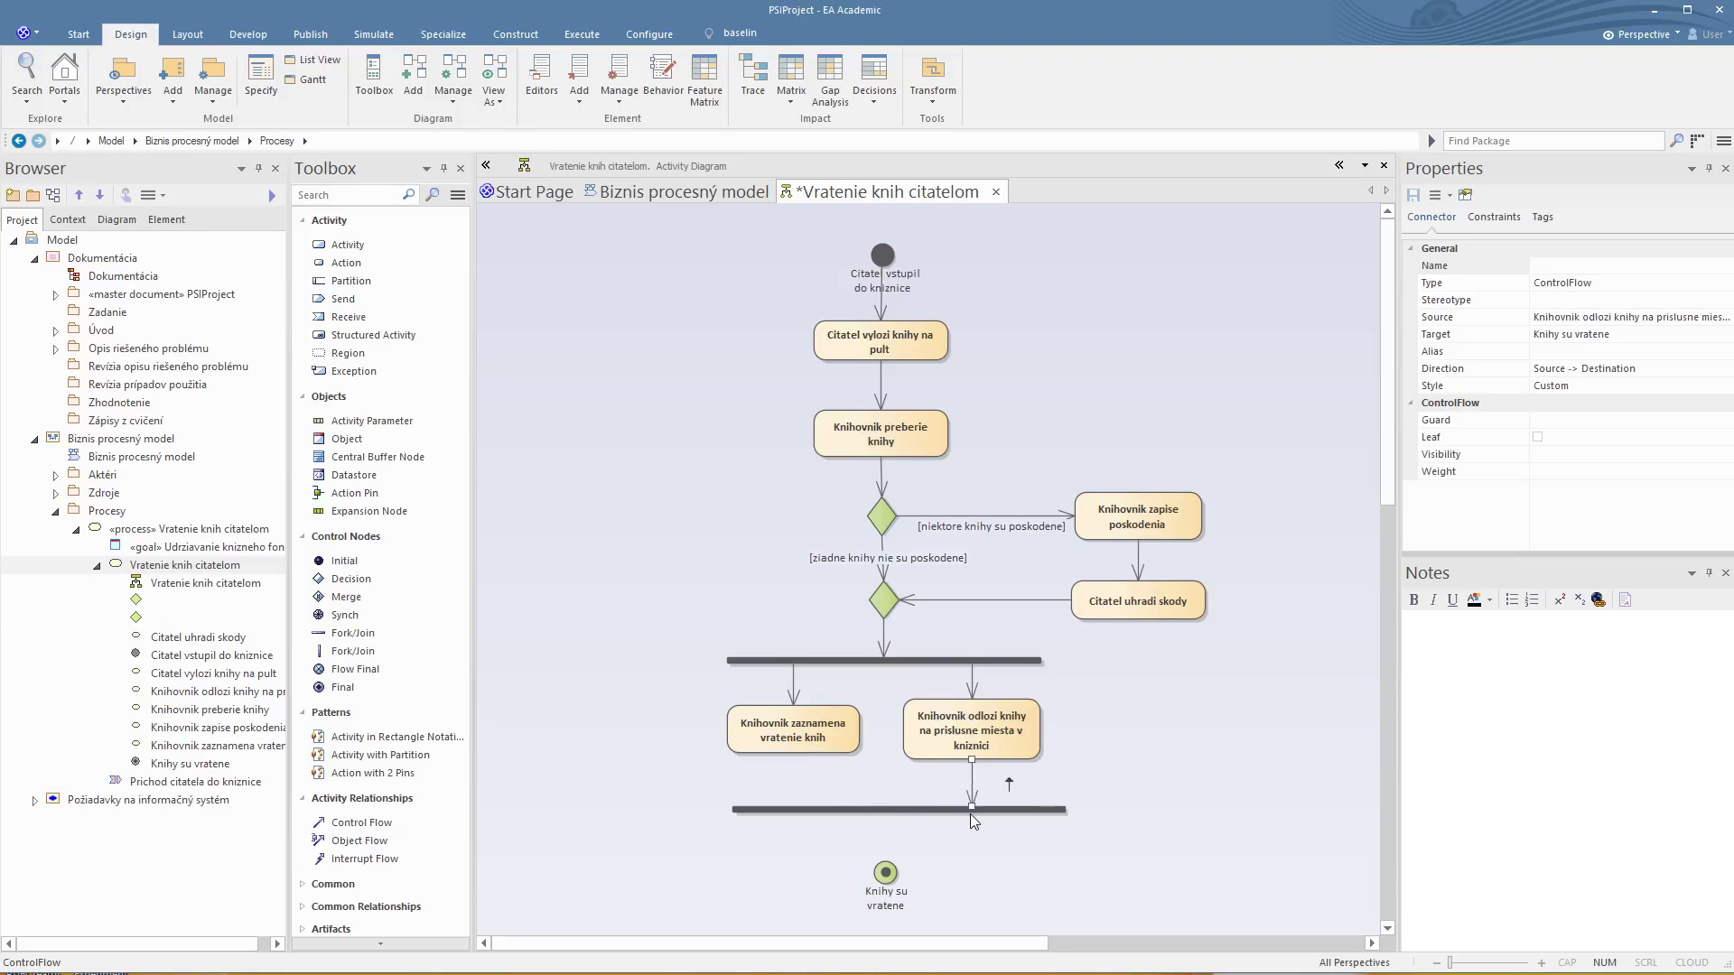
pyautogui.click(789, 739)
pyautogui.moveTo(877, 715); pyautogui.dragTo(793, 809)
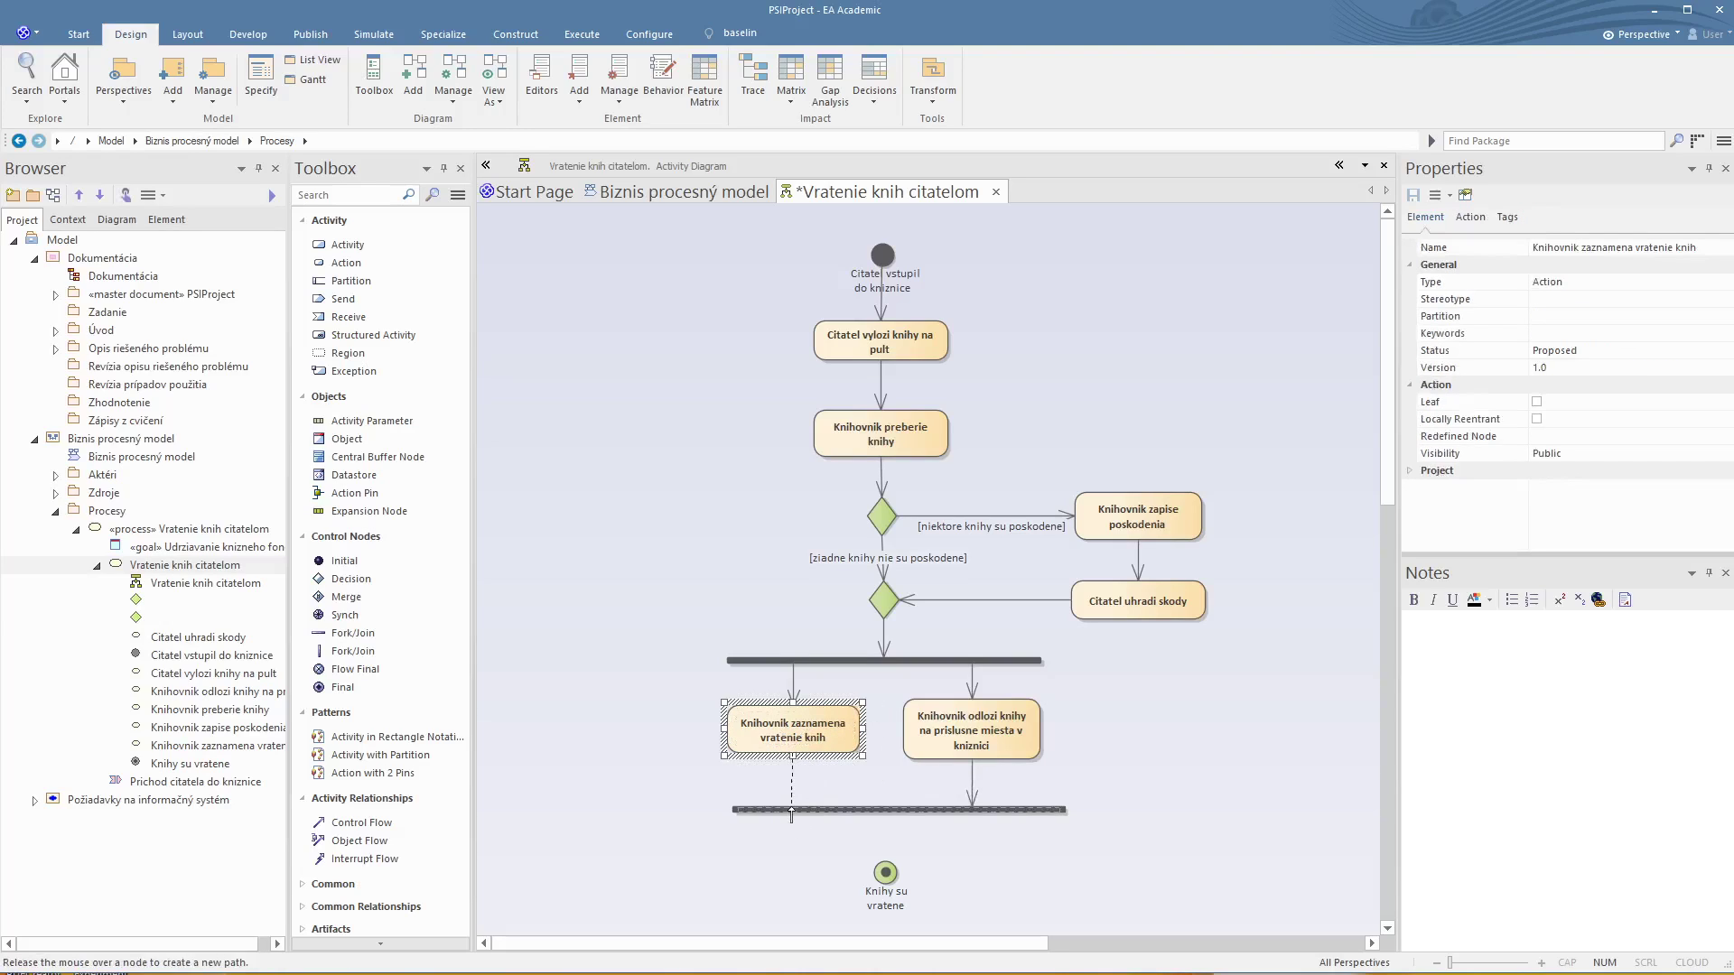
pyautogui.click(885, 818)
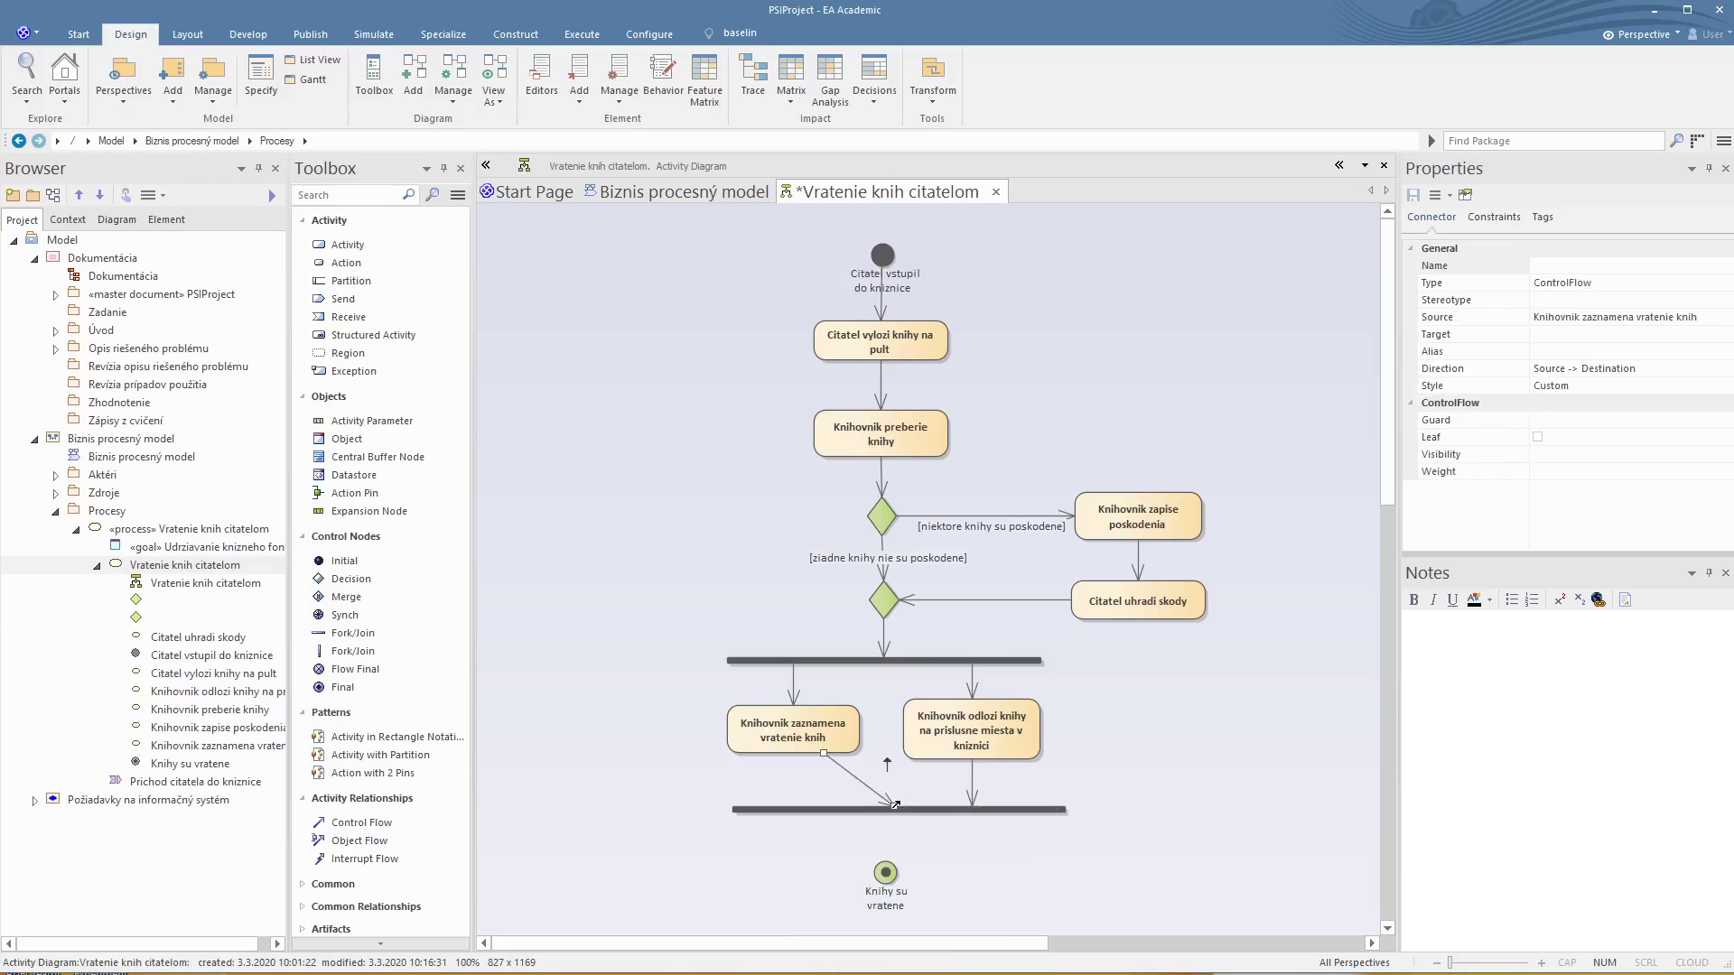
pyautogui.moveTo(890, 806); pyautogui.dragTo(792, 821)
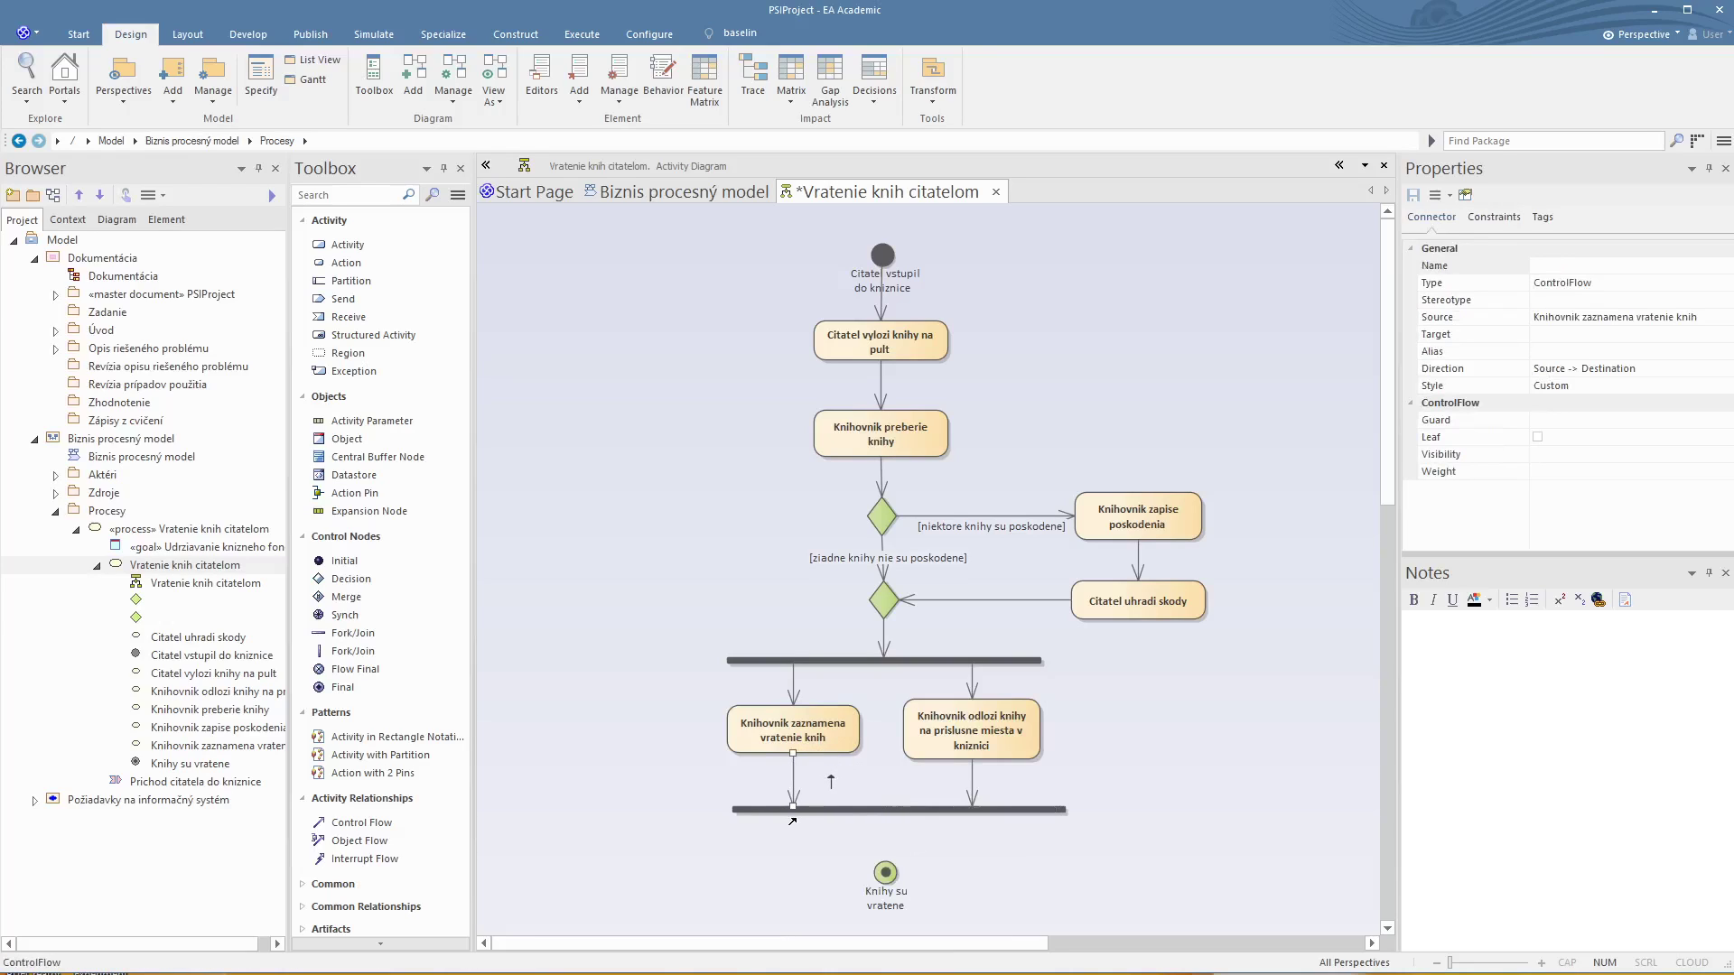
# Step: Connect the lower Fork/Join bar to "Knihy su vratene" with a control flow, narrow the bar to about 273 and align the final node beneath its centre
pyautogui.click(908, 812)
pyautogui.moveTo(1084, 813); pyautogui.dragTo(886, 873)
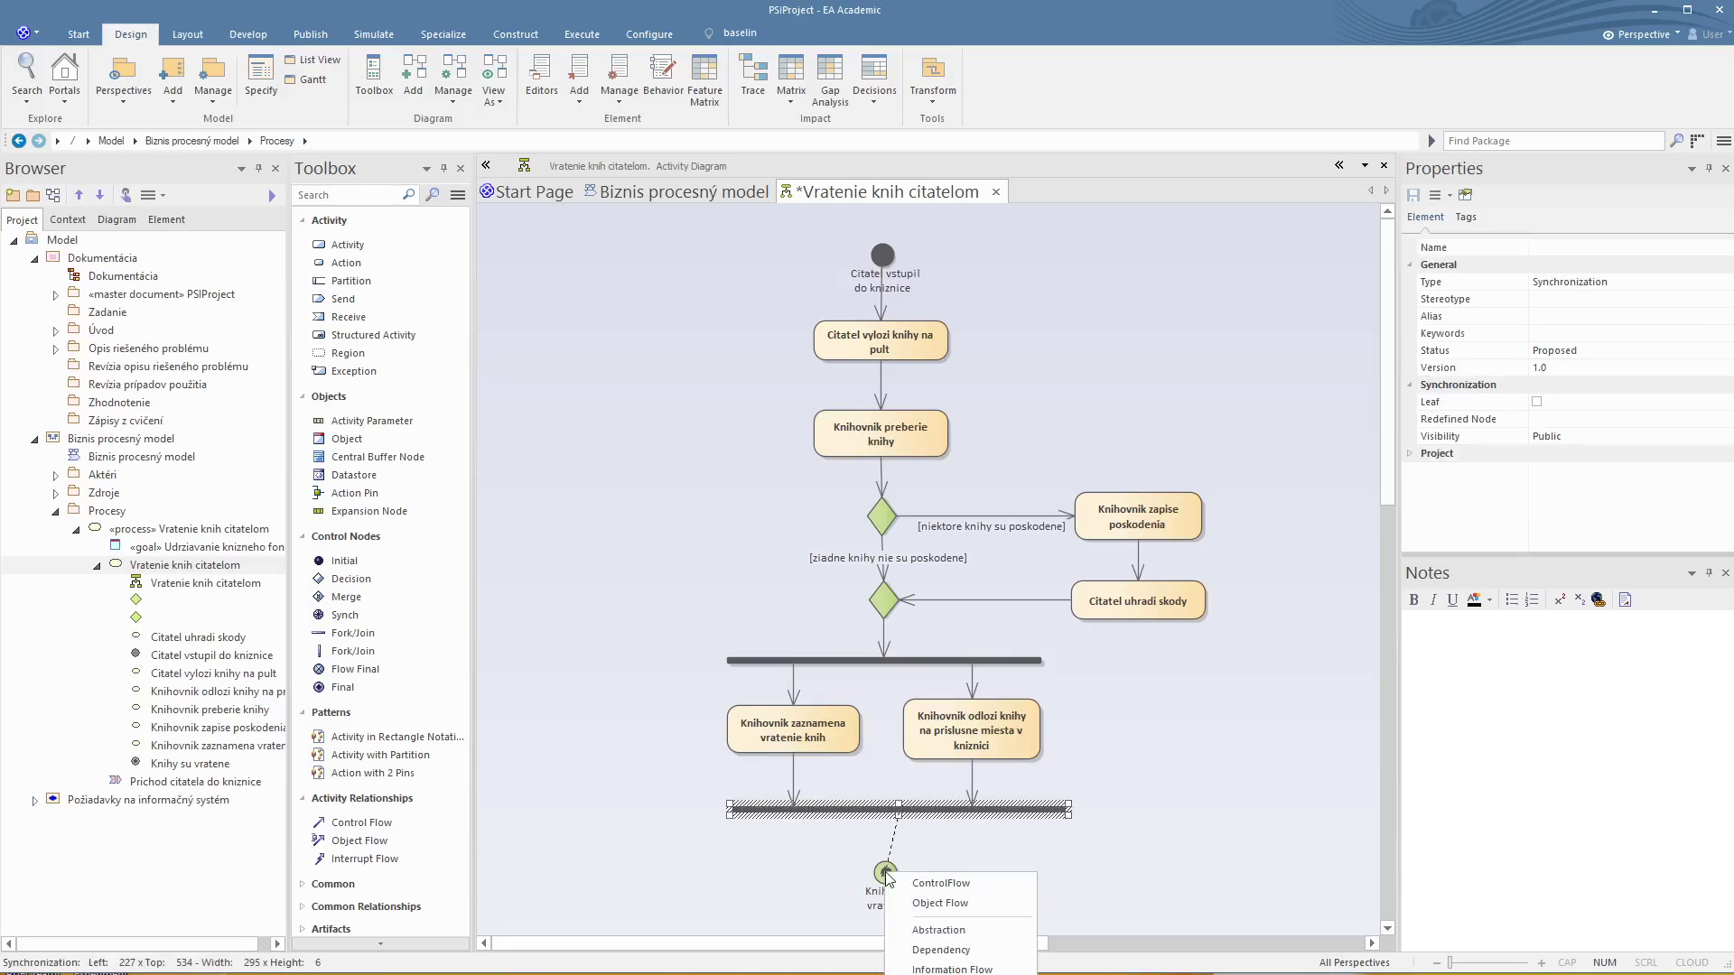
pyautogui.click(942, 883)
pyautogui.click(898, 886)
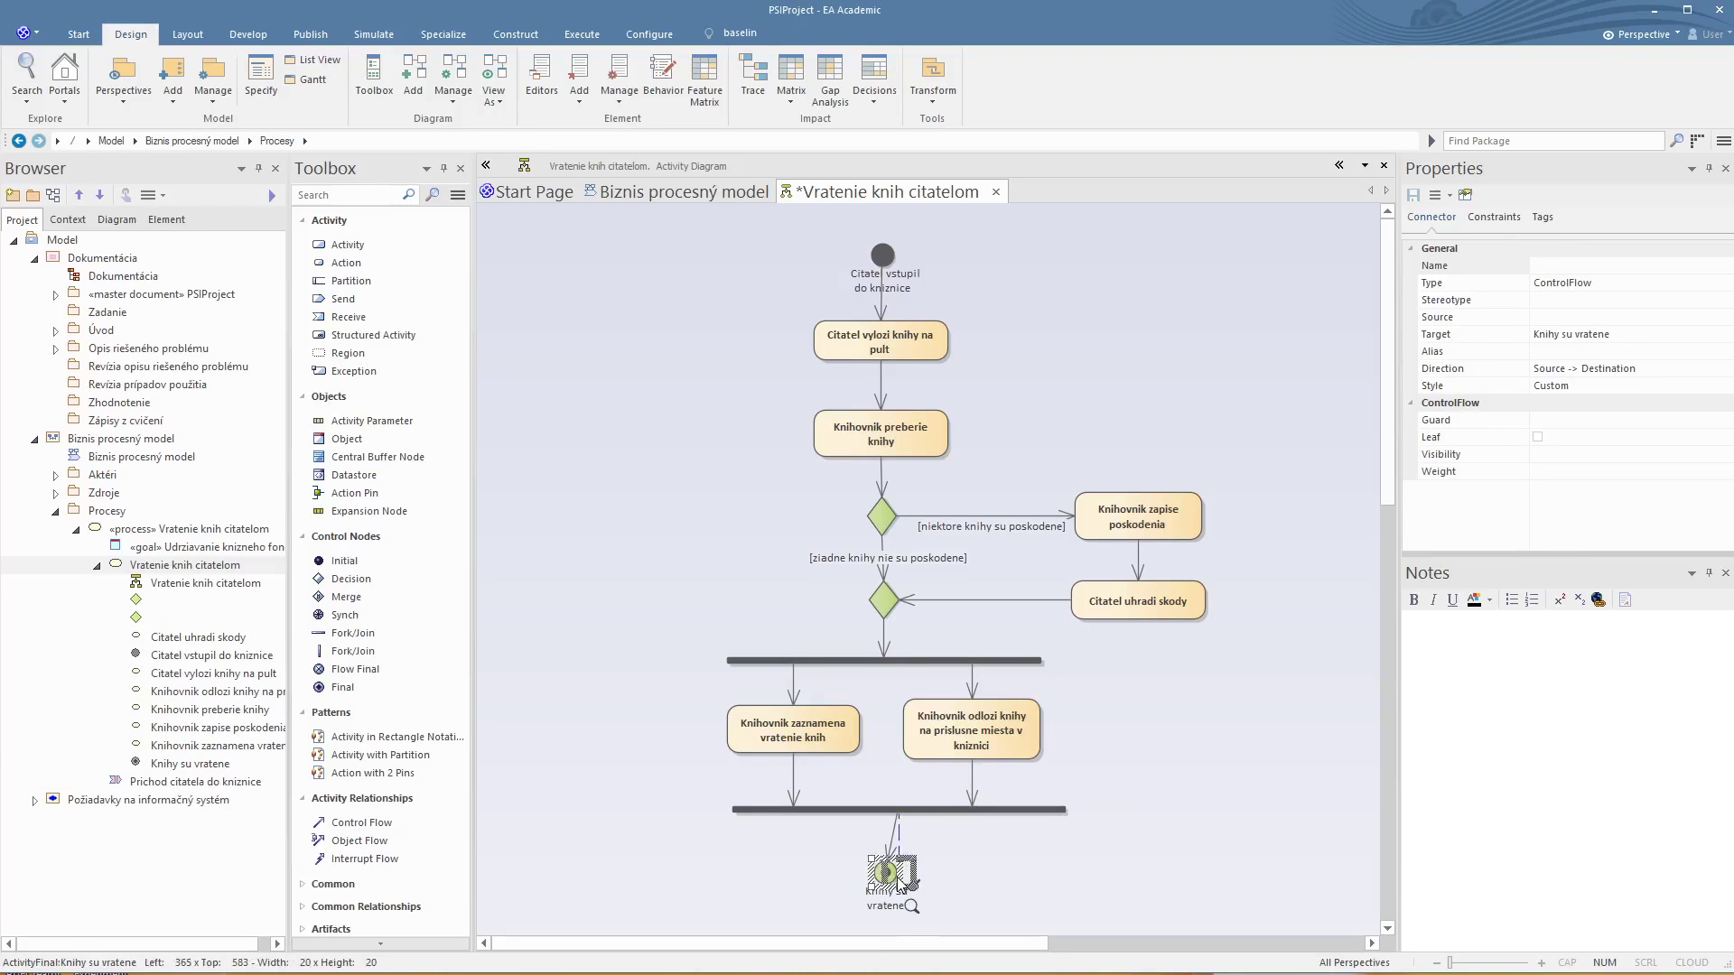
pyautogui.click(1102, 703)
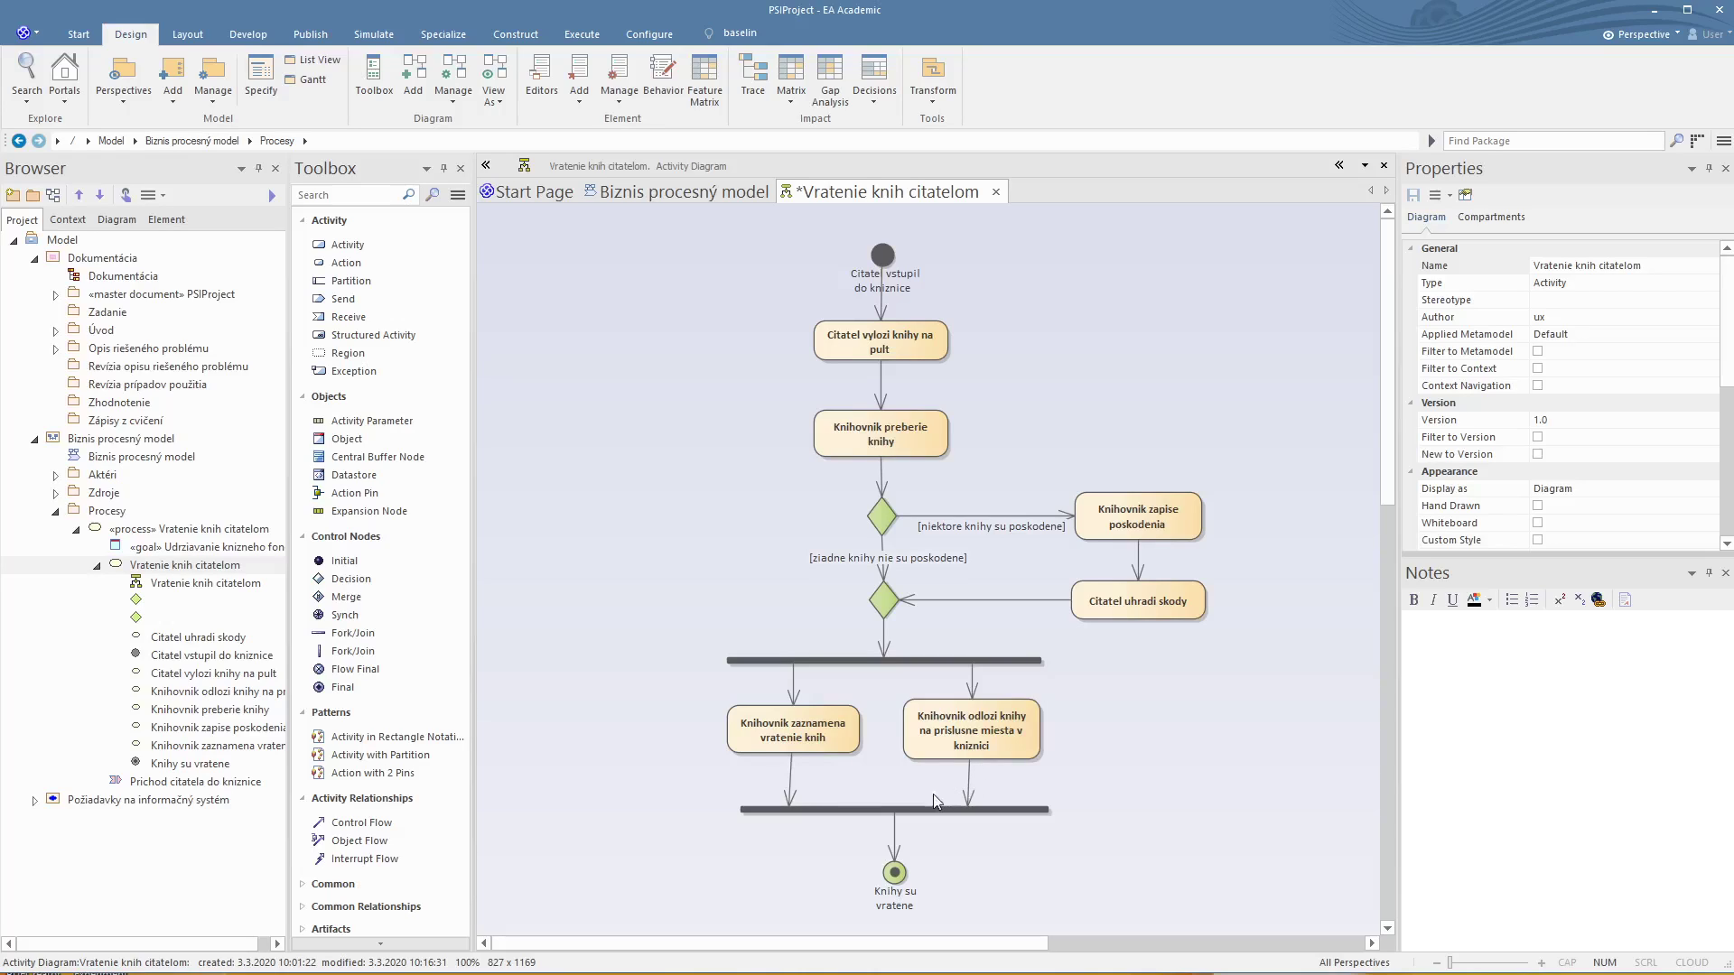
pyautogui.click(746, 808)
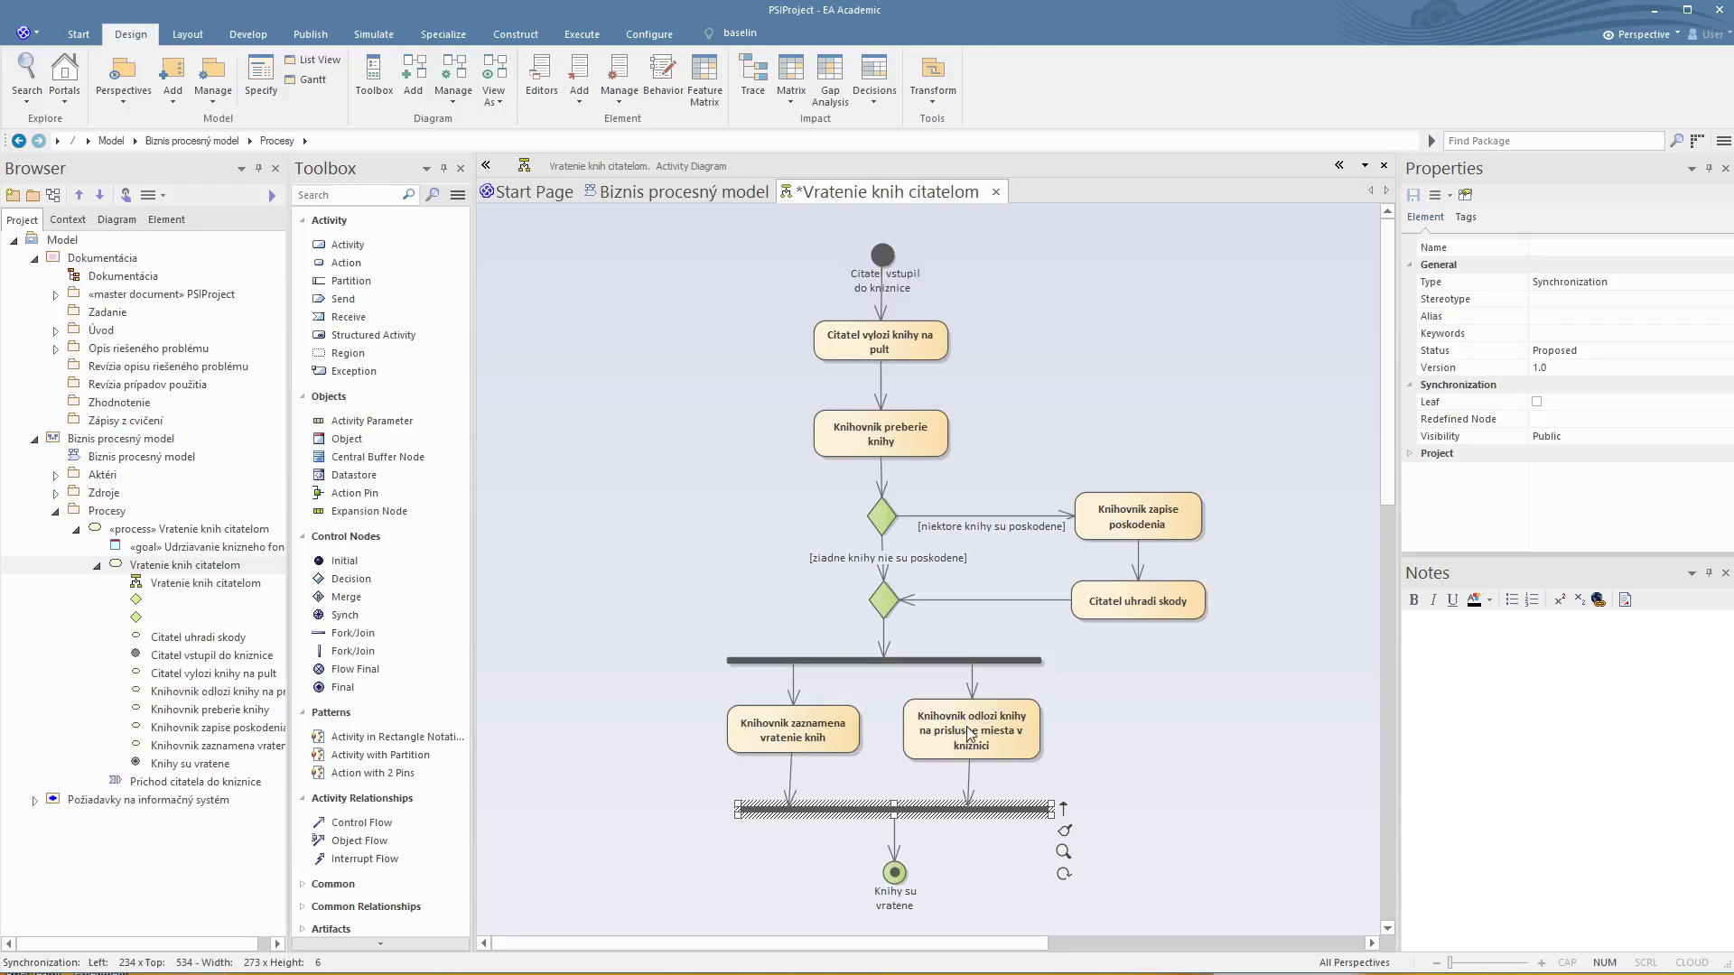
pyautogui.click(1181, 724)
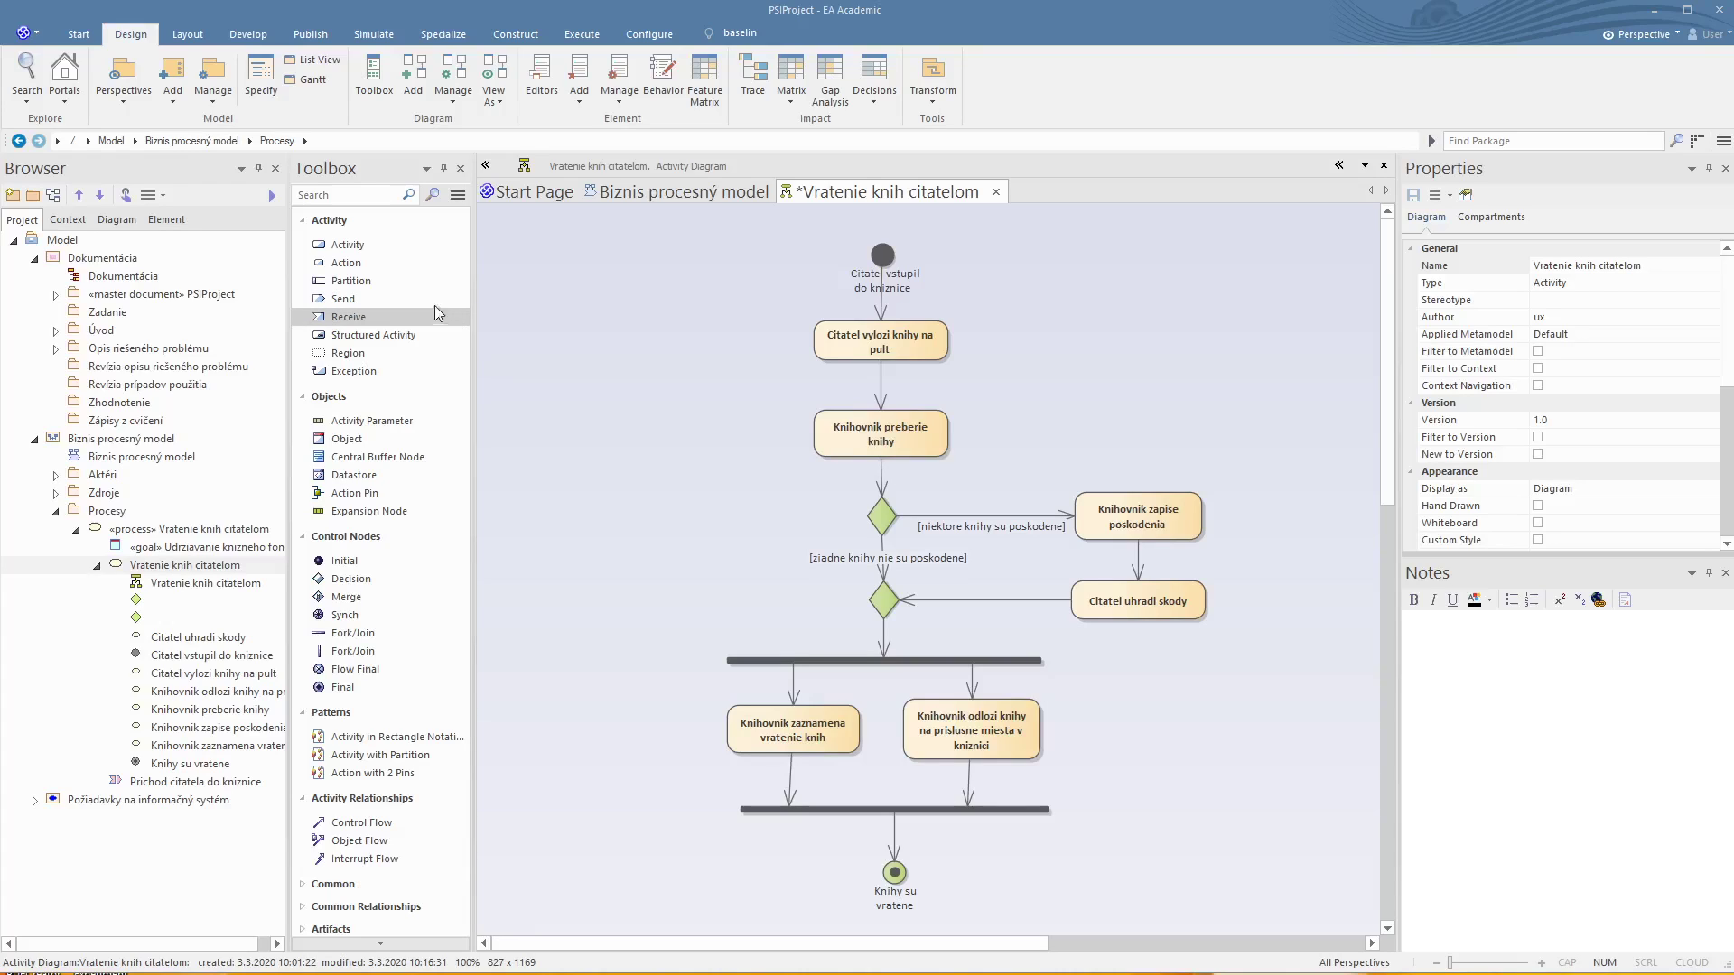
# Step: Add a vertically oriented Partition about 370 by 175 around "Citatel vylozi knihy na pult" and "Knihovnik preberie knihy"
pyautogui.click(327, 288)
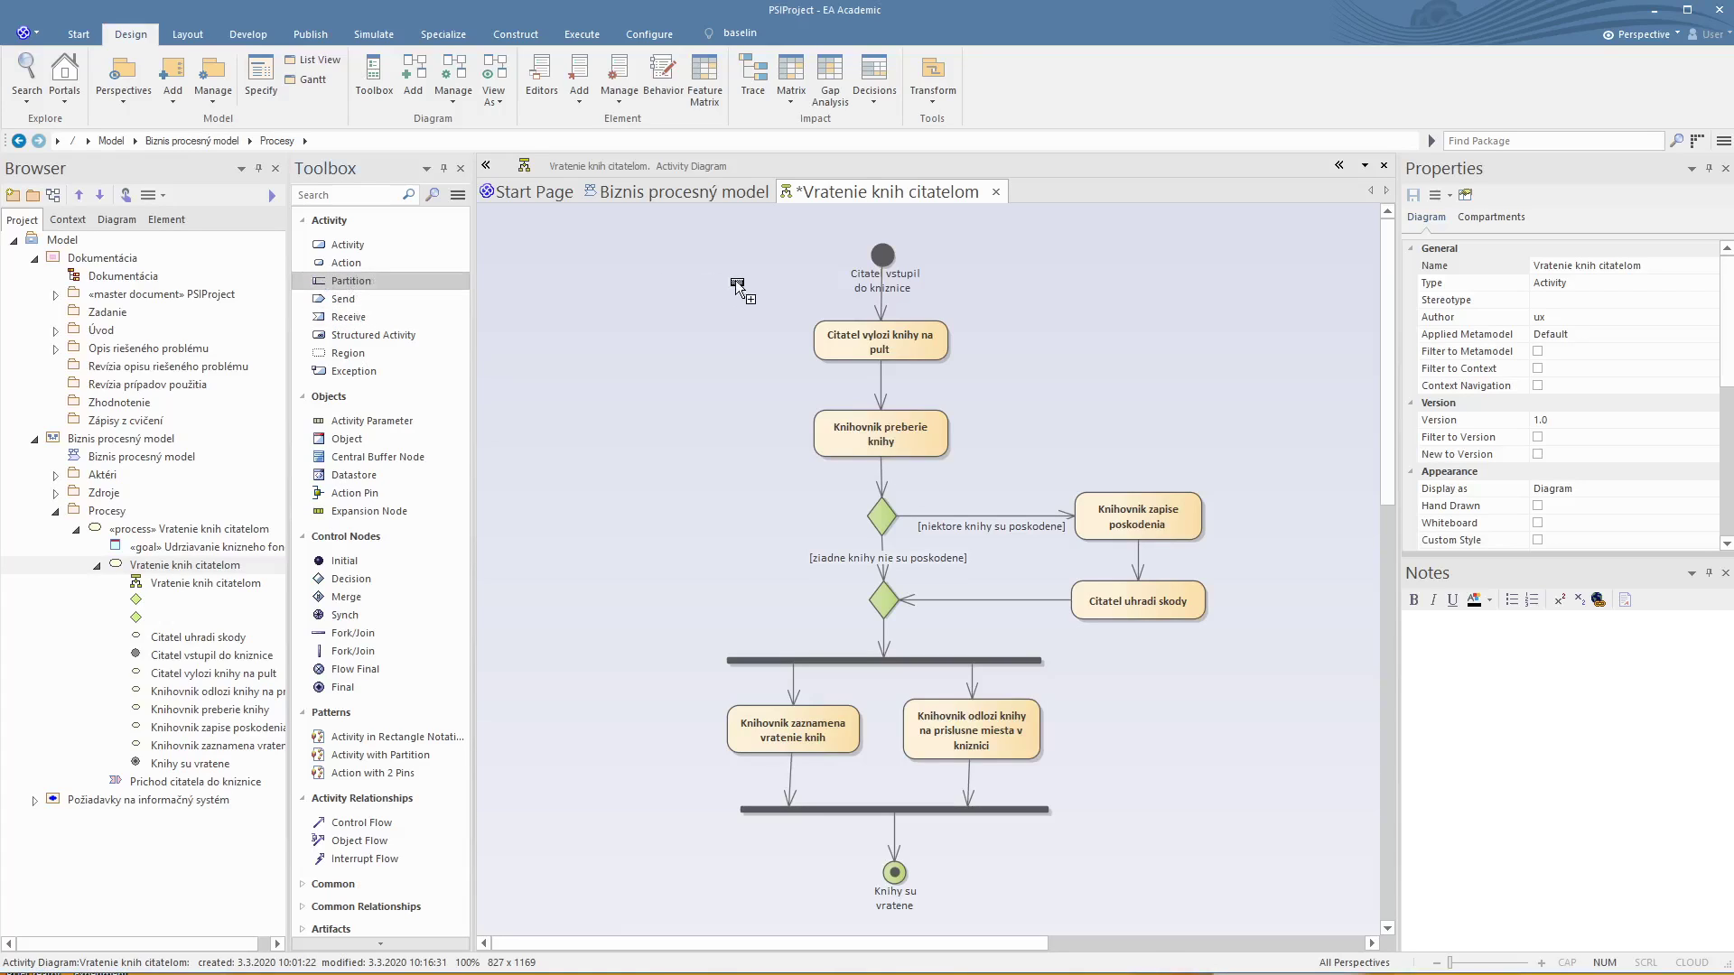
pyautogui.click(648, 267)
pyautogui.moveTo(778, 267); pyautogui.dragTo(882, 289)
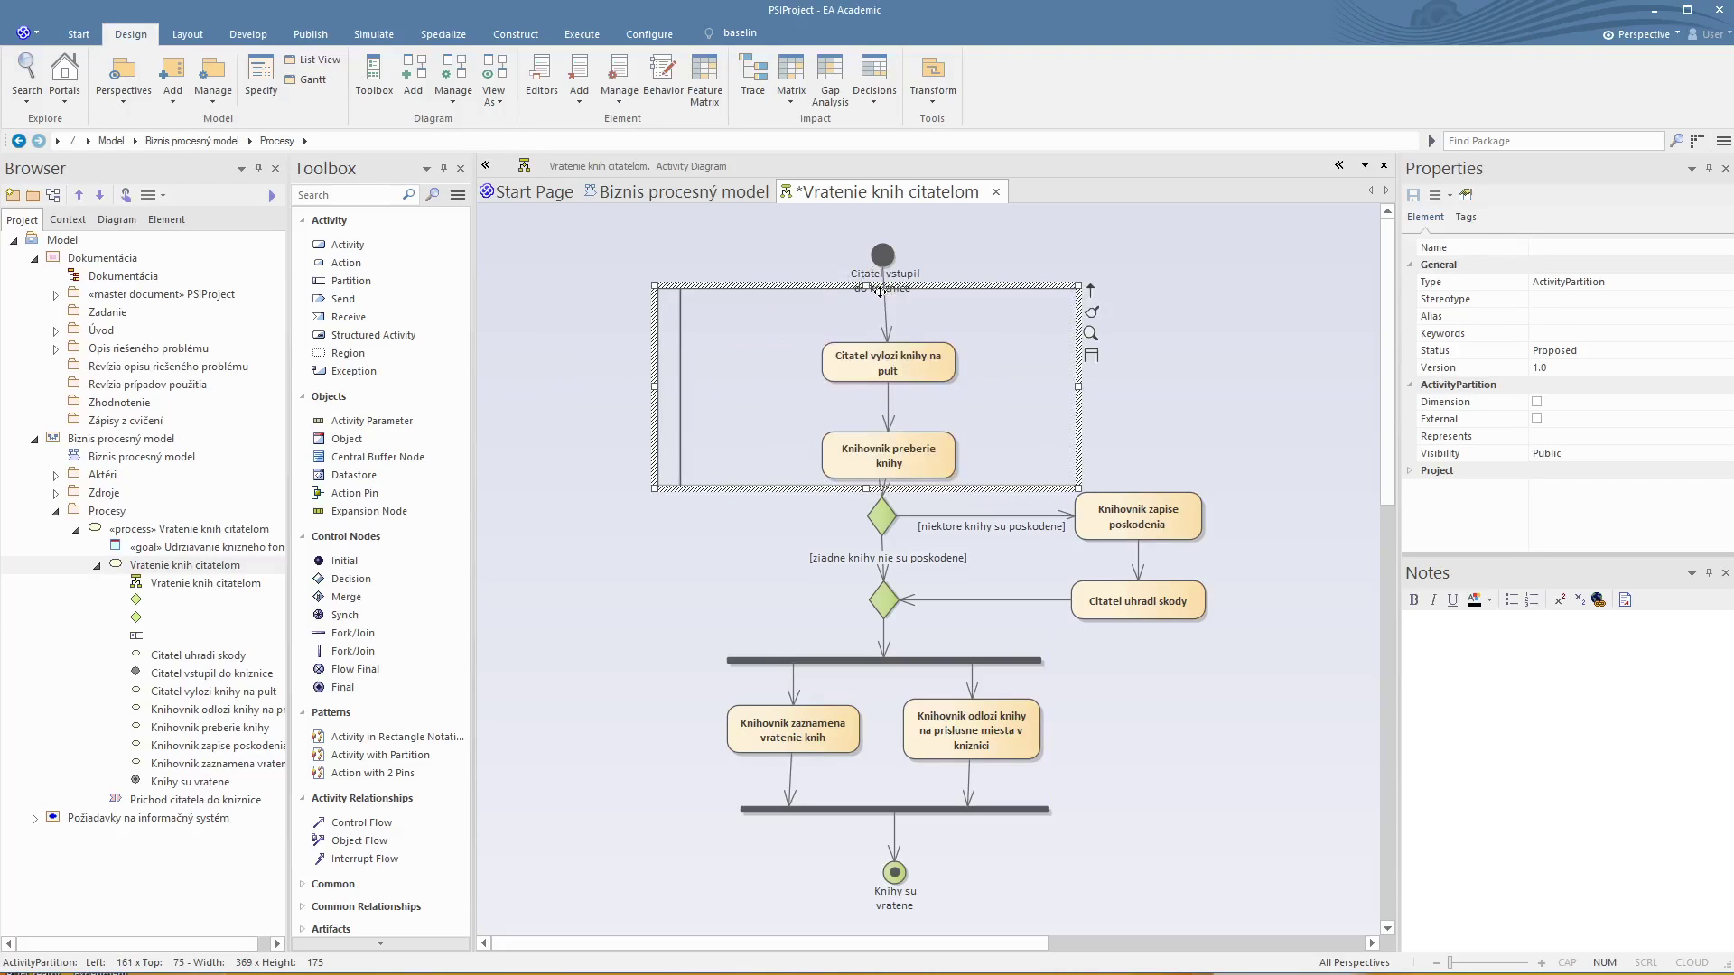
pyautogui.click(1094, 358)
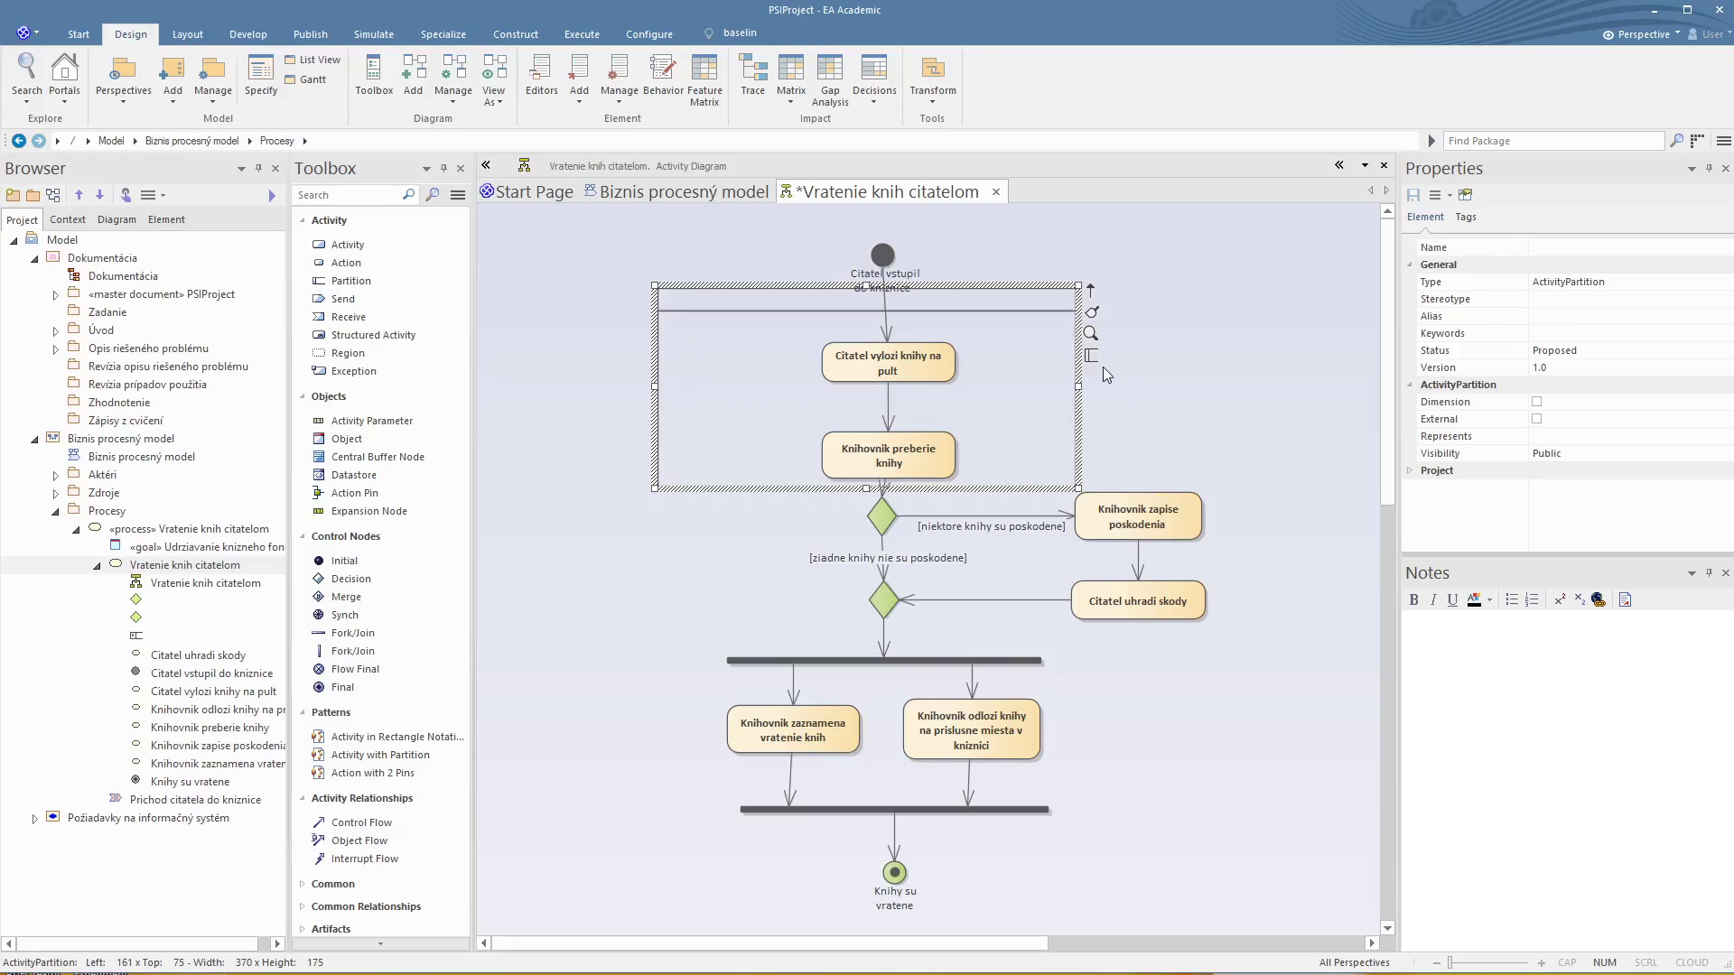
pyautogui.moveTo(1025, 294); pyautogui.dragTo(1018, 295)
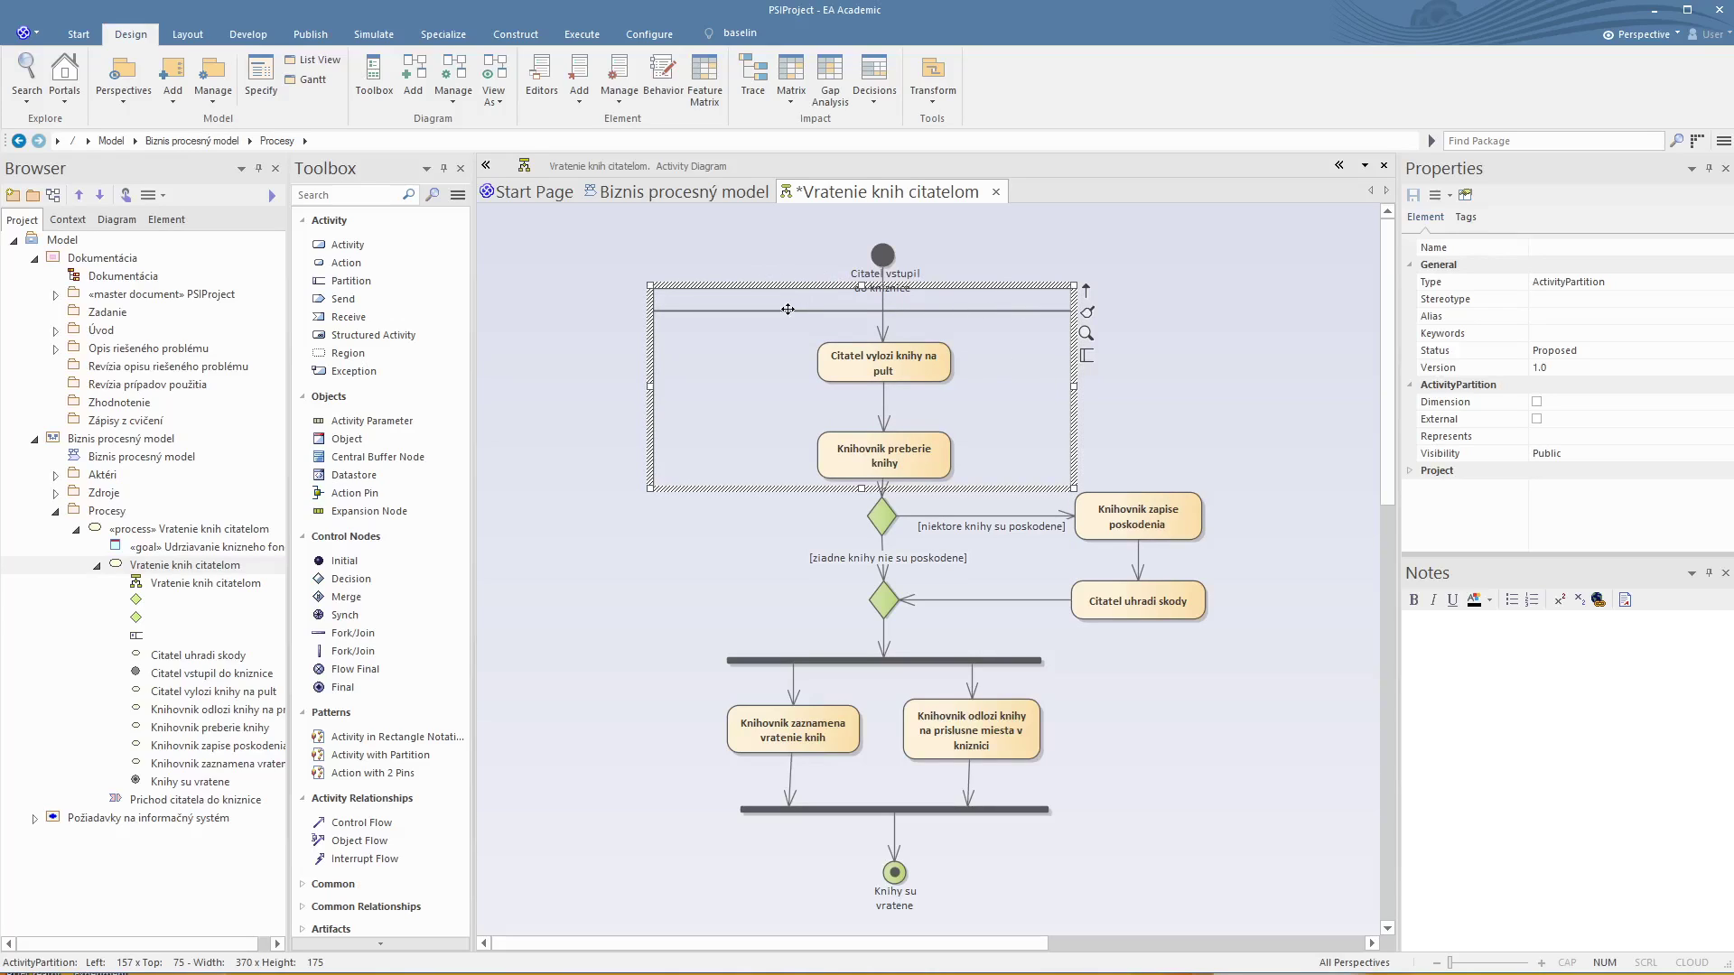
# Step: Add a second Partition of the same size directly to the right of the first and switch it to vertical orientation
pyautogui.click(335, 287)
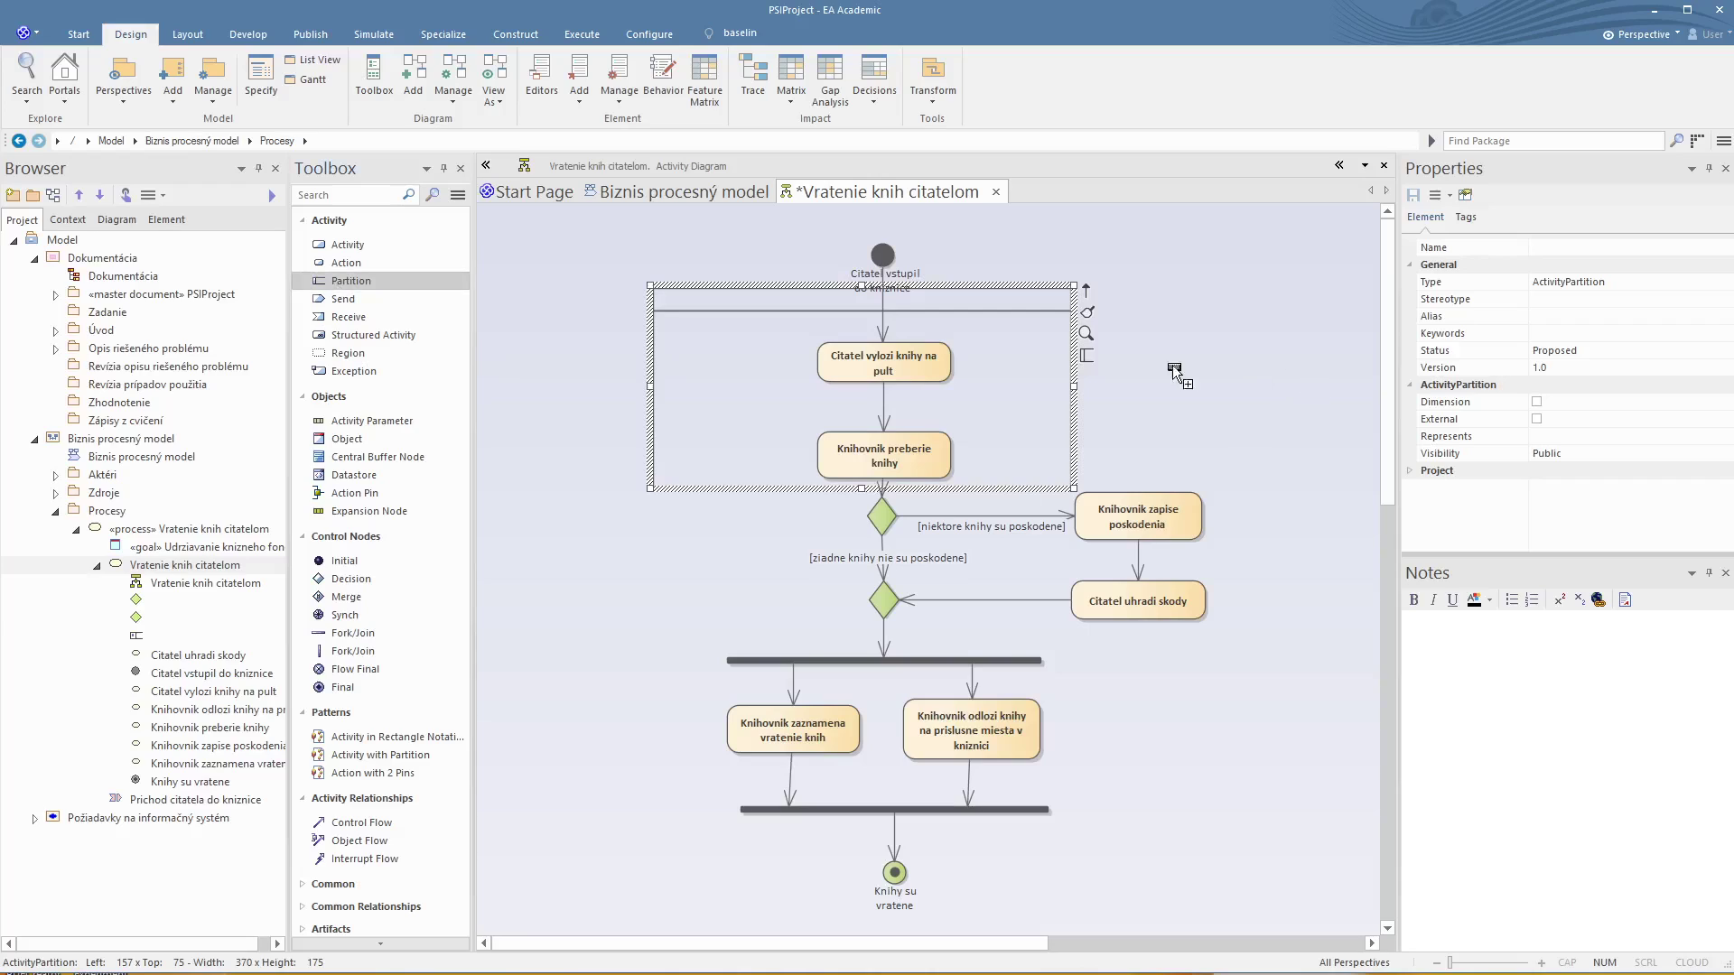
pyautogui.click(1139, 359)
pyautogui.moveTo(1212, 357); pyautogui.dragTo(1143, 286)
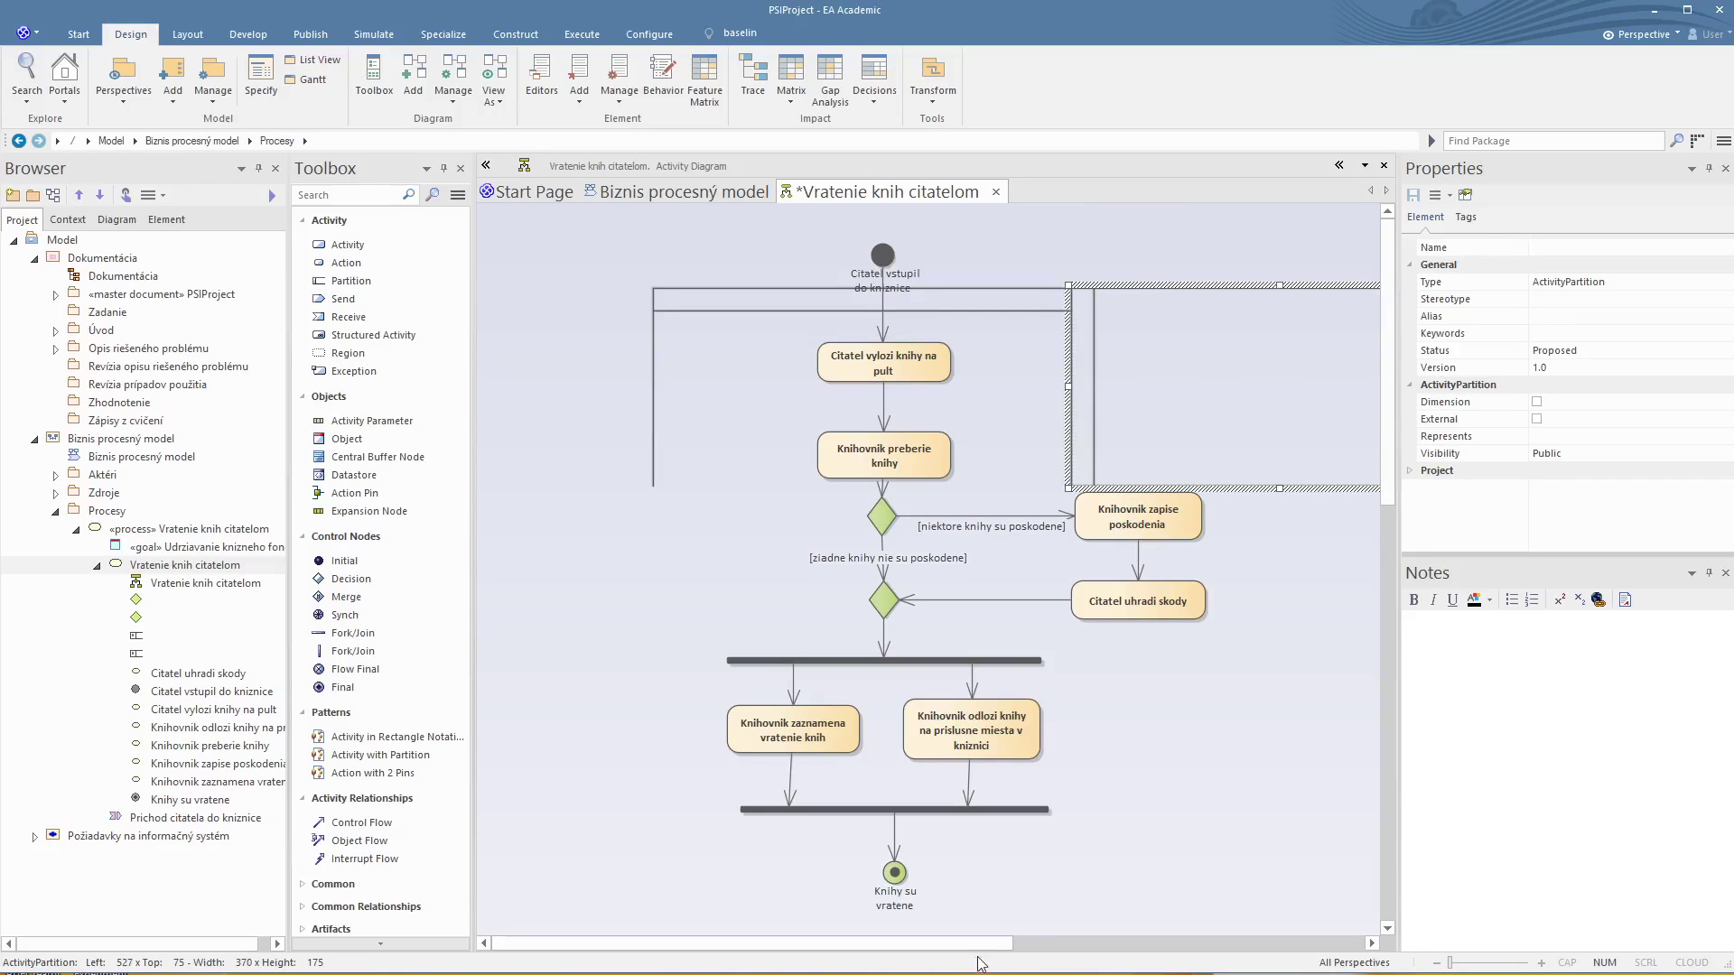
pyautogui.moveTo(947, 944); pyautogui.dragTo(1121, 948)
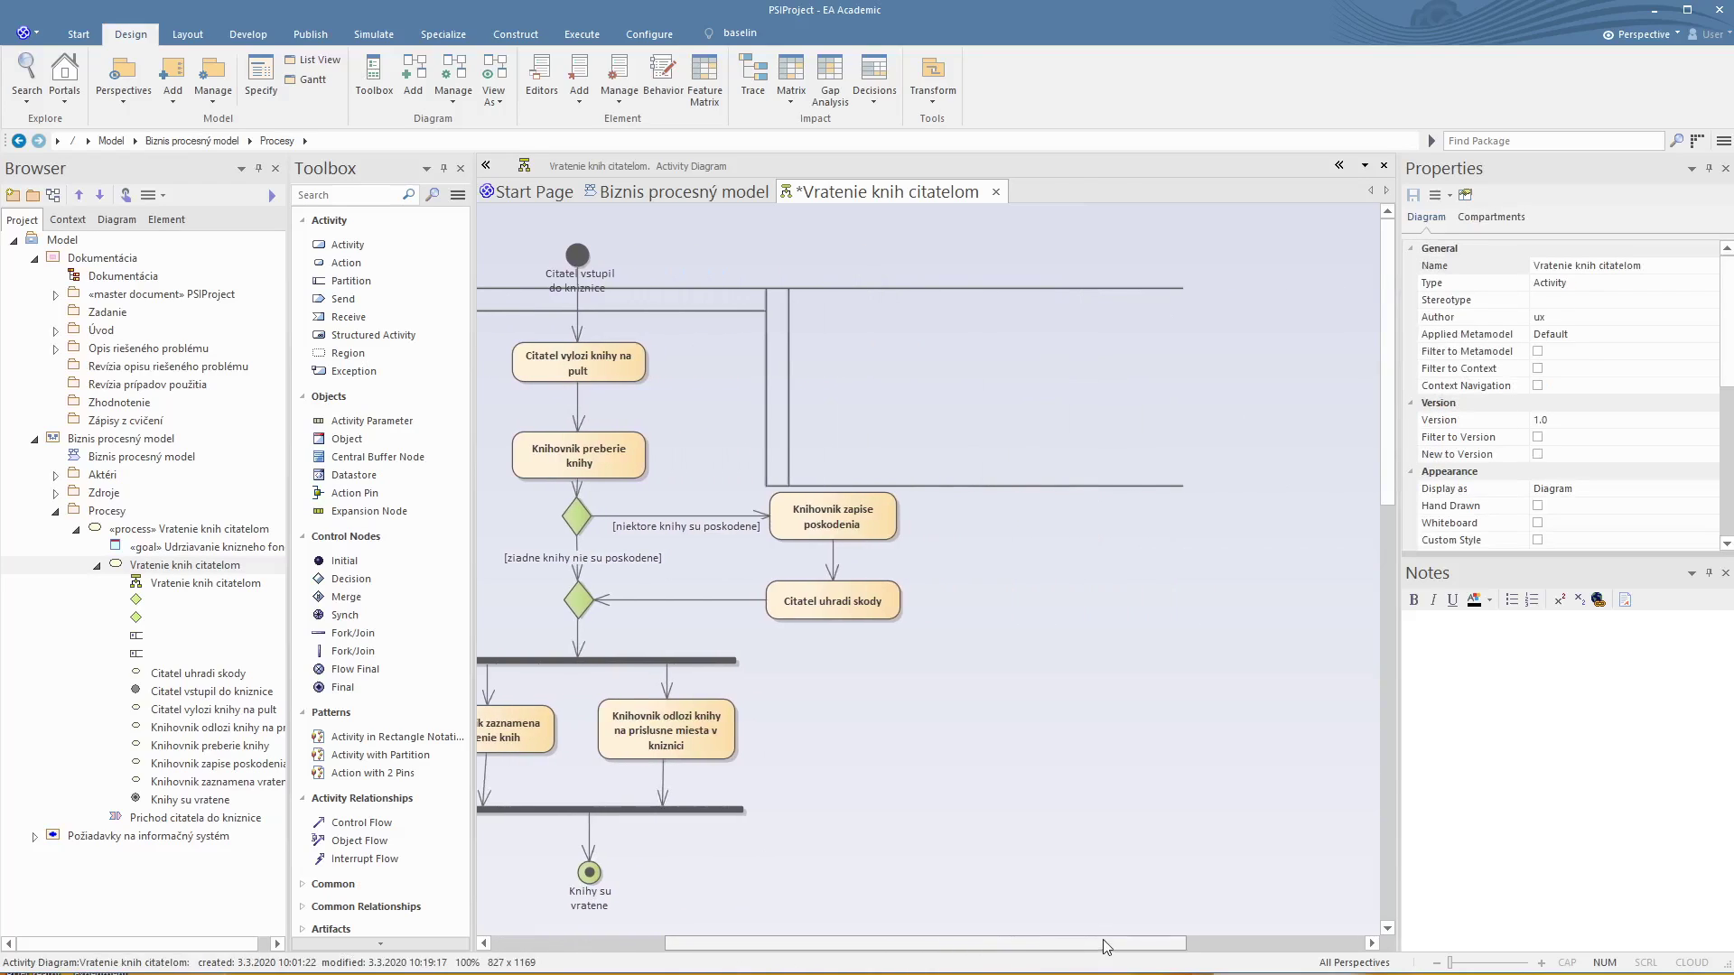
pyautogui.click(1087, 289)
pyautogui.click(1202, 355)
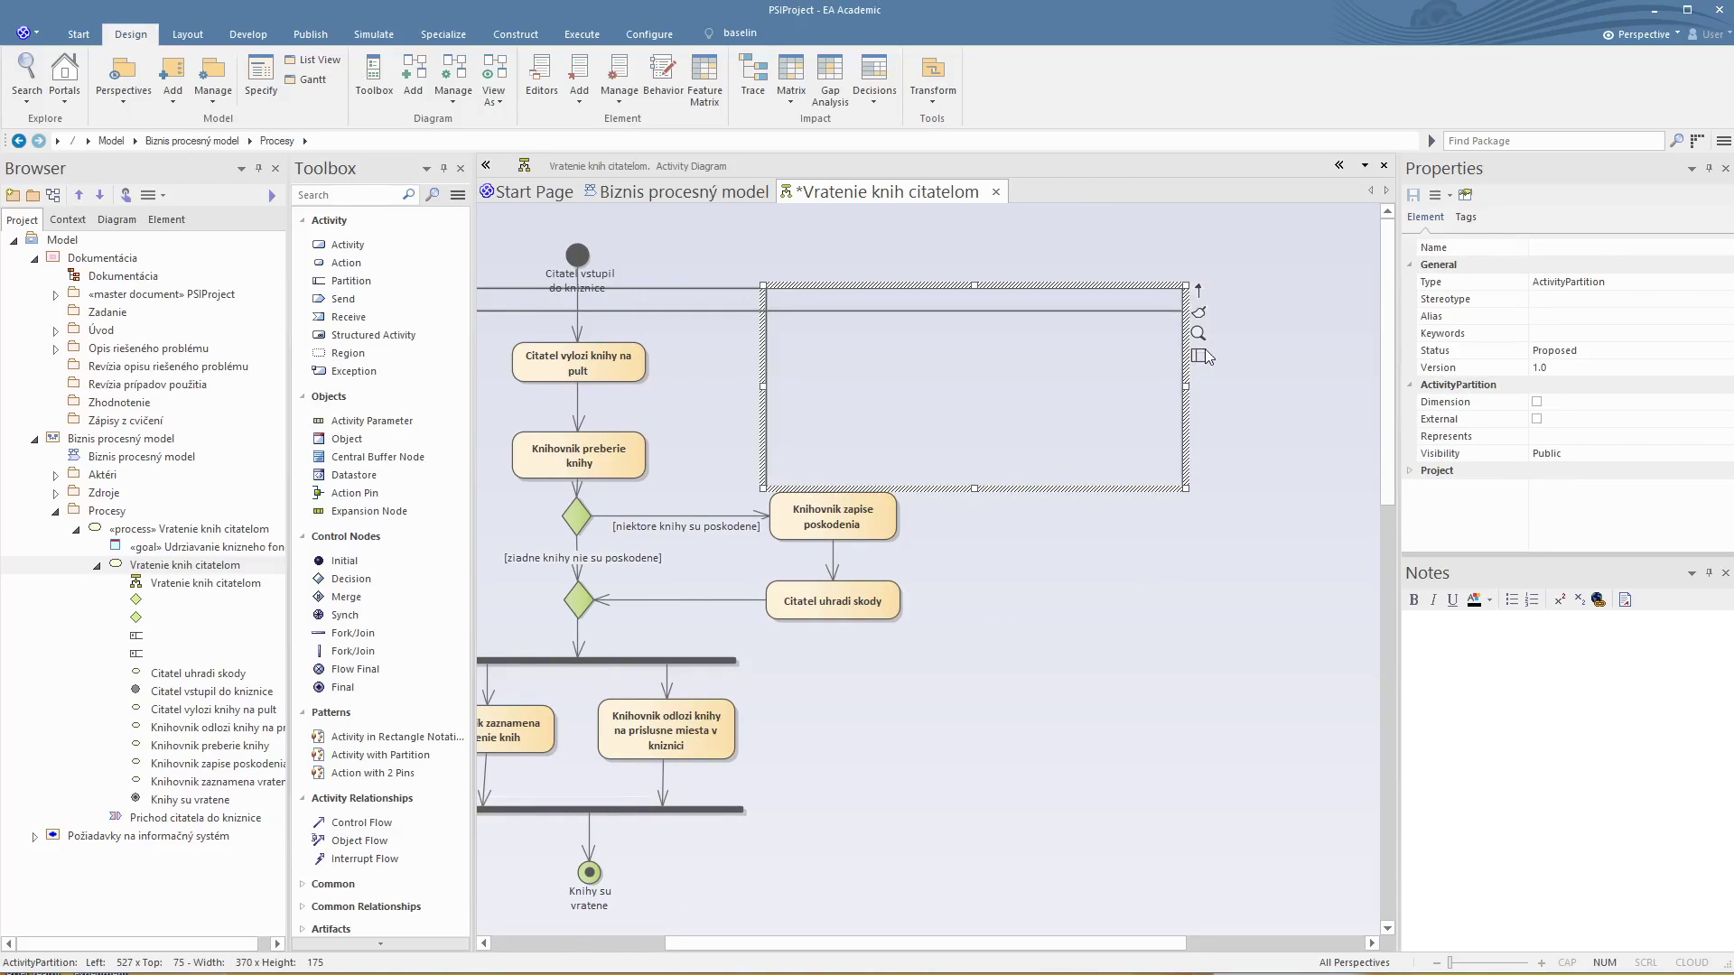
# Step: Name the left partition "Citatel" and the right partition "Knihovnik"
pyautogui.moveTo(1106, 944); pyautogui.dragTo(974, 944)
pyautogui.click(885, 307)
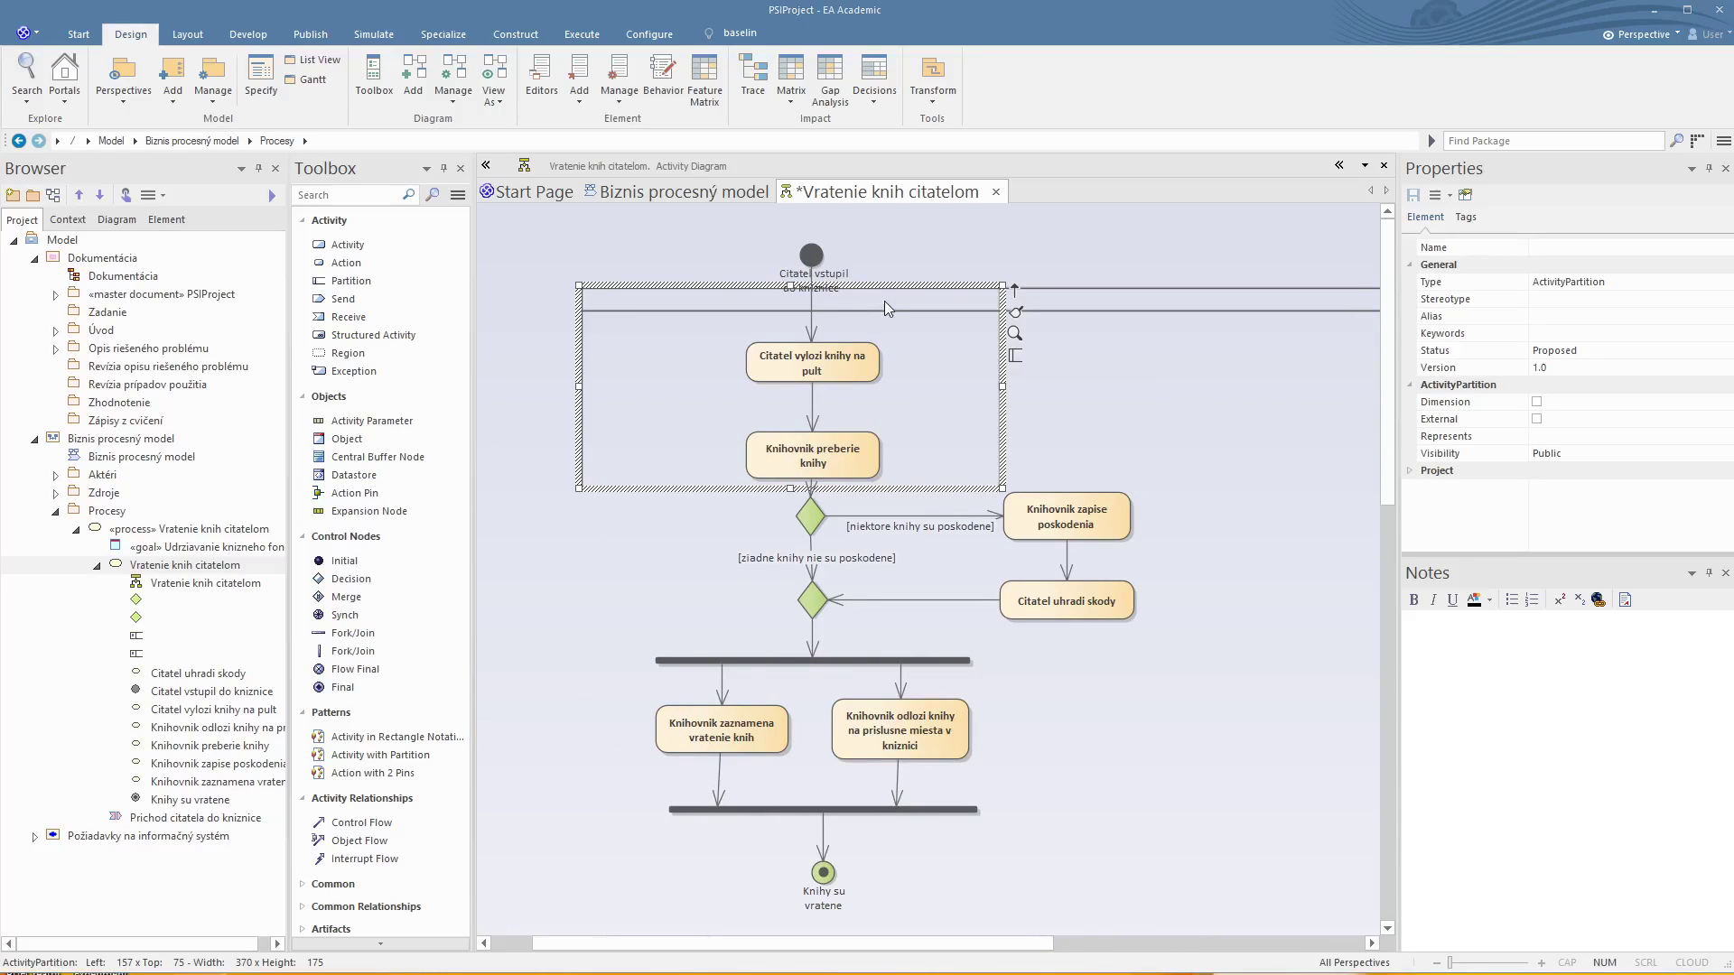
pyautogui.doubleClick(886, 366)
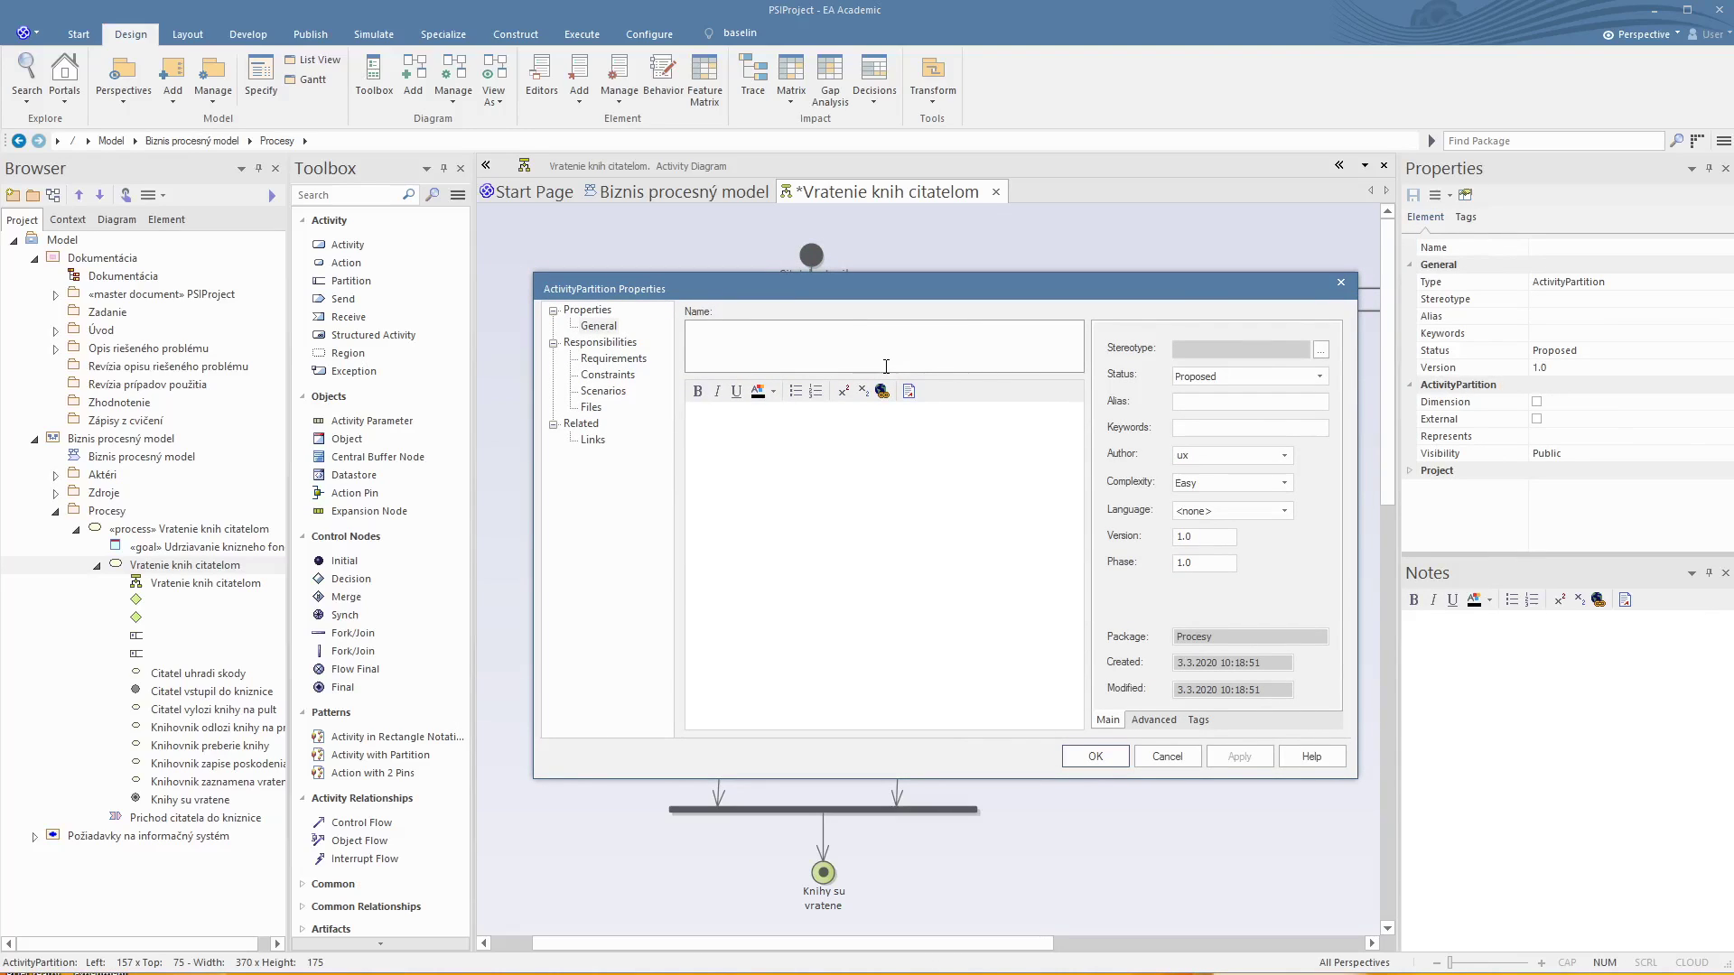
pyautogui.write('Citate')
pyautogui.press('Return')
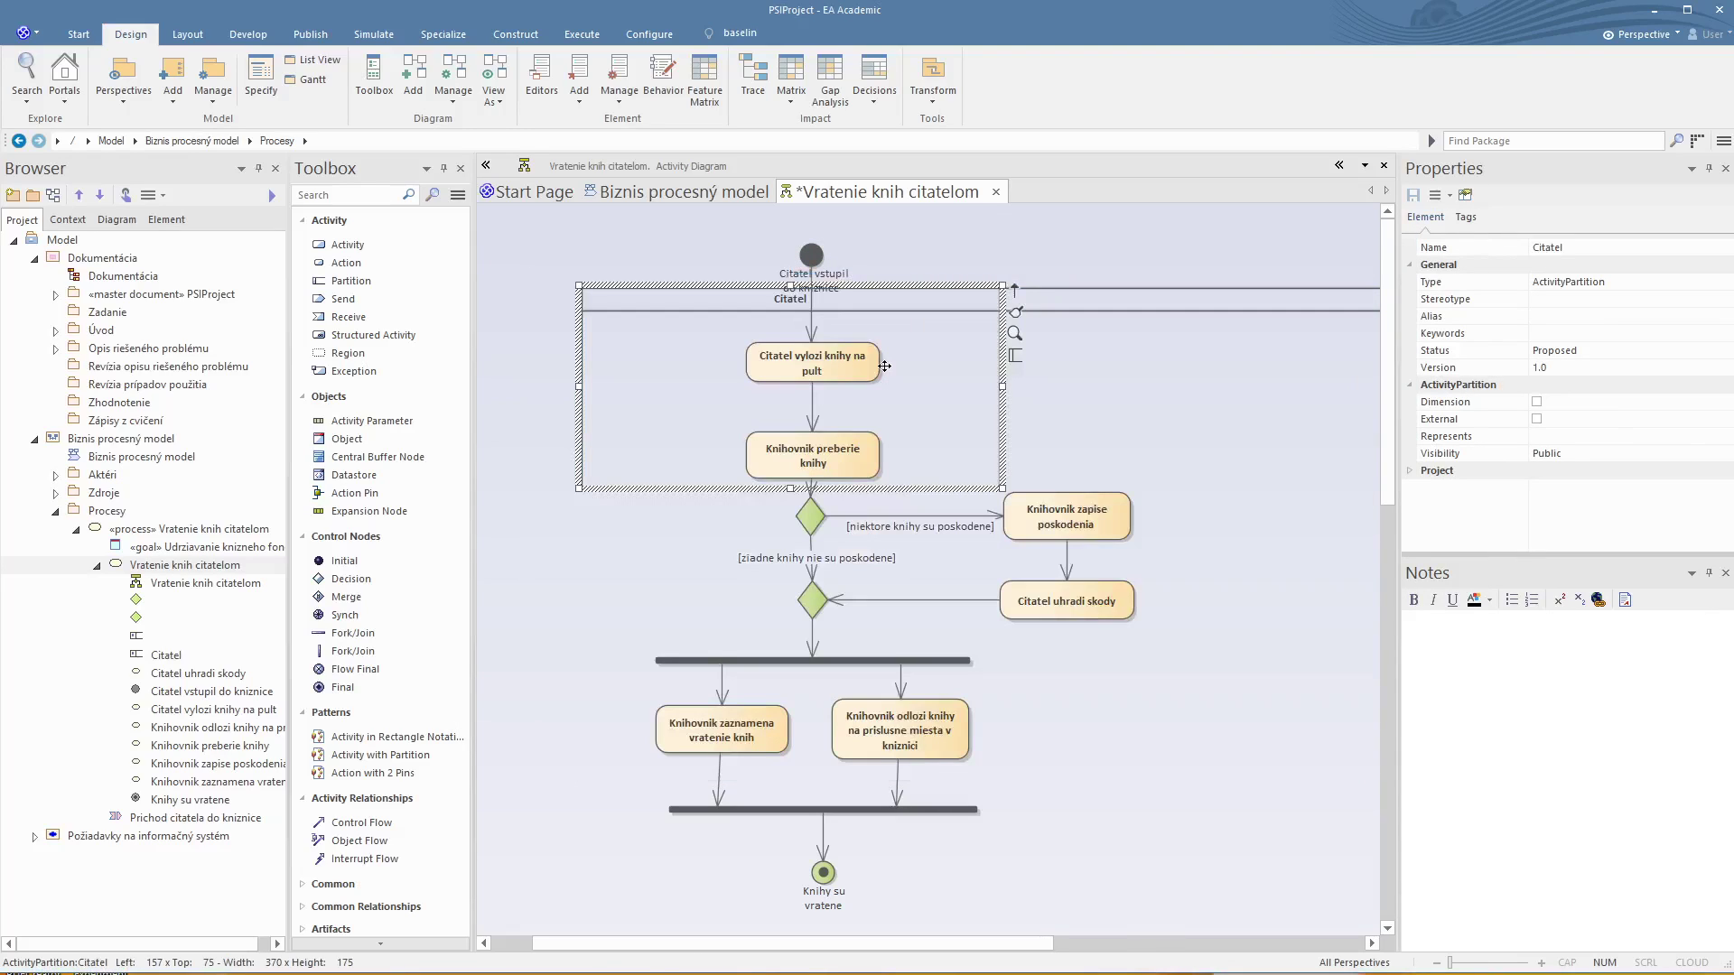
pyautogui.click(1159, 299)
pyautogui.write('Knihovn')
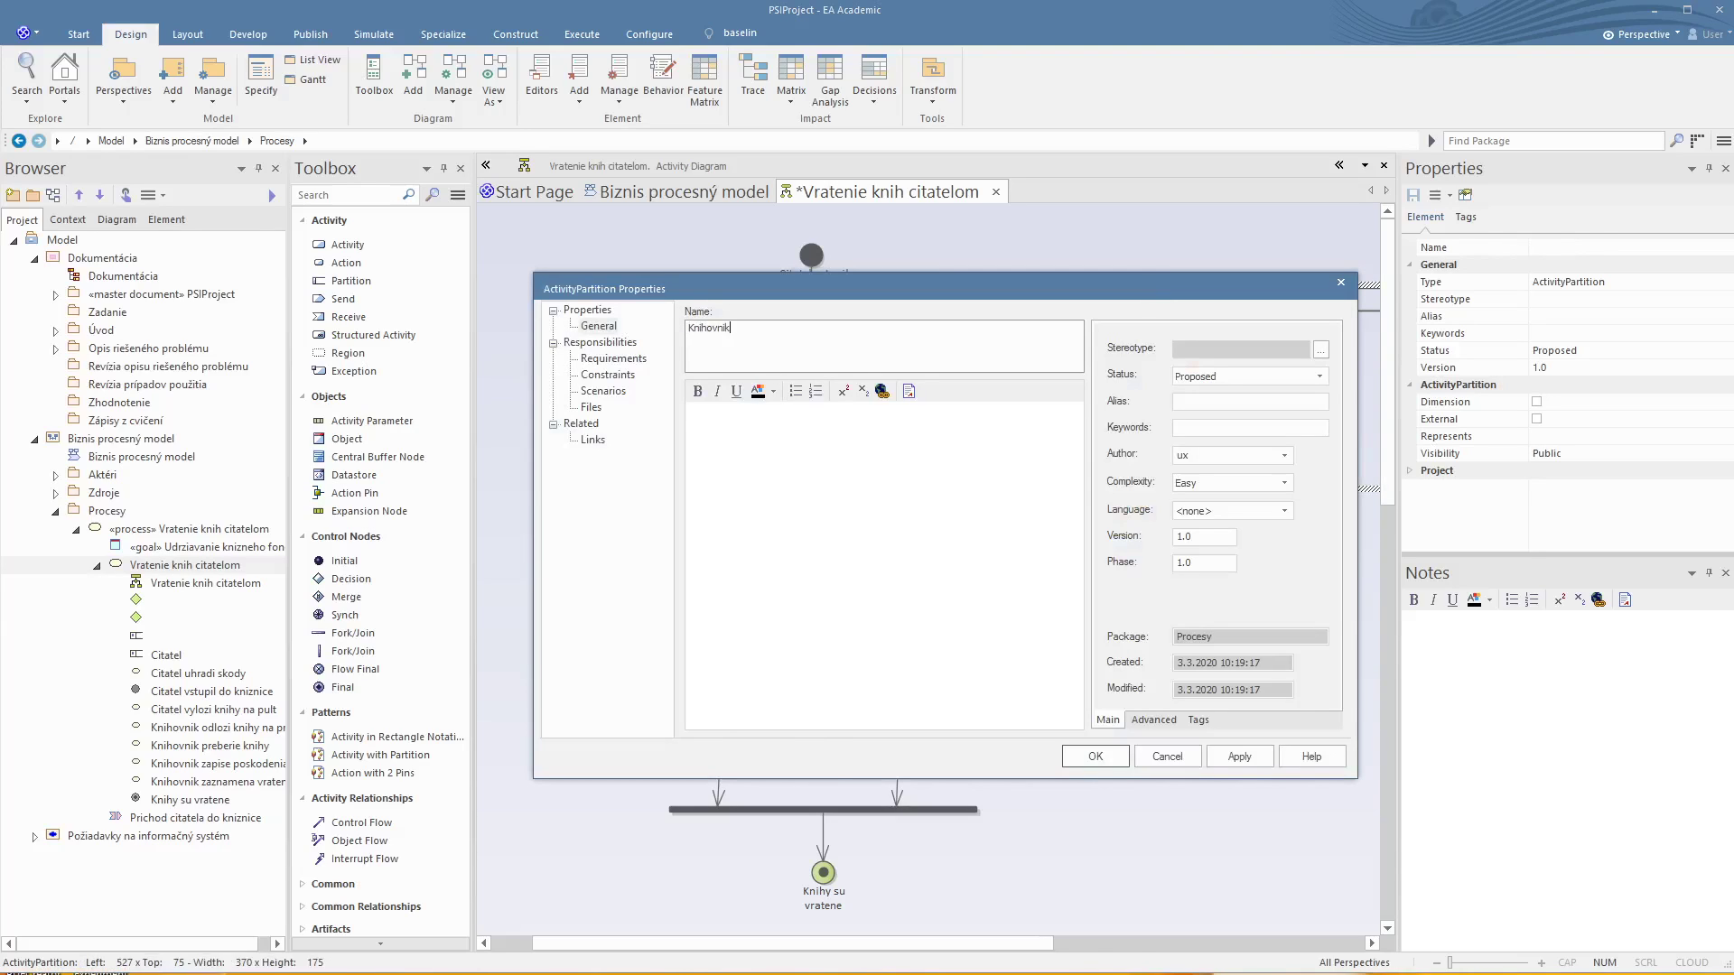
pyautogui.write('ik')
pyautogui.press('Return')
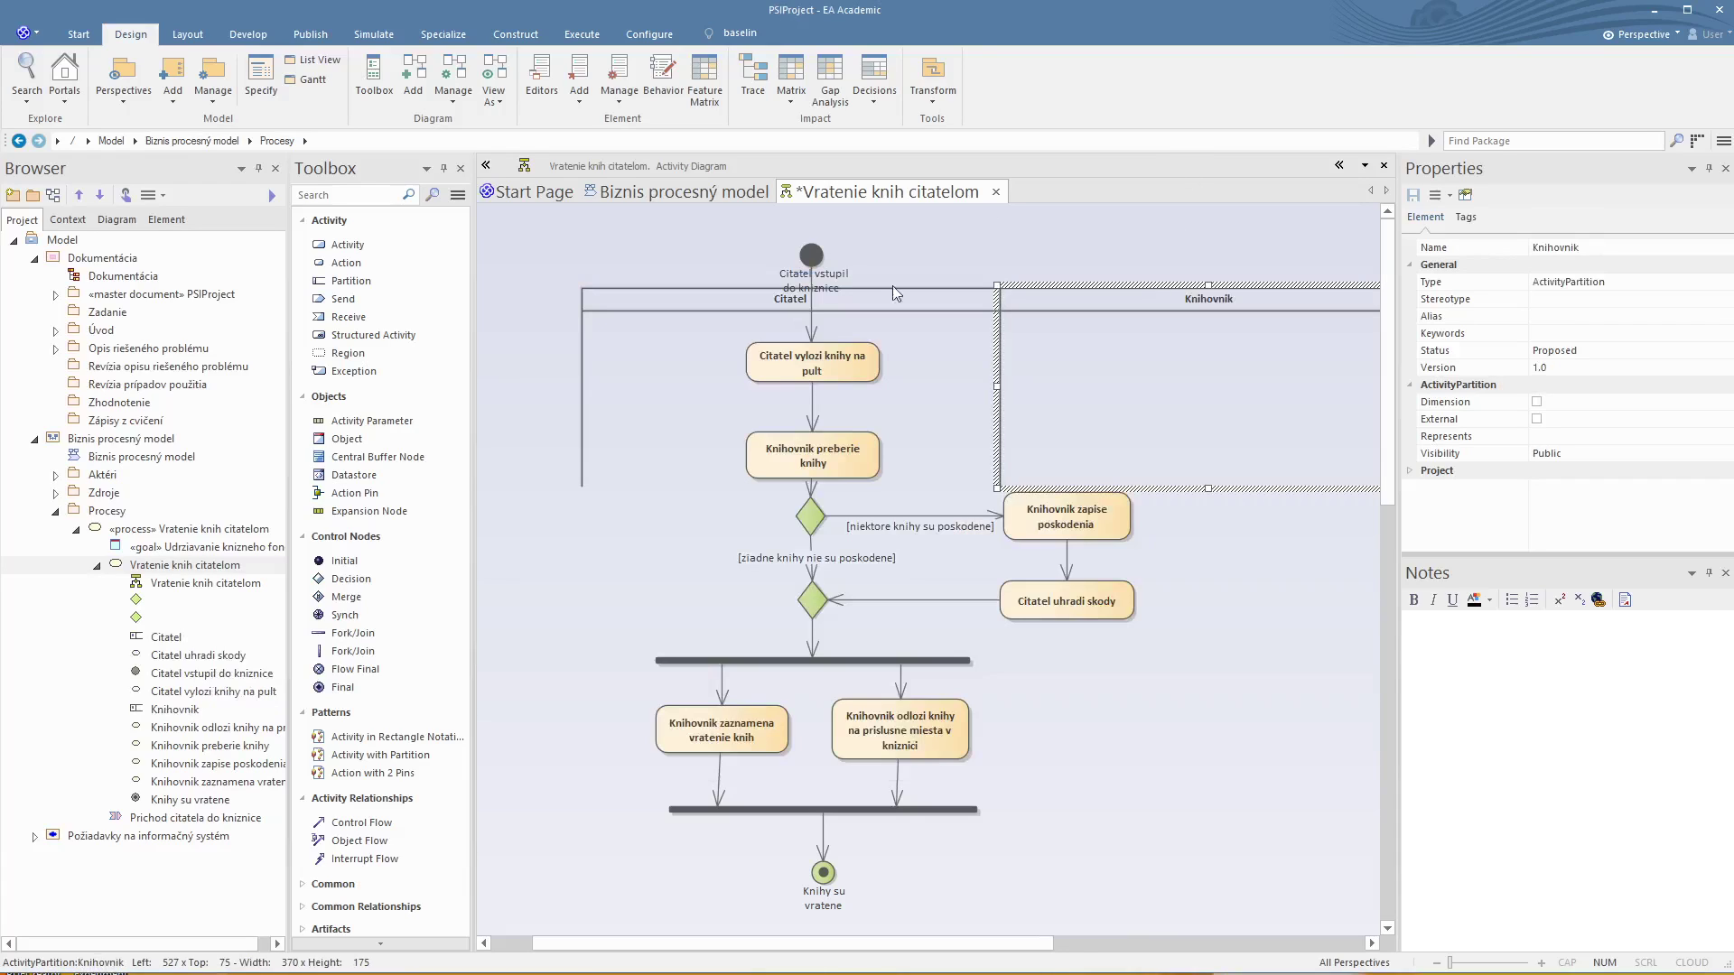
pyautogui.click(598, 625)
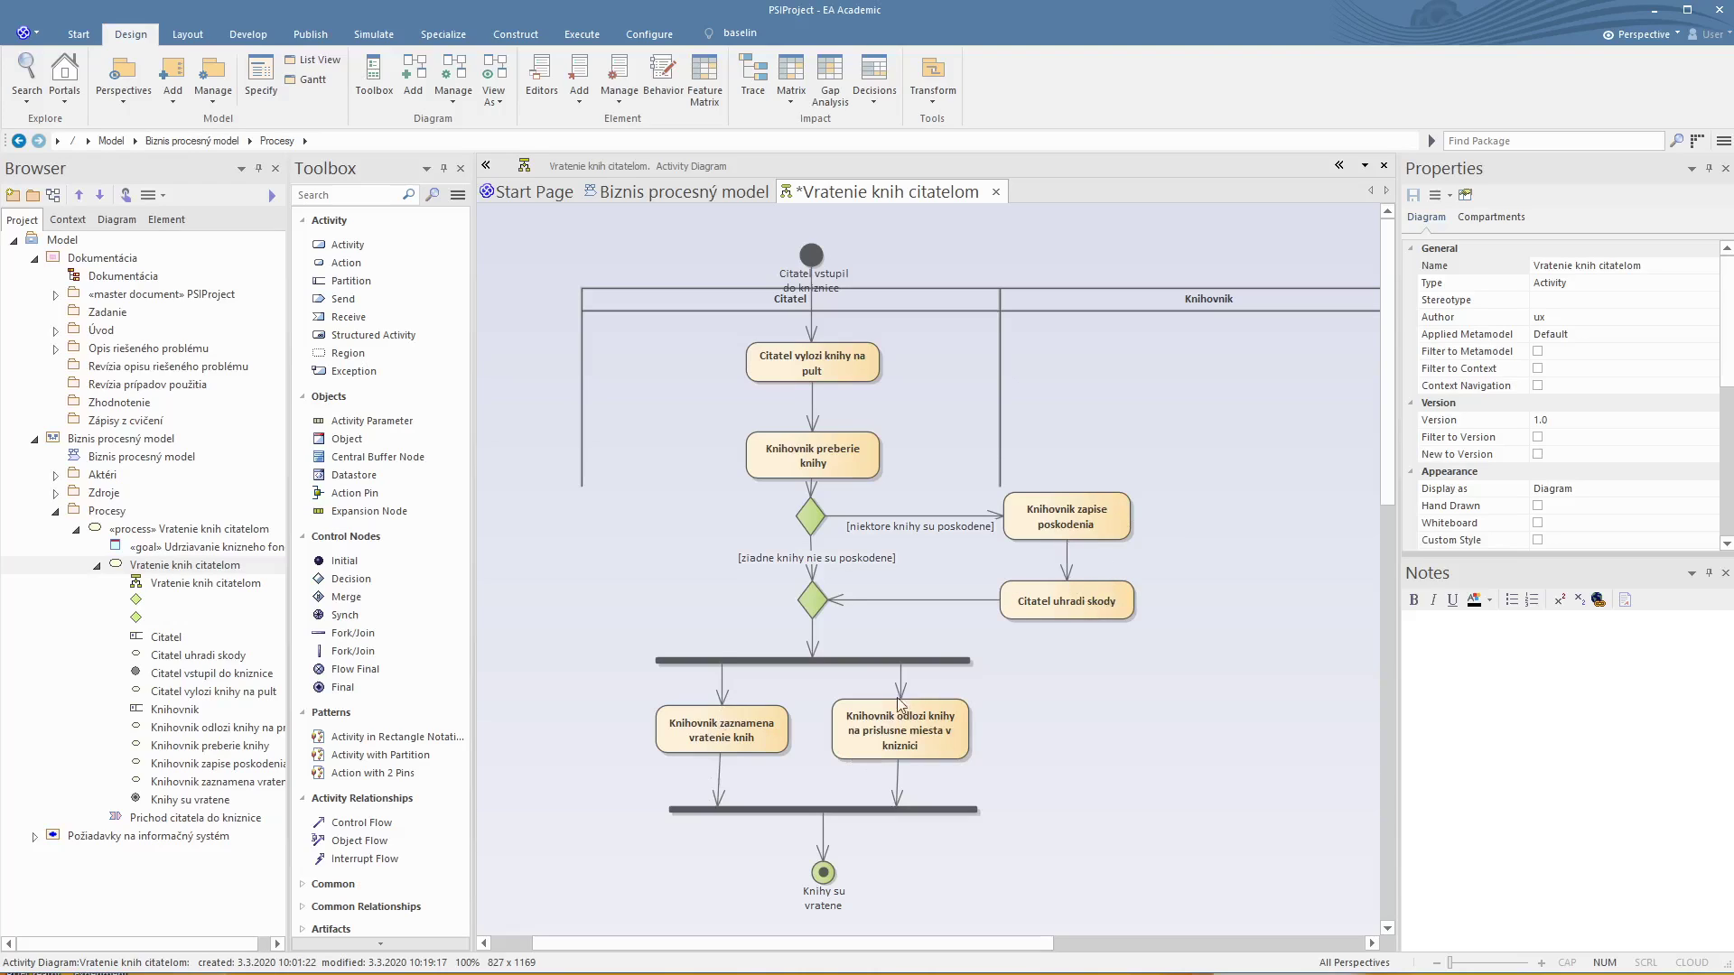
# Step: Move "Citatel uhradi skody" below the Citatel partition, and "Knihovnik zapise poskodenia" with the Decision and Merge nodes below the Knihovnik partition
pyautogui.click(1084, 603)
pyautogui.moveTo(1121, 606); pyautogui.dragTo(744, 607)
pyautogui.moveTo(1089, 519); pyautogui.dragTo(1328, 525)
pyautogui.moveTo(810, 524); pyautogui.dragTo(1098, 530)
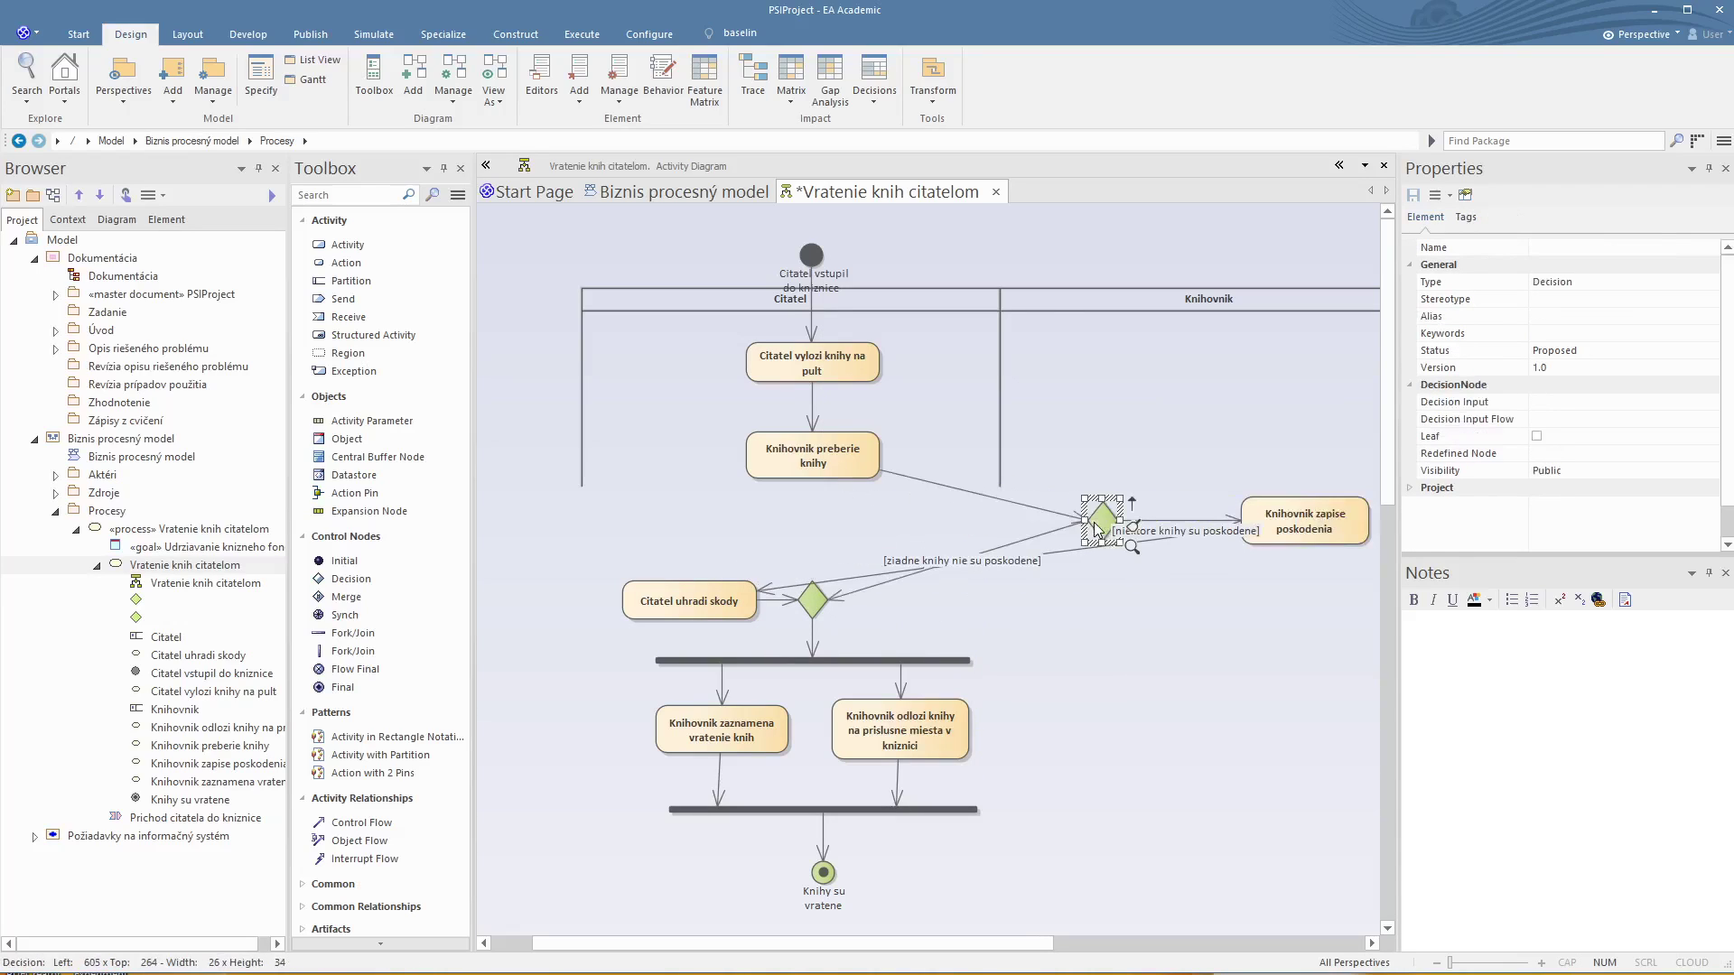
pyautogui.moveTo(814, 611); pyautogui.dragTo(1104, 611)
# Step: Rearrange the Knihovnik column so "Knihovnik zapise poskodenia" sits left of the Decision node, with the Merge node directly under the Decision
pyautogui.moveTo(1319, 522); pyautogui.dragTo(911, 530)
pyautogui.moveTo(1103, 521); pyautogui.dragTo(1284, 521)
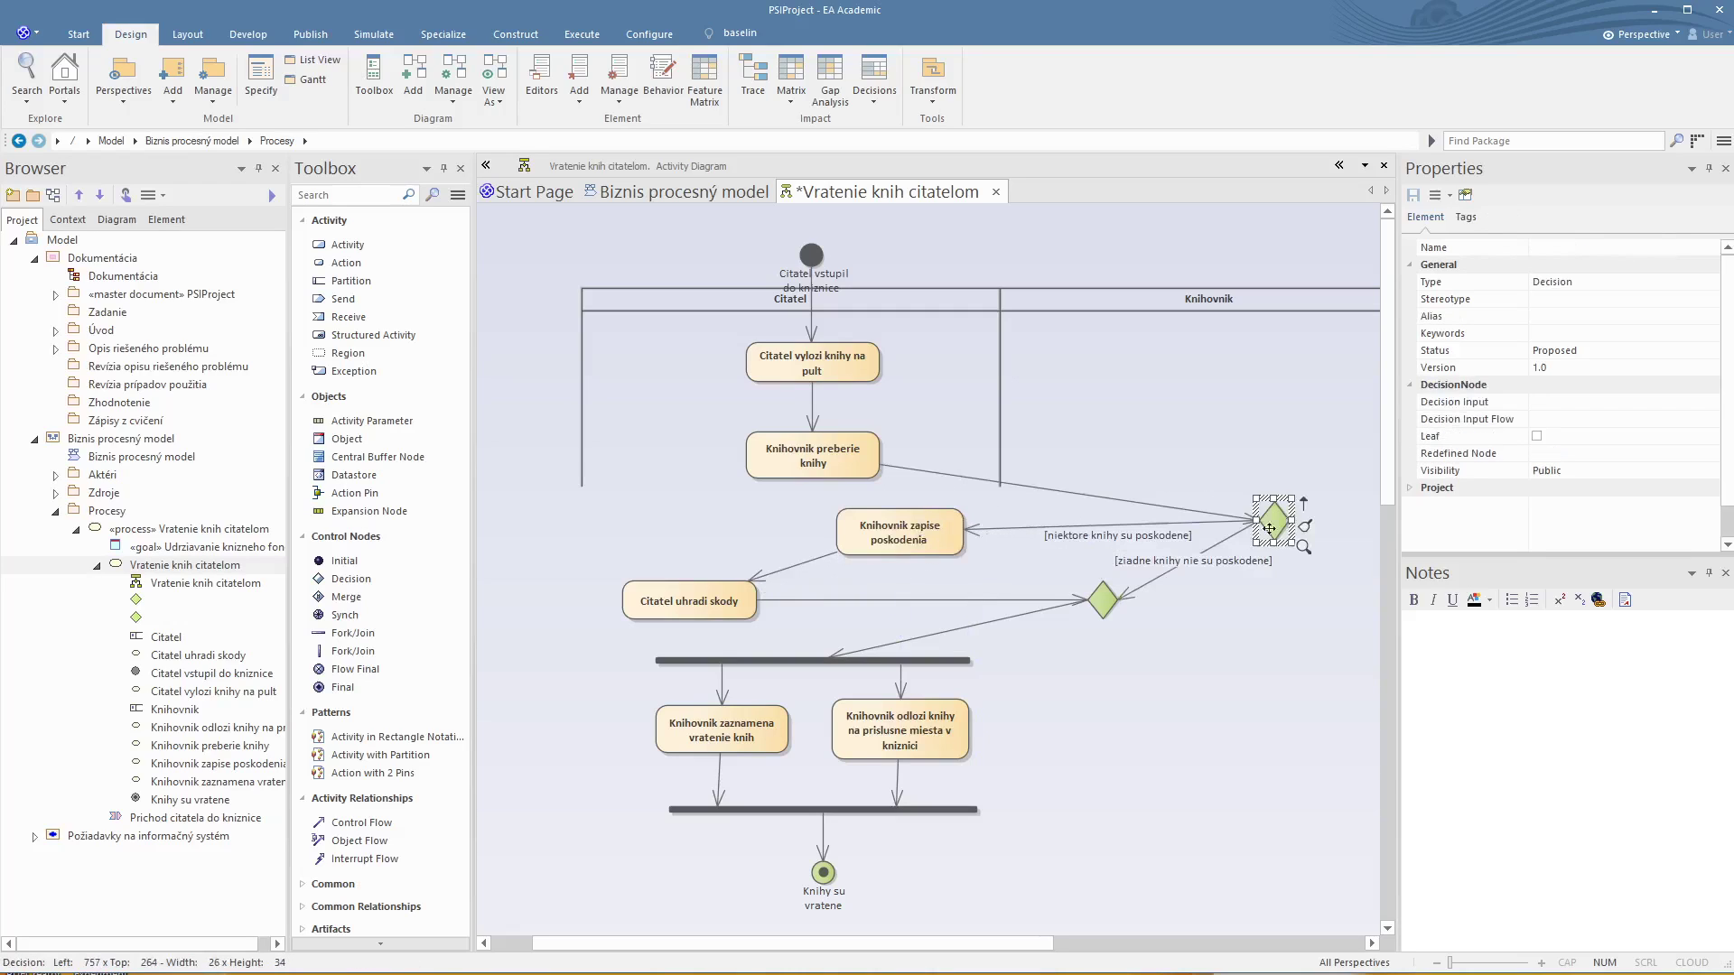
pyautogui.moveTo(1103, 606); pyautogui.dragTo(1274, 614)
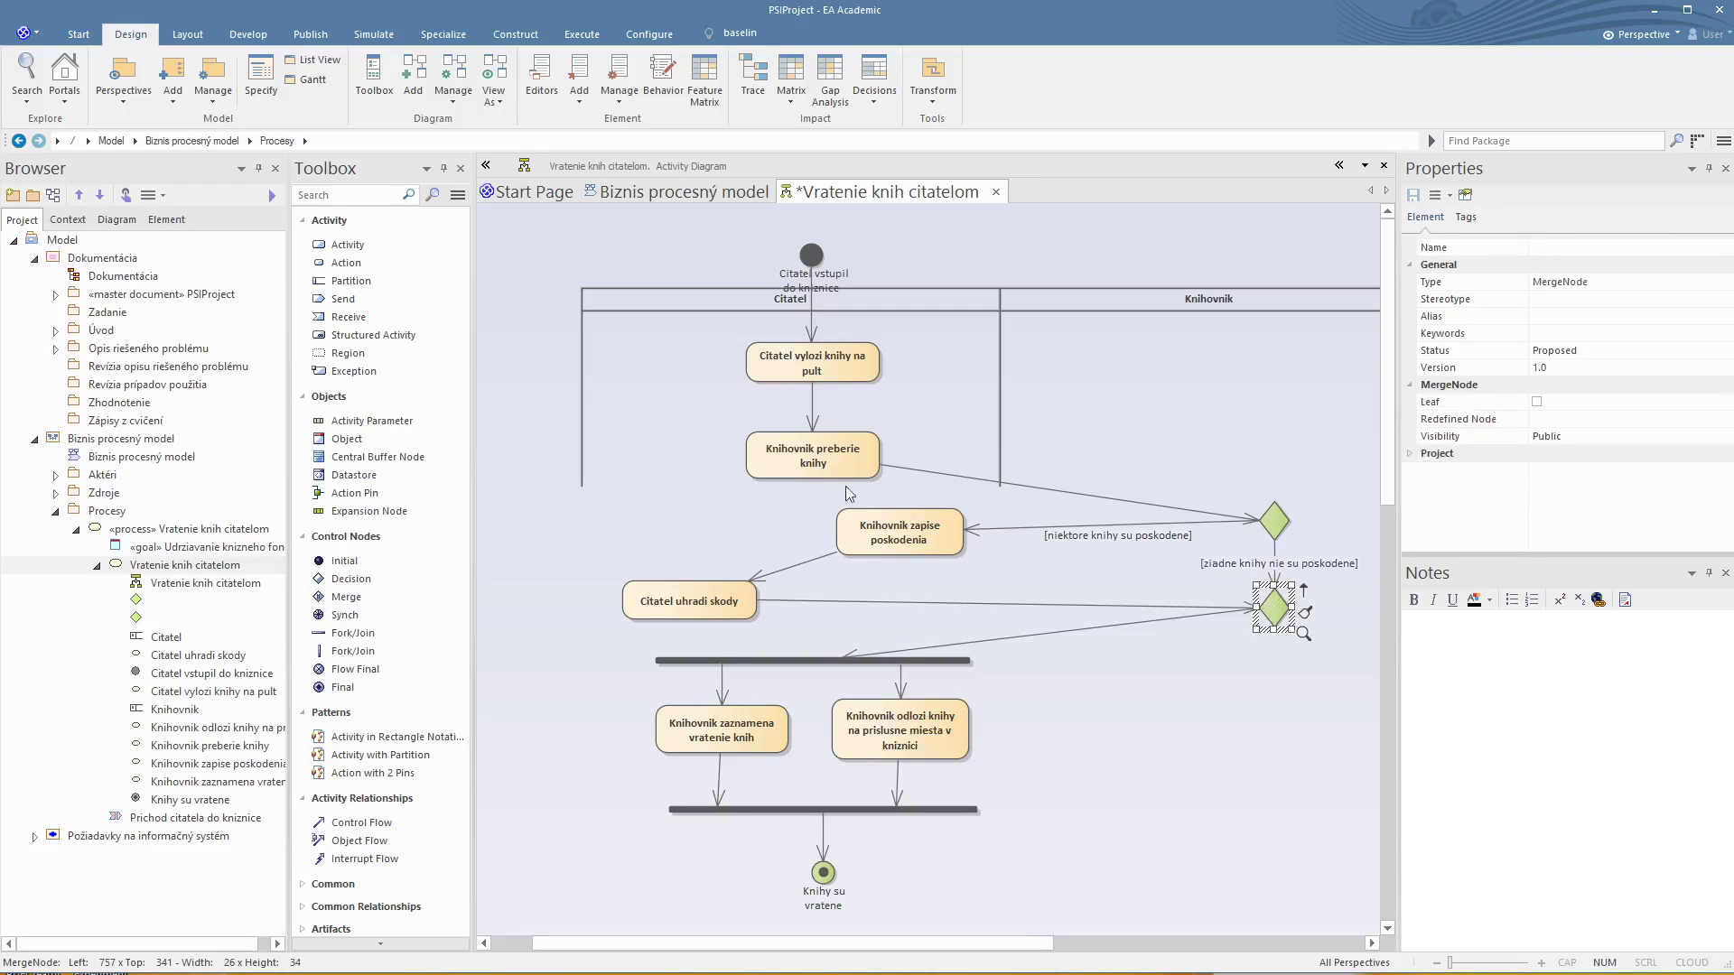
pyautogui.moveTo(876, 535); pyautogui.dragTo(1074, 538)
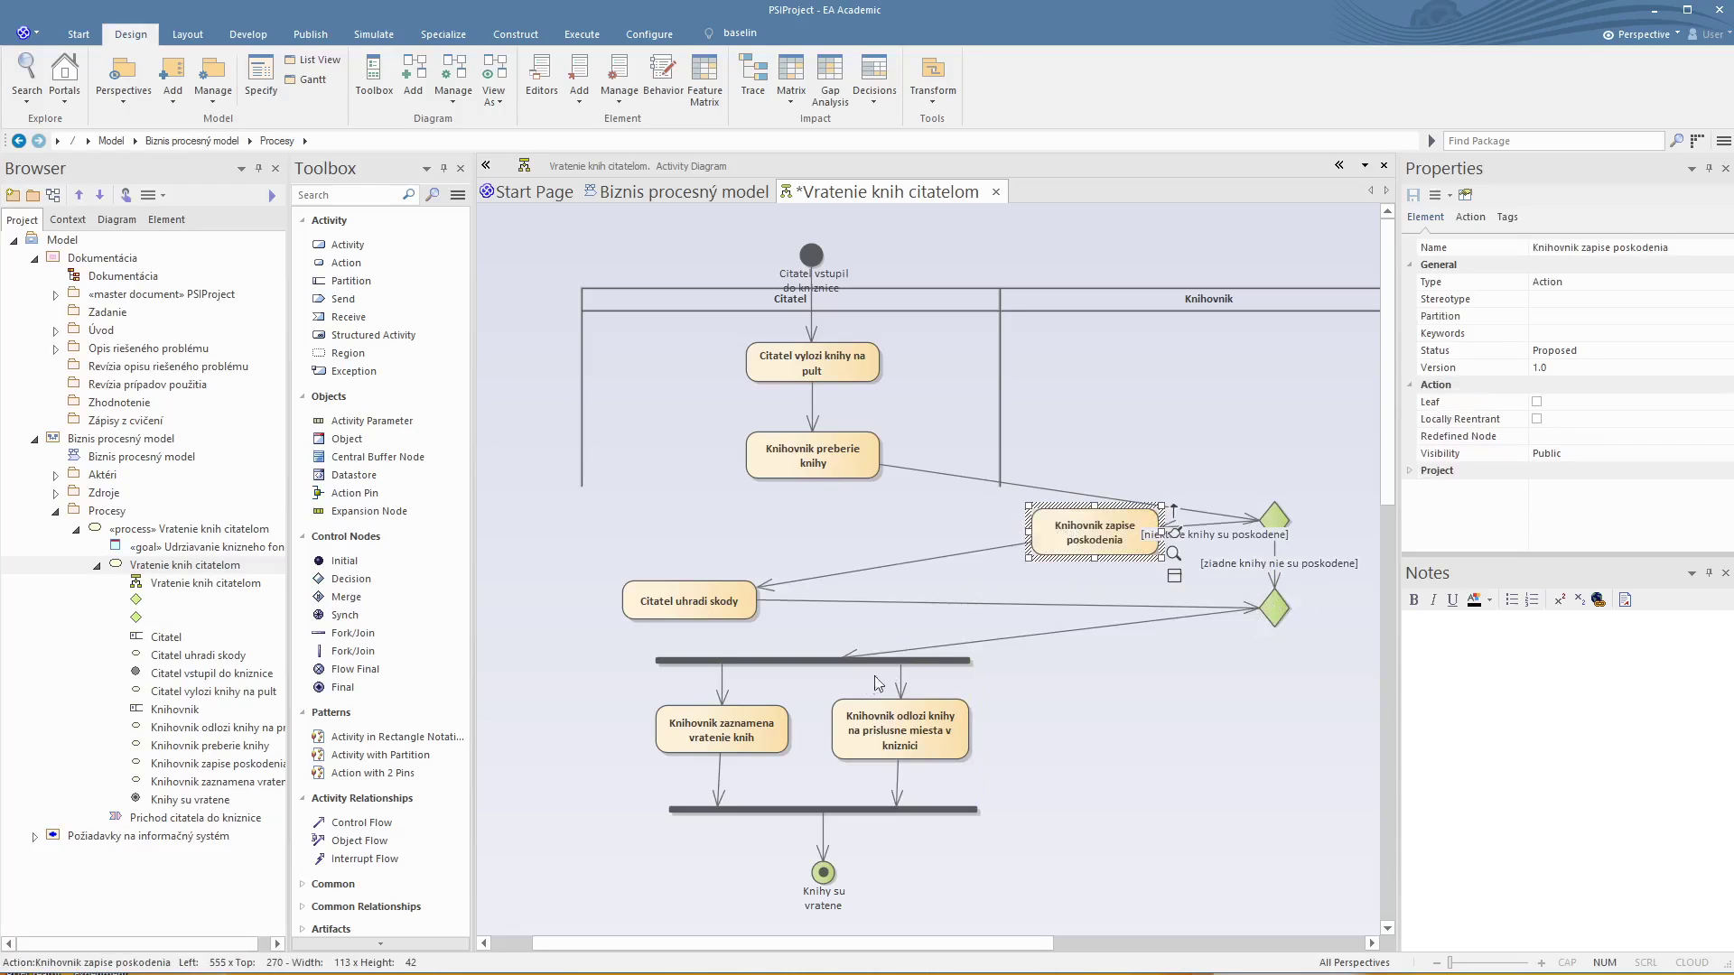
# Step: Move "Knihovnik preberie knihy" into the Knihovnik column, "Citatel uhradi skody" further right, and "Citatel vylozi knihy na pult" lower in the Citatel partition
pyautogui.moveTo(713, 611)
pyautogui.mouseDown()
pyautogui.moveTo(951, 626)
pyautogui.moveTo(804, 618)
pyautogui.mouseUp()
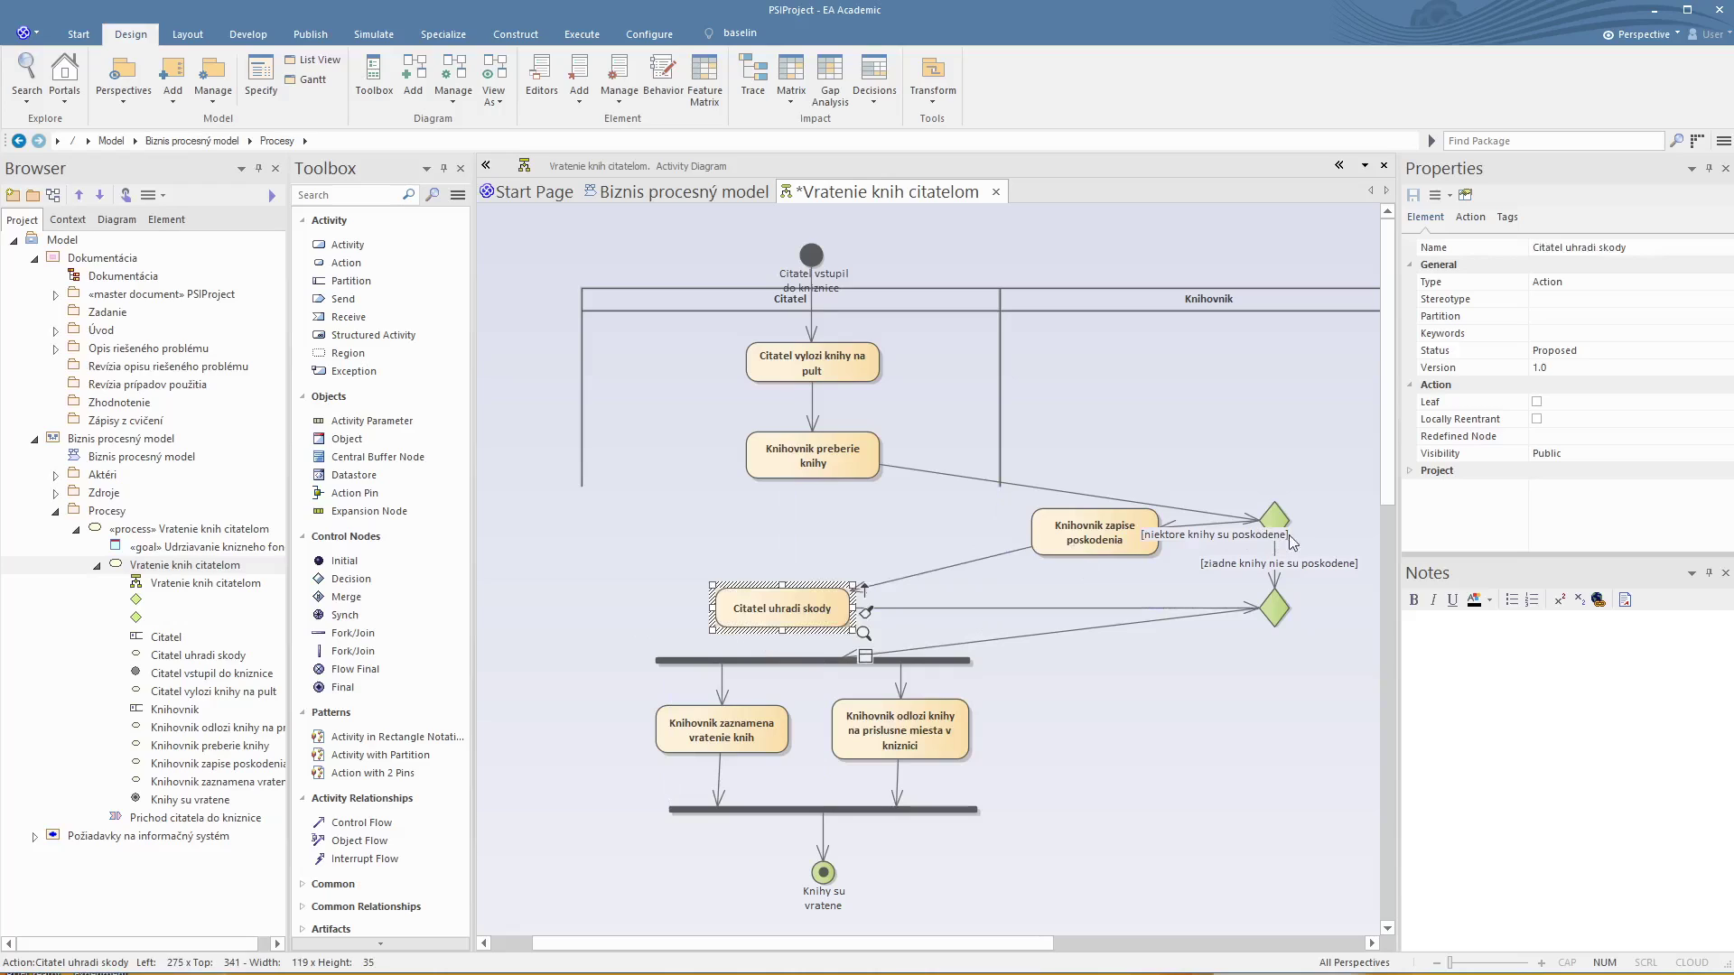
pyautogui.moveTo(824, 457); pyautogui.dragTo(1284, 445)
pyautogui.moveTo(820, 361); pyautogui.dragTo(819, 423)
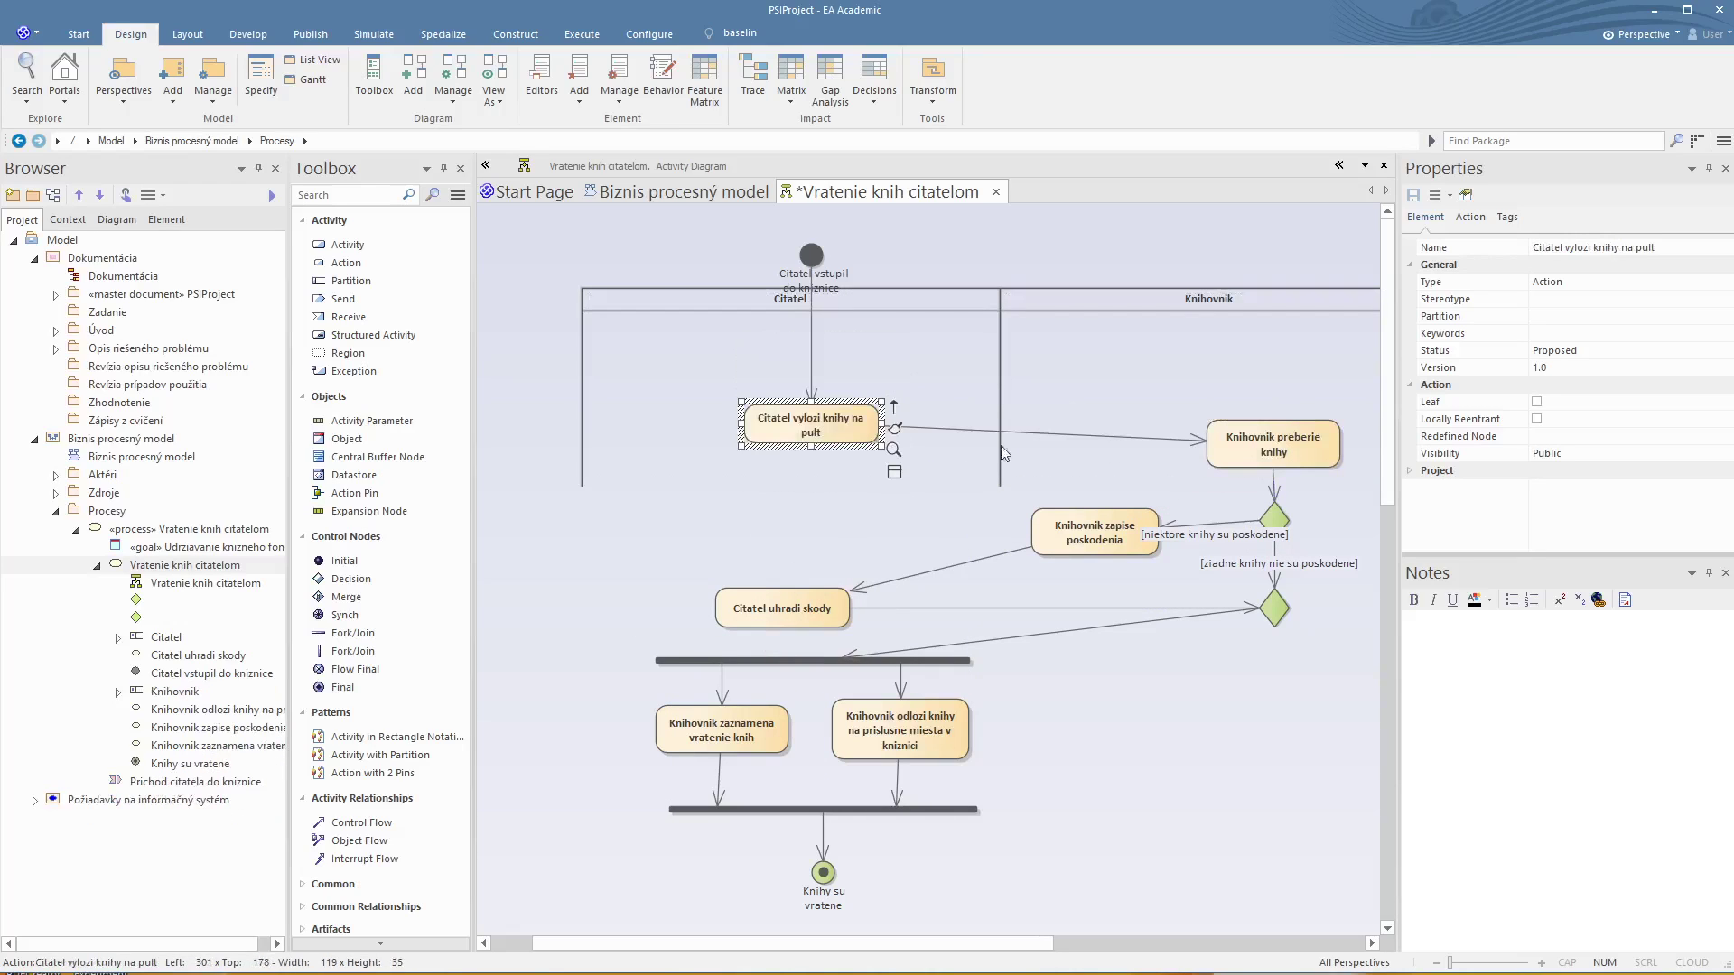
# Step: Raise "Knihovnik preberie knihy", level "Knihovnik zapise poskodenia" with the Decision, and shift the Decision and Merge nodes slightly right in one vertical line
pyautogui.moveTo(1281, 449); pyautogui.dragTo(1274, 422)
pyautogui.moveTo(1079, 533); pyautogui.dragTo(1065, 522)
pyautogui.moveTo(1274, 517); pyautogui.dragTo(1294, 516)
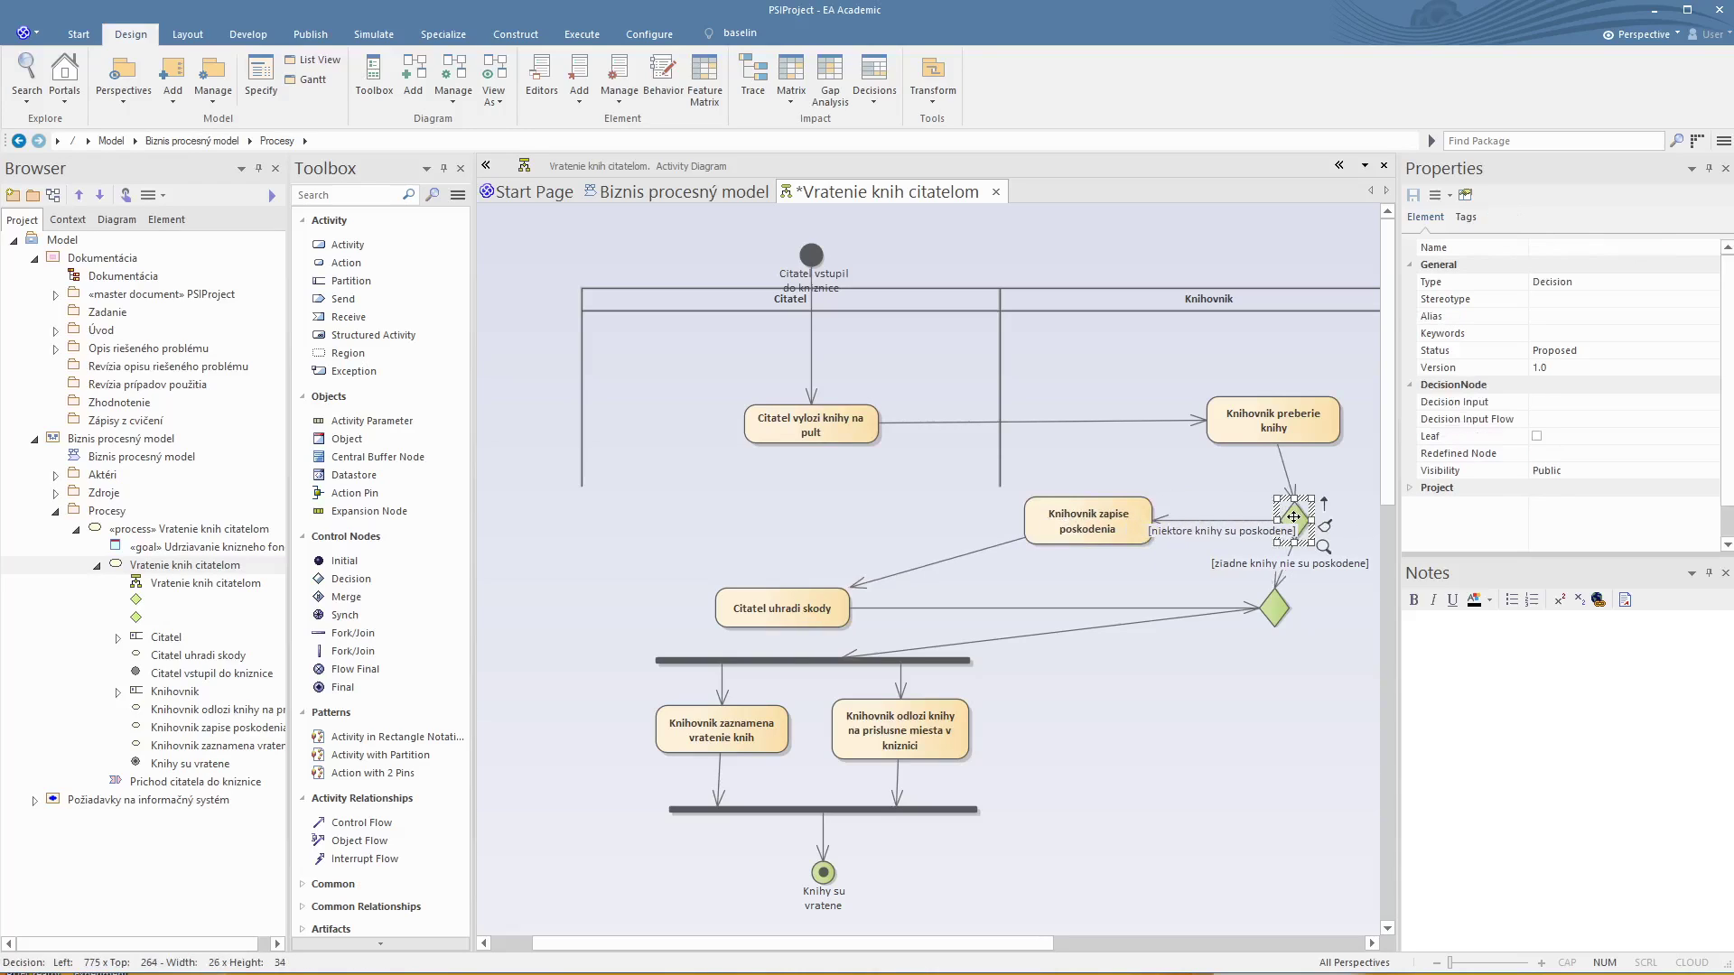
pyautogui.moveTo(1275, 610); pyautogui.dragTo(1295, 610)
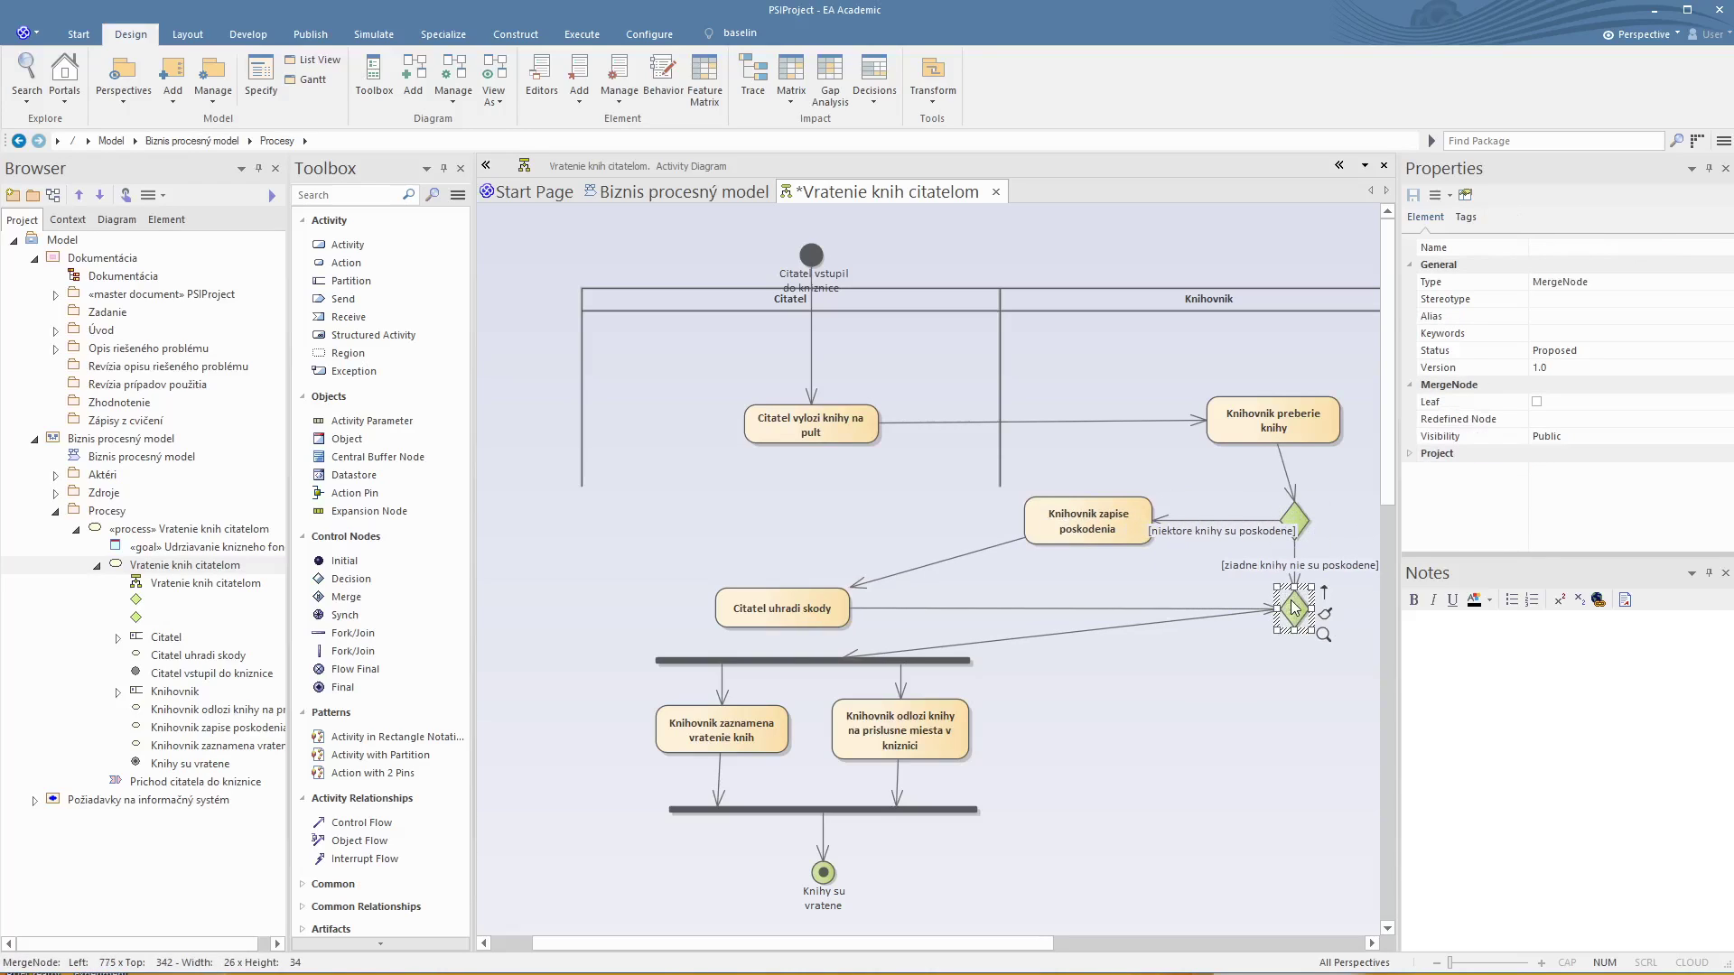
# Step: Move the fork and join bars, their two parallel actions and the "Knihy su vratene" final node together into the Knihovnik column
pyautogui.click(827, 662)
pyautogui.keyDown('ctrl'); pyautogui.click(723, 722); pyautogui.keyUp('ctrl')
pyautogui.keyDown('ctrl'); pyautogui.click(919, 730); pyautogui.keyUp('ctrl')
pyautogui.keyDown('ctrl'); pyautogui.click(914, 810); pyautogui.keyUp('ctrl')
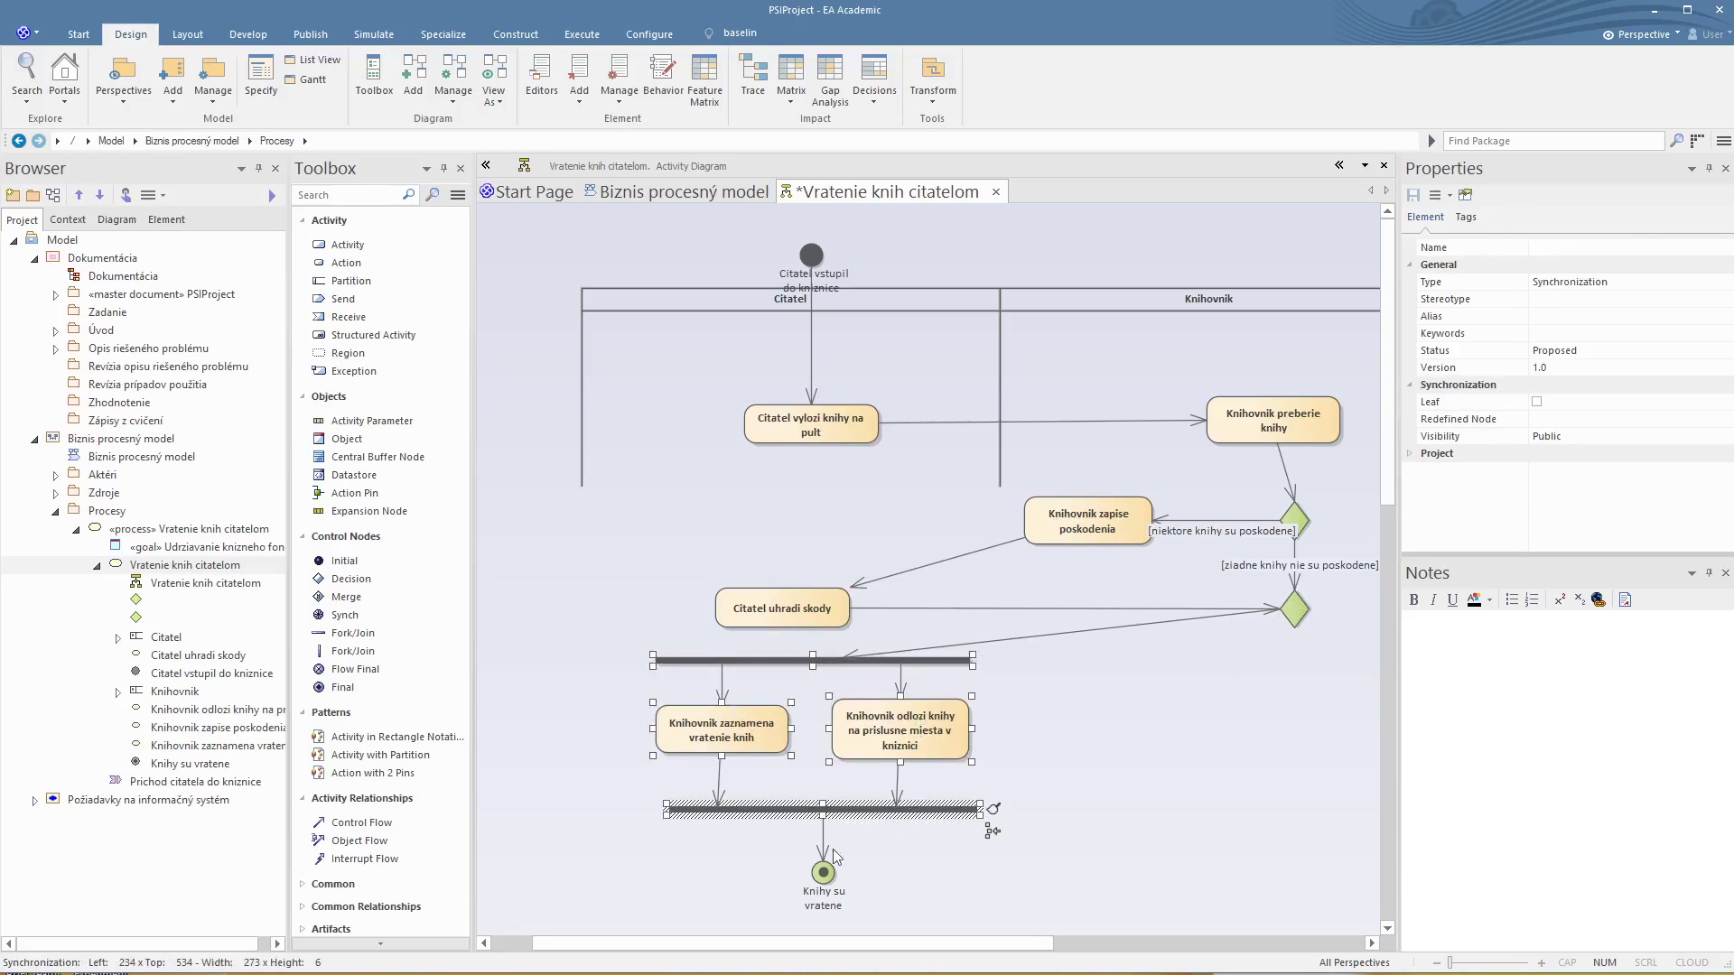
pyautogui.keyDown('ctrl'); pyautogui.click(819, 873); pyautogui.keyUp('ctrl')
pyautogui.moveTo(858, 806); pyautogui.dragTo(1213, 804)
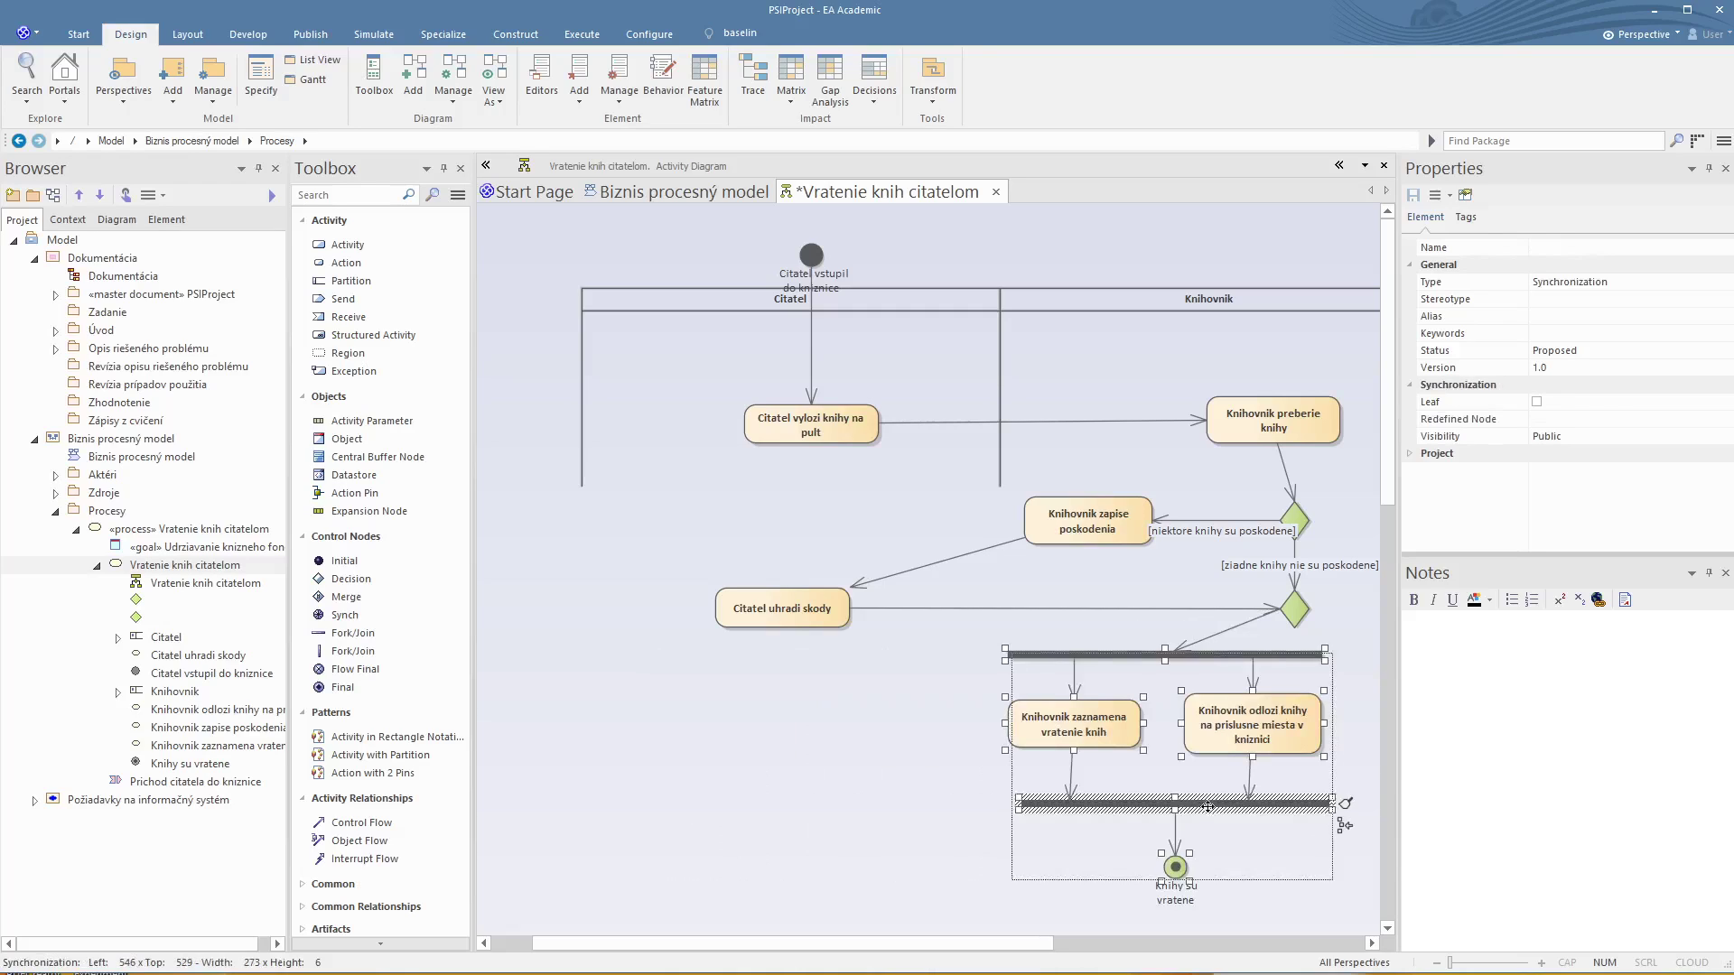
# Step: Extend the Citatel and Knihovnik partitions downward to a height of 555 so they enclose the whole flow
pyautogui.moveTo(1003, 944); pyautogui.dragTo(1042, 944)
pyautogui.click(521, 466)
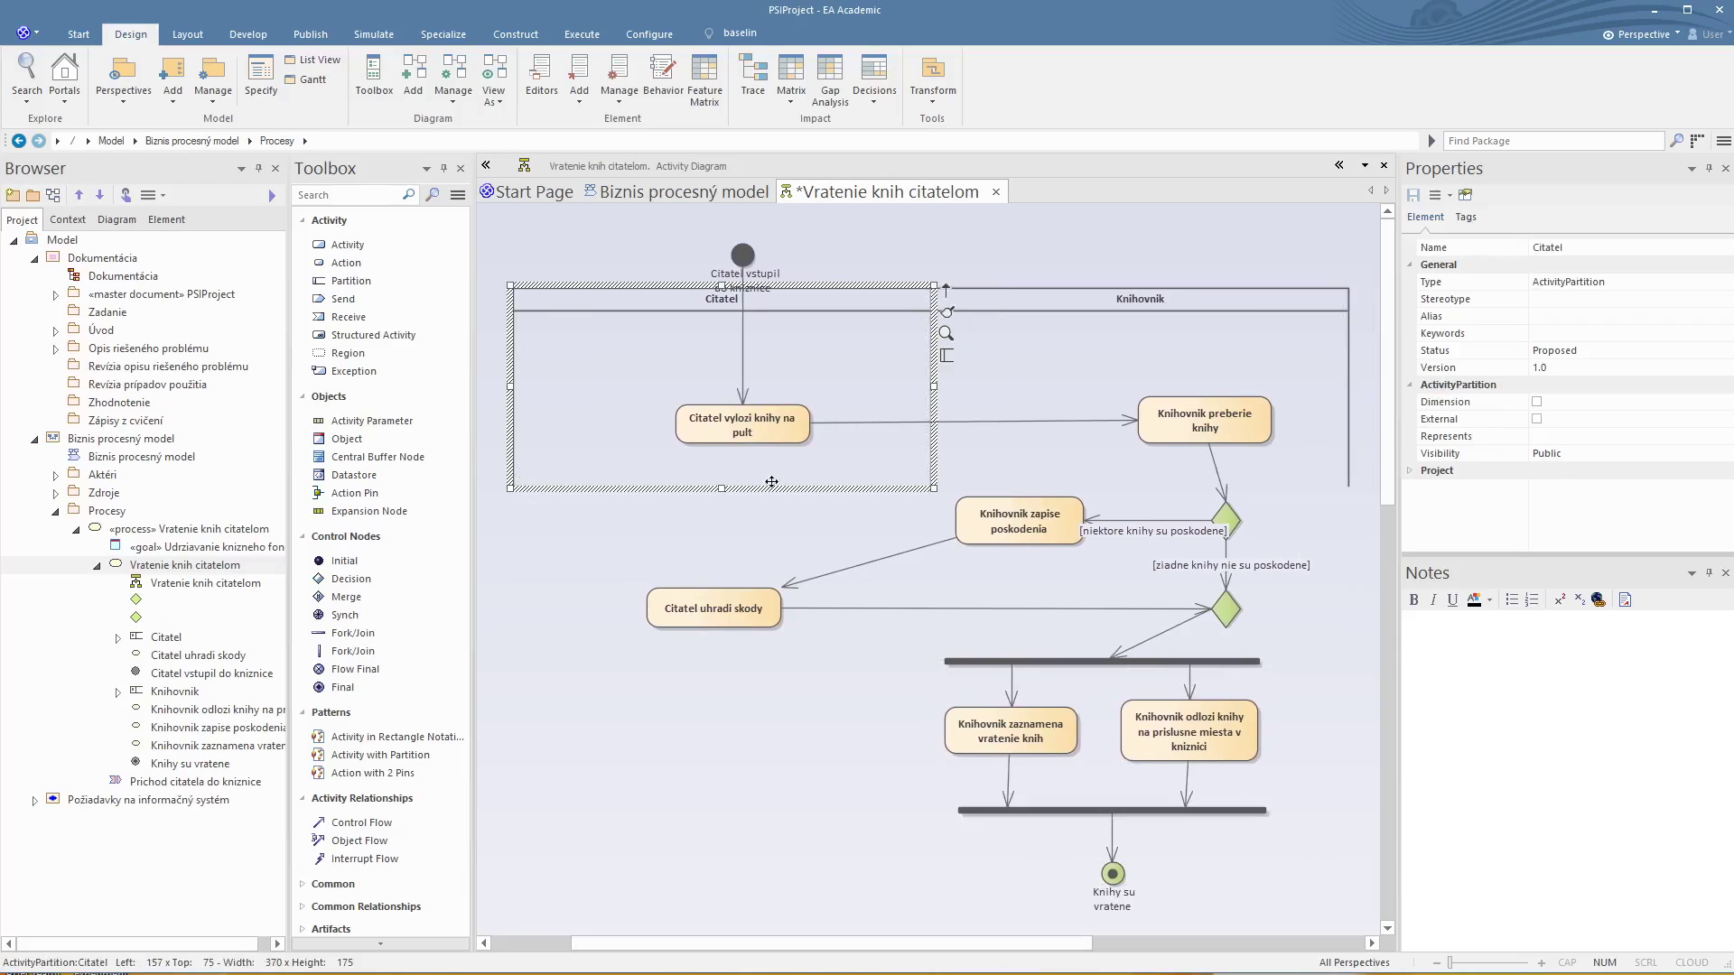
pyautogui.moveTo(722, 491); pyautogui.dragTo(717, 920)
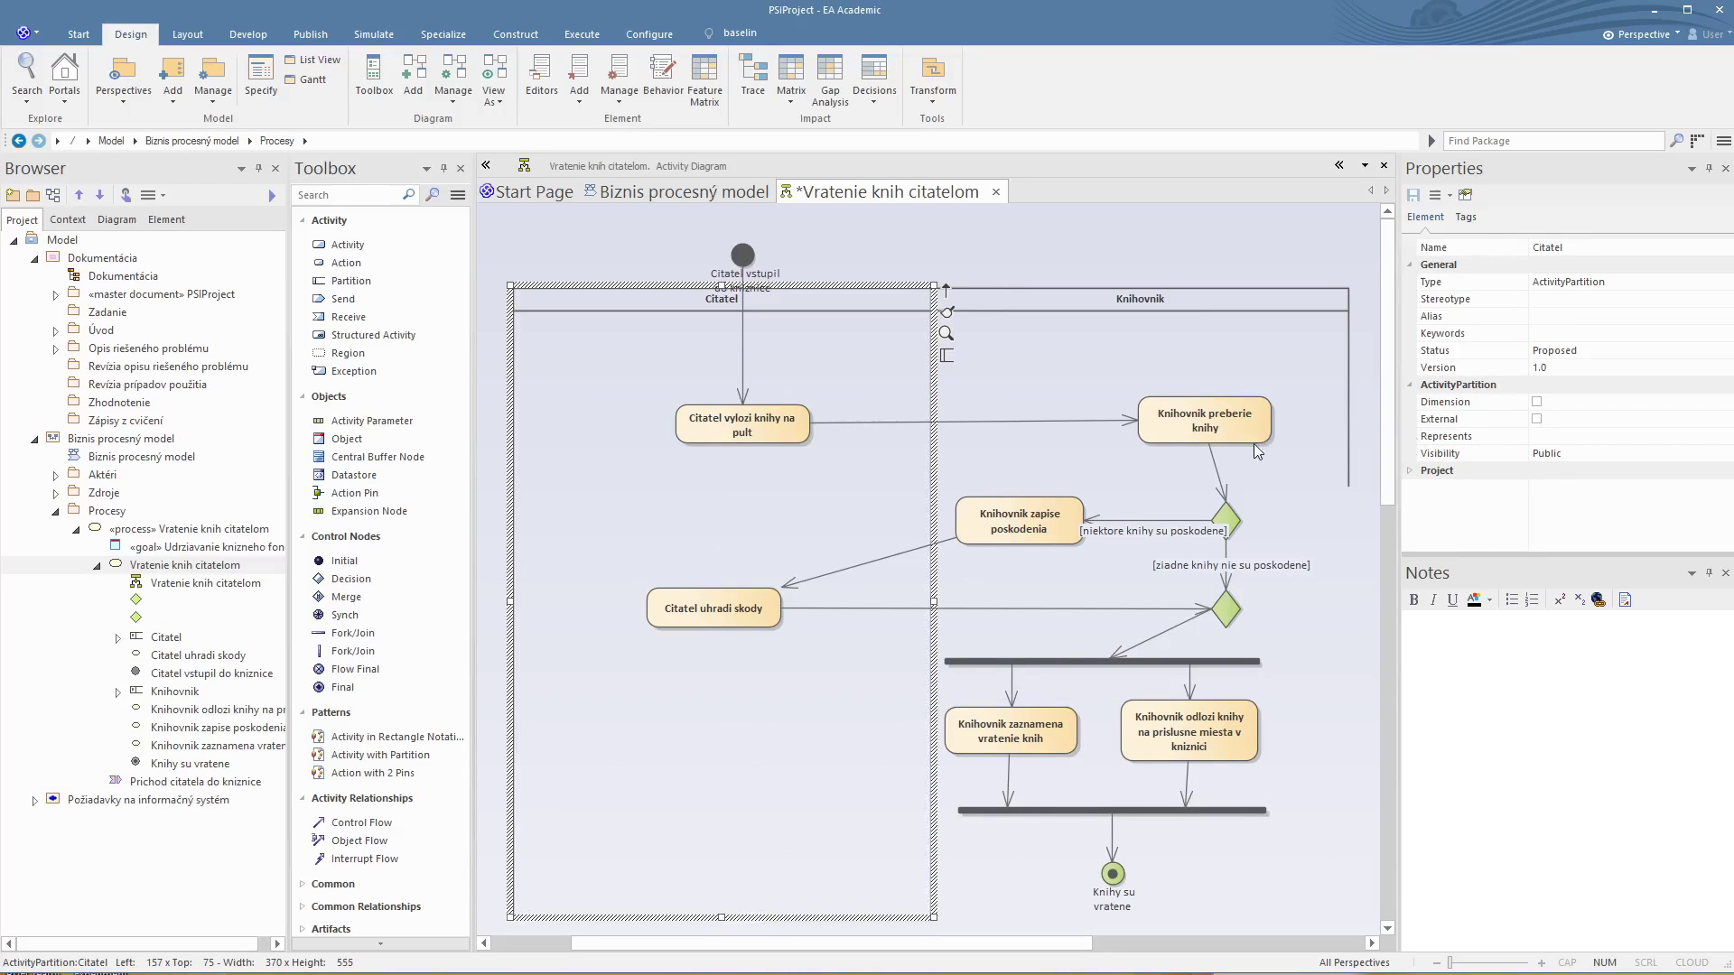
pyautogui.click(1349, 424)
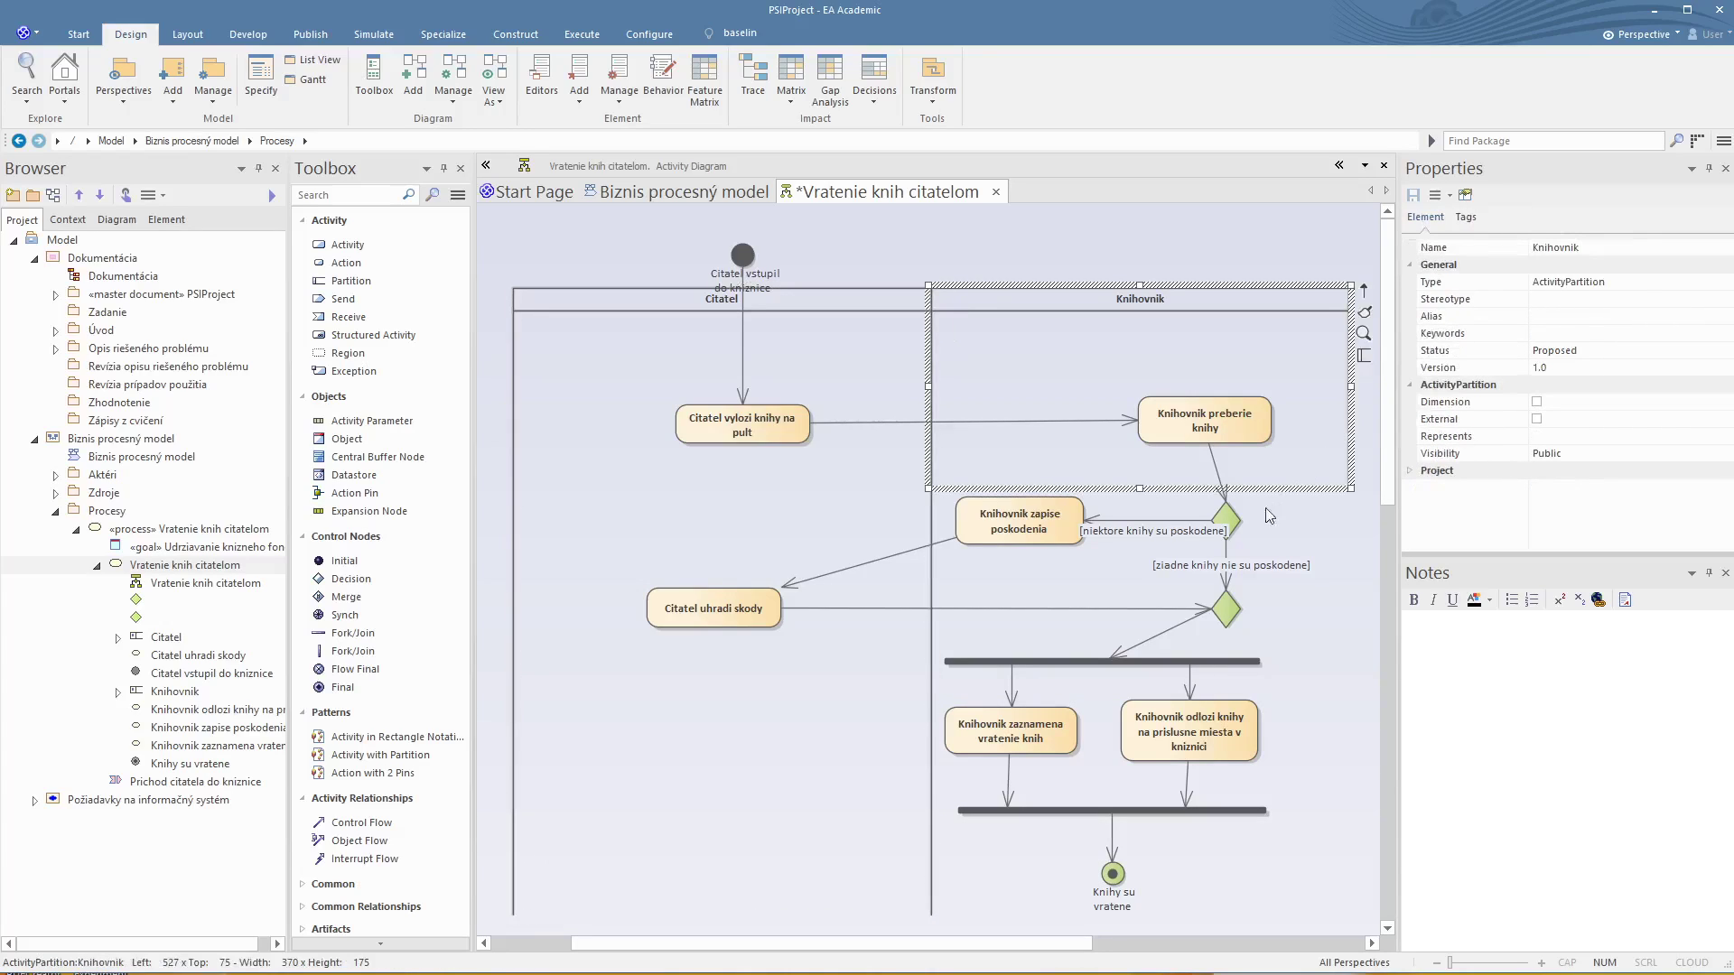
pyautogui.moveTo(1140, 489); pyautogui.dragTo(1132, 921)
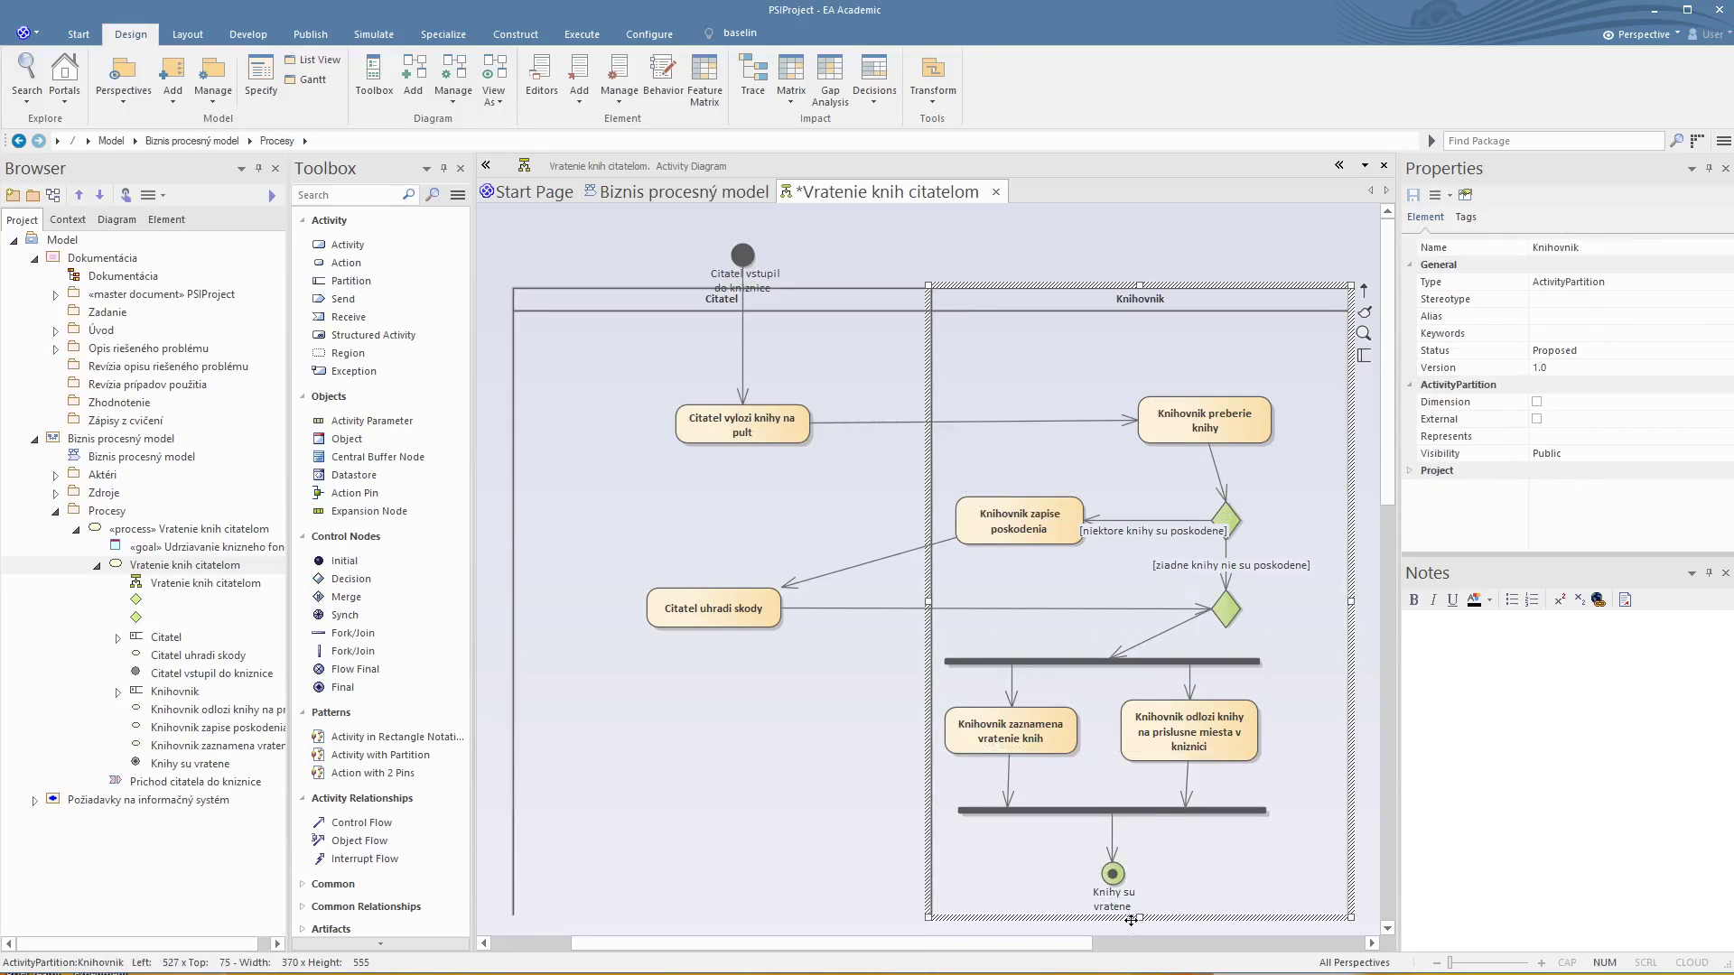
pyautogui.click(837, 736)
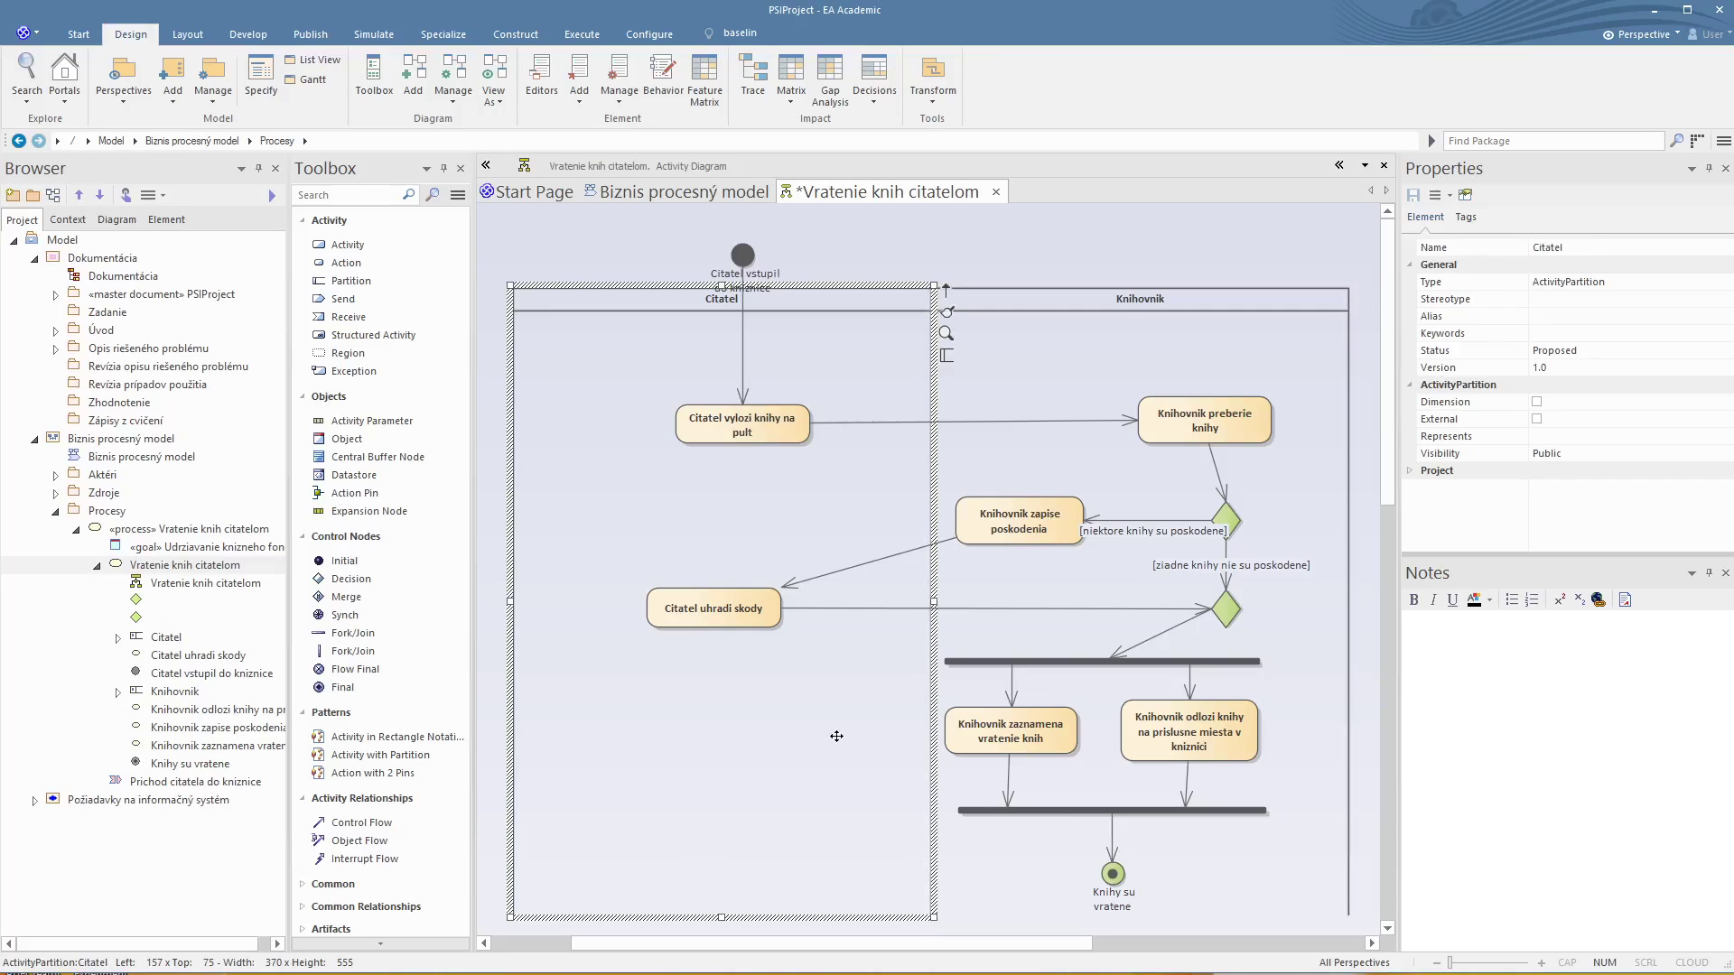
# Step: Move the Merge node left above the fork bar and shift the whole parallel block with the final node slightly right
pyautogui.click(1233, 616)
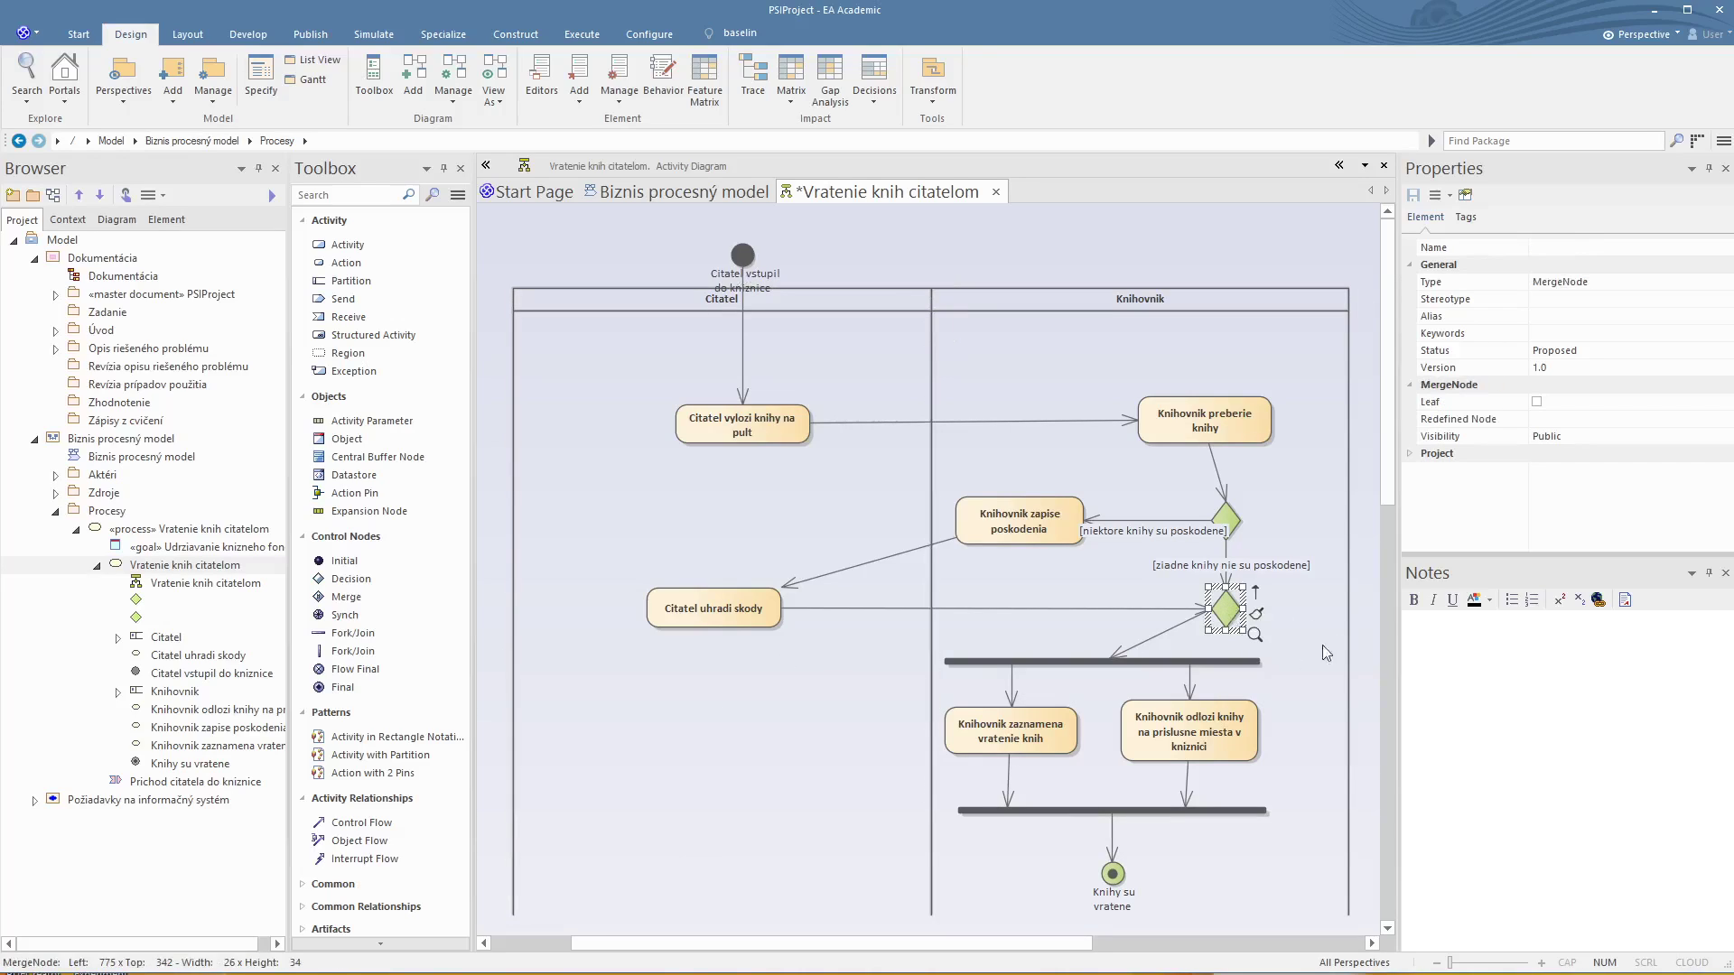
pyautogui.moveTo(1234, 609); pyautogui.dragTo(1131, 606)
pyautogui.click(1107, 665)
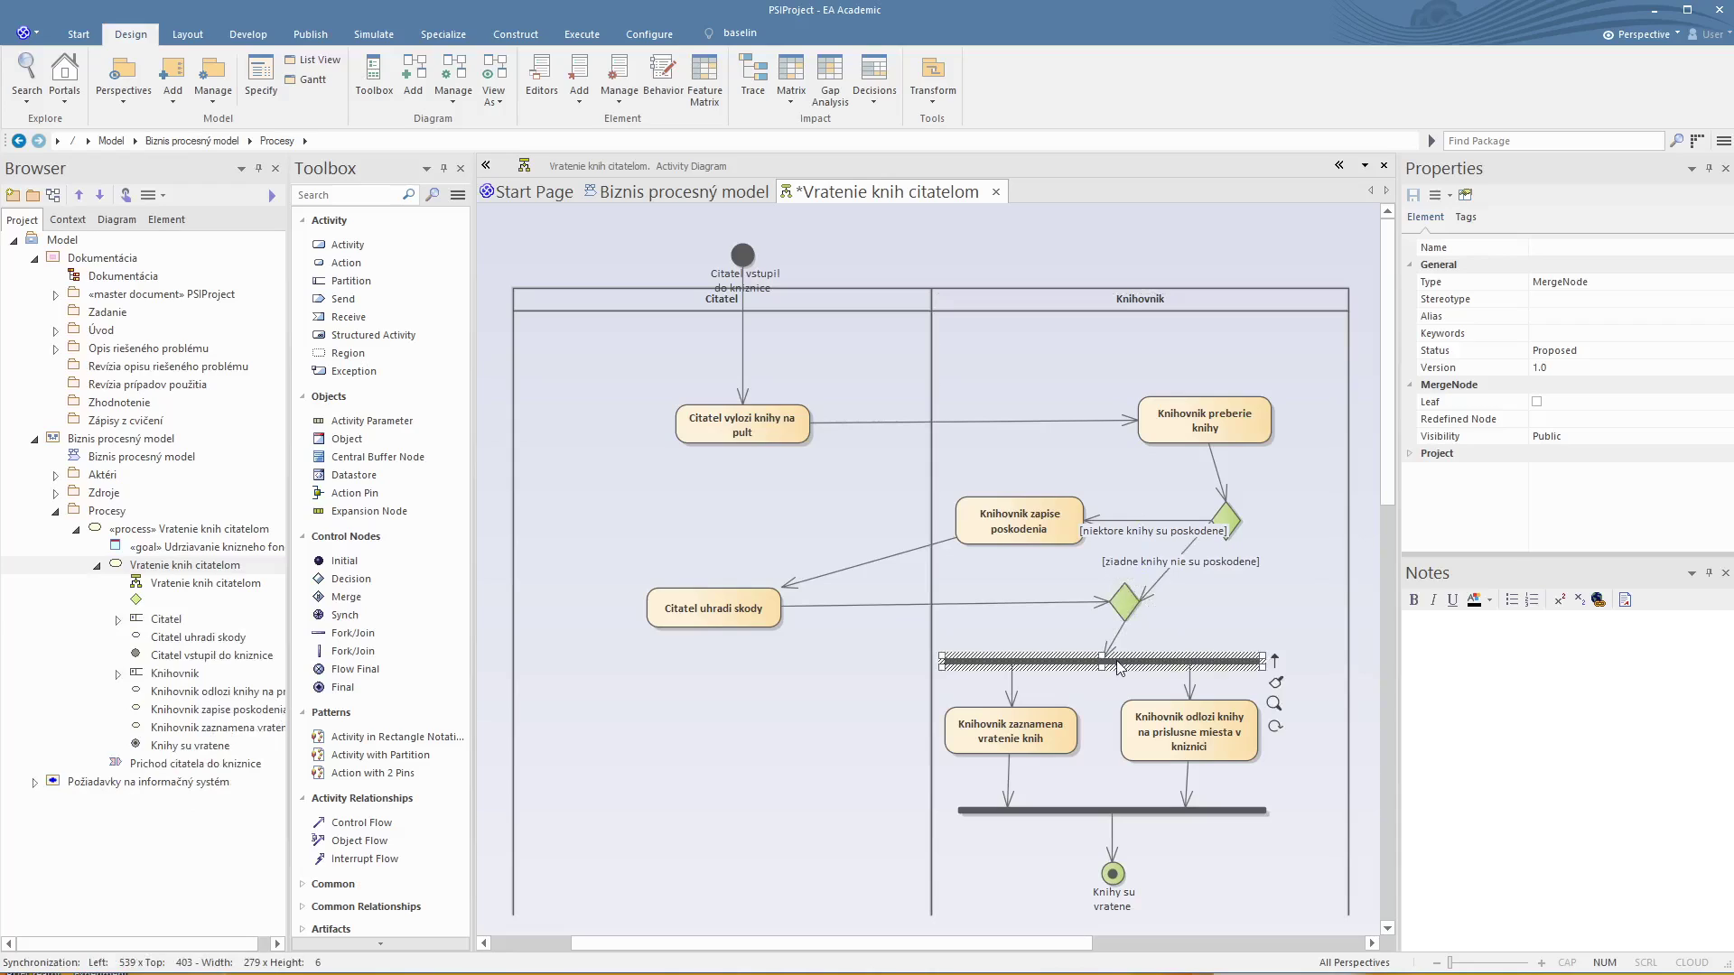
pyautogui.keyDown('ctrl'); pyautogui.click(1190, 739); pyautogui.keyUp('ctrl')
pyautogui.keyDown('ctrl'); pyautogui.click(1048, 736); pyautogui.keyUp('ctrl')
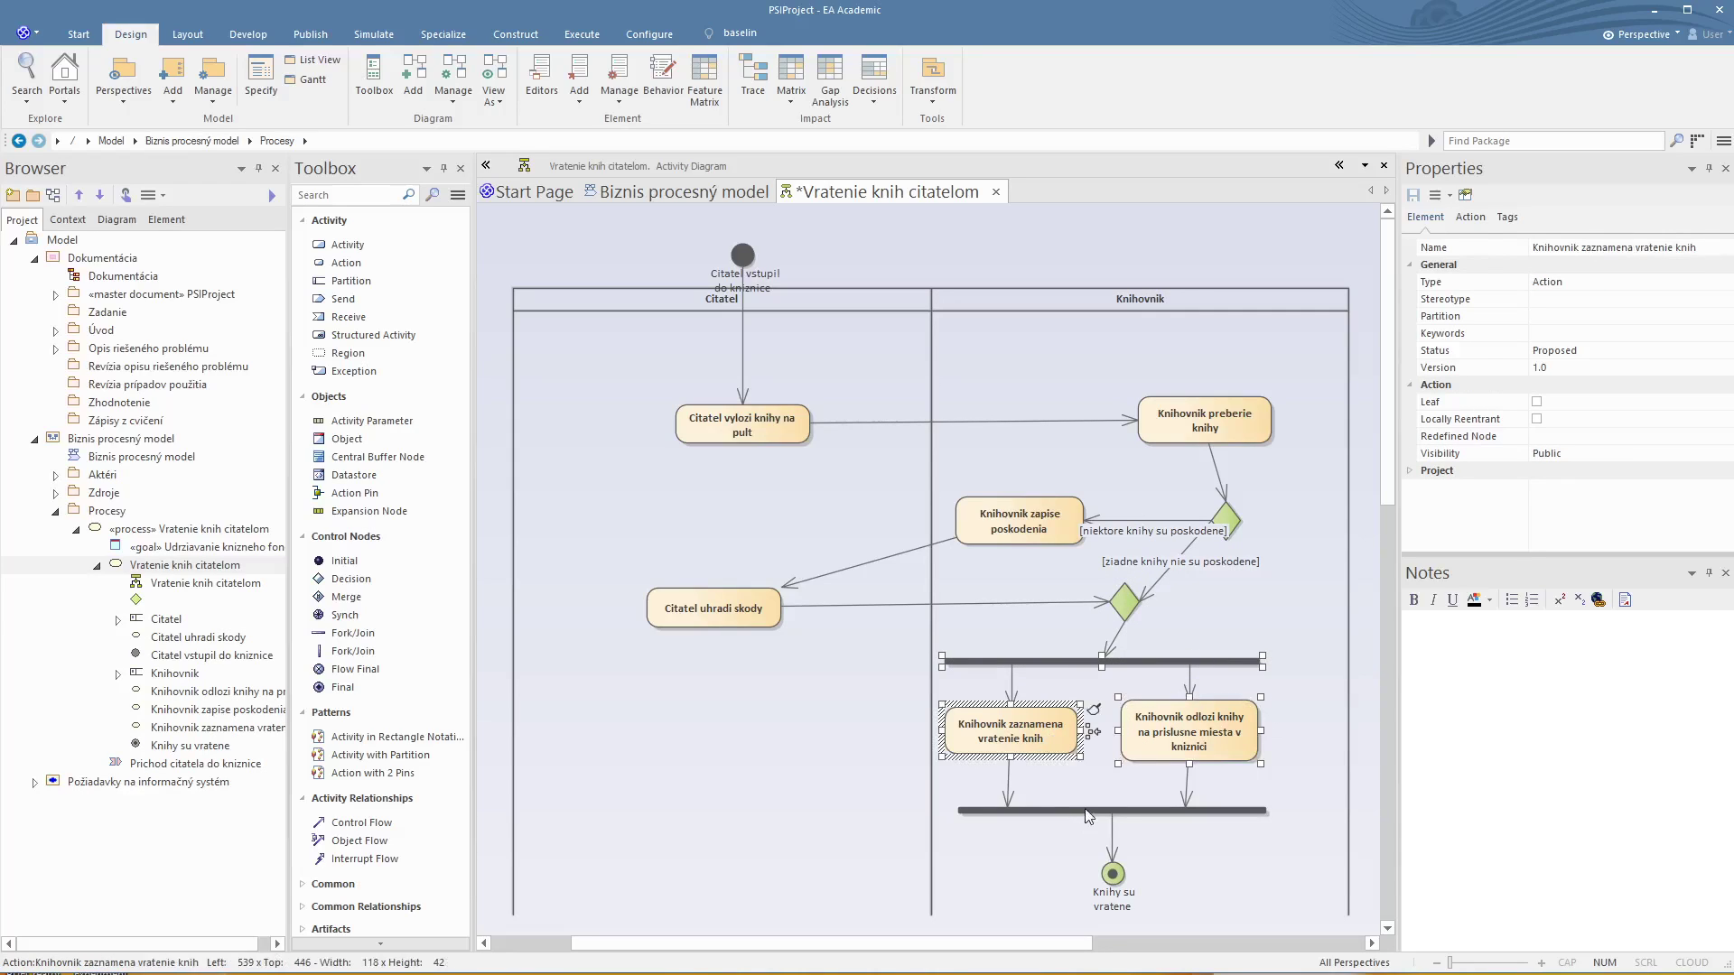
pyautogui.keyDown('ctrl'); pyautogui.click(1088, 811); pyautogui.keyUp('ctrl')
pyautogui.keyDown('ctrl'); pyautogui.click(1113, 874); pyautogui.keyUp('ctrl')
pyautogui.moveTo(1162, 811); pyautogui.dragTo(1183, 813)
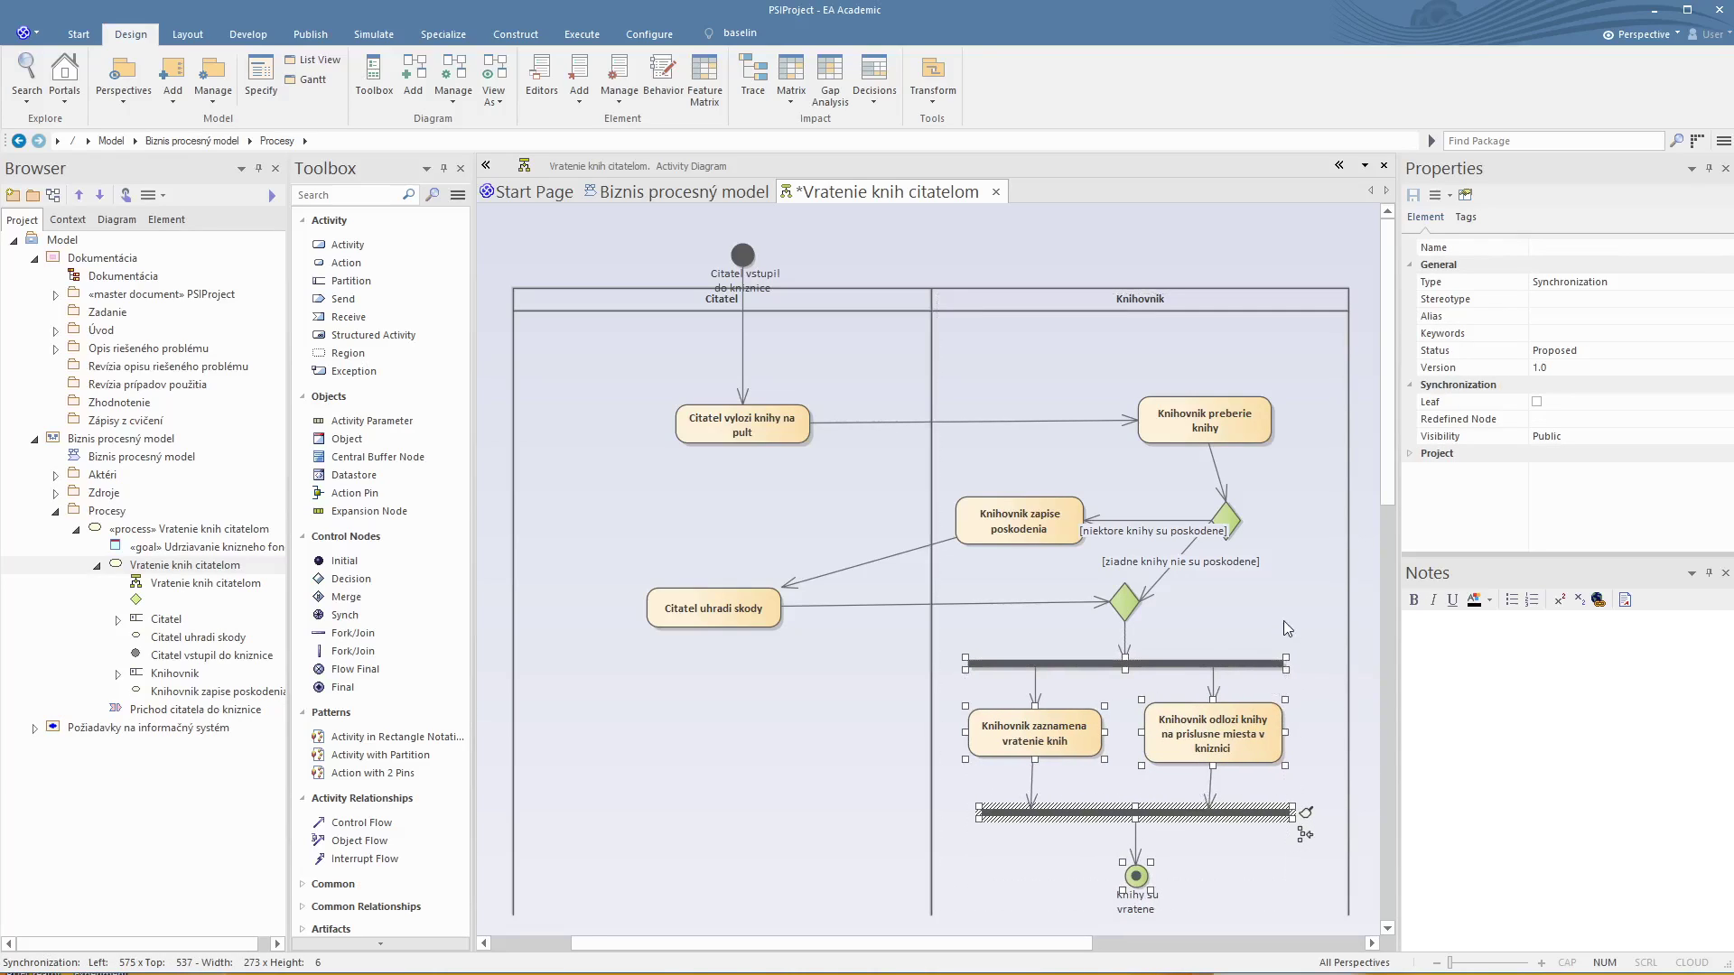
# Step: Move the Initial node inside the Citatel partition above "Citatel vylozi knihy na pult" and place its "Citatel vstupil do kniznice" label to its right
pyautogui.click(763, 430)
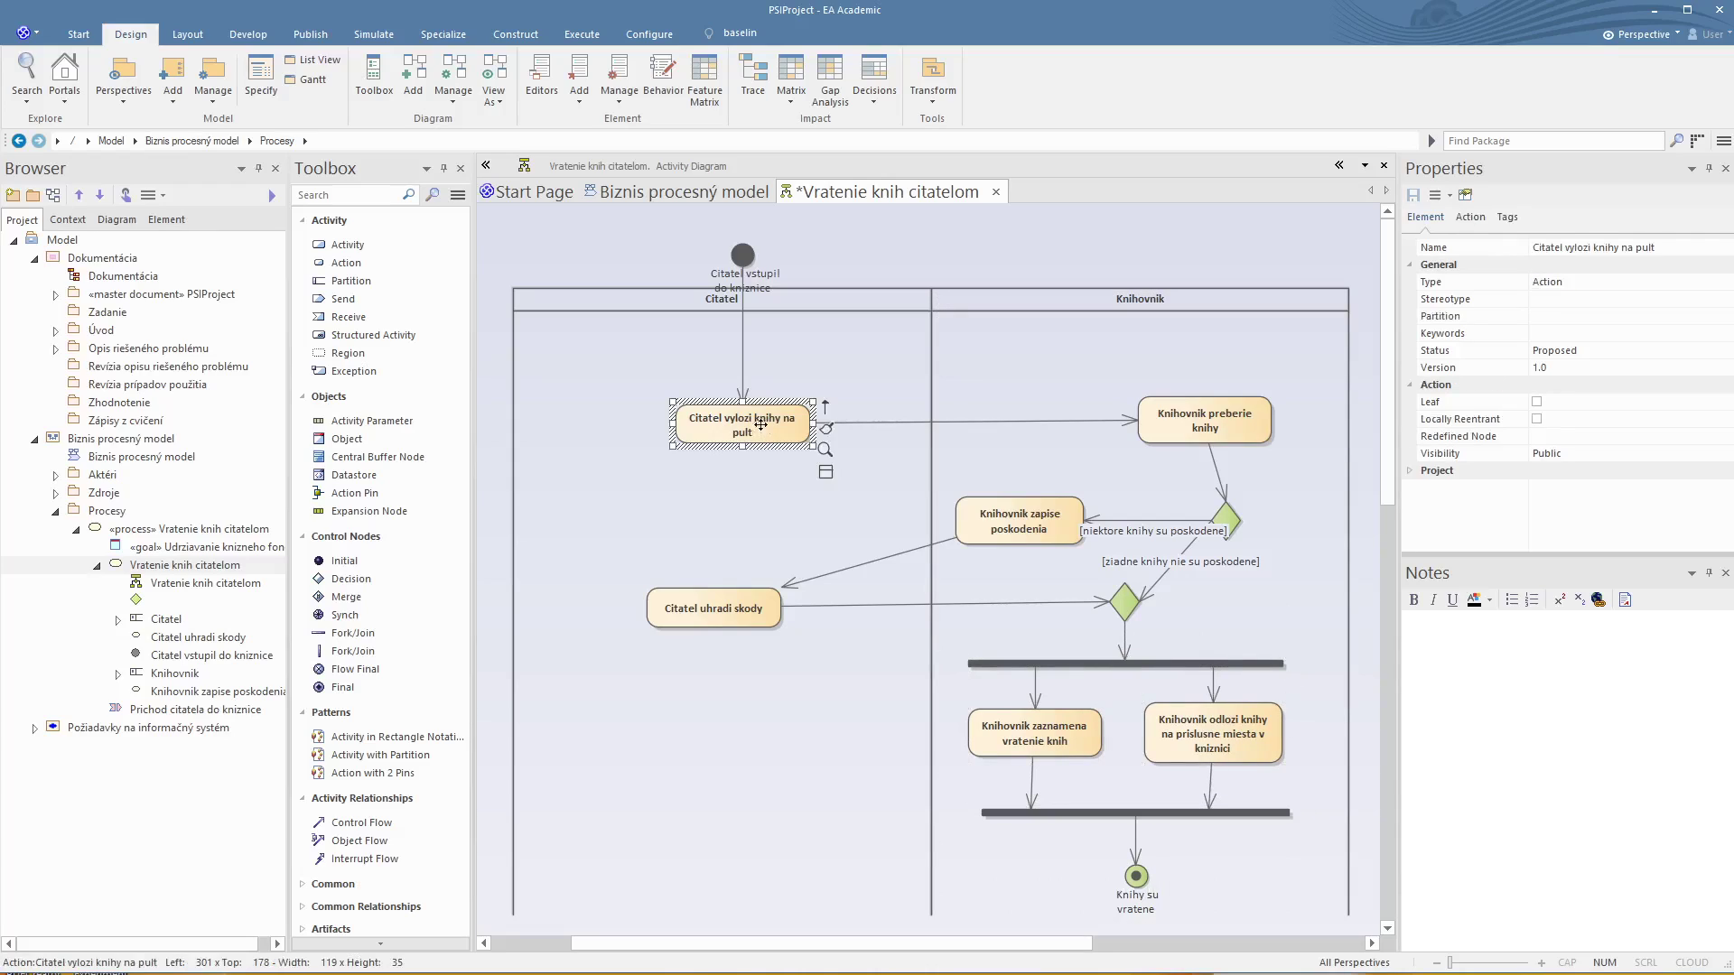
pyautogui.click(742, 257)
pyautogui.moveTo(742, 257); pyautogui.dragTo(743, 347)
pyautogui.click(875, 388)
pyautogui.click(770, 429)
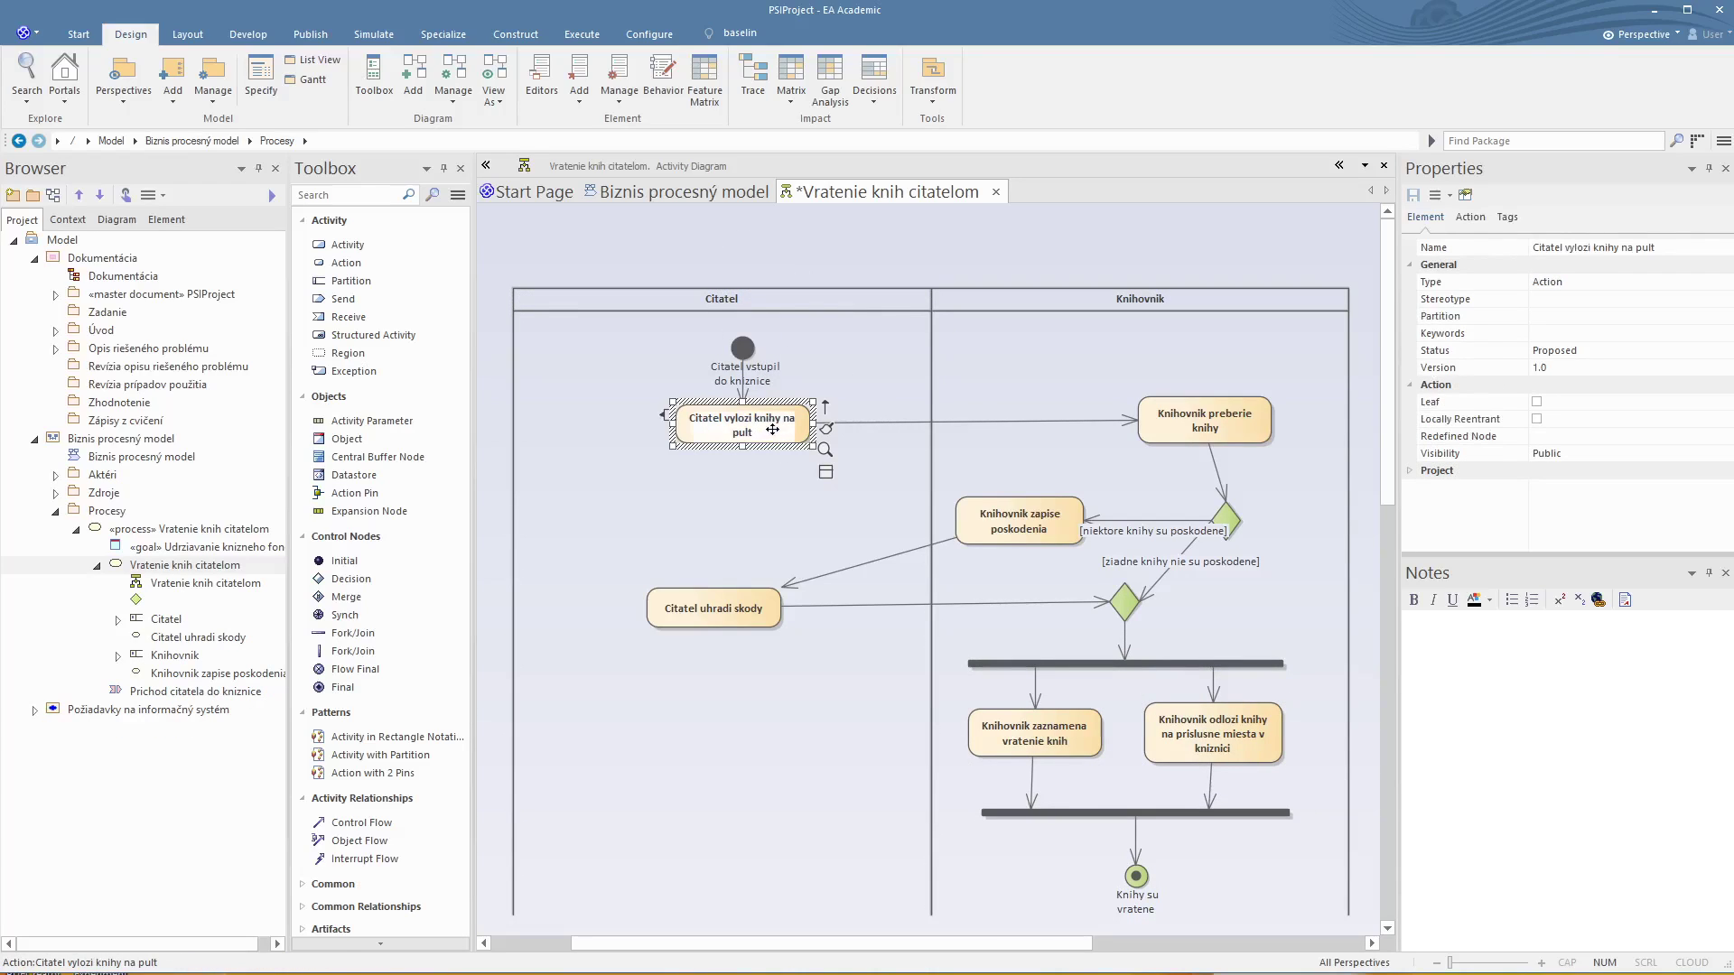
pyautogui.click(774, 365)
pyautogui.moveTo(767, 359); pyautogui.dragTo(825, 333)
pyautogui.click(783, 585)
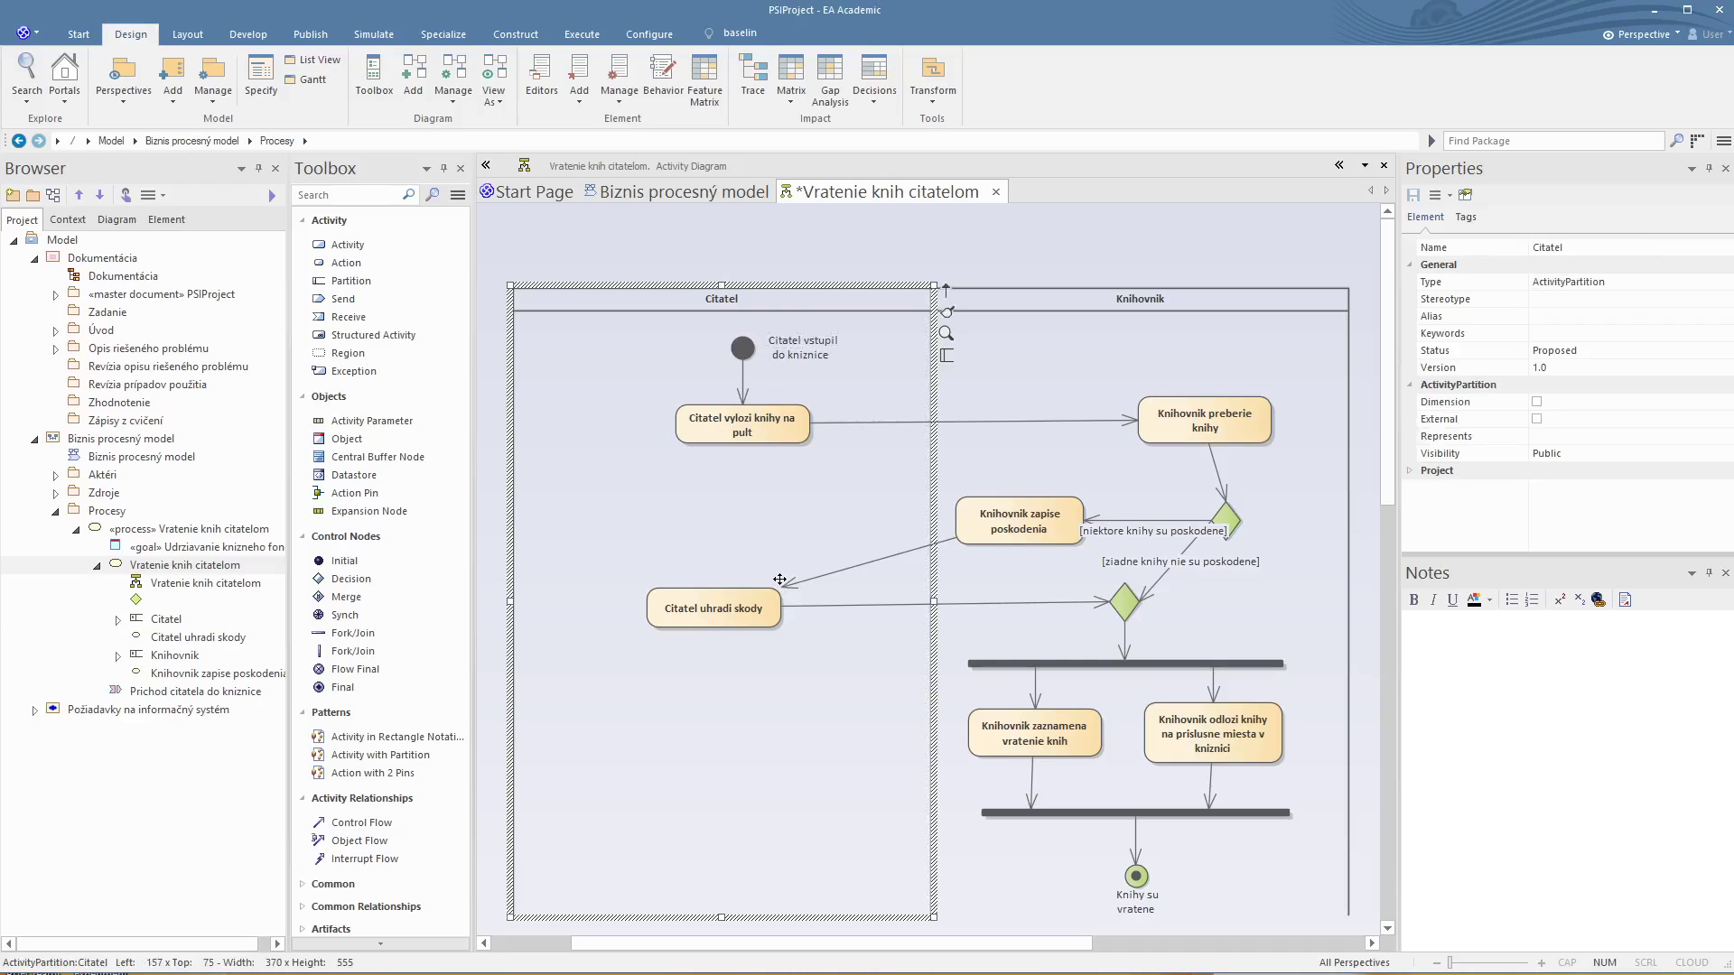
# Step: Line up the Merge node vertically under the Decision and straighten the control flows entering the fork bar and the right side of the join bar
pyautogui.click(1127, 607)
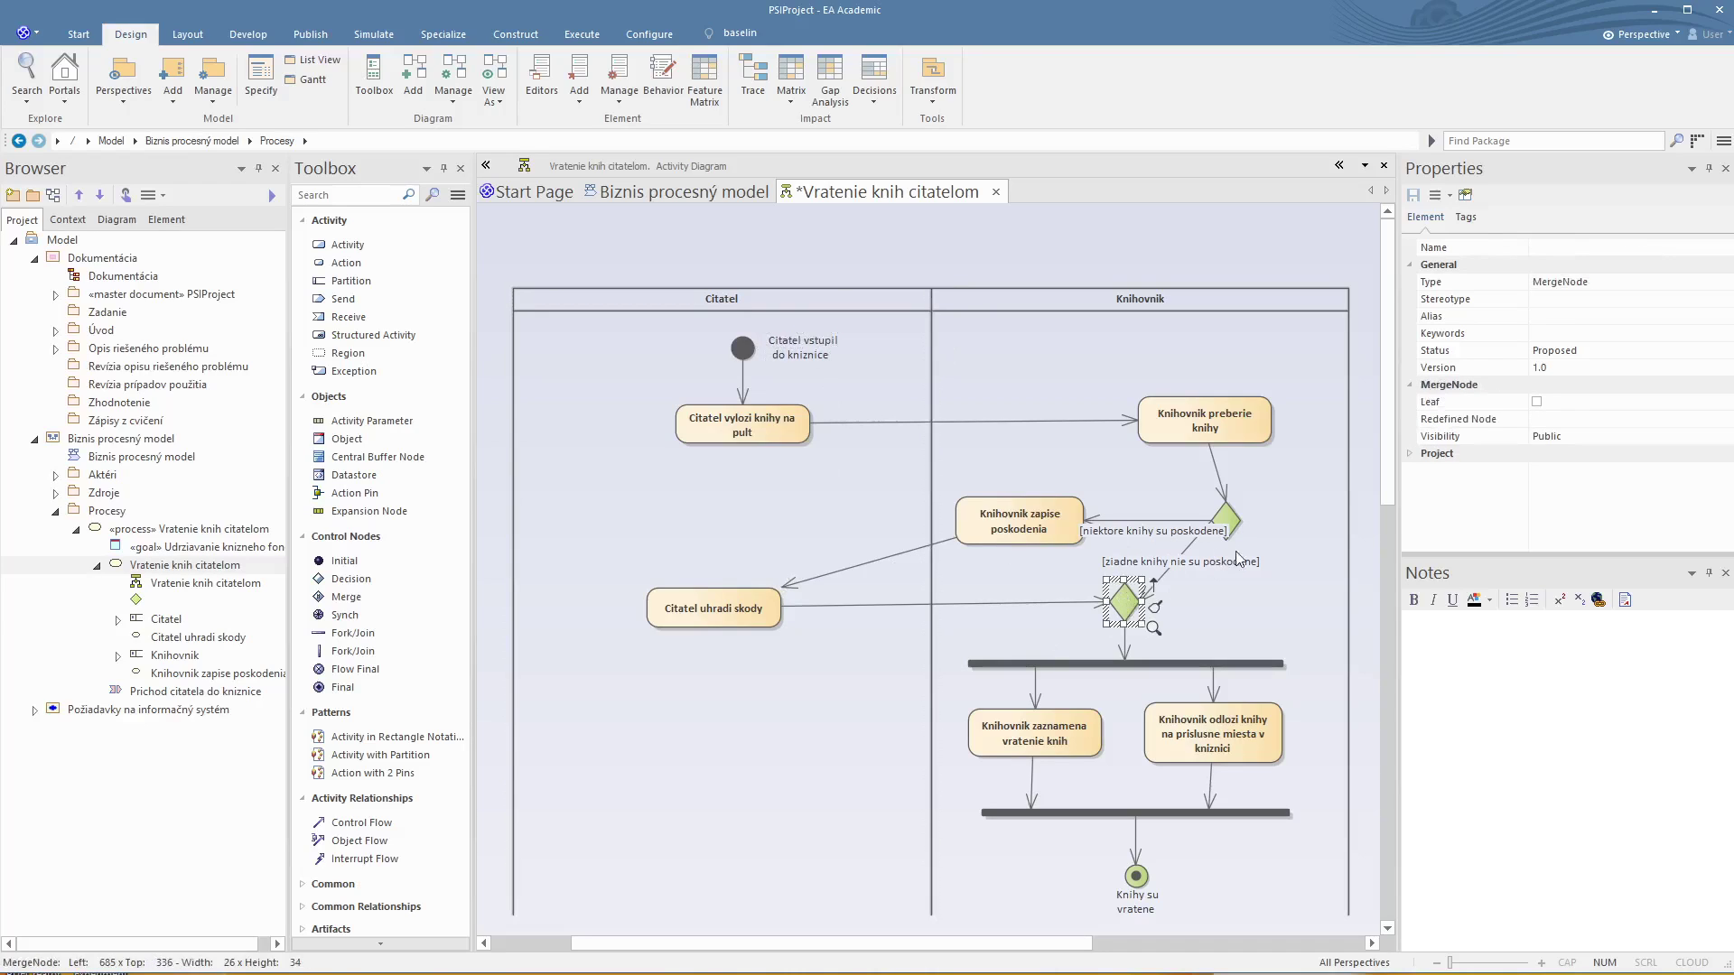
pyautogui.moveTo(1230, 522); pyautogui.dragTo(1201, 516)
pyautogui.moveTo(1118, 613); pyautogui.dragTo(1184, 612)
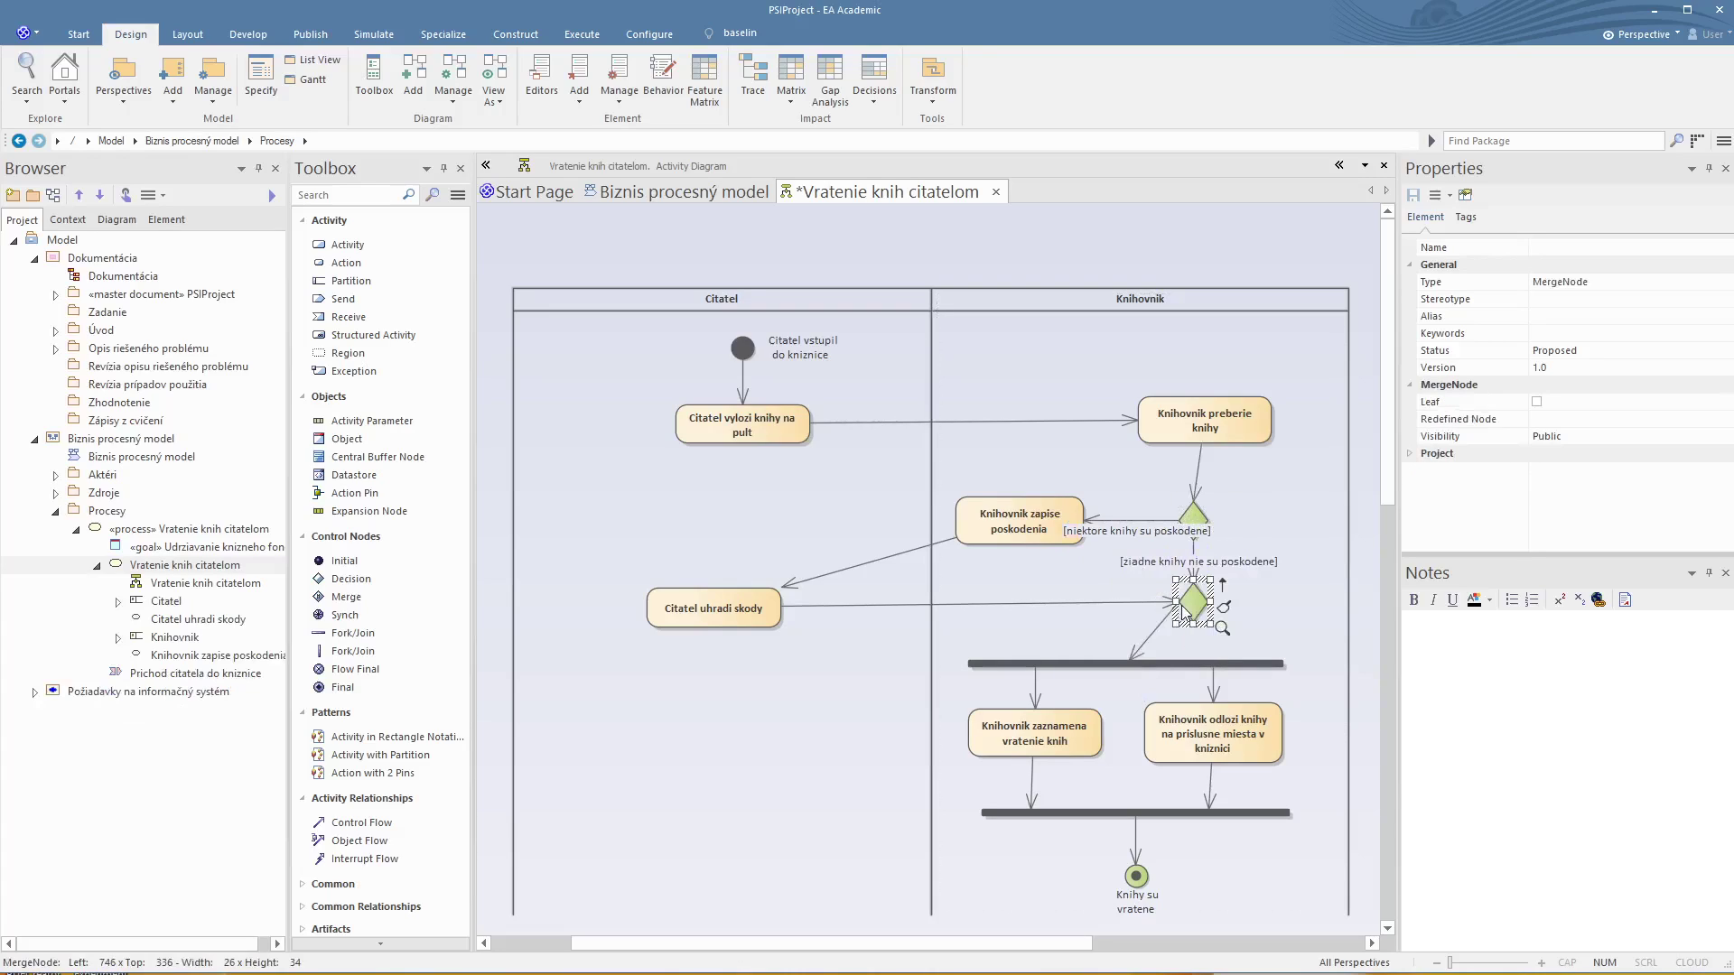
pyautogui.click(1131, 656)
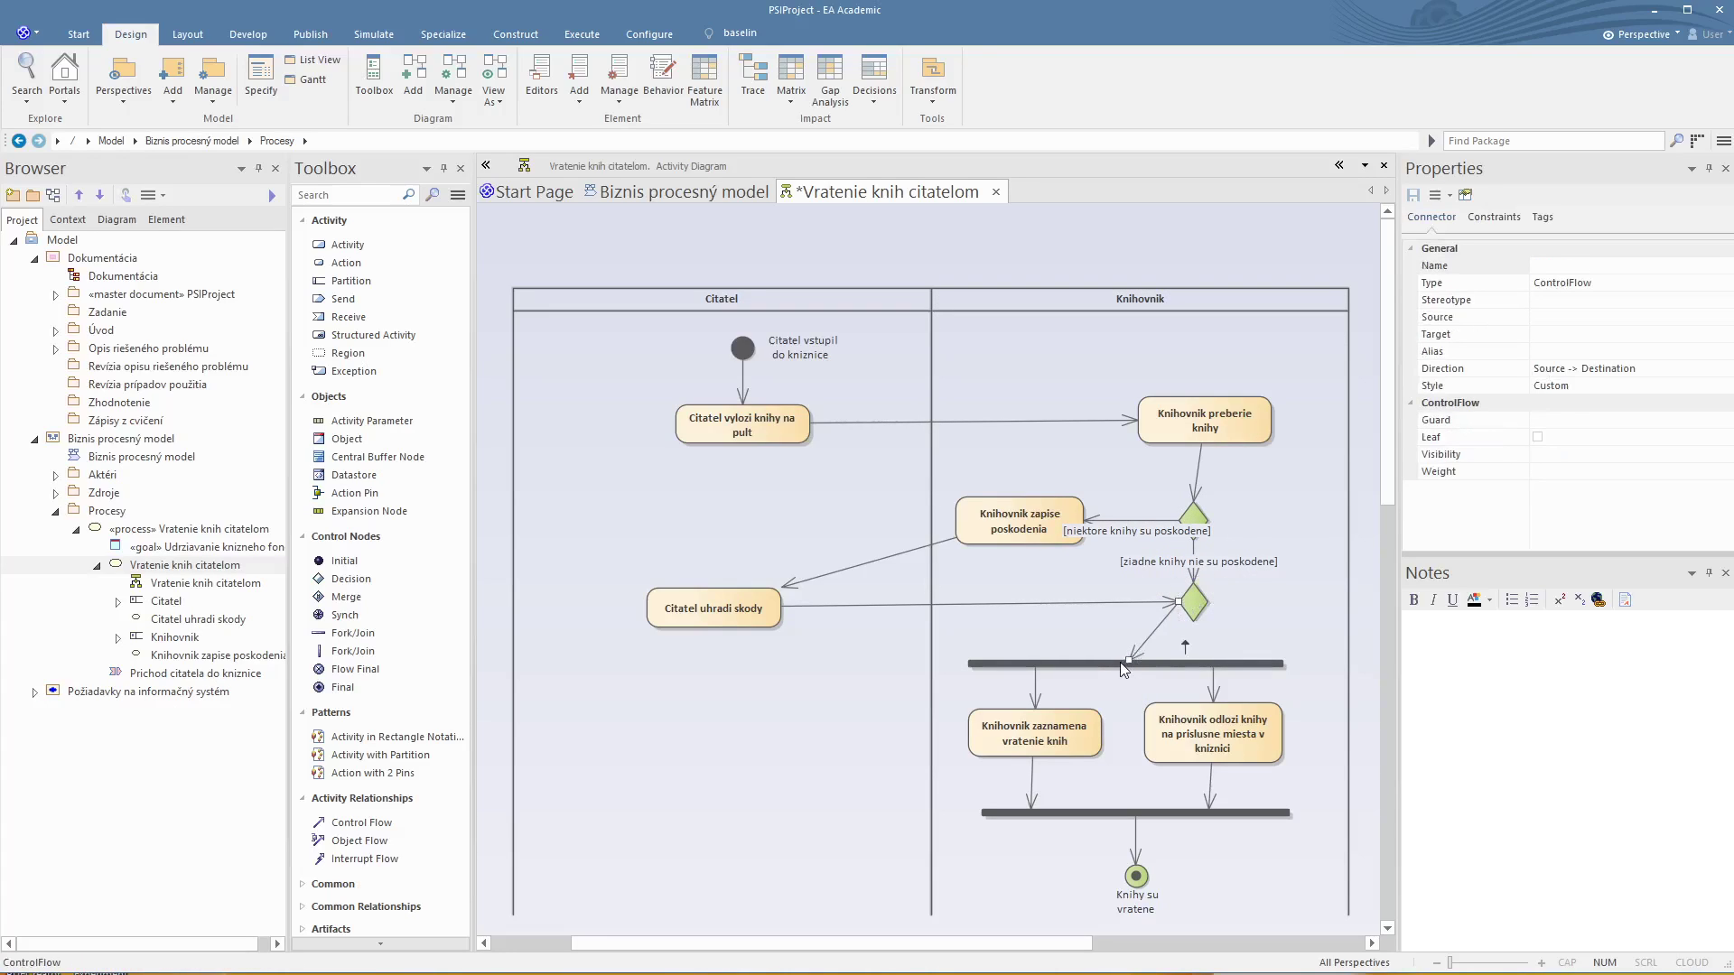
pyautogui.moveTo(1124, 661); pyautogui.dragTo(1196, 660)
pyautogui.click(1209, 810)
pyautogui.moveTo(1208, 810); pyautogui.dragTo(1213, 810)
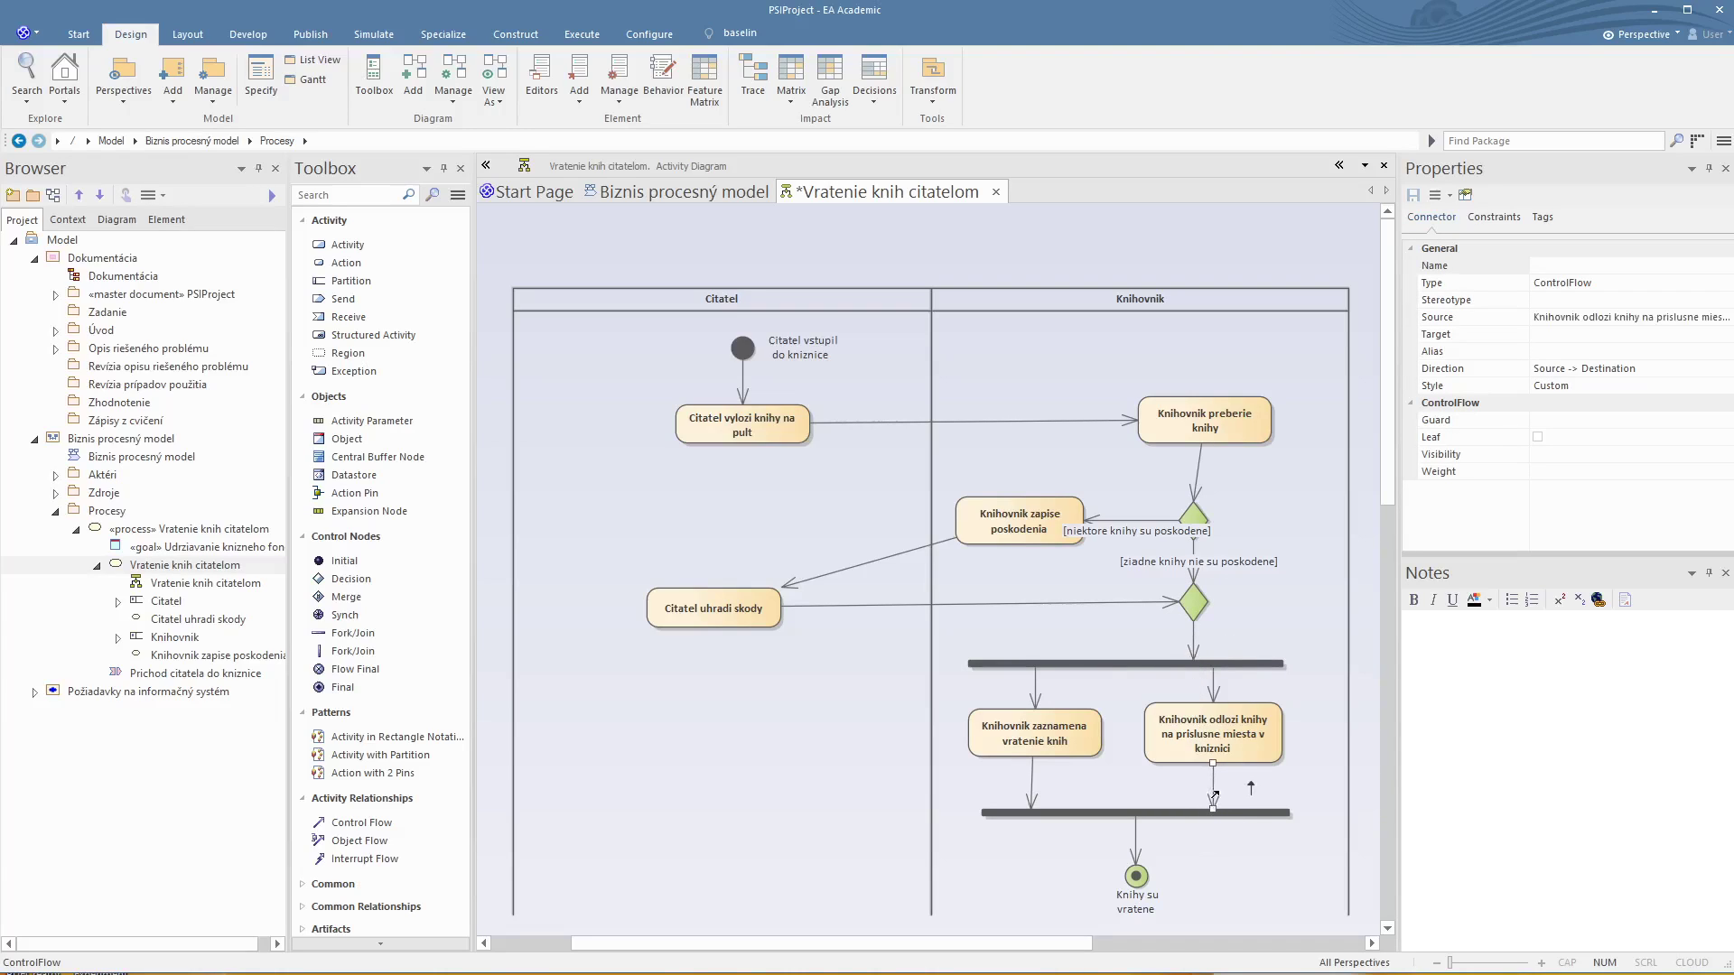
# Step: Shift the Decision and Merge nodes further right in one vertical line and straighten the Merge node's flow into the fork bar
pyautogui.click(1120, 521)
pyautogui.click(1019, 517)
pyautogui.click(1193, 519)
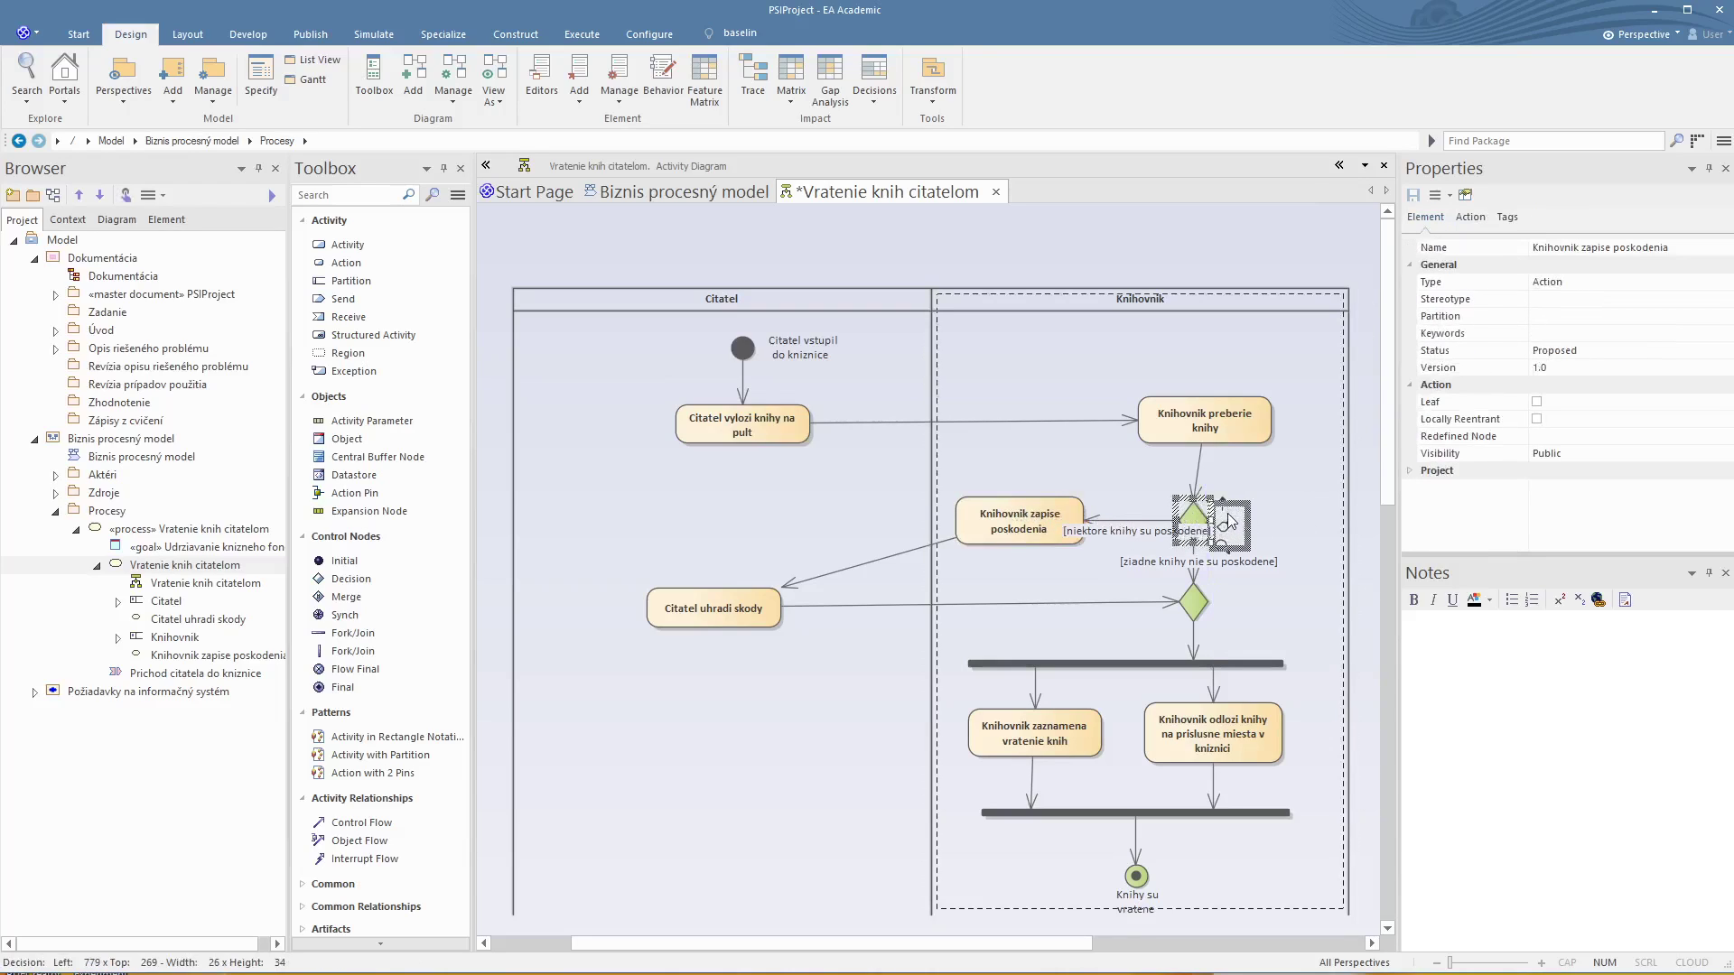
pyautogui.moveTo(1229, 521); pyautogui.dragTo(1265, 530)
pyautogui.click(1230, 607)
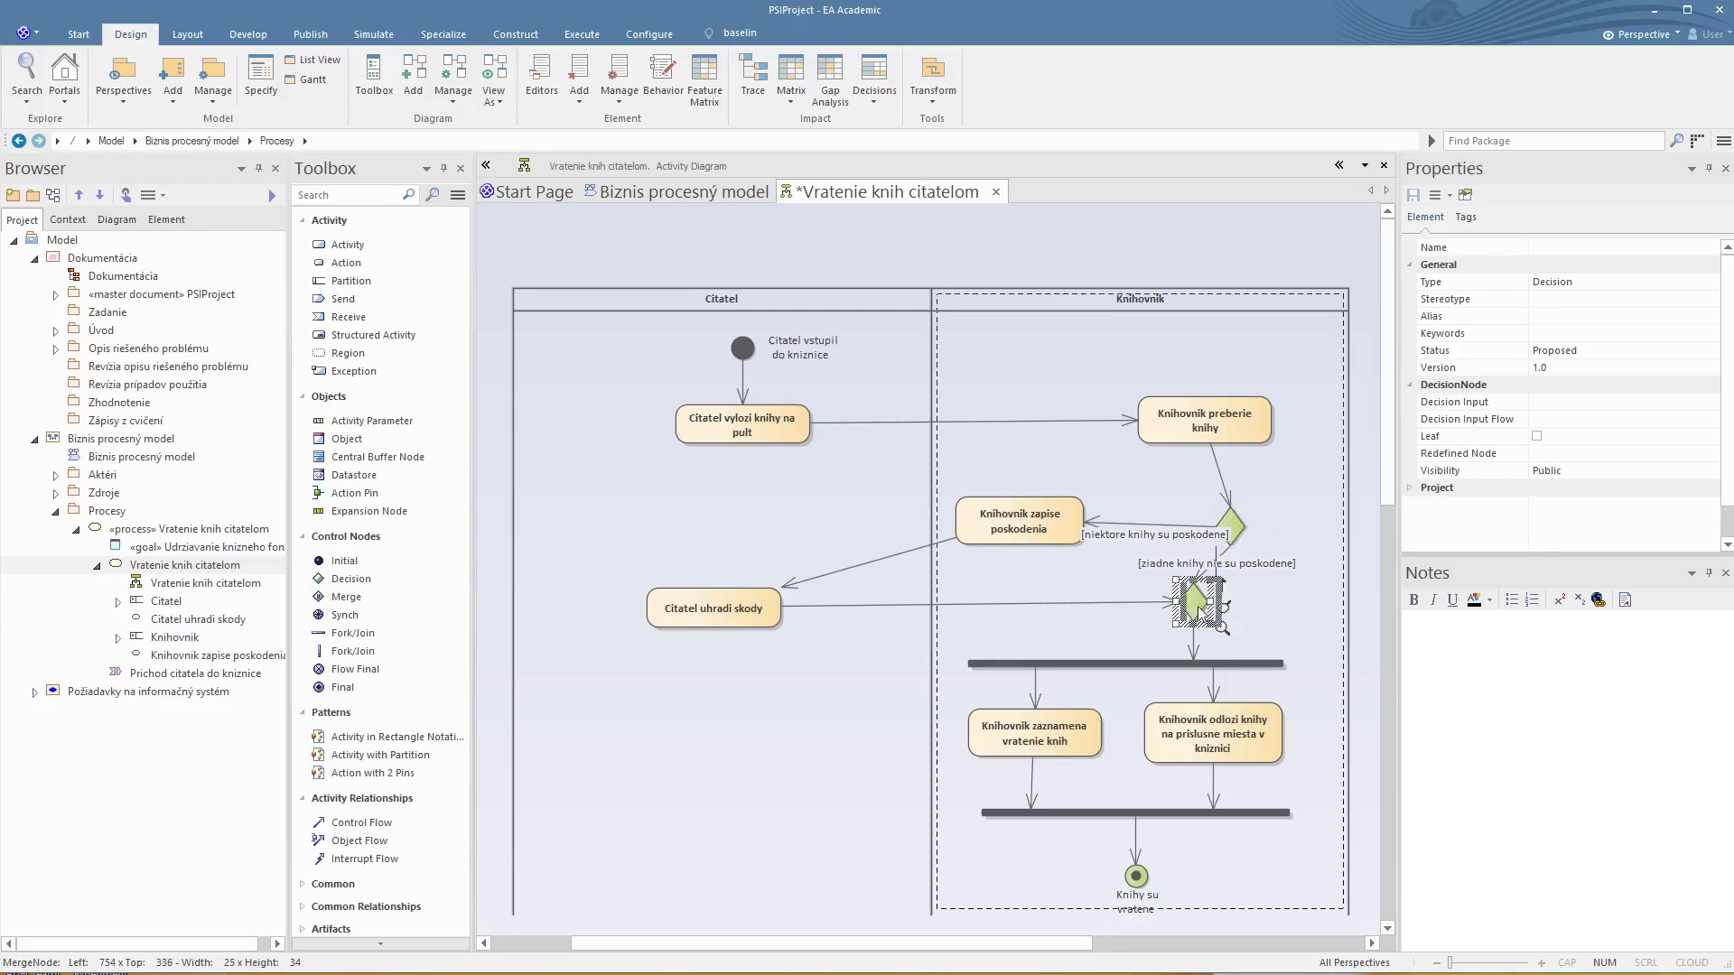
pyautogui.moveTo(1232, 614); pyautogui.dragTo(1230, 662)
pyautogui.click(1204, 664)
pyautogui.click(1226, 522)
pyautogui.moveTo(1227, 522); pyautogui.dragTo(1232, 516)
# Step: Centre "Knihovnik preberie knihy" above the Decision node and level "Knihovnik zapise poskodenia" with the Decision
pyautogui.click(1223, 414)
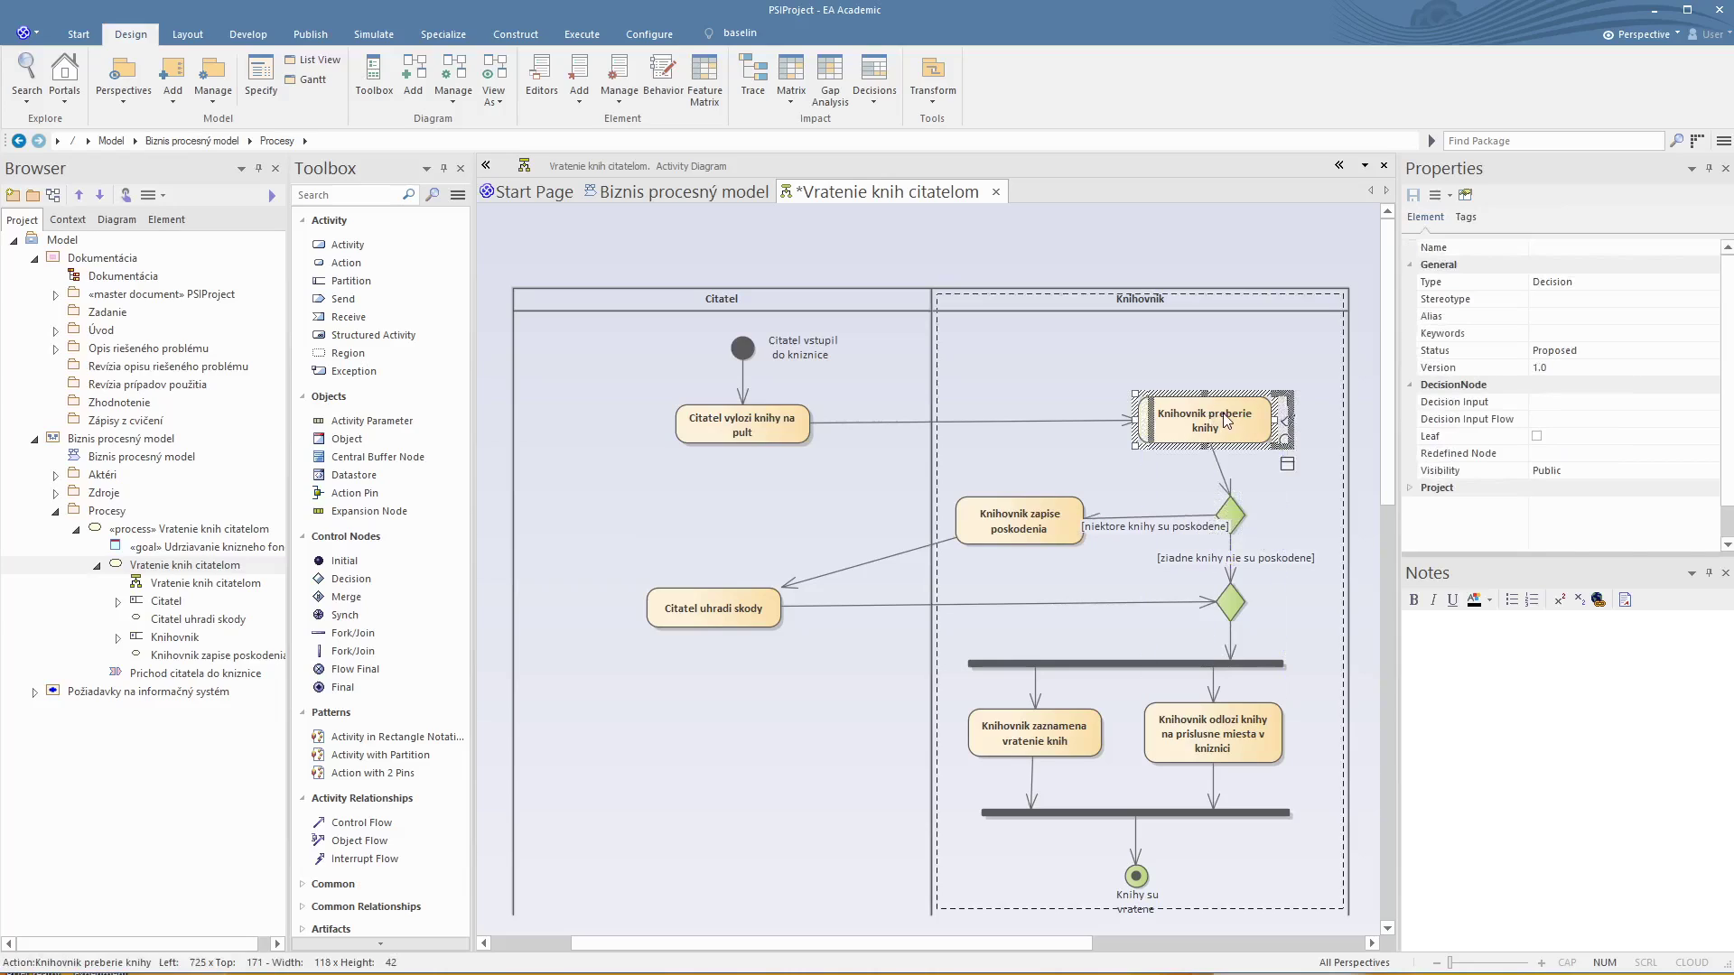
pyautogui.moveTo(1223, 413); pyautogui.dragTo(1231, 414)
pyautogui.click(1034, 533)
pyautogui.moveTo(1034, 533); pyautogui.dragTo(1034, 528)
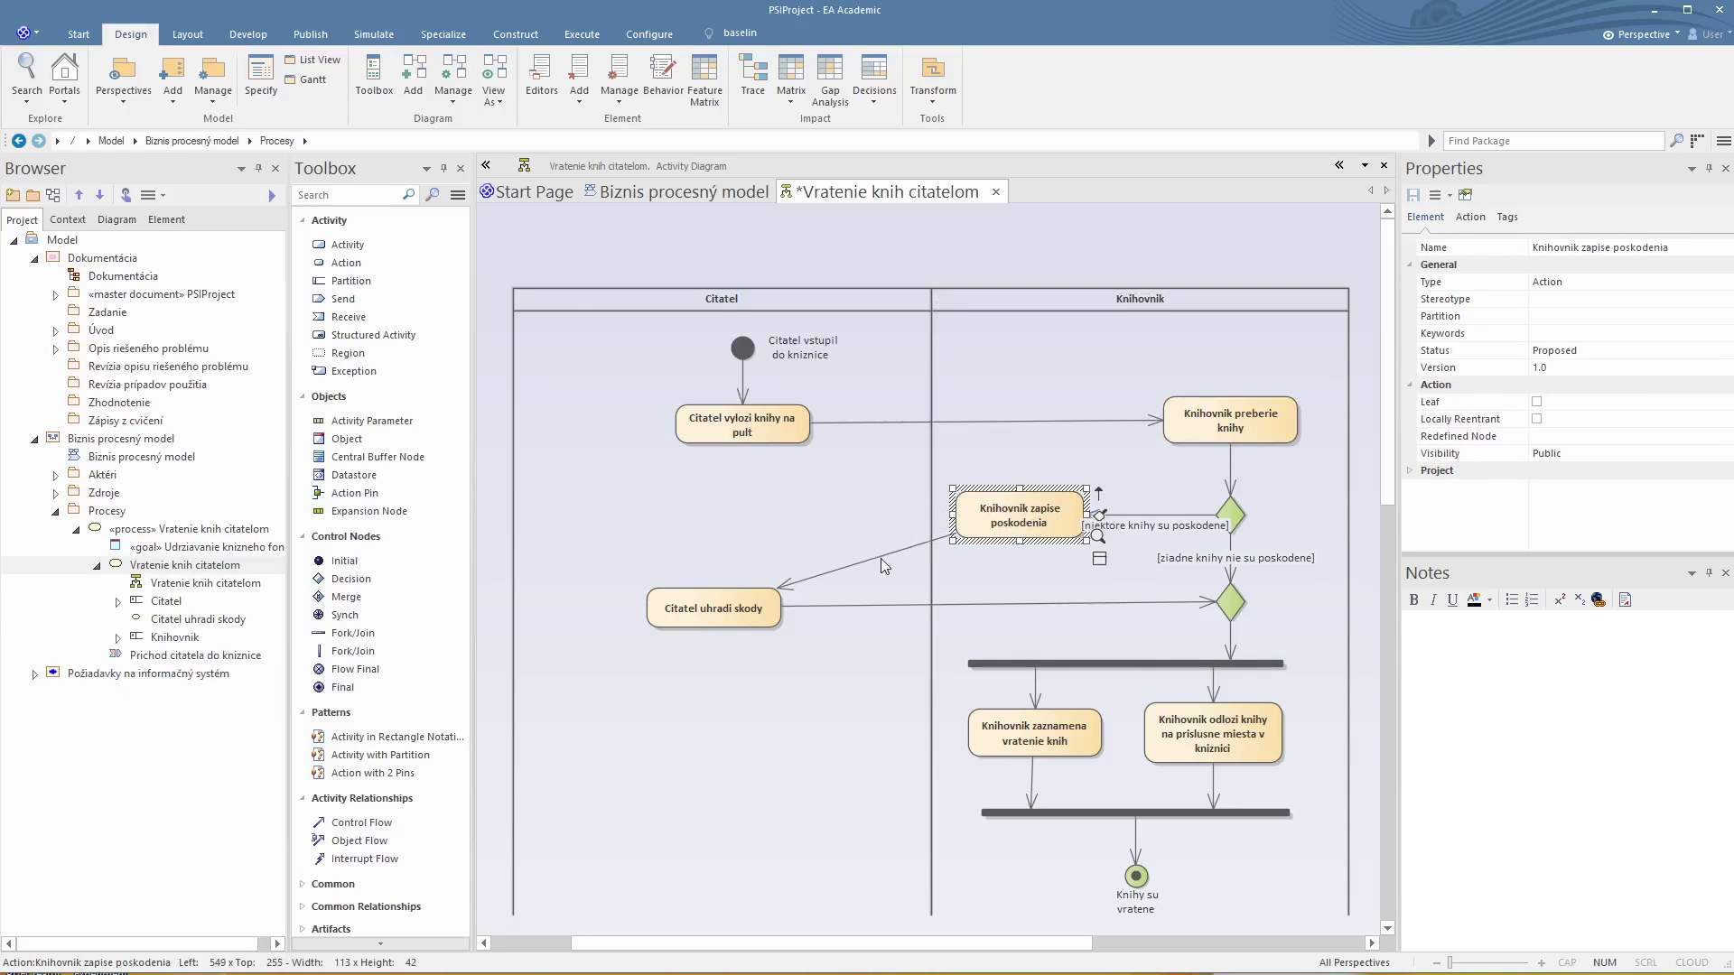
# Step: Bend the flow from "Knihovnik zapise poskodenia" to "Citatel uhradi skody" at a right angle and nudge its source action slightly left
pyautogui.click(879, 558)
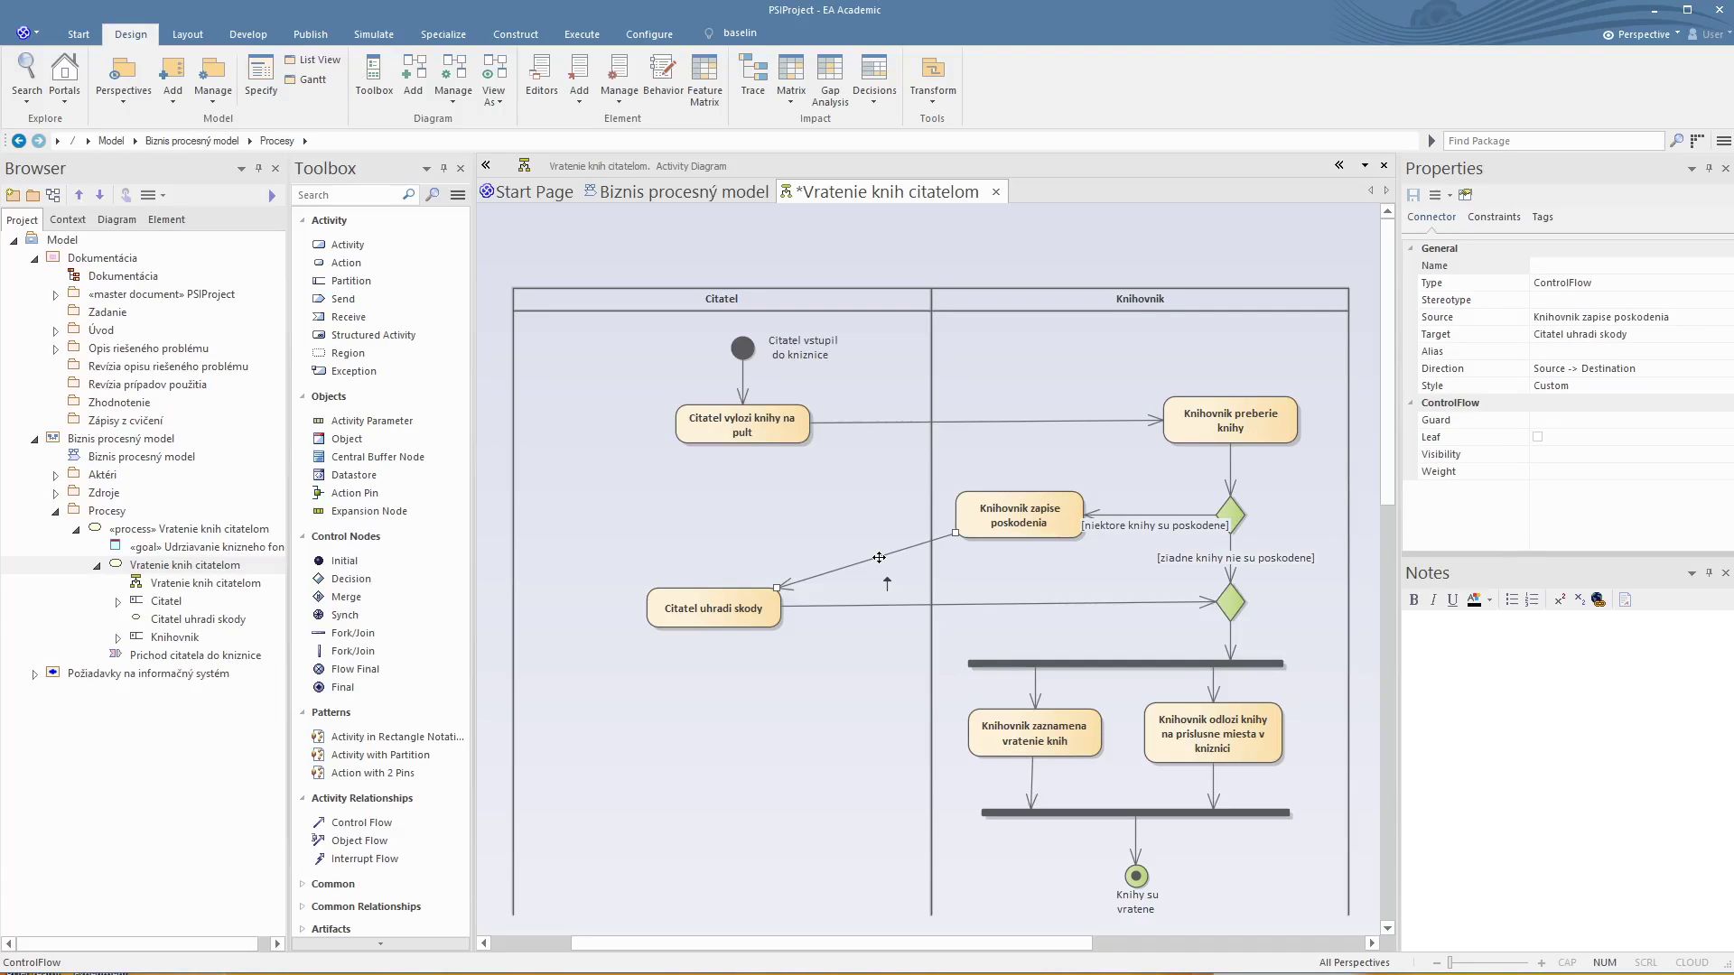
pyautogui.moveTo(879, 557); pyautogui.dragTo(712, 514)
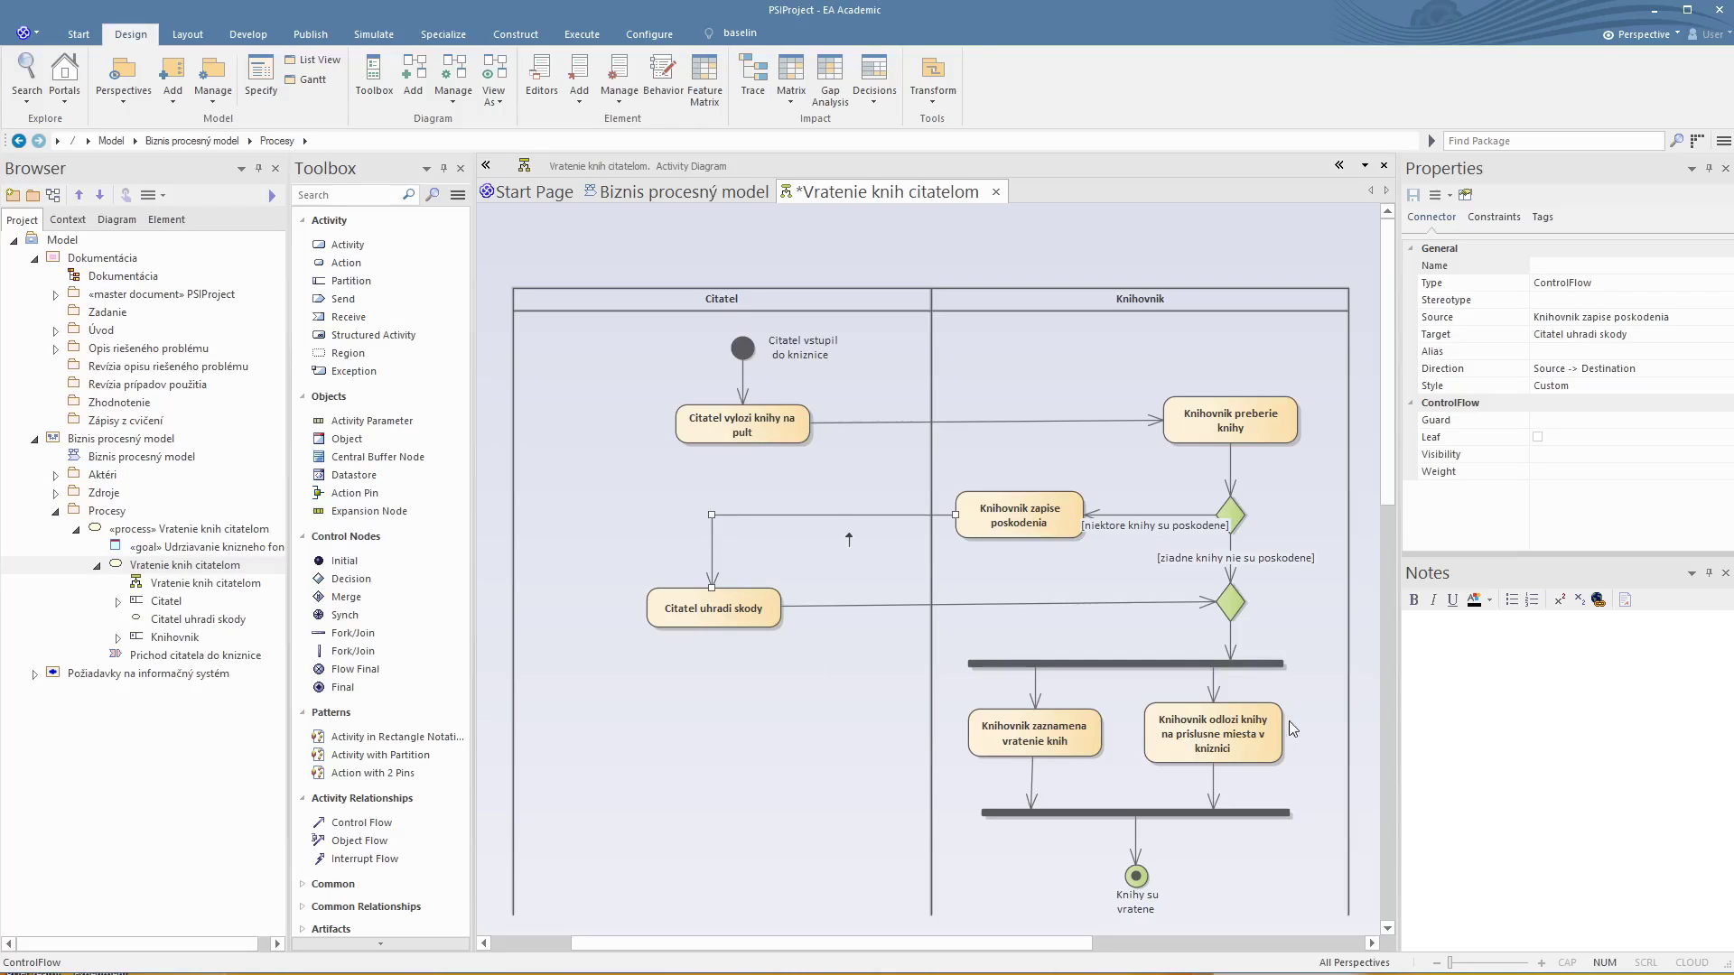
pyautogui.click(1042, 512)
pyautogui.moveTo(1042, 512); pyautogui.dragTo(1032, 513)
# Step: Wrap the guard labels, placing "[niektore knihy su poskodene]" above its flow and "[ziadne knihy nie su poskodene]" to the right of its flow
pyautogui.click(1174, 525)
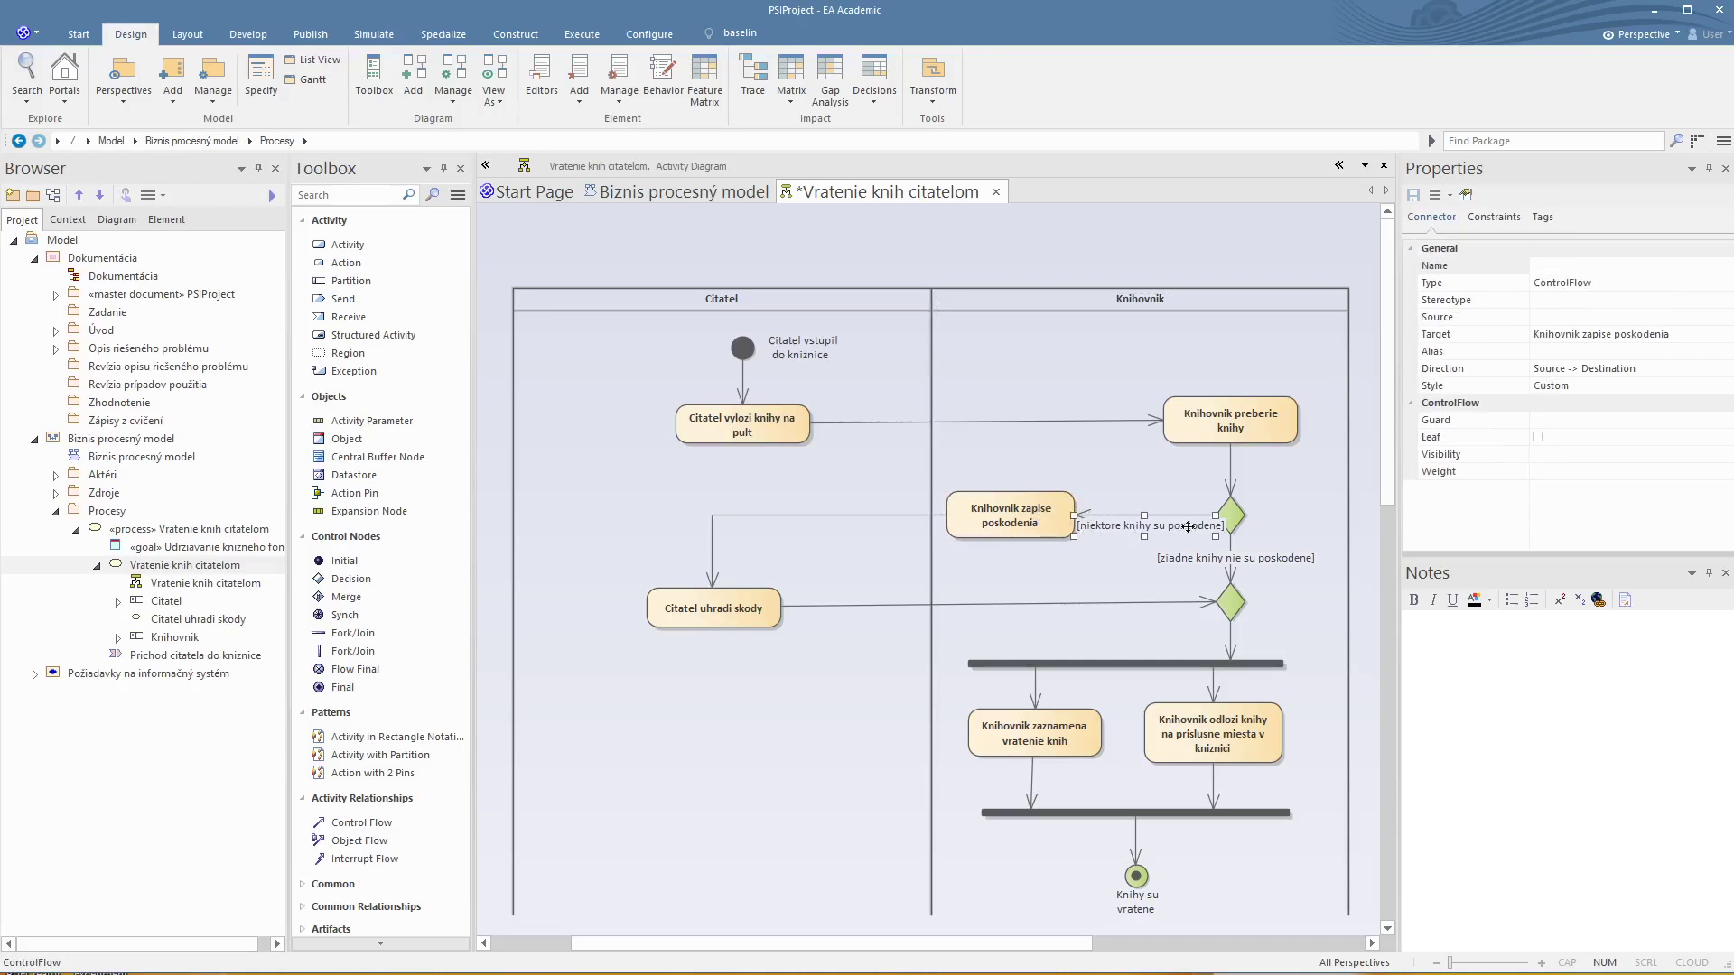
pyautogui.moveTo(1213, 539); pyautogui.dragTo(1162, 504)
pyautogui.click(1129, 581)
pyautogui.click(1293, 561)
pyautogui.moveTo(1305, 549)
pyautogui.mouseDown()
pyautogui.moveTo(1226, 542)
pyautogui.moveTo(1279, 556)
pyautogui.mouseUp()
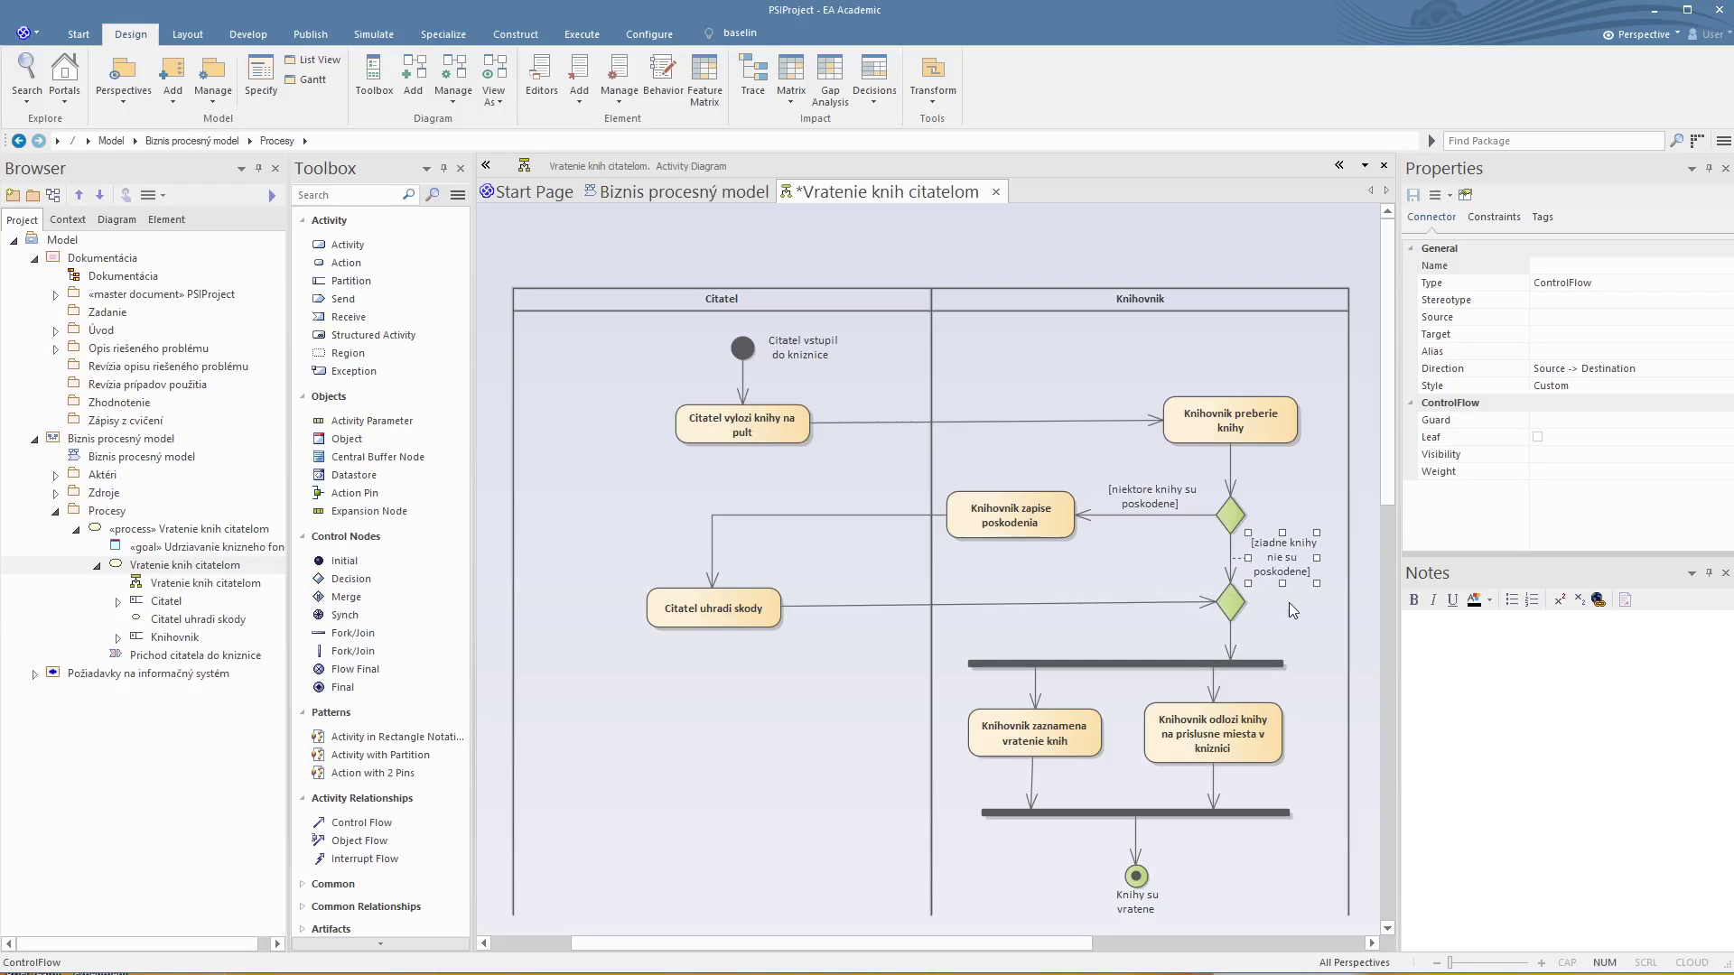
pyautogui.click(1293, 610)
pyautogui.click(812, 751)
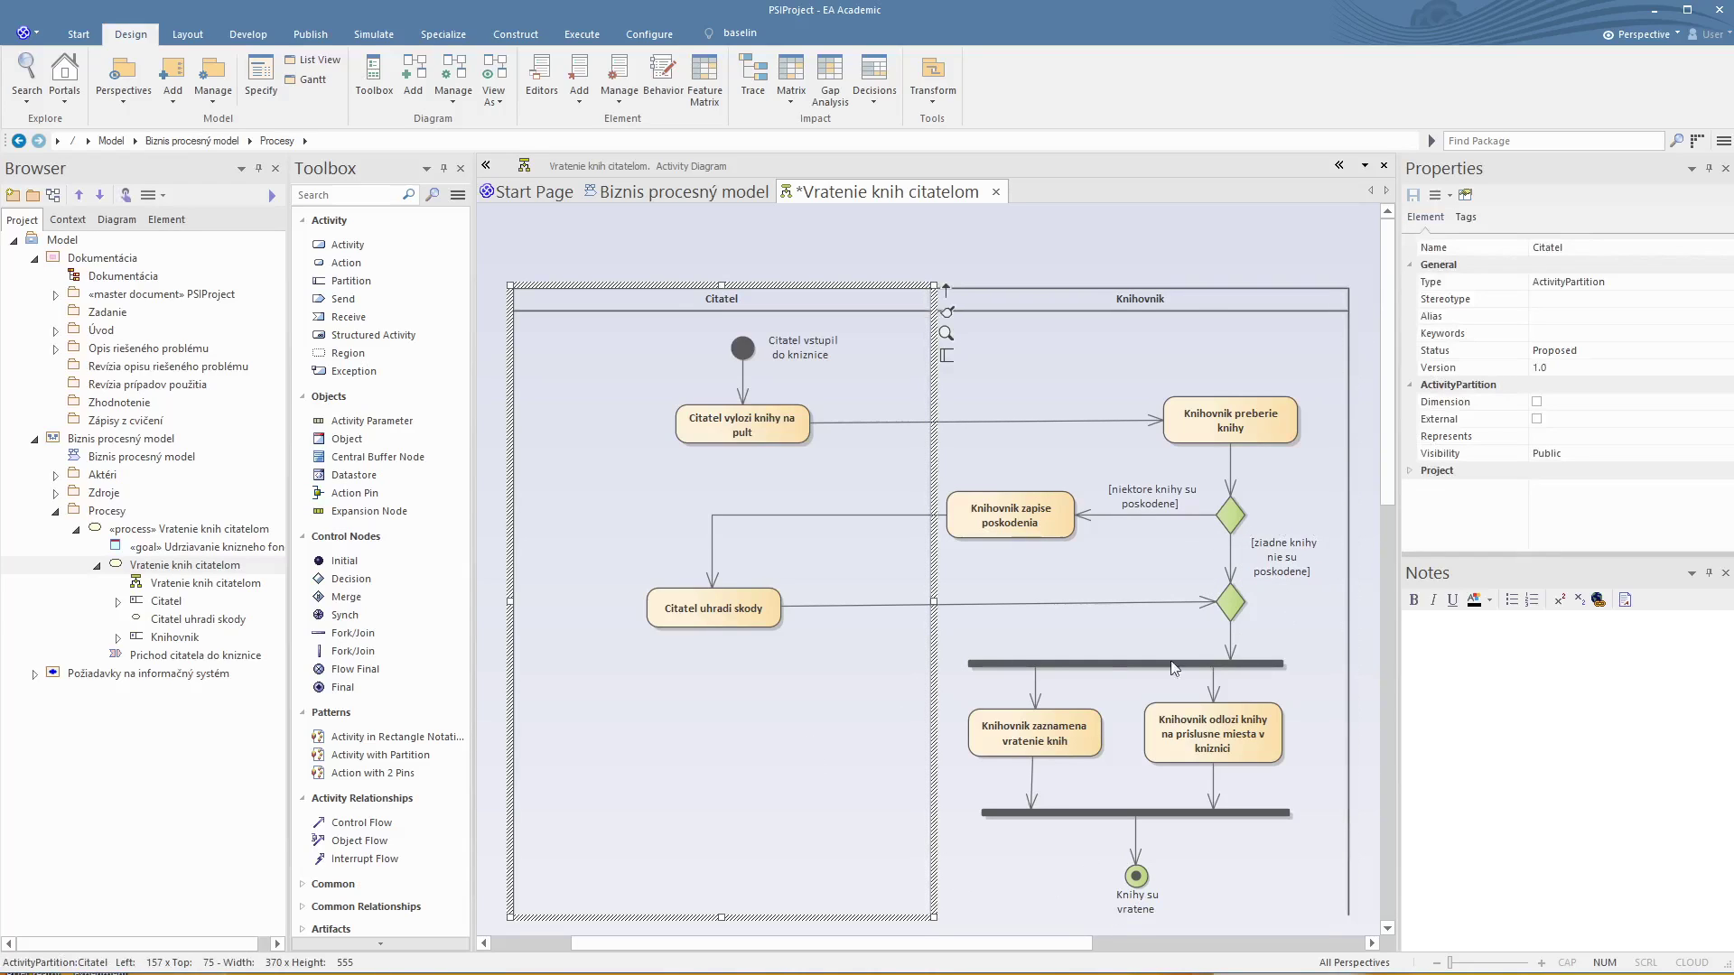
pyautogui.click(1145, 245)
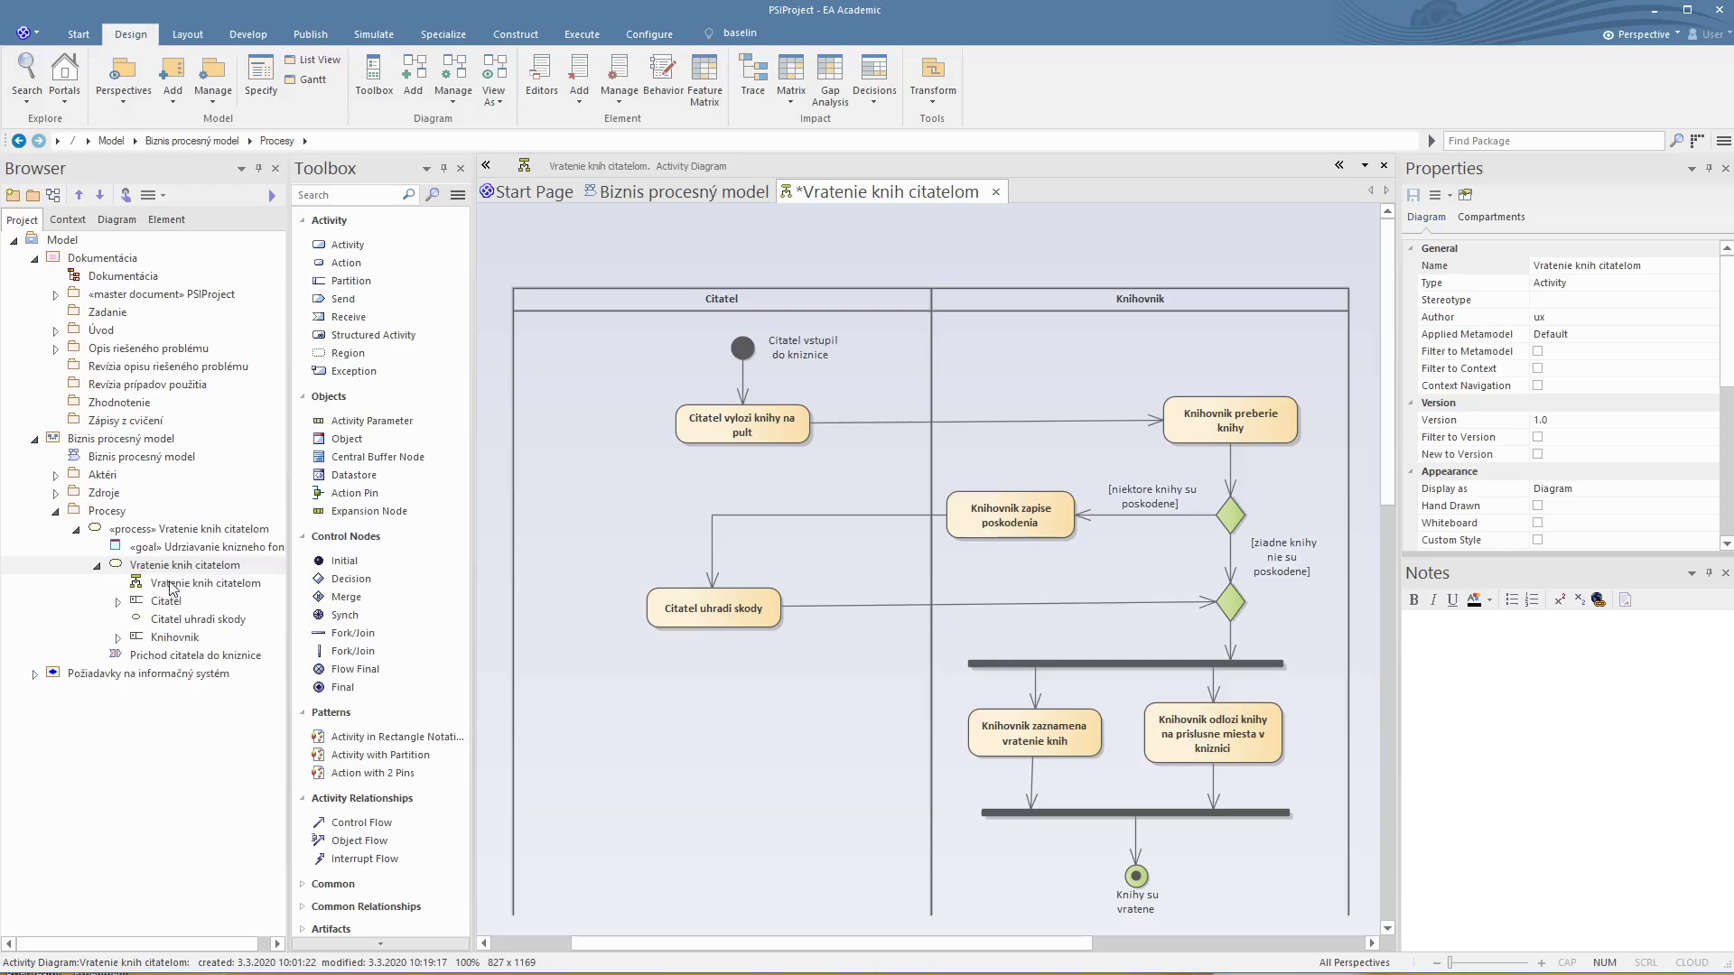
# Step: Inspect the "Vratenie knih citatelom" activity and its diagram in the project tree, and expand the Citatel partition to examine its nested elements
pyautogui.click(140, 567)
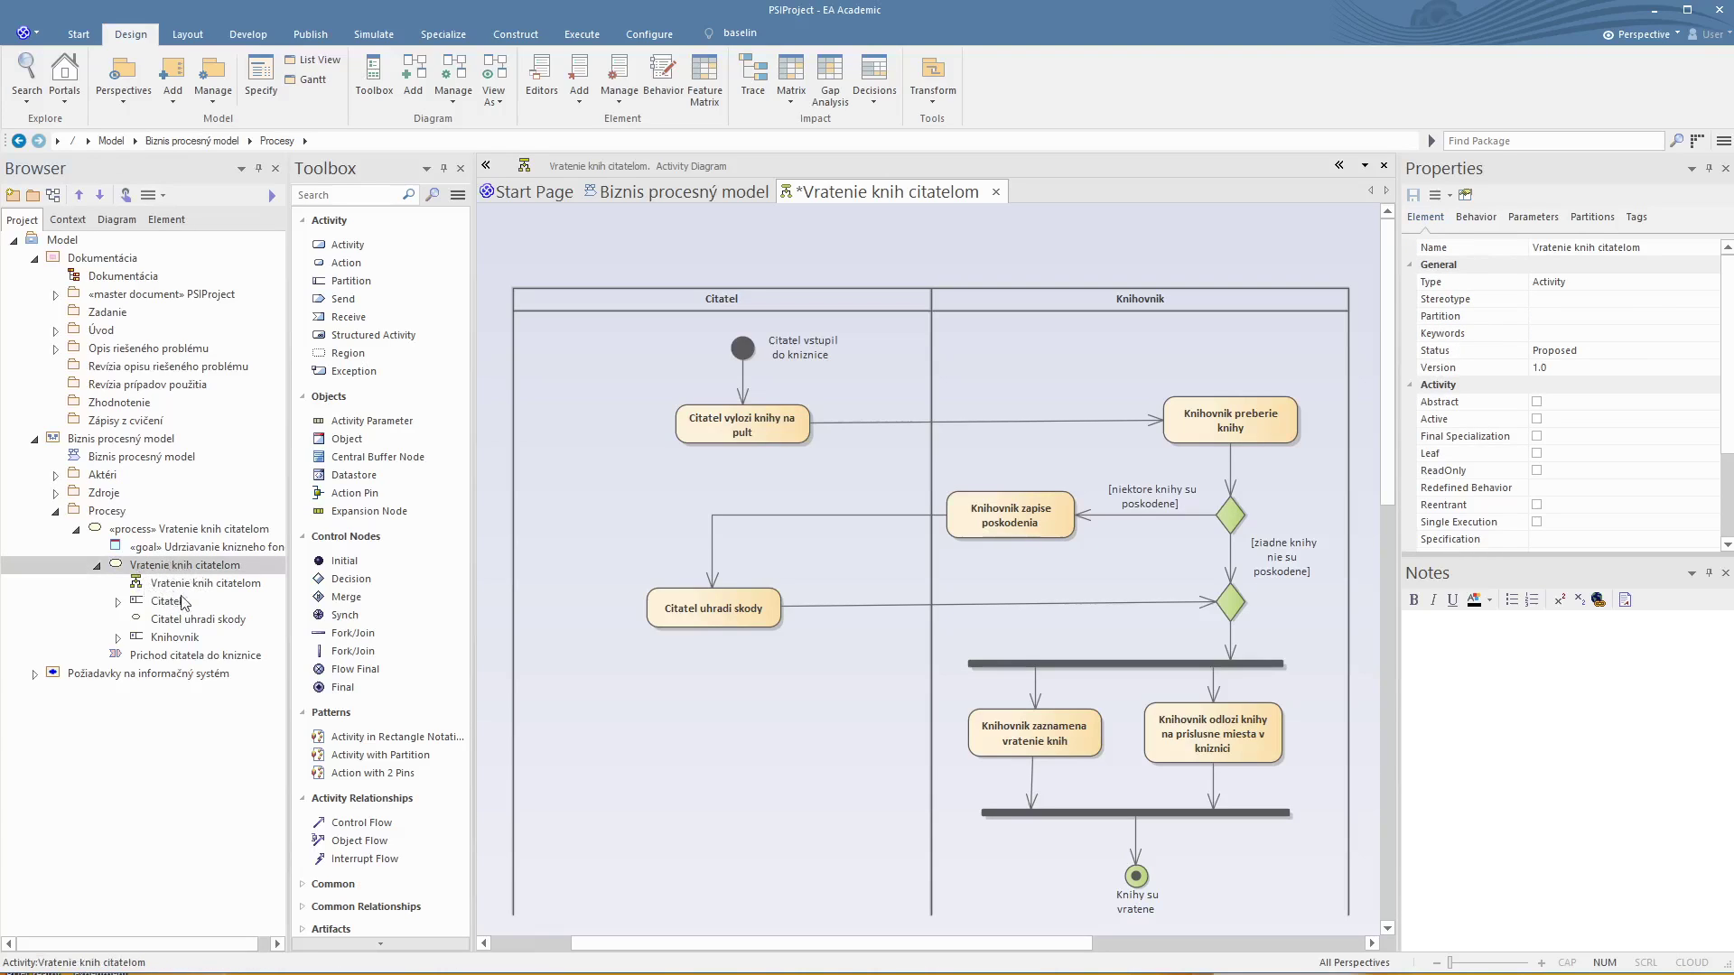
pyautogui.click(219, 585)
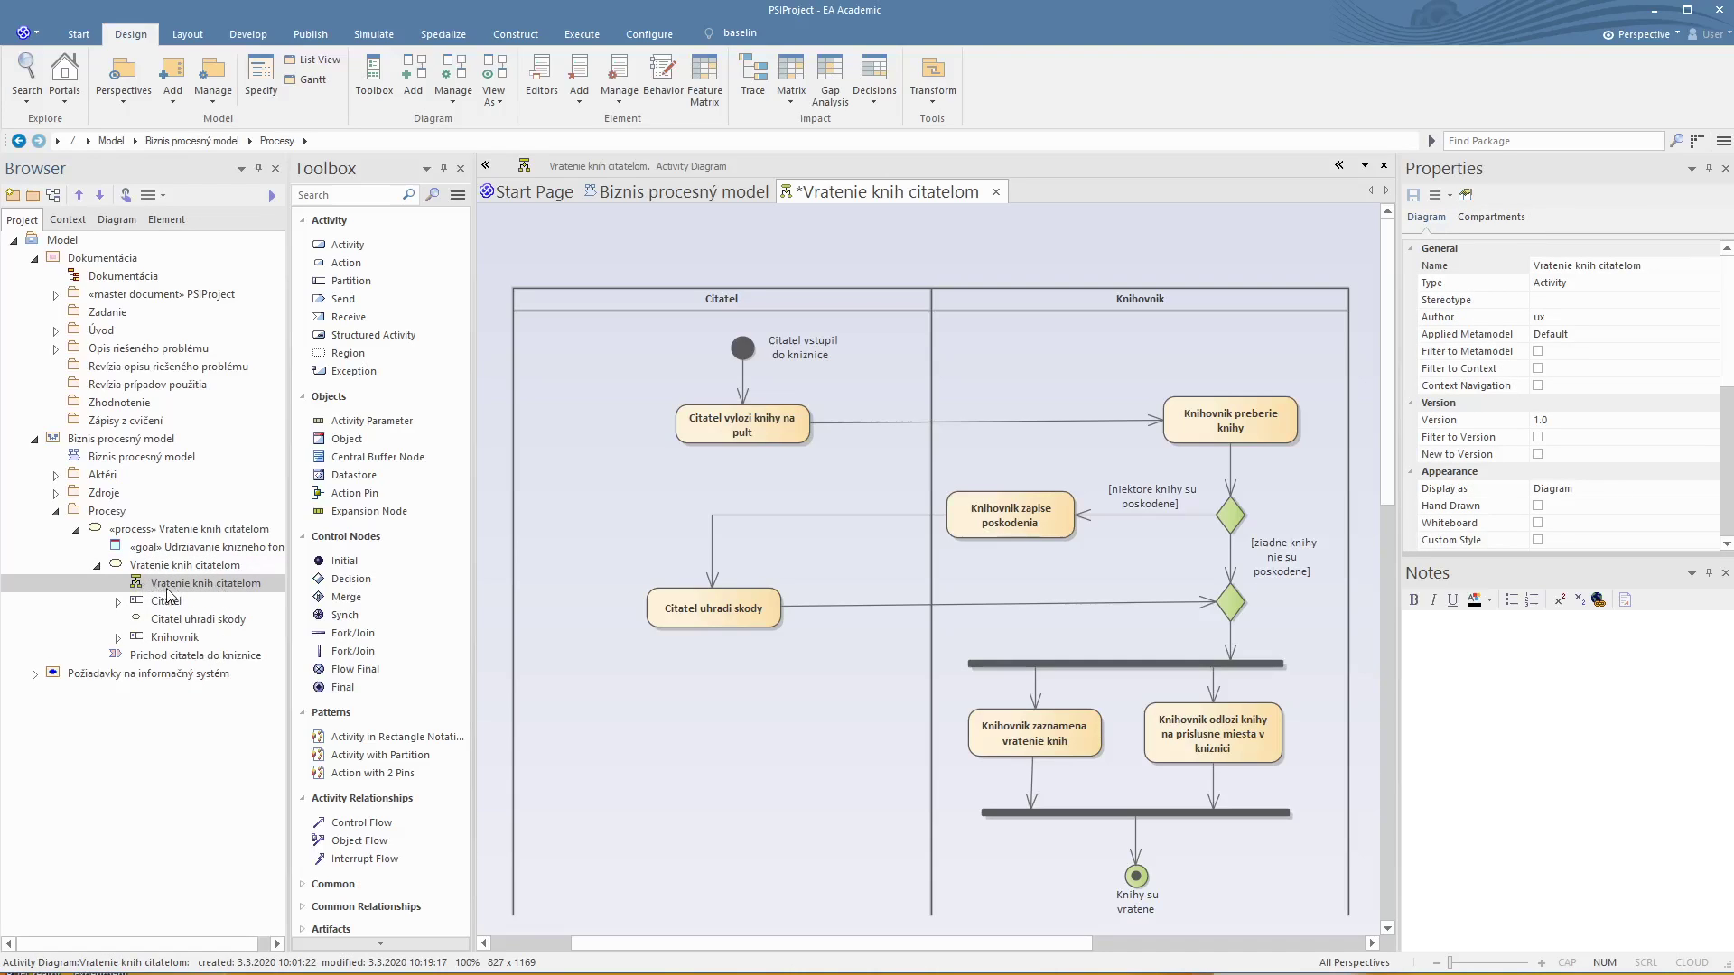
pyautogui.click(118, 601)
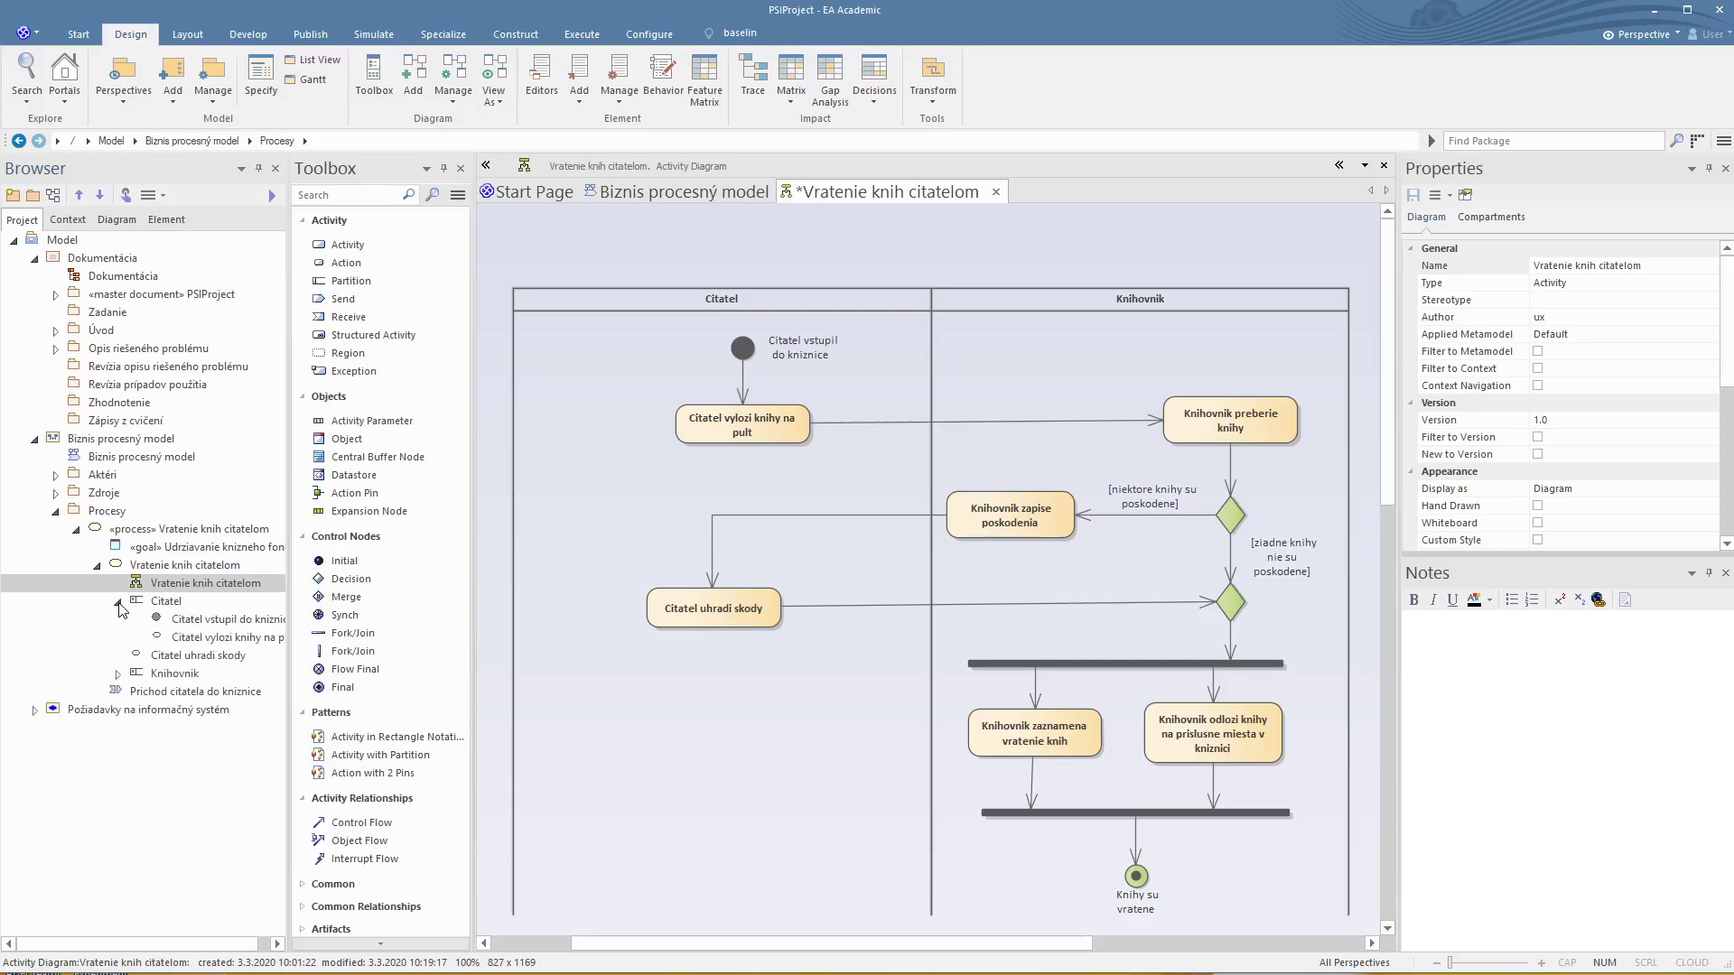
# Step: Expand the Knihovnik partition in the project tree and nest the stray "Citatel uhradi skody" action under the Citatel partition
pyautogui.click(118, 673)
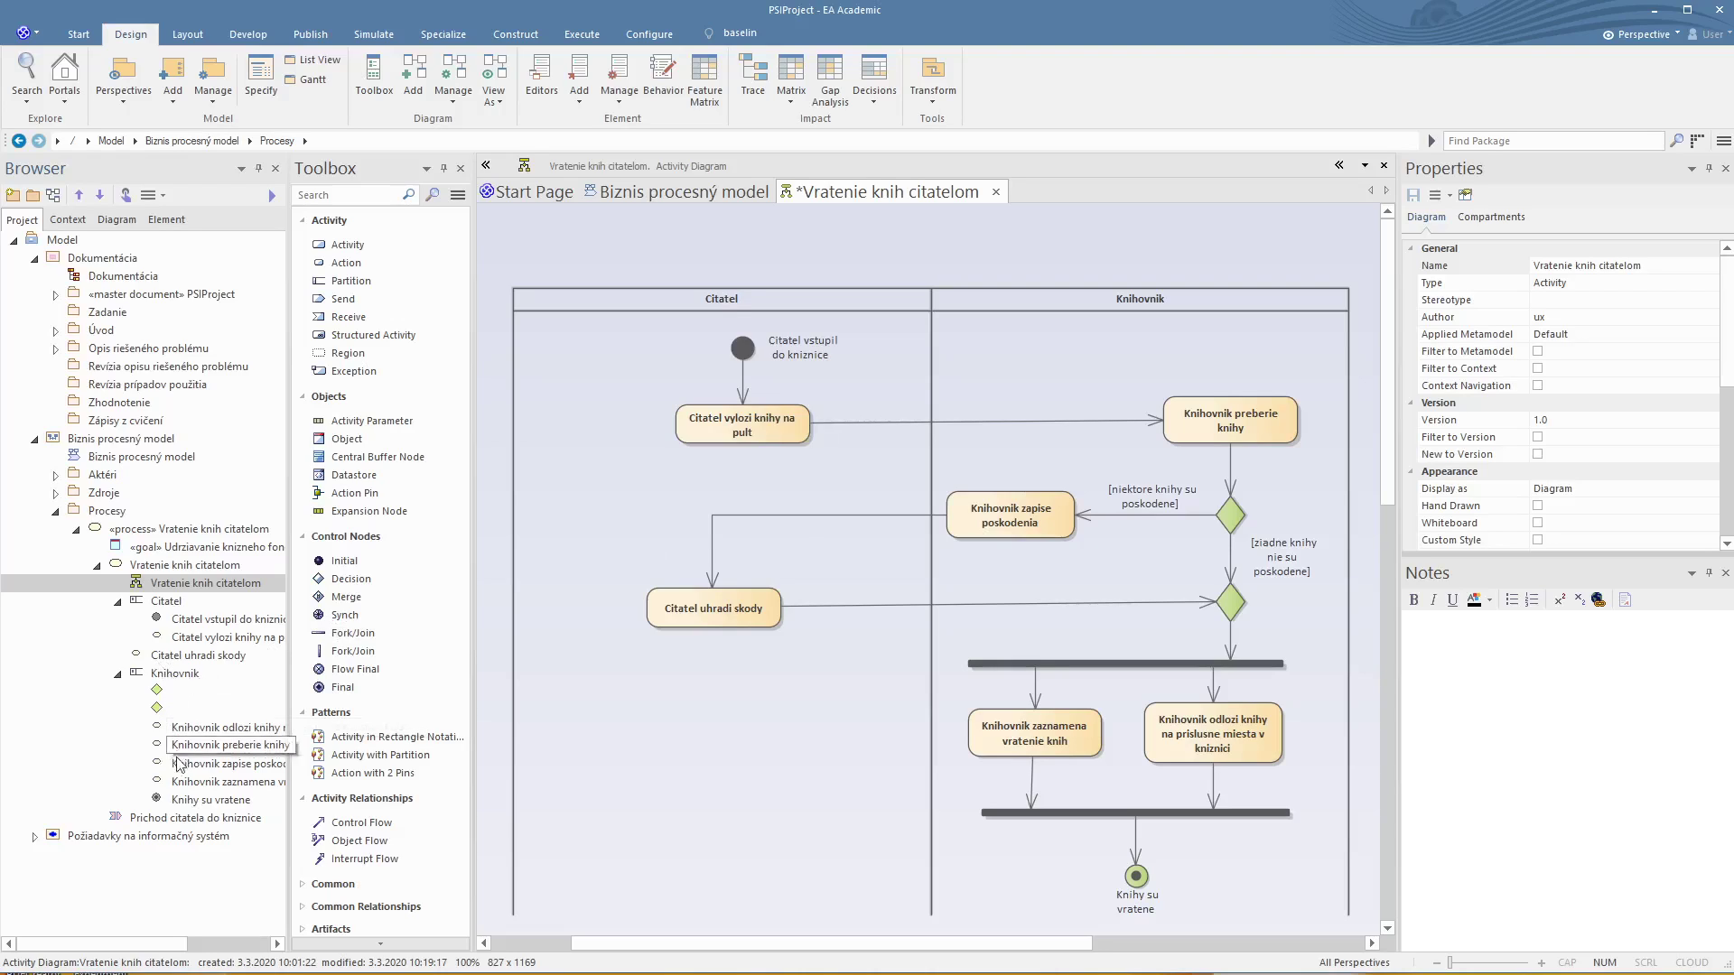
pyautogui.click(159, 658)
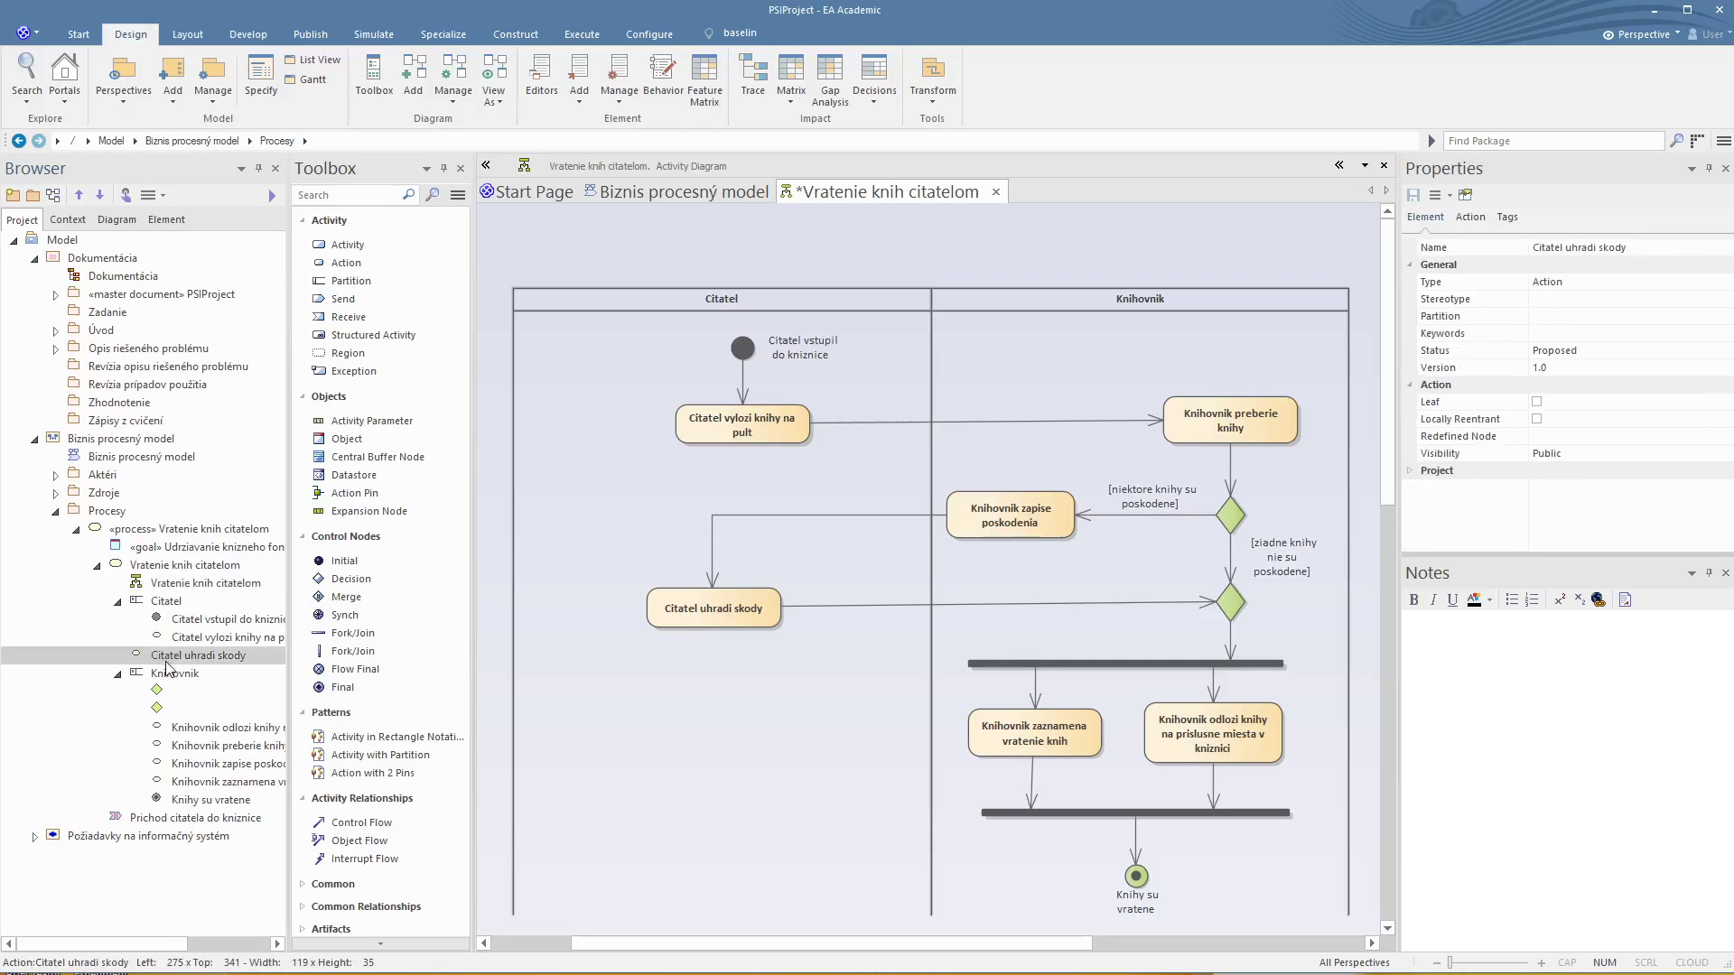
pyautogui.click(740, 614)
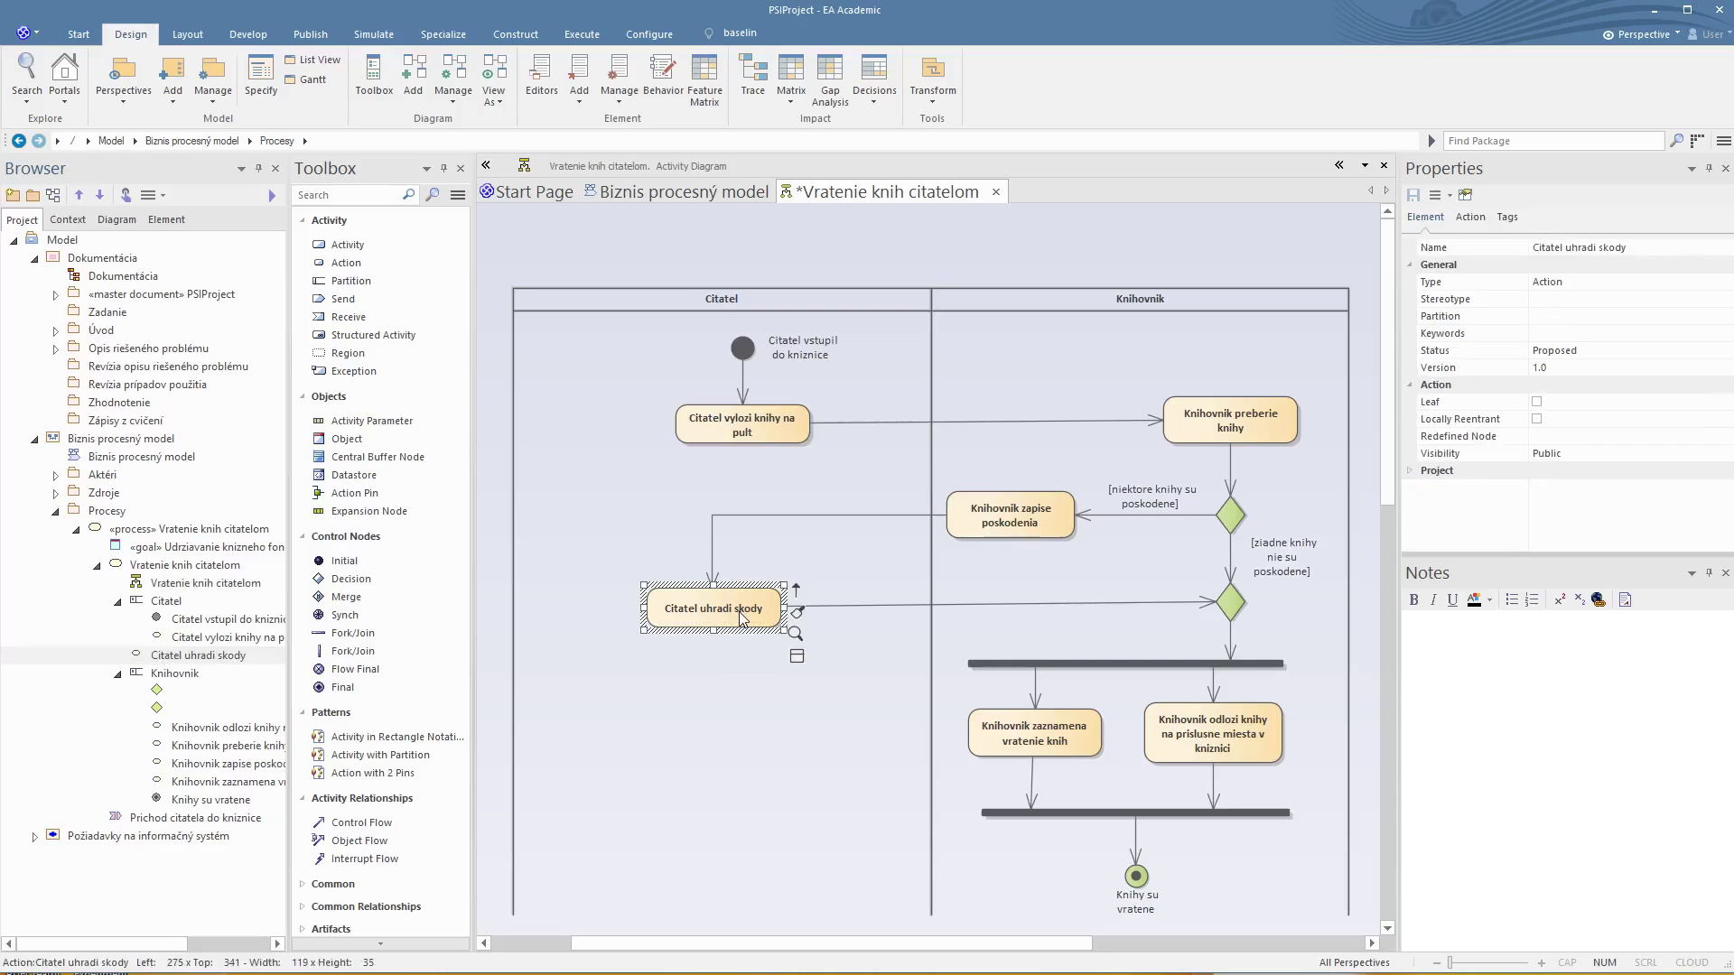
pyautogui.moveTo(197, 653); pyautogui.dragTo(183, 605)
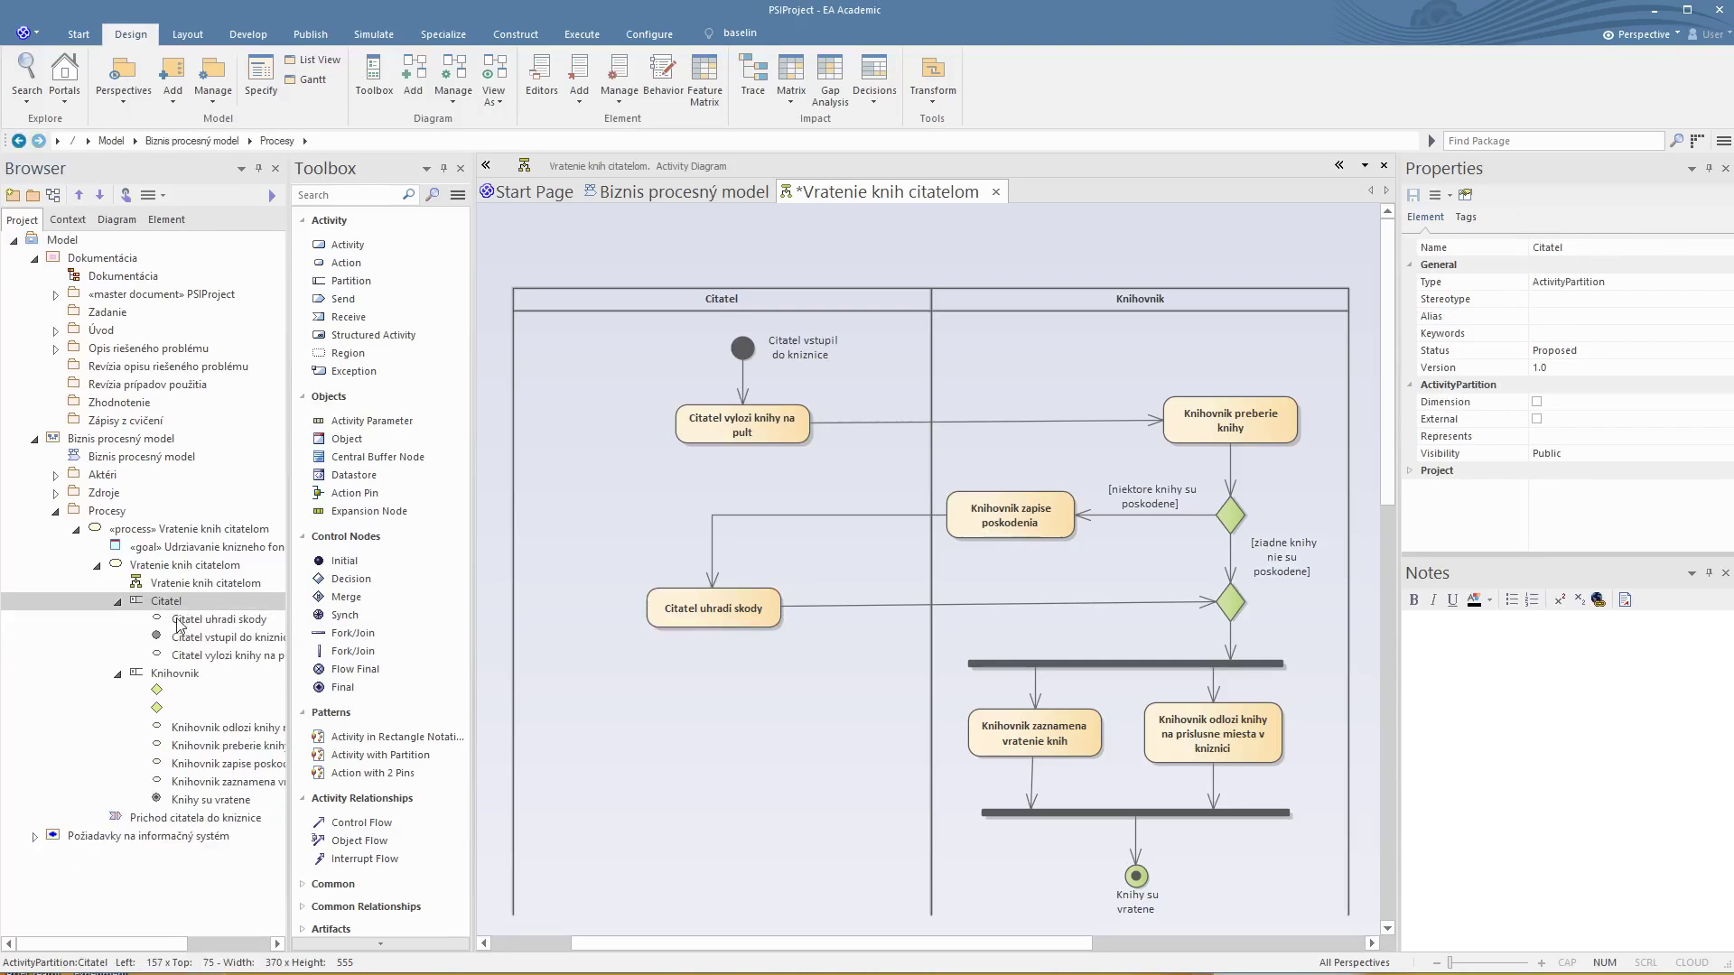
# Step: Collapse and re-expand the Citatel and Knihovnik partitions in the project tree to check which elements each contains
pyautogui.click(117, 601)
pyautogui.click(118, 622)
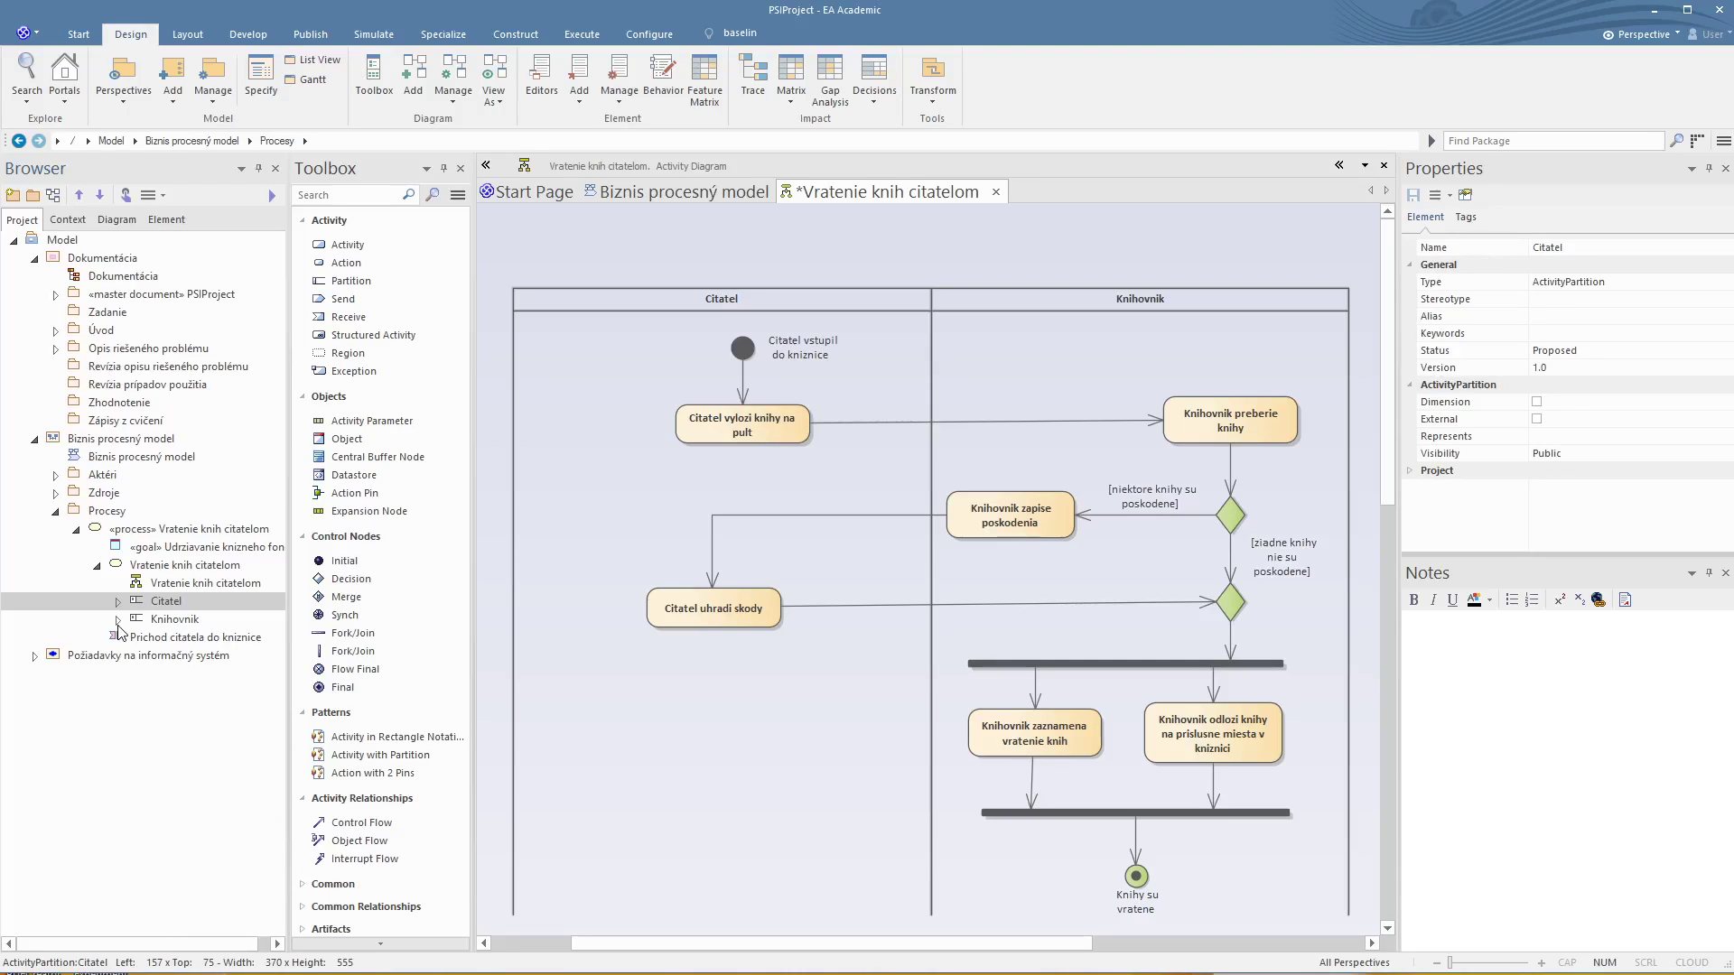
pyautogui.click(118, 620)
pyautogui.click(118, 602)
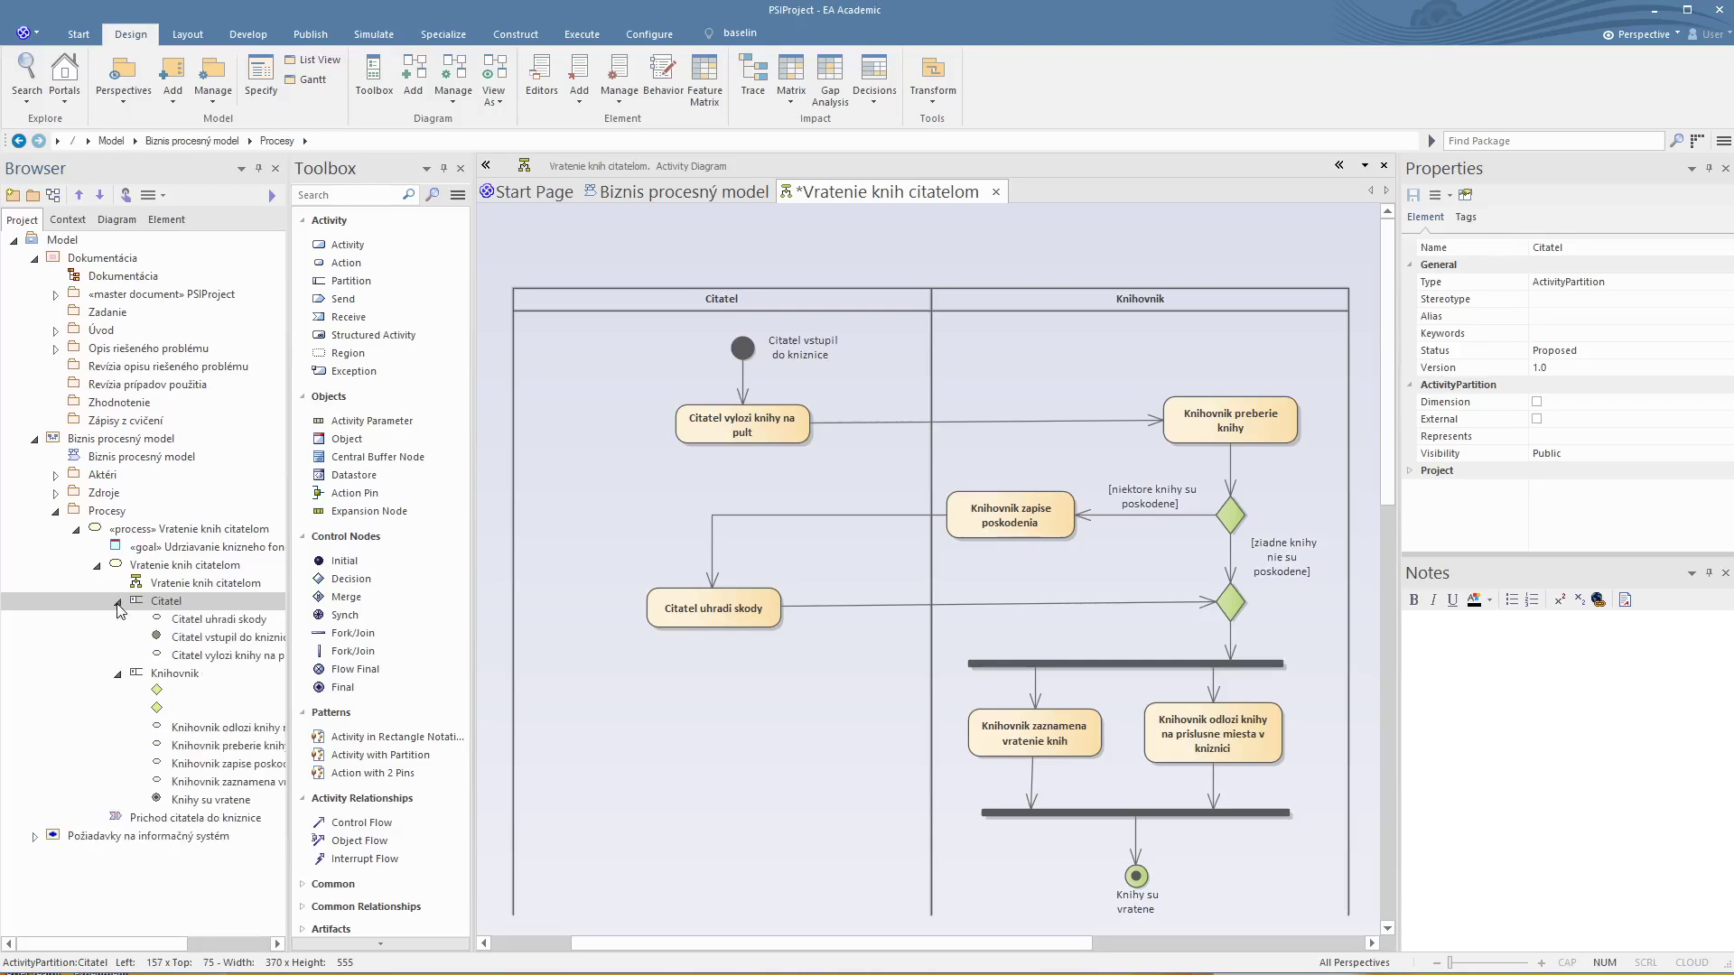